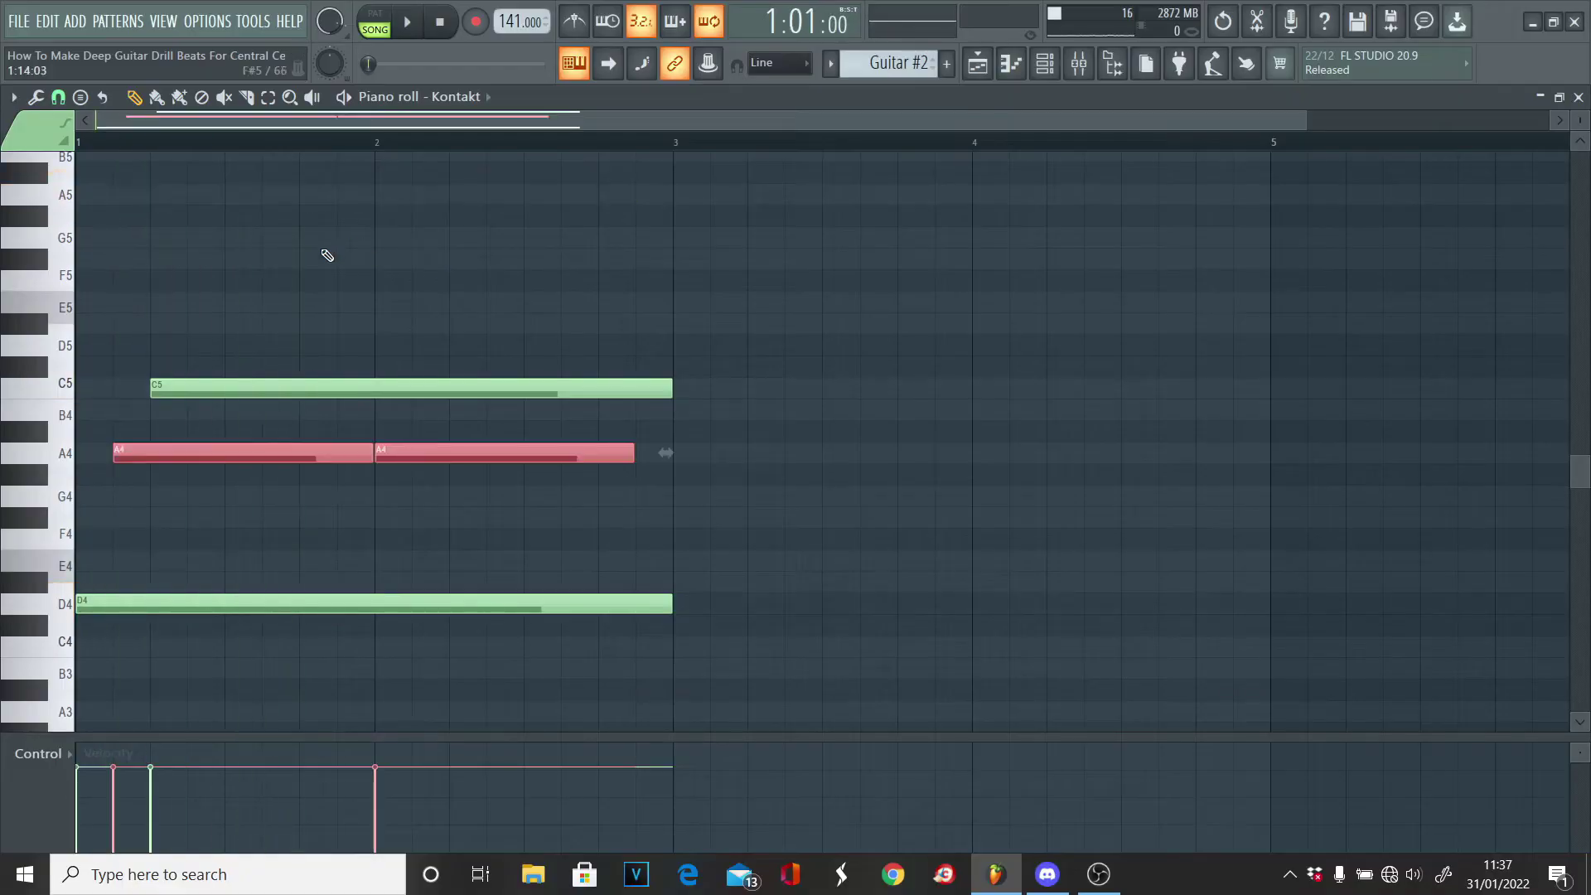
- Try a high E5 note above the chord and remove it, then reopen the Guitar pattern's piano roll
{"action": "left_click", "coordinate": [222, 323]}
{"action": "right_click", "coordinate": [228, 347]}
{"action": "left_click", "coordinate": [192, 302]}
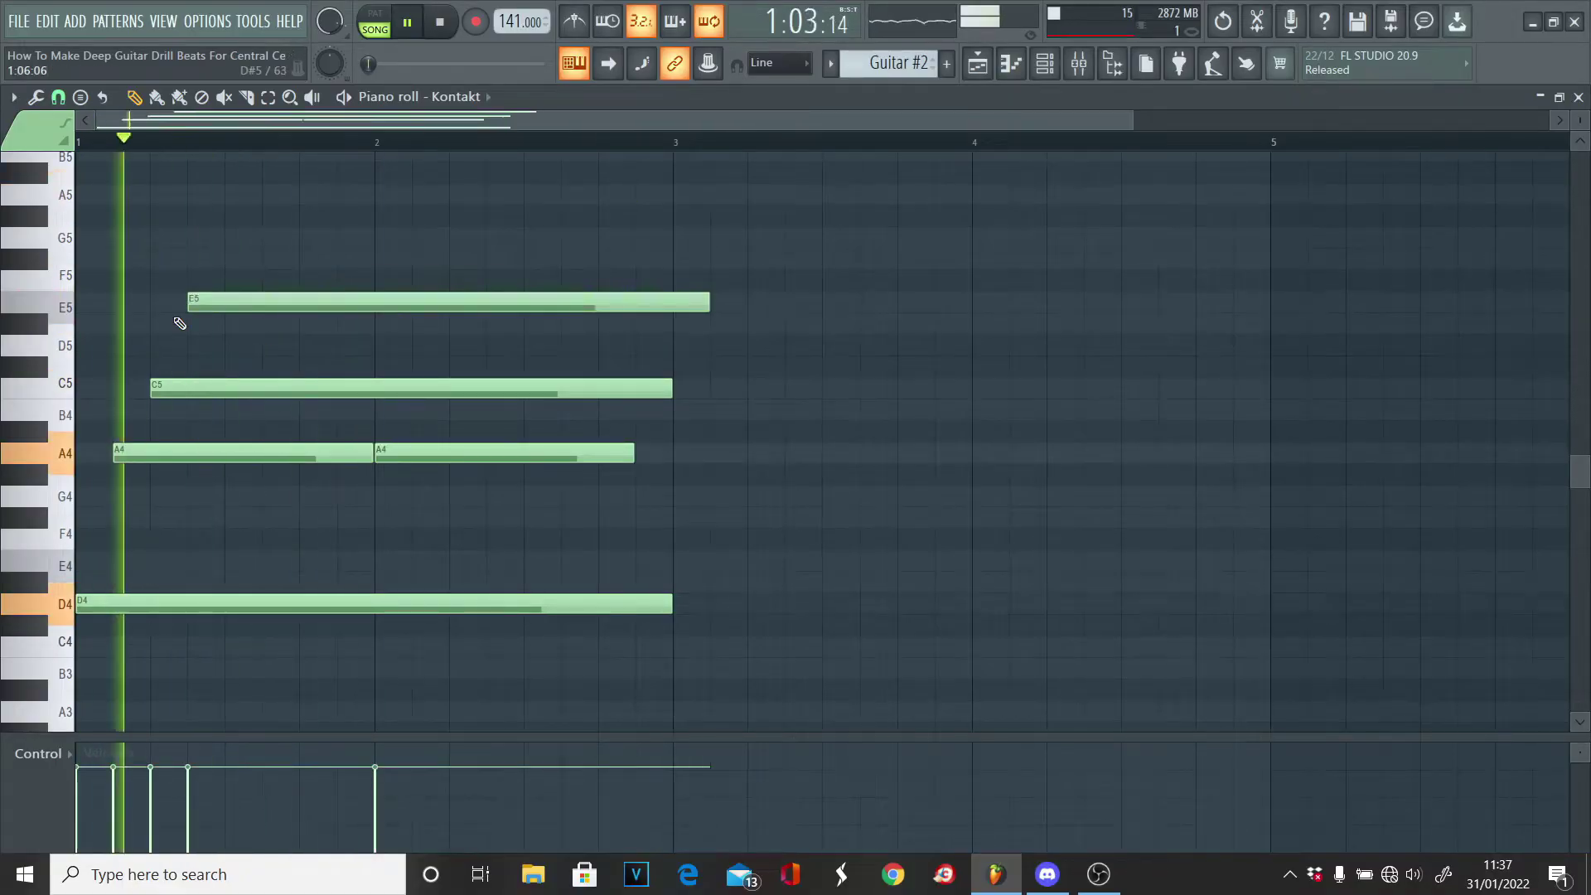
{"action": "left_click_drag", "start_coordinate": [229, 305], "coordinate": [453, 306]}
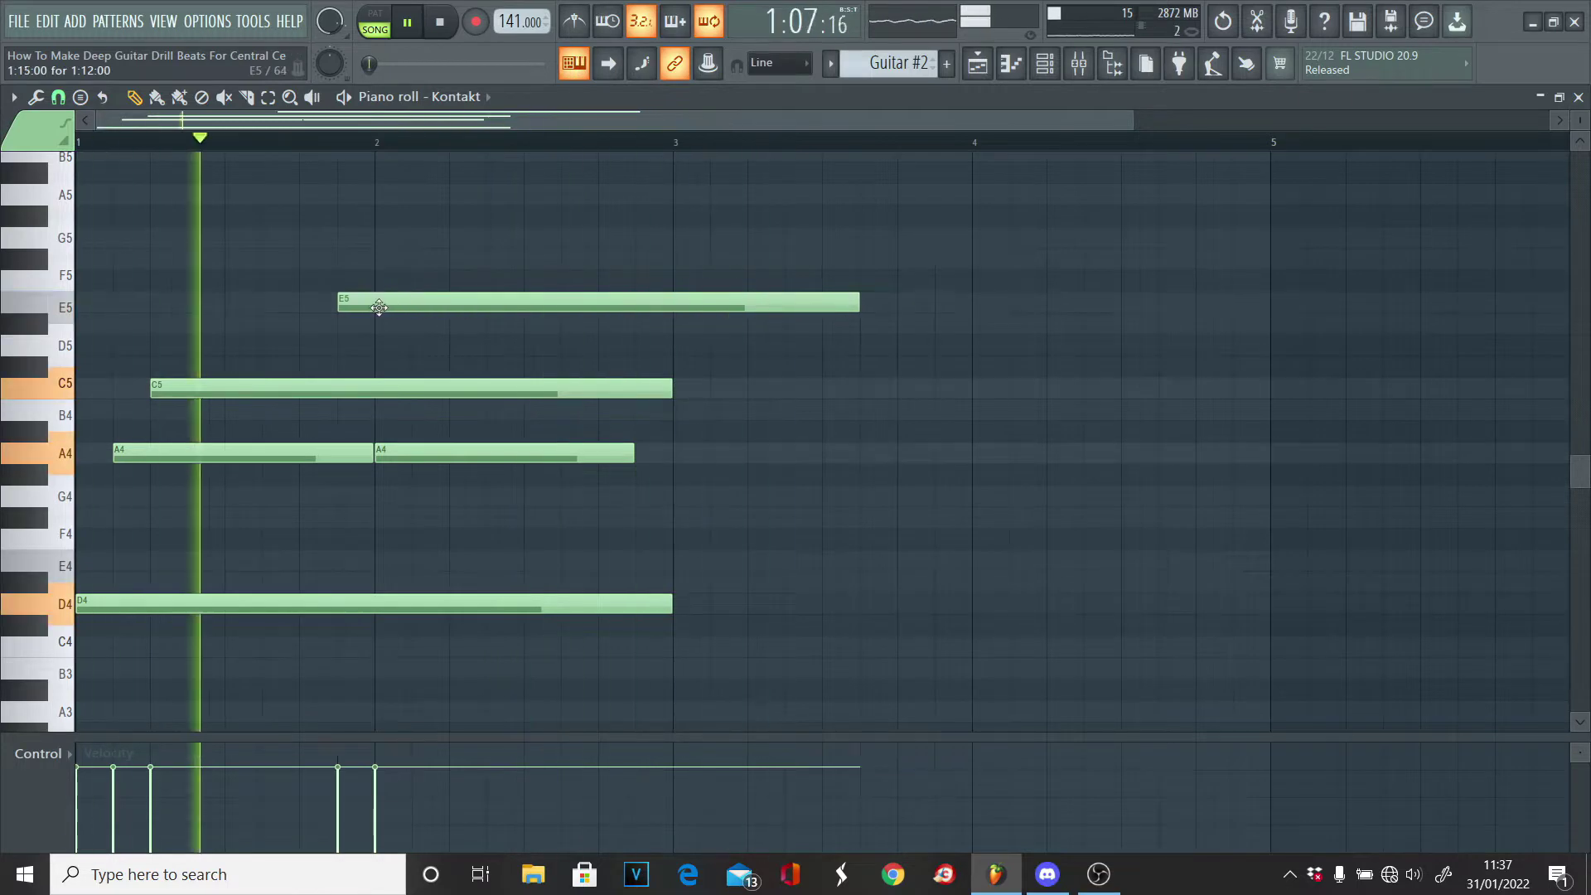
{"action": "right_click", "coordinate": [365, 303]}
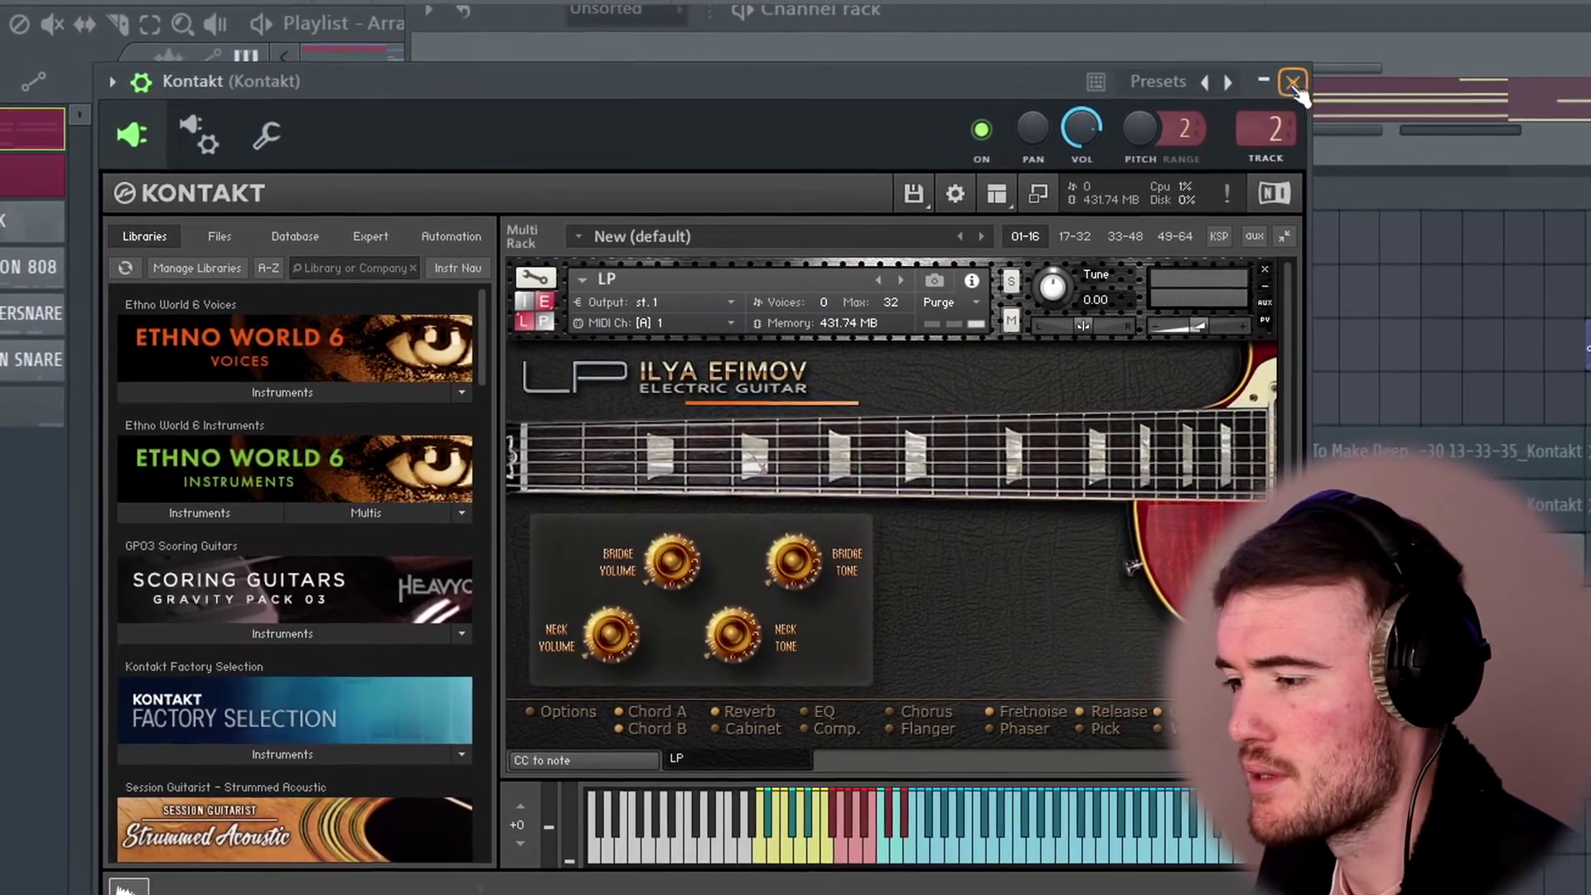
{"action": "left_click", "coordinate": [1271, 79]}
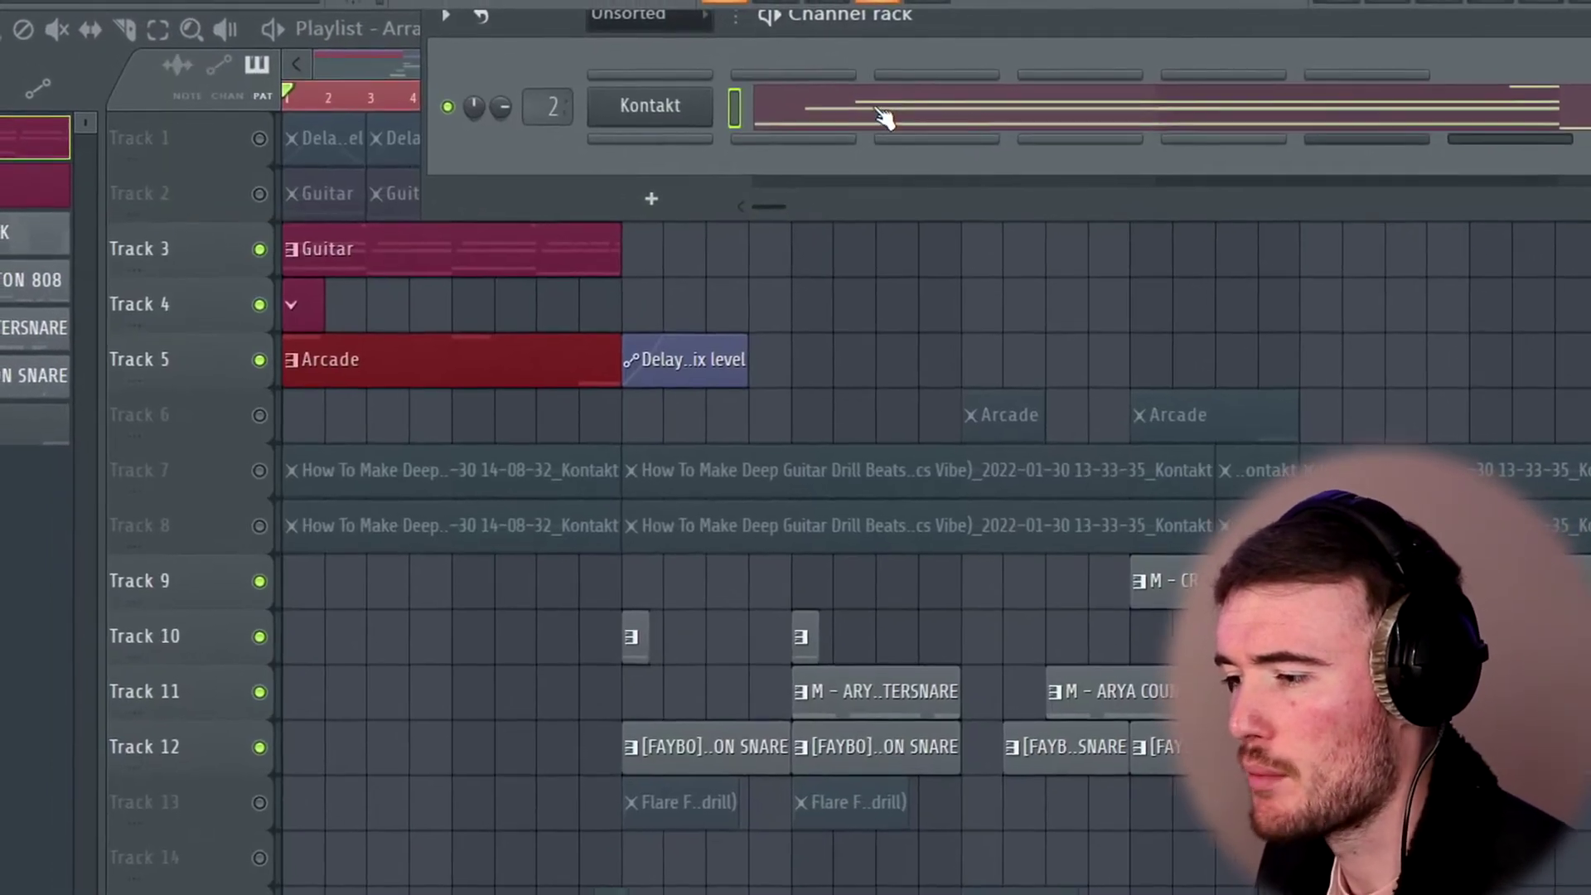
{"action": "left_click", "coordinate": [869, 123]}
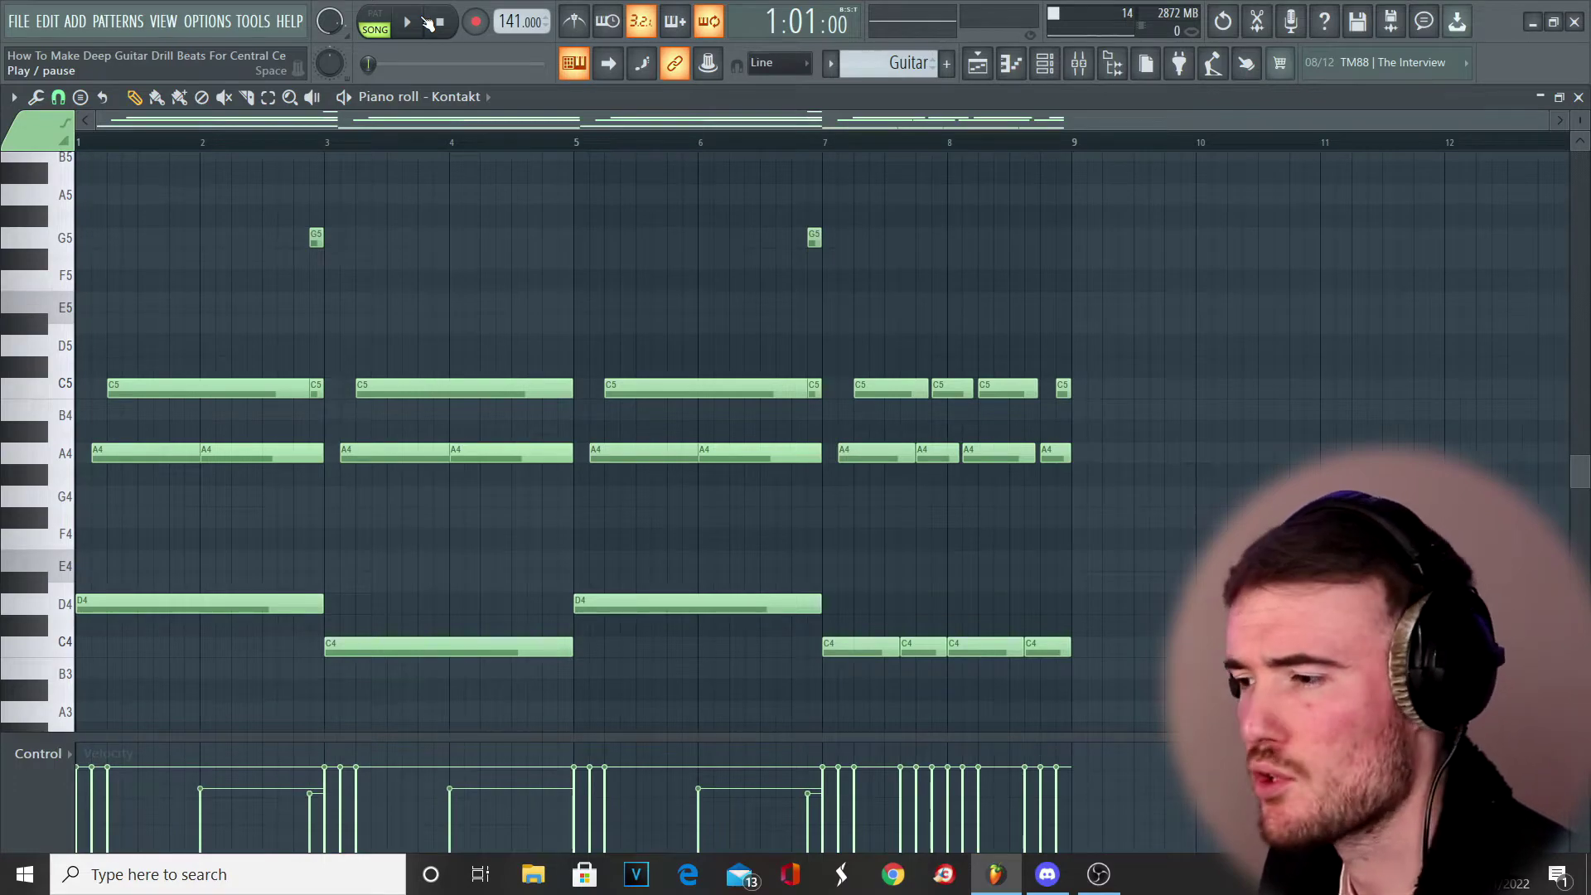
- Play back the eight-bar Guitar melody and stop it
{"action": "left_click", "coordinate": [424, 22]}
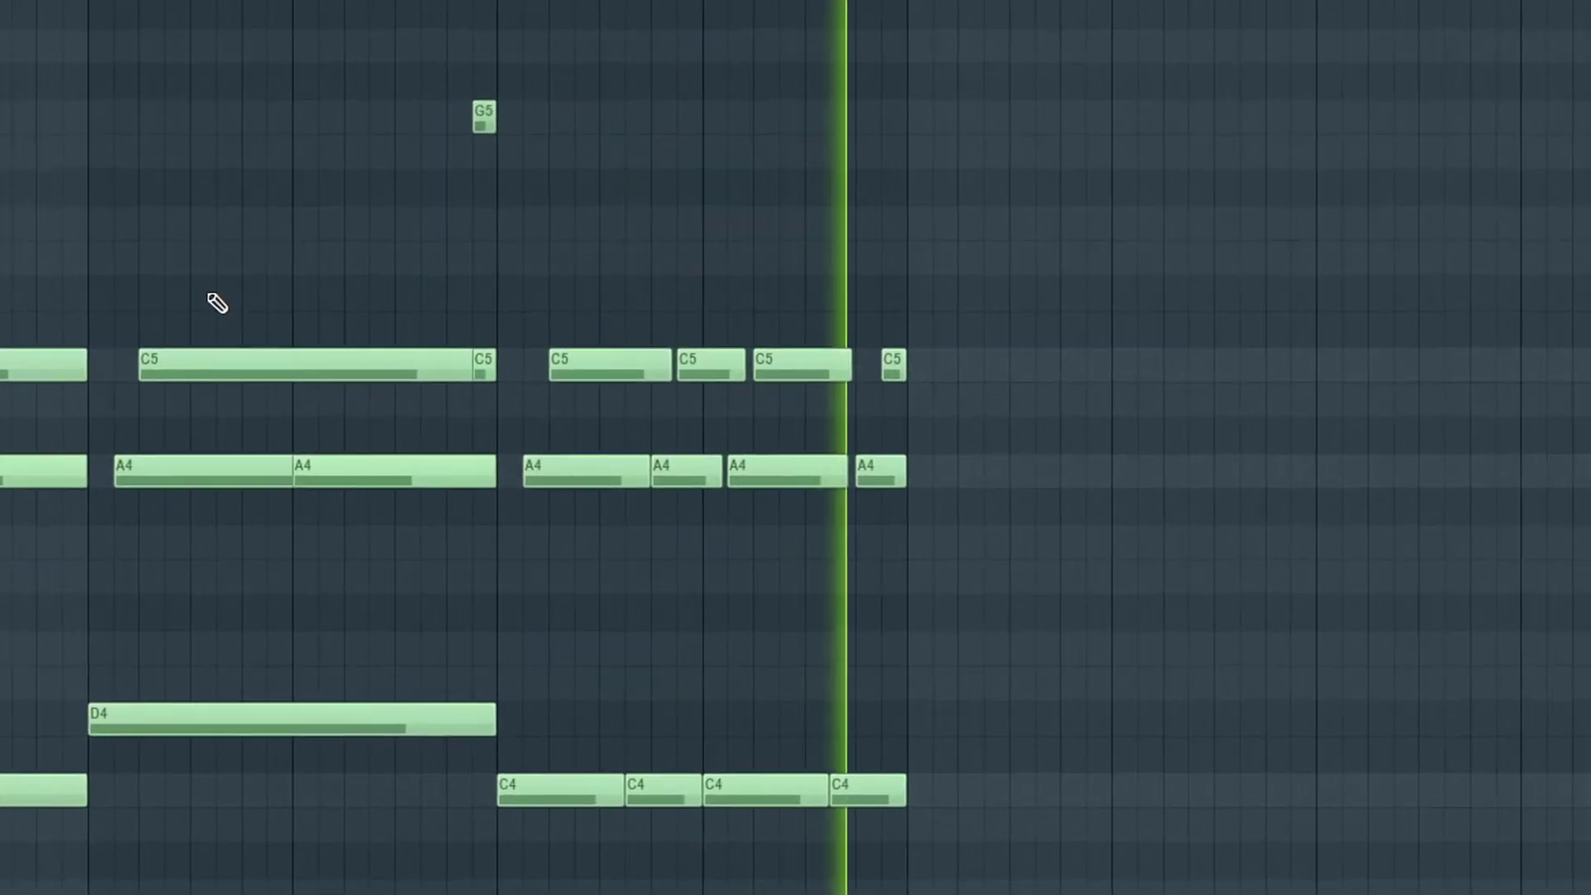
{"action": "key", "text": "space"}
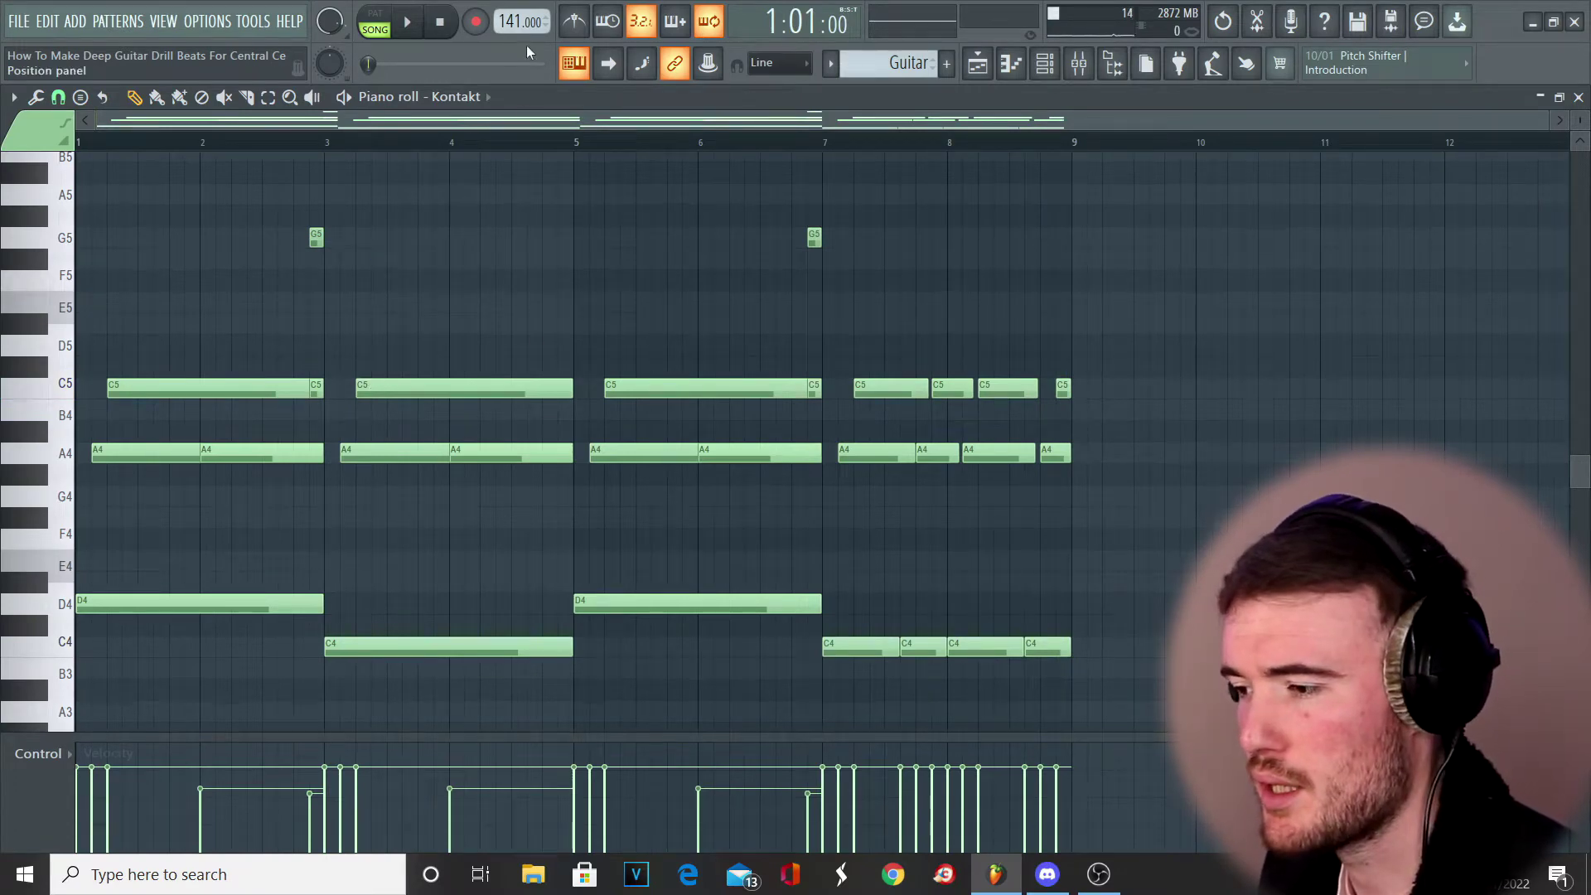
- Return to the playlist, solo Track 4's Guitar #2 clip, and open its empty Kontakt piano roll
{"action": "left_click", "coordinate": [1024, 66]}
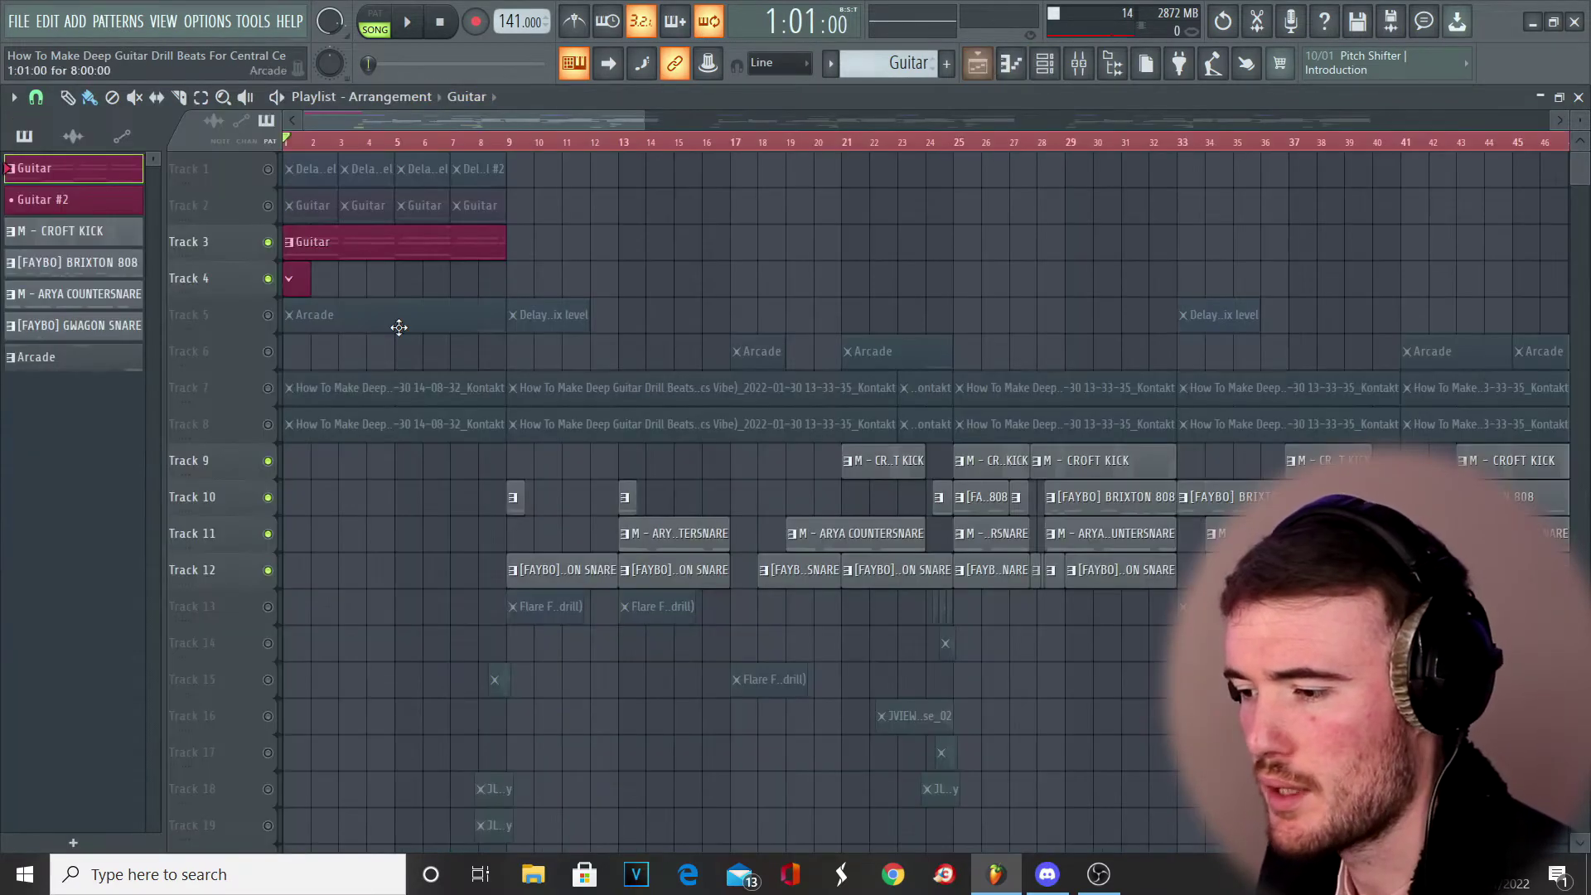
{"action": "right_click", "coordinate": [268, 280]}
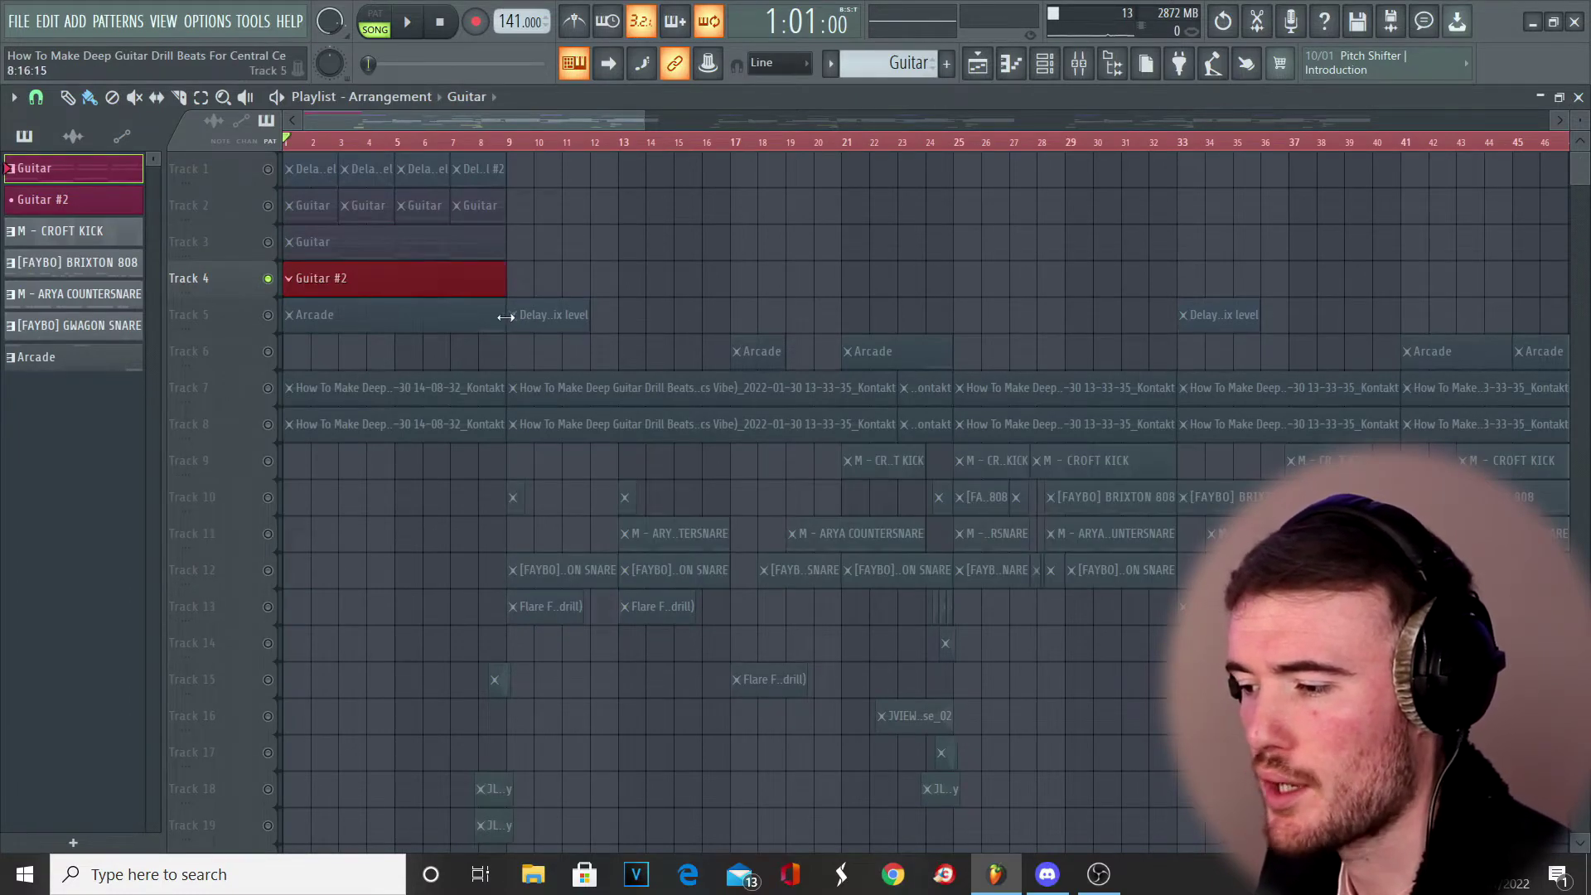
{"action": "double_click", "coordinate": [459, 287]}
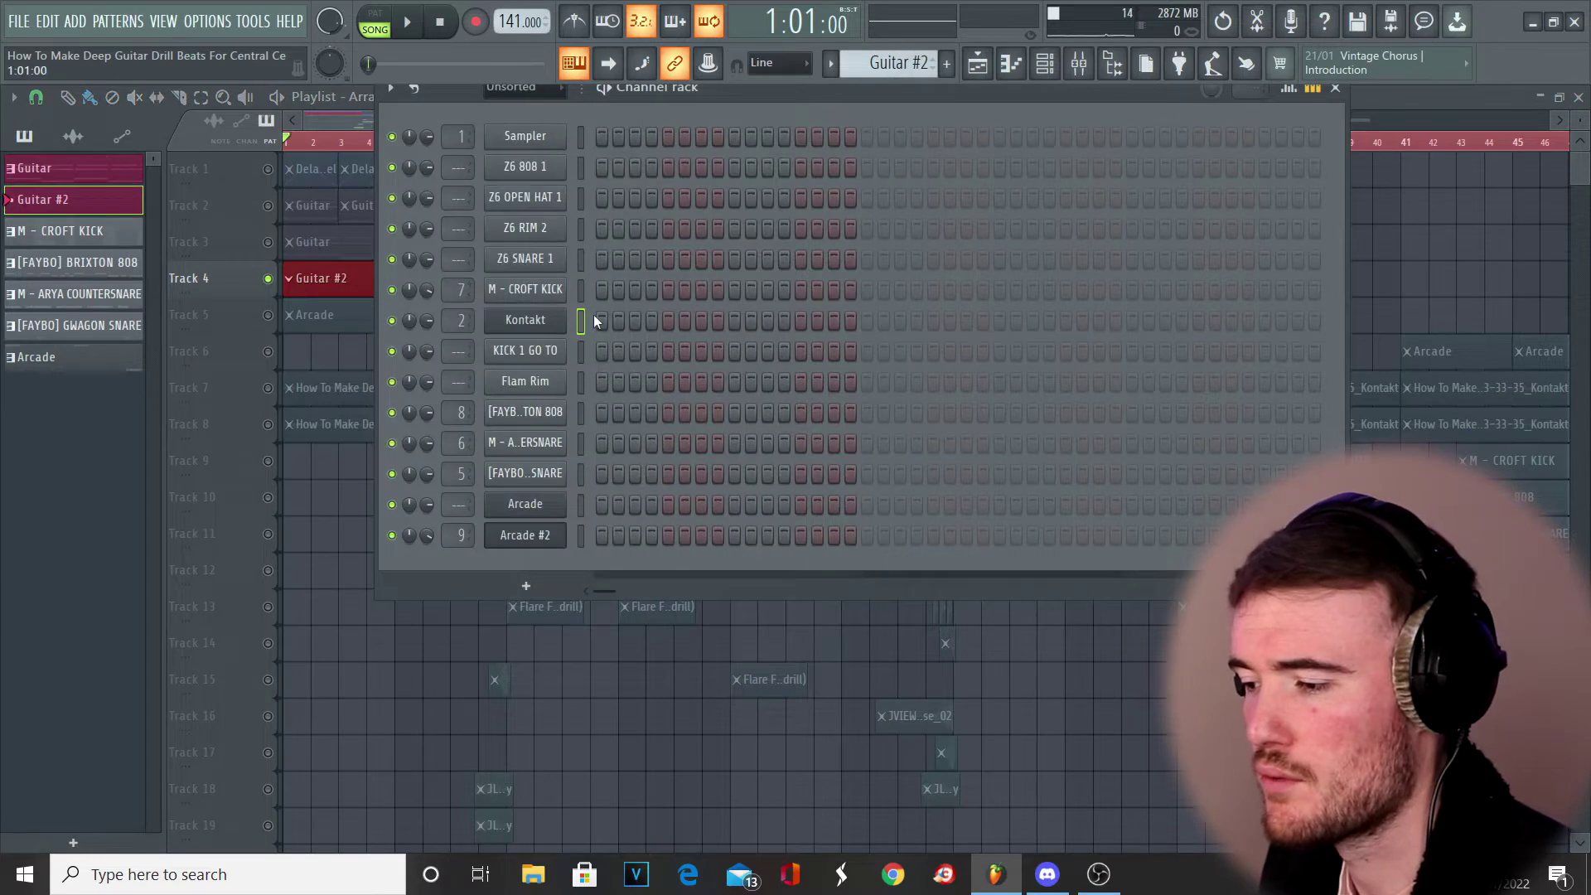
{"action": "right_click", "coordinate": [522, 315]}
{"action": "left_click", "coordinate": [555, 320]}
{"action": "right_click", "coordinate": [549, 314]}
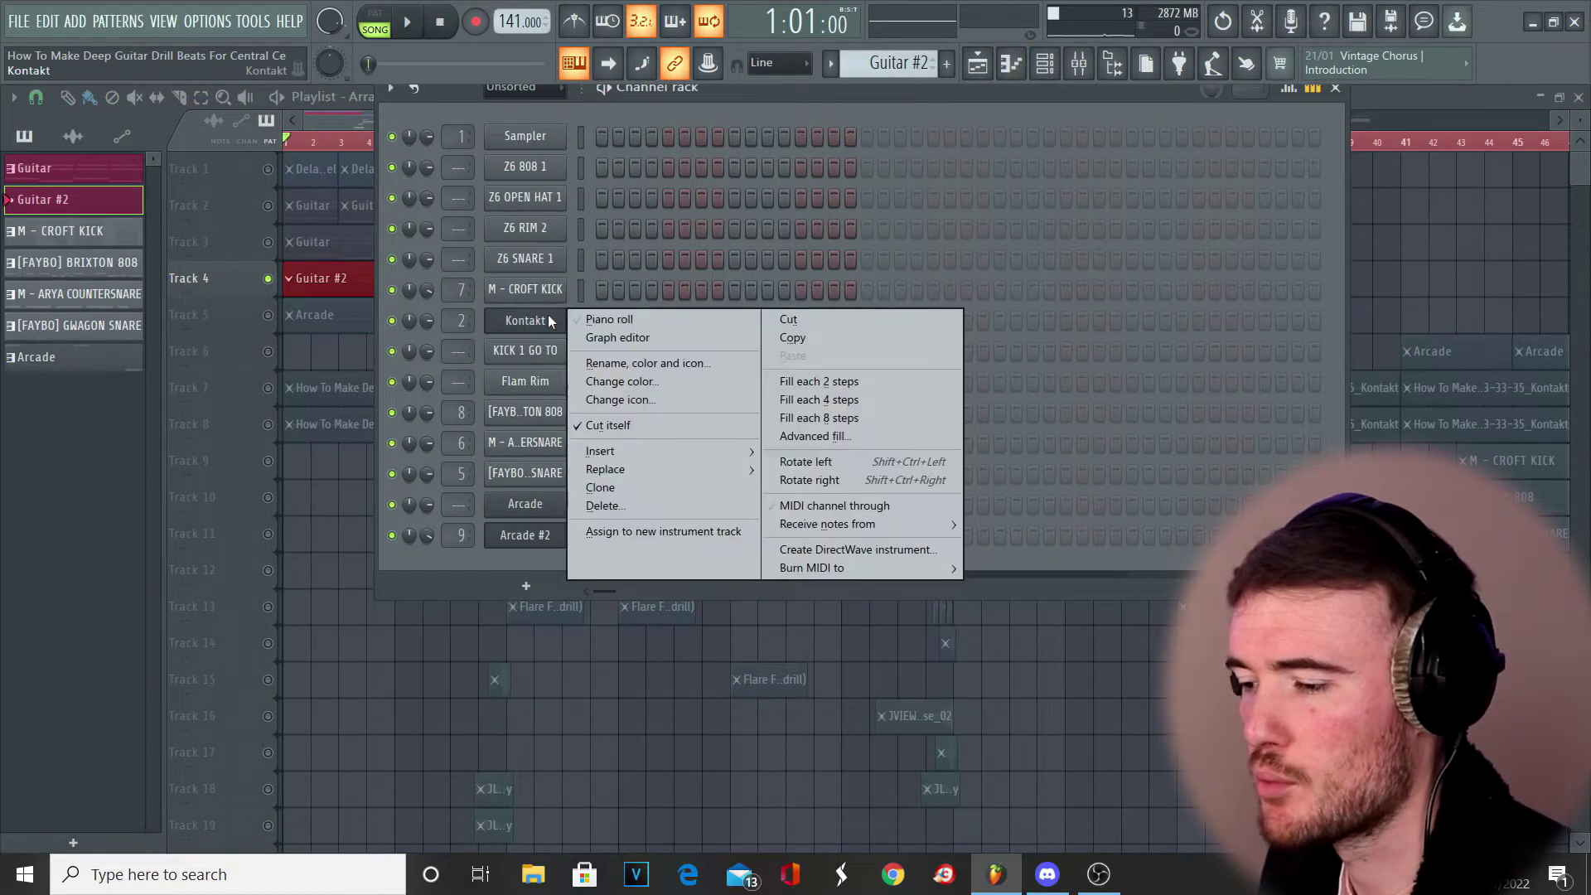
{"action": "left_click", "coordinate": [609, 320]}
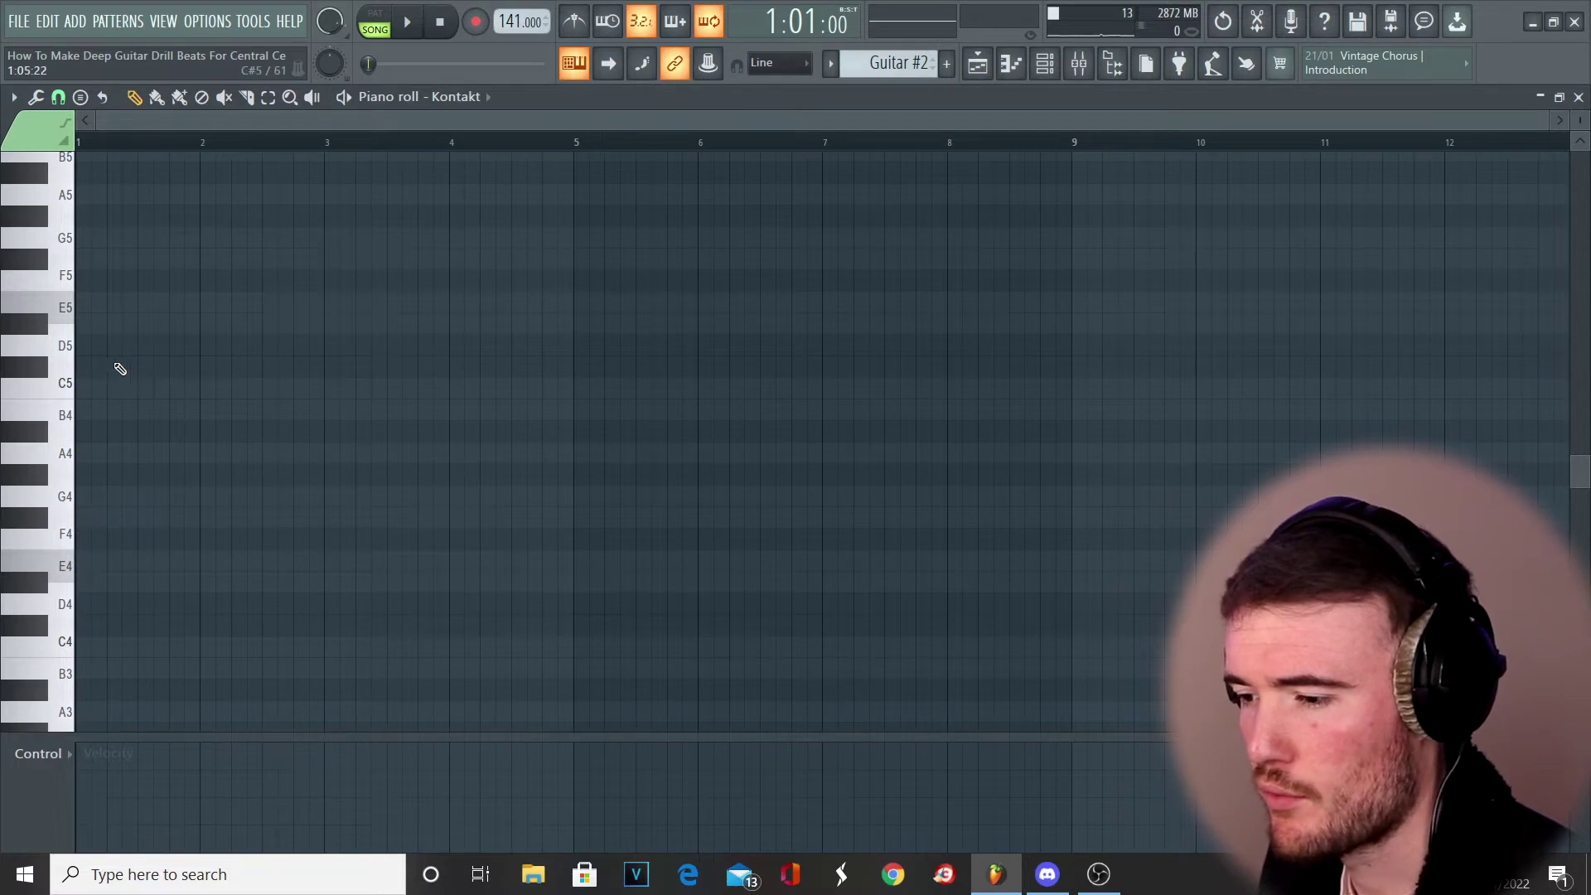
- Draw the first chord note, drag it down to D4, and change the grid snap resolution
{"action": "left_click", "coordinate": [85, 347]}
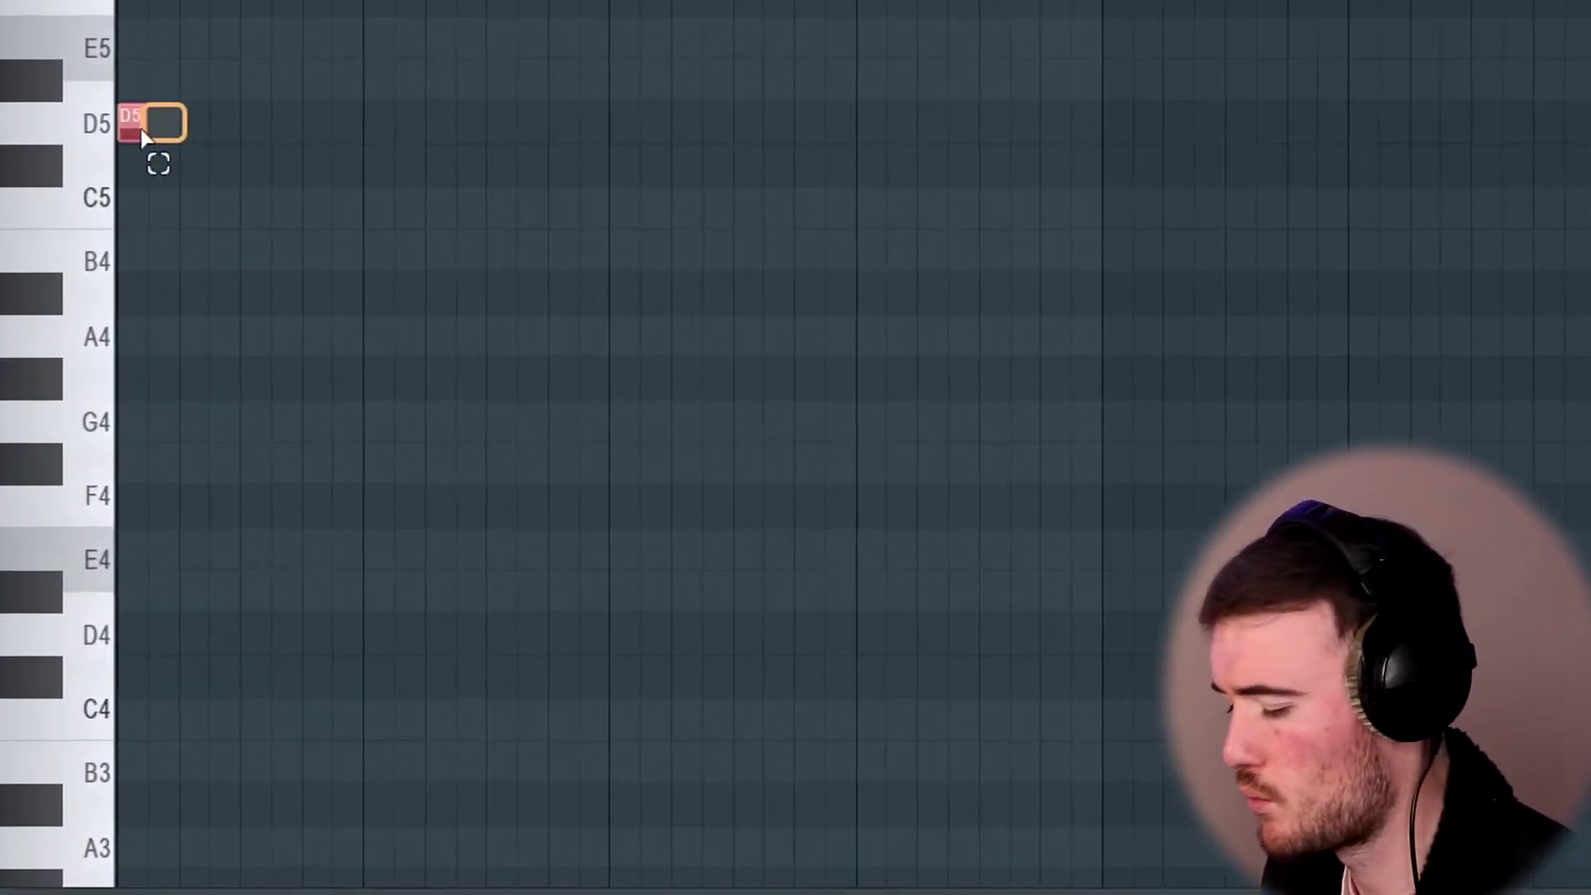
{"action": "left_click_drag", "start_coordinate": [142, 137], "coordinate": [144, 639]}
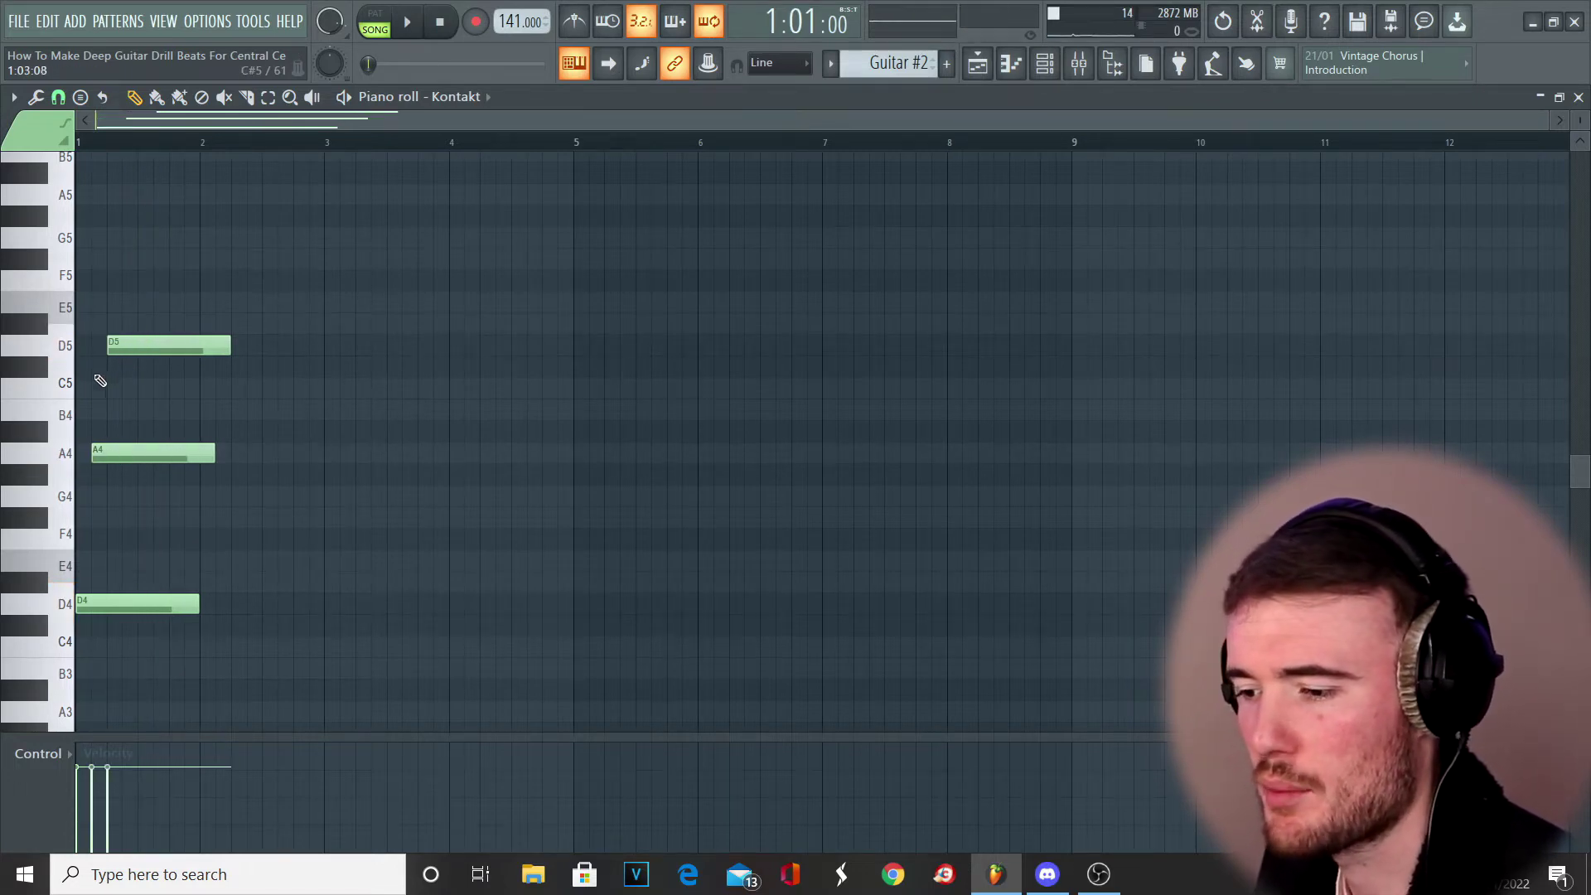
{"action": "scroll", "coordinate": [93, 382], "scroll_direction": "up", "scroll_amount": 3}
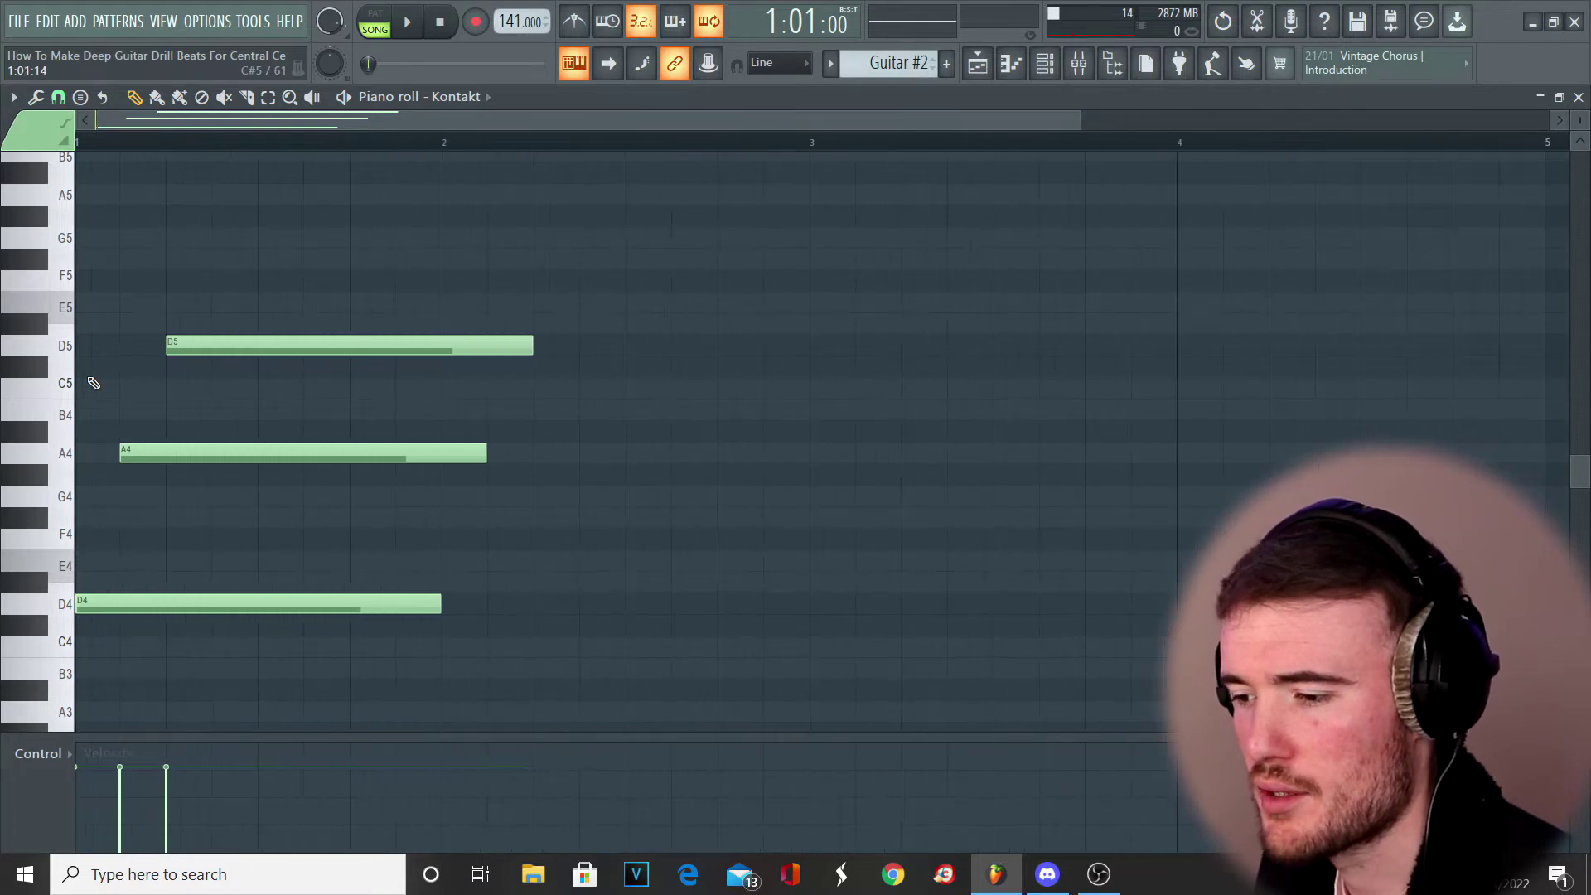
{"action": "left_click", "coordinate": [58, 97]}
{"action": "left_click", "coordinate": [107, 177]}
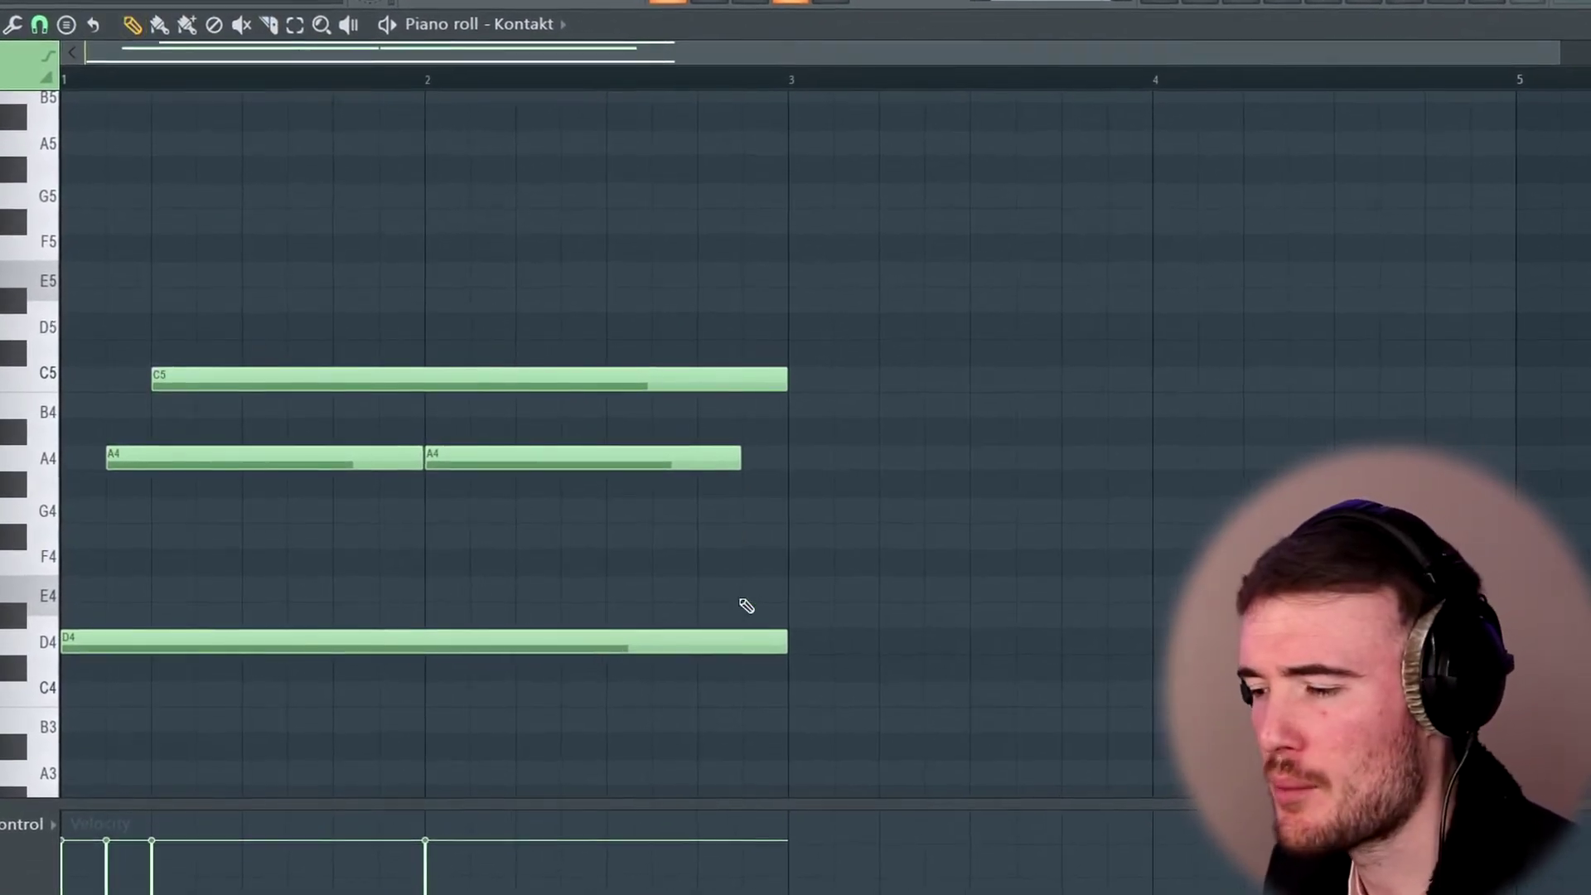
- Duplicate the two-bar chord into bars 3–4 and lower the copied D4 to C4
{"action": "left_click_drag", "start_coordinate": [730, 695], "coordinate": [282, 329]}
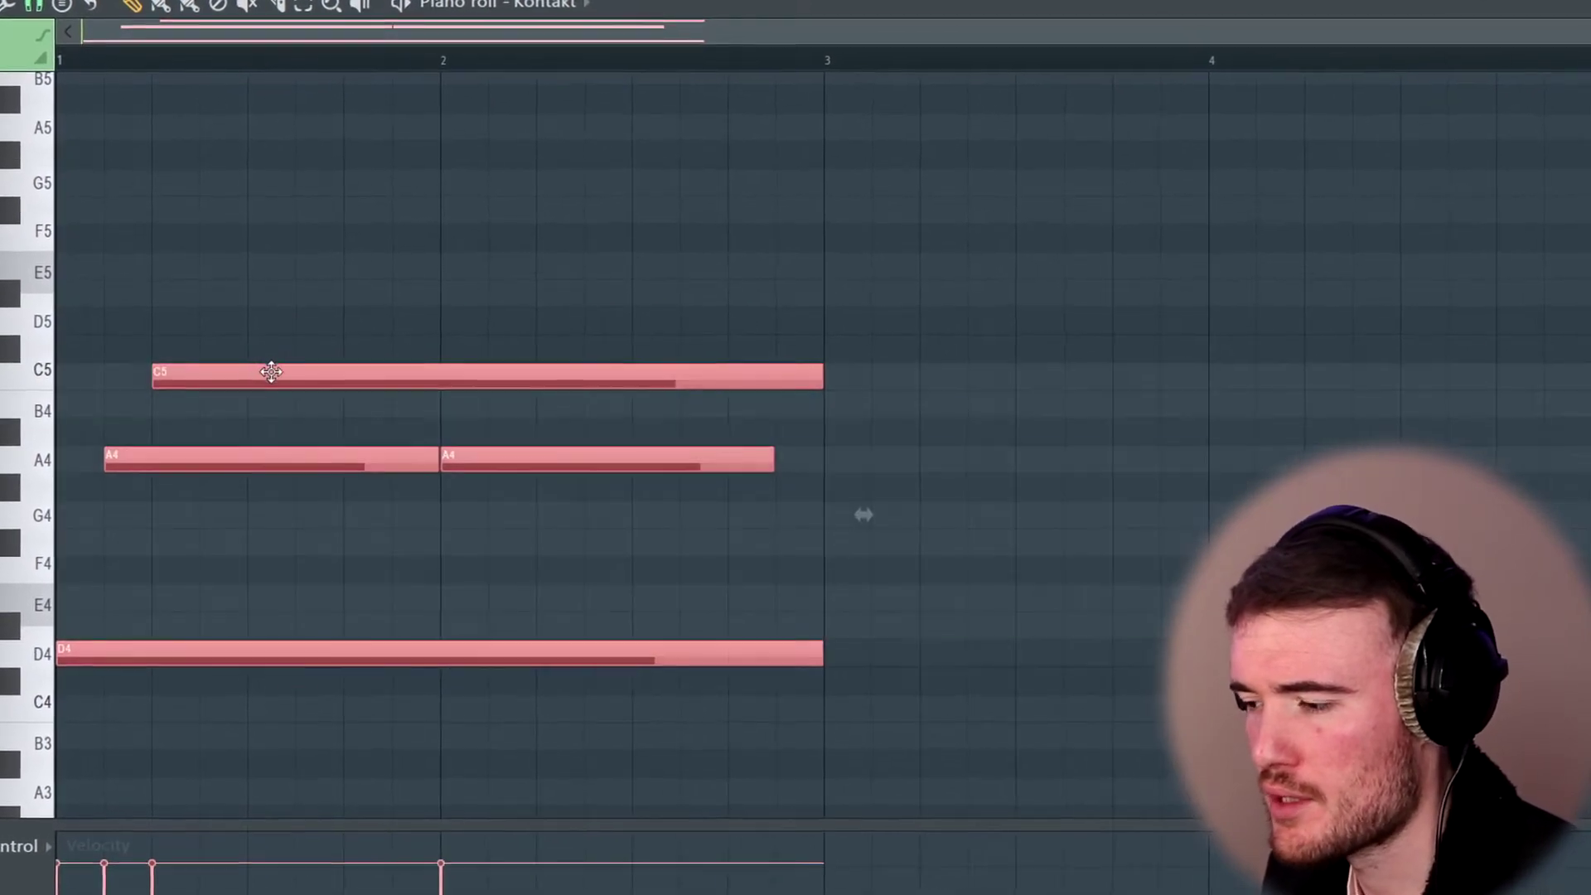
{"action": "key", "text": "ctrl+b"}
{"action": "left_click", "coordinate": [1047, 632]}
{"action": "left_click_drag", "start_coordinate": [1047, 659], "coordinate": [1048, 709]}
{"action": "scroll", "coordinate": [598, 302], "scroll_direction": "down", "scroll_amount": 2}
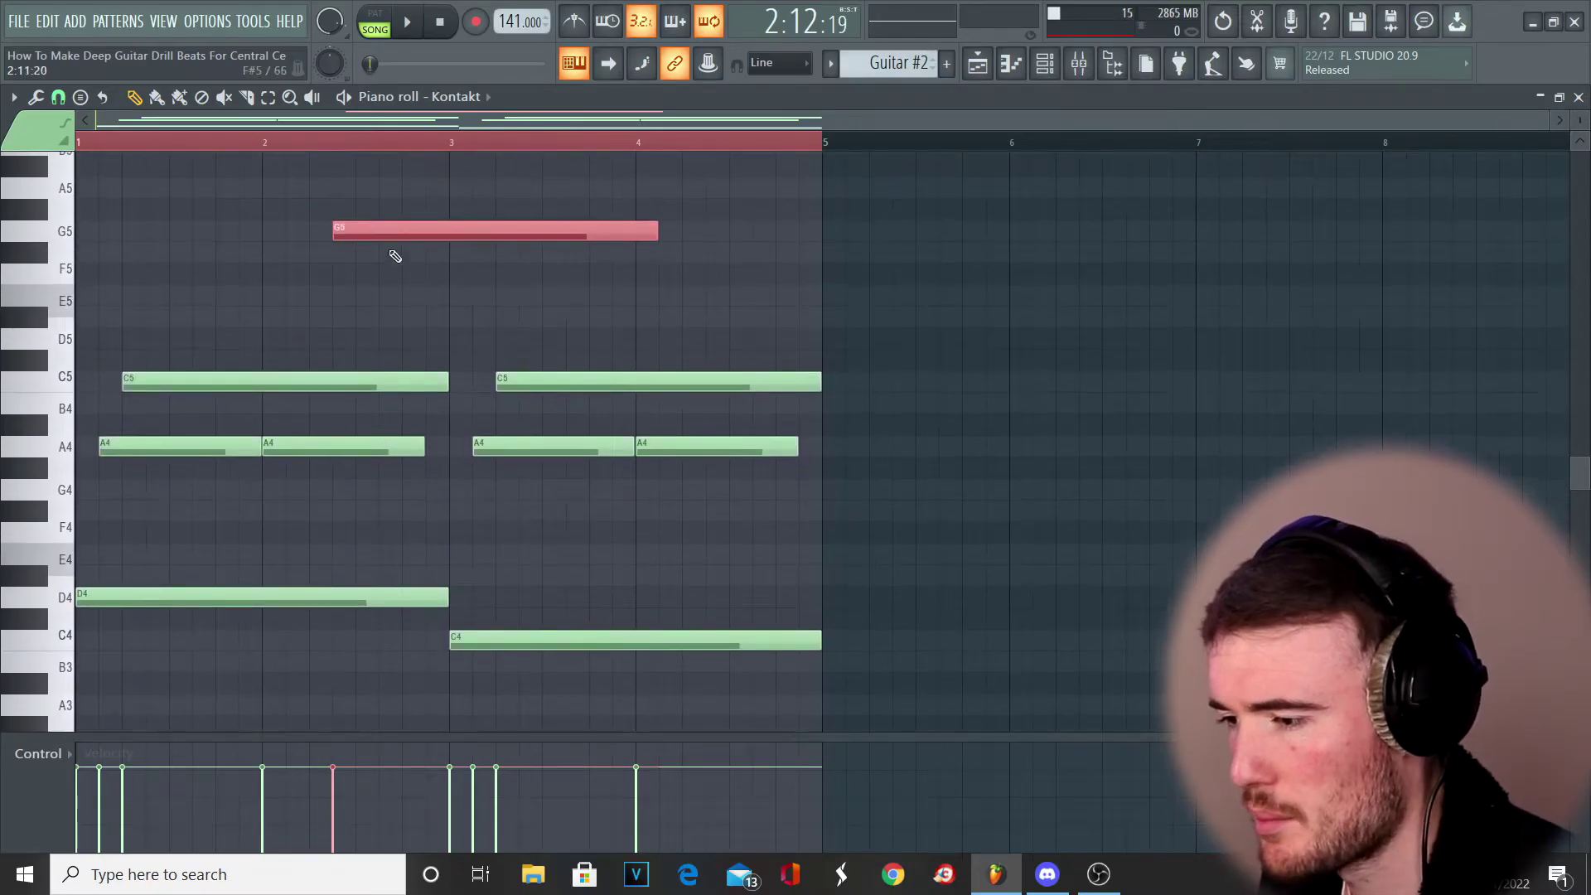
- Add a high F5 note, shorten the G5, F5 and E5 notes to one step, and audition
{"action": "left_click", "coordinate": [382, 258]}
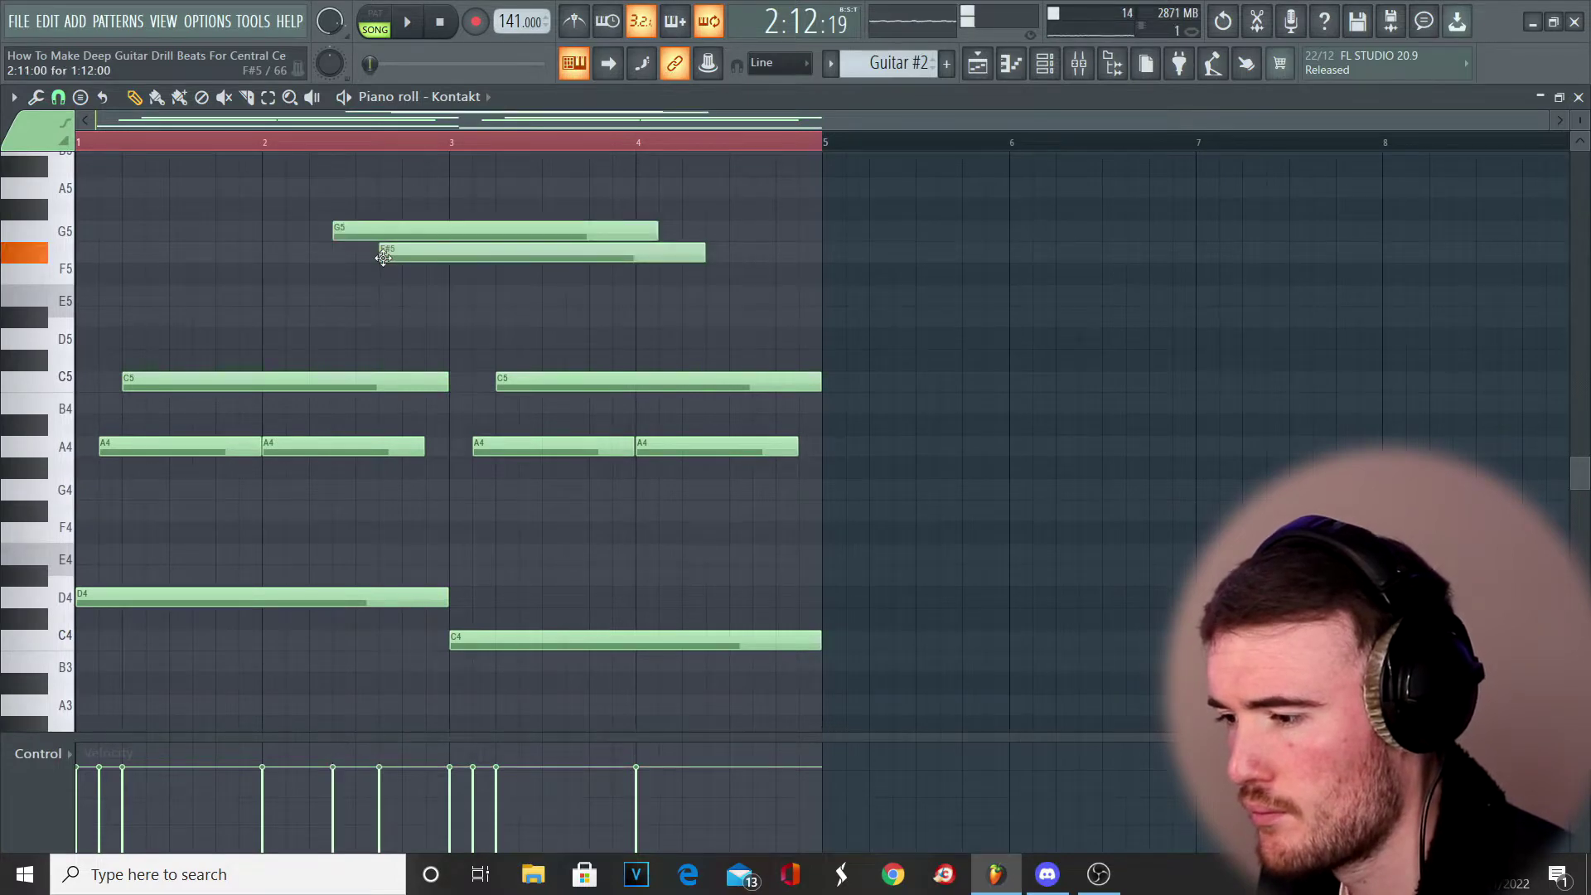
{"action": "left_click_drag", "start_coordinate": [382, 257], "coordinate": [402, 294]}
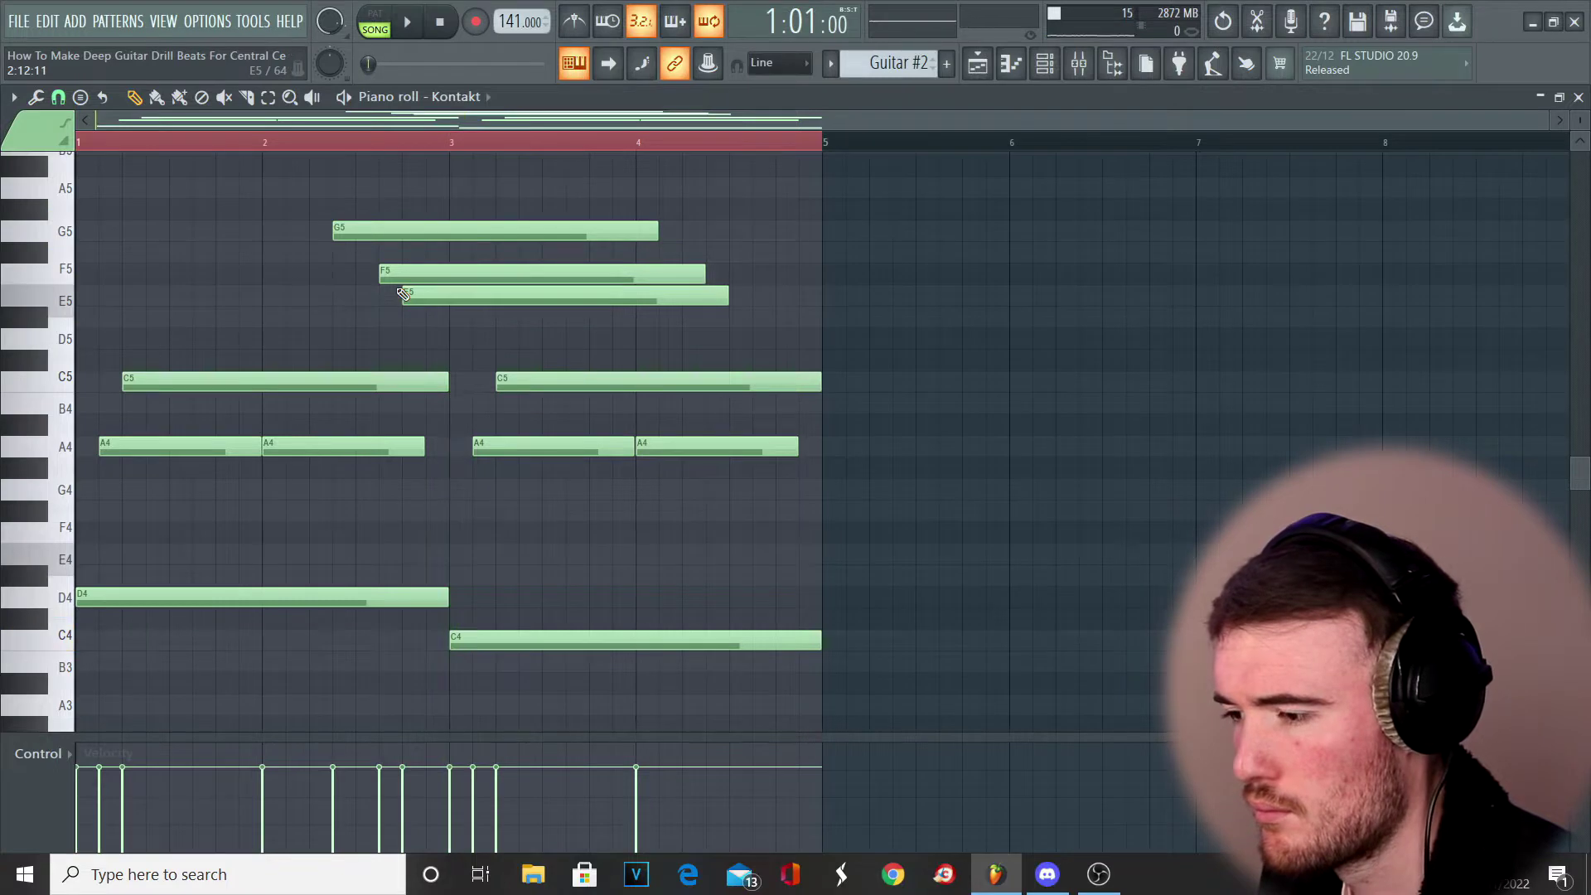
{"action": "left_click_drag", "start_coordinate": [321, 157], "coordinate": [418, 309]}
{"action": "left_click_drag", "start_coordinate": [727, 296], "coordinate": [444, 313]}
{"action": "key", "text": "space"}
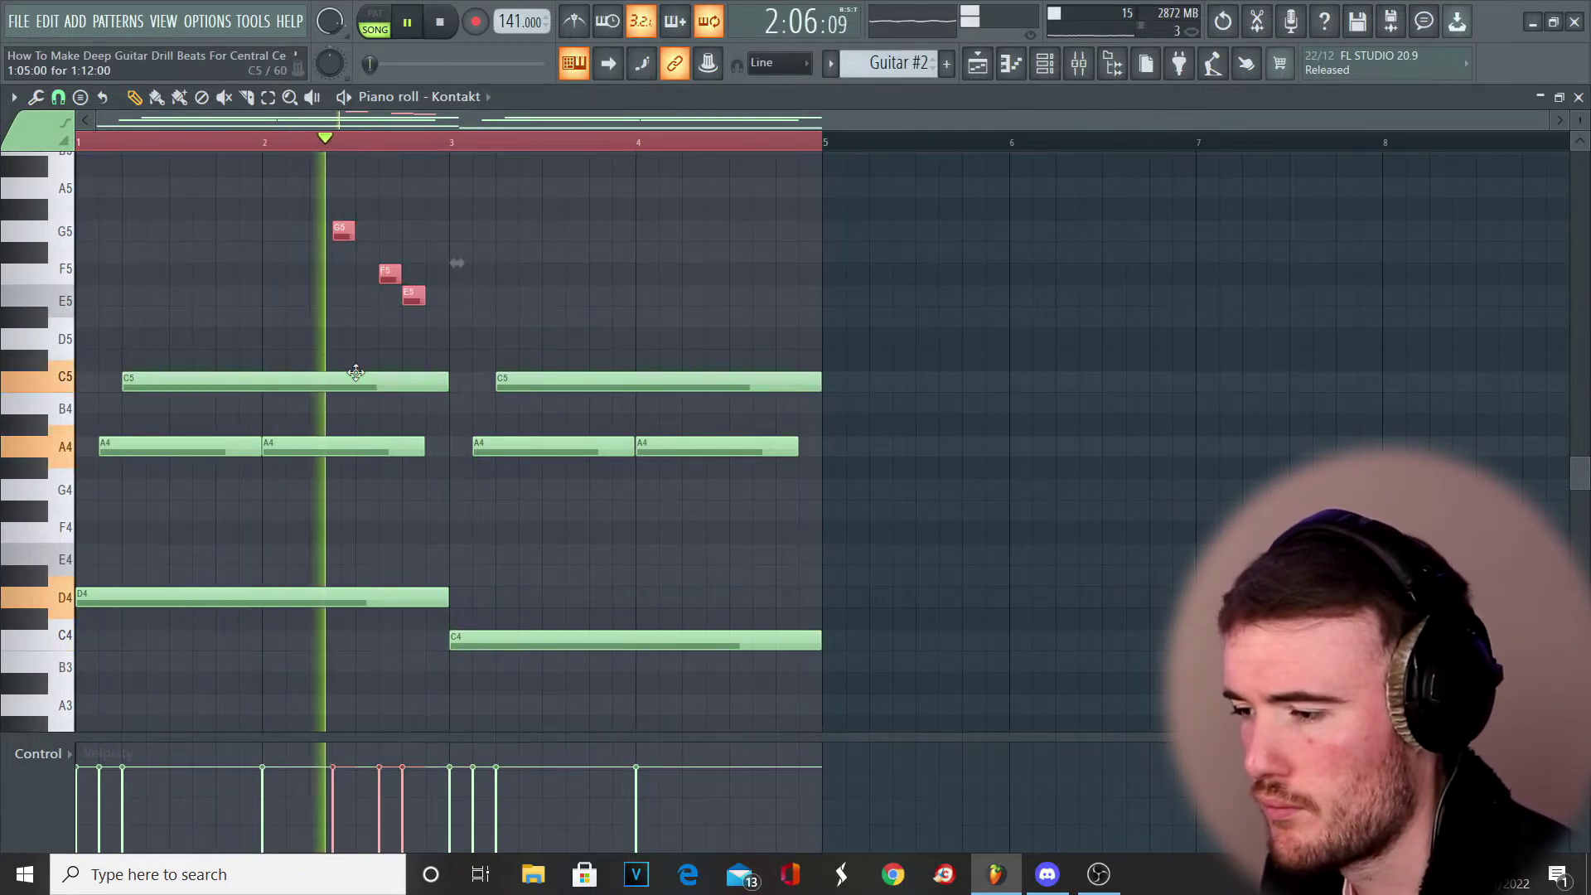
{"action": "key", "text": "space"}
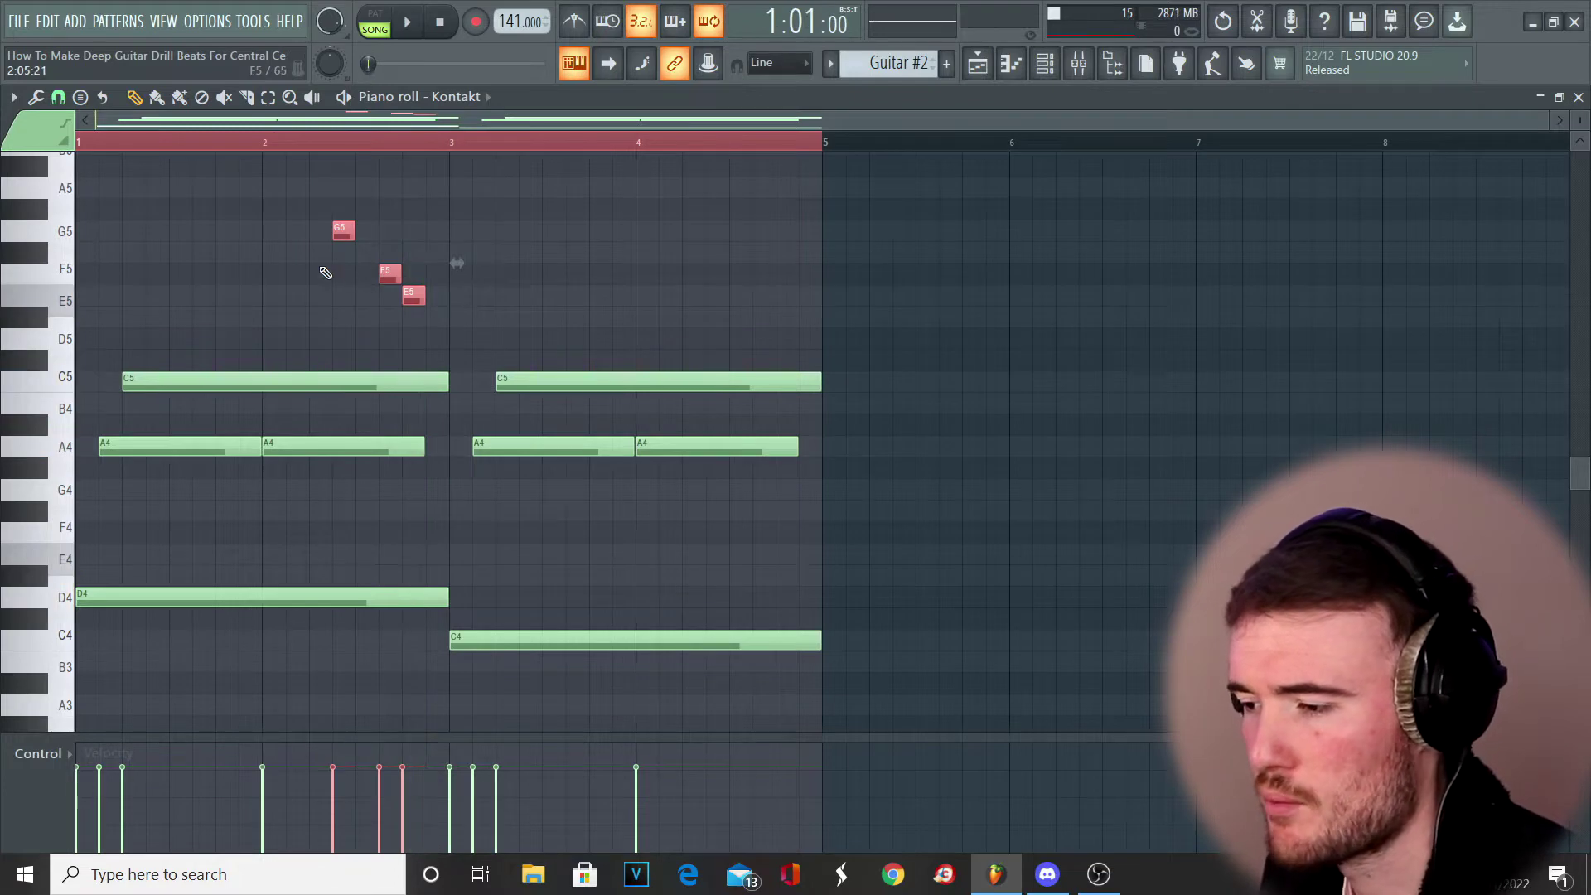
- Undo the extra F5, listen again, then delete the four high run notes
{"action": "left_click", "coordinate": [336, 278]}
{"action": "key", "text": "ctrl+z"}
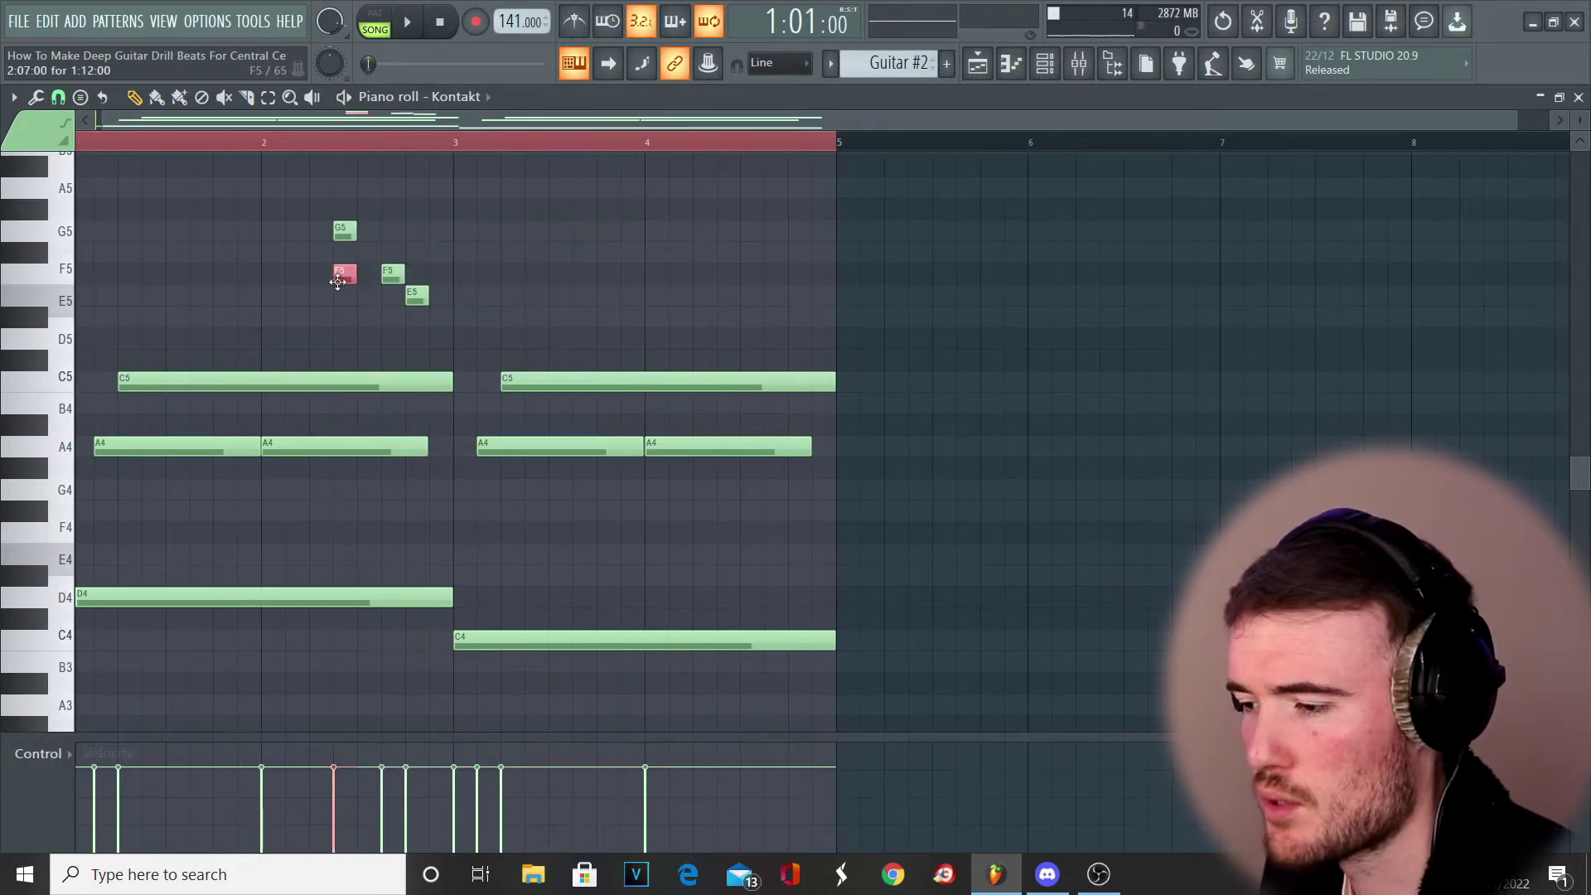
{"action": "key", "text": "ctrl+z"}
{"action": "key", "text": "space"}
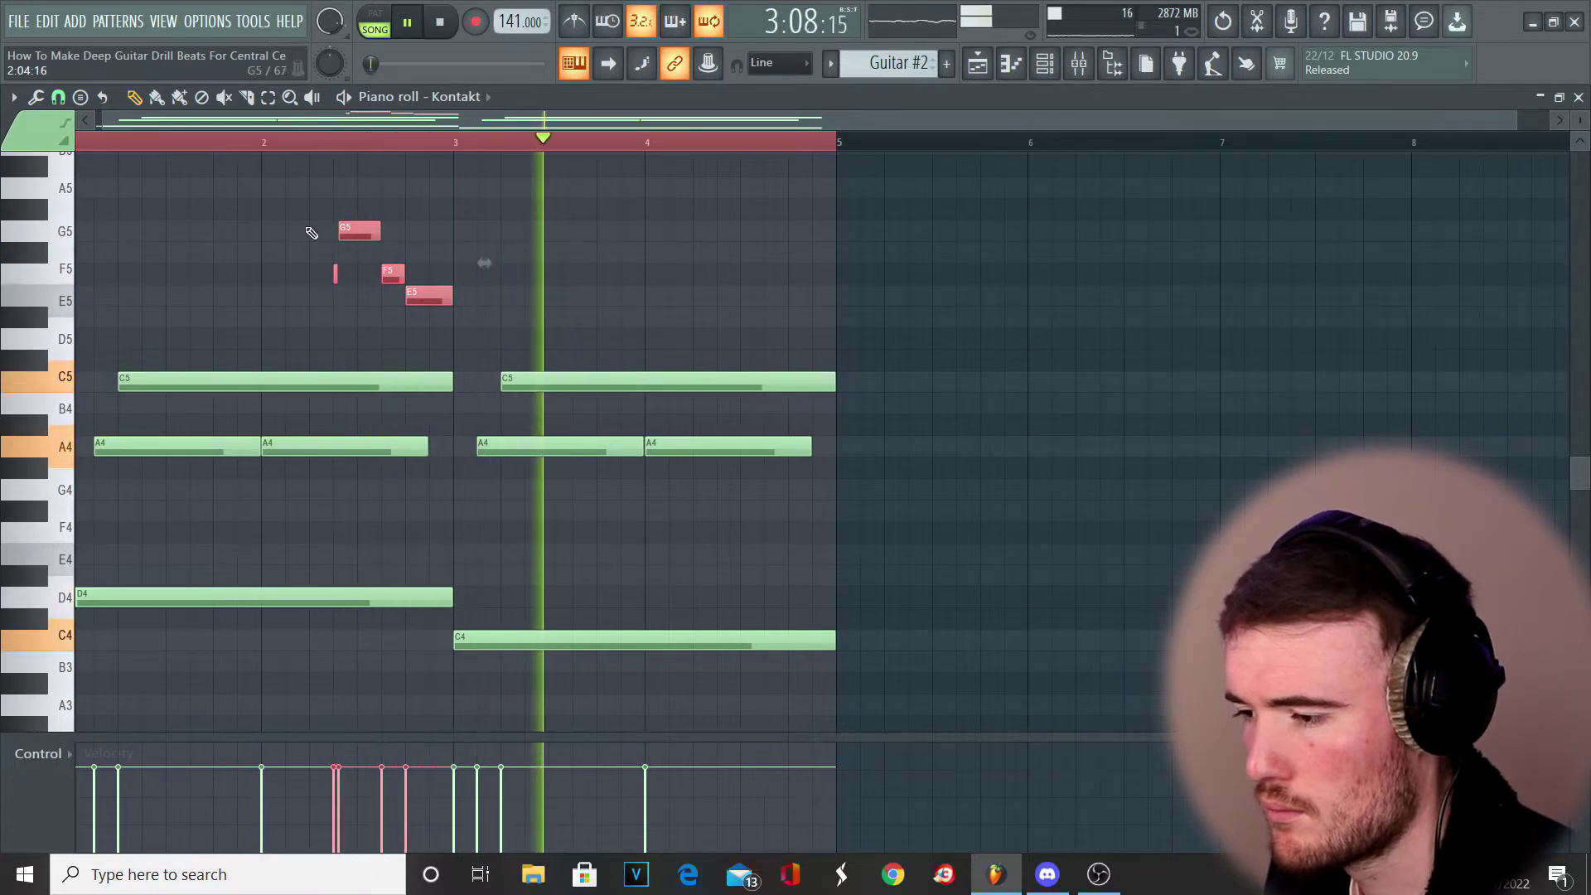
{"action": "scroll", "coordinate": [447, 336], "scroll_direction": "down", "scroll_amount": 5}
{"action": "key", "text": "space"}
{"action": "scroll", "coordinate": [451, 333], "scroll_direction": "up", "scroll_amount": 4}
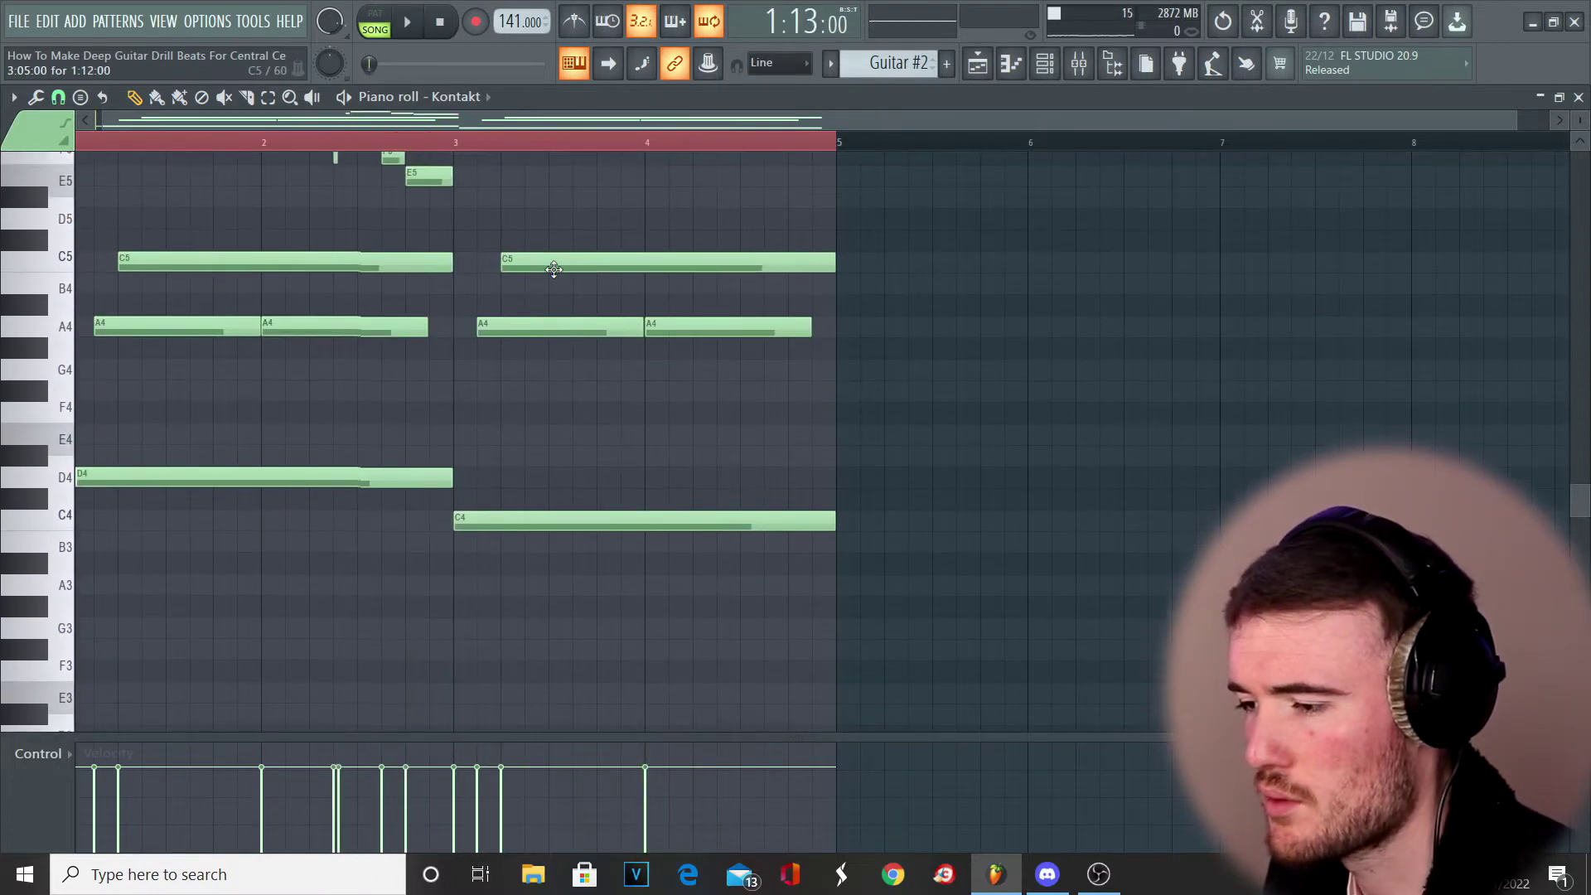
{"action": "scroll", "coordinate": [557, 274], "scroll_direction": "up", "scroll_amount": 3}
{"action": "scroll", "coordinate": [560, 276], "scroll_direction": "down", "scroll_amount": 2}
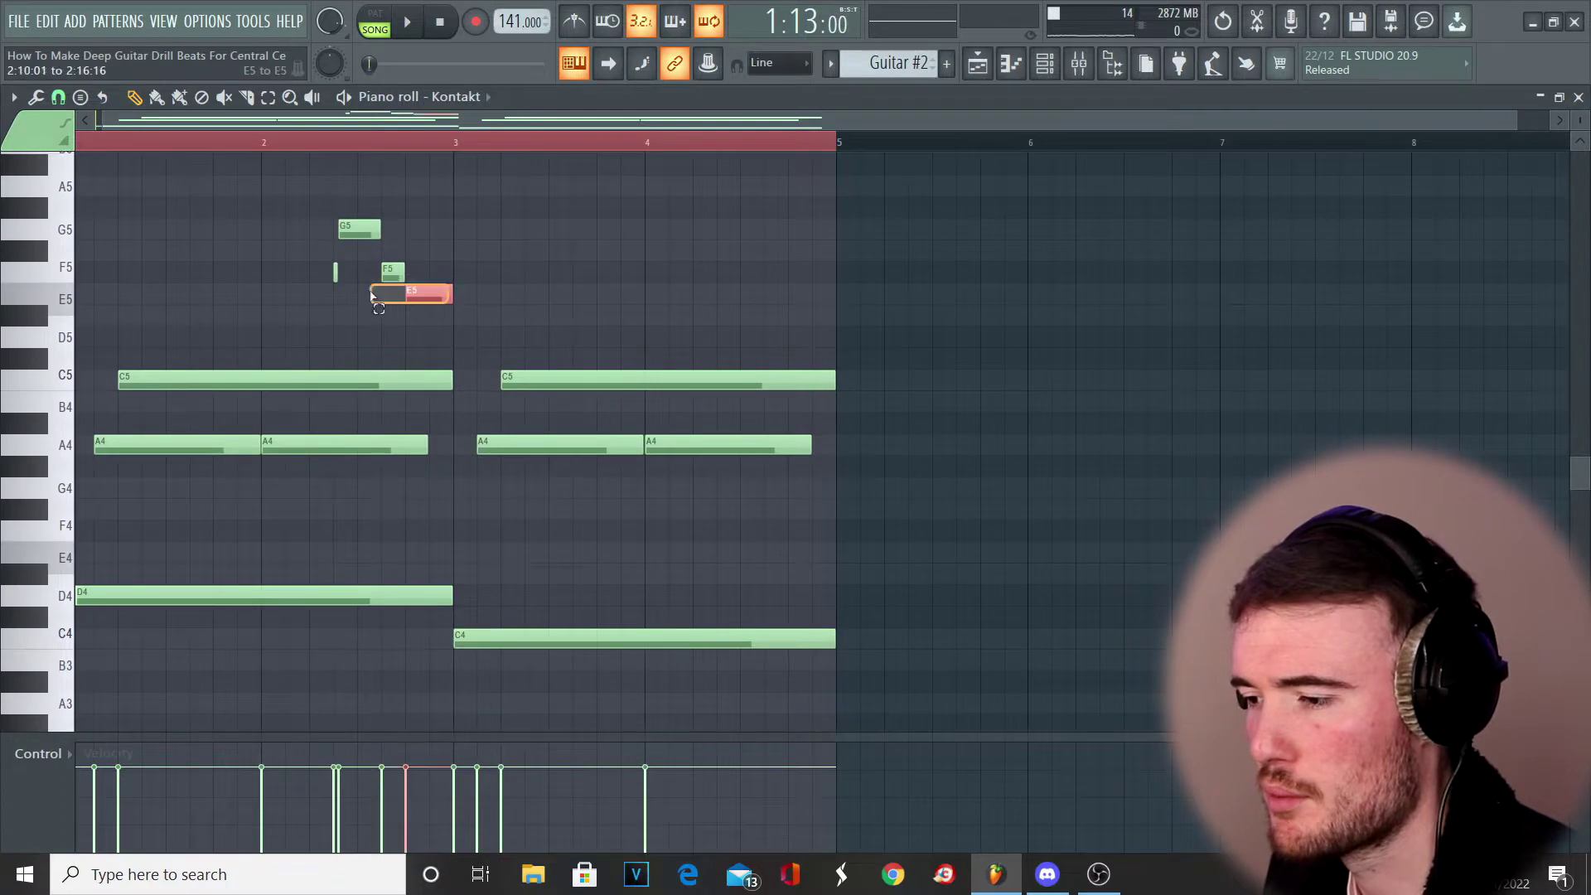
{"action": "left_click_drag", "start_coordinate": [449, 306], "coordinate": [294, 219]}
{"action": "scroll", "coordinate": [349, 276], "scroll_direction": "up", "scroll_amount": 2}
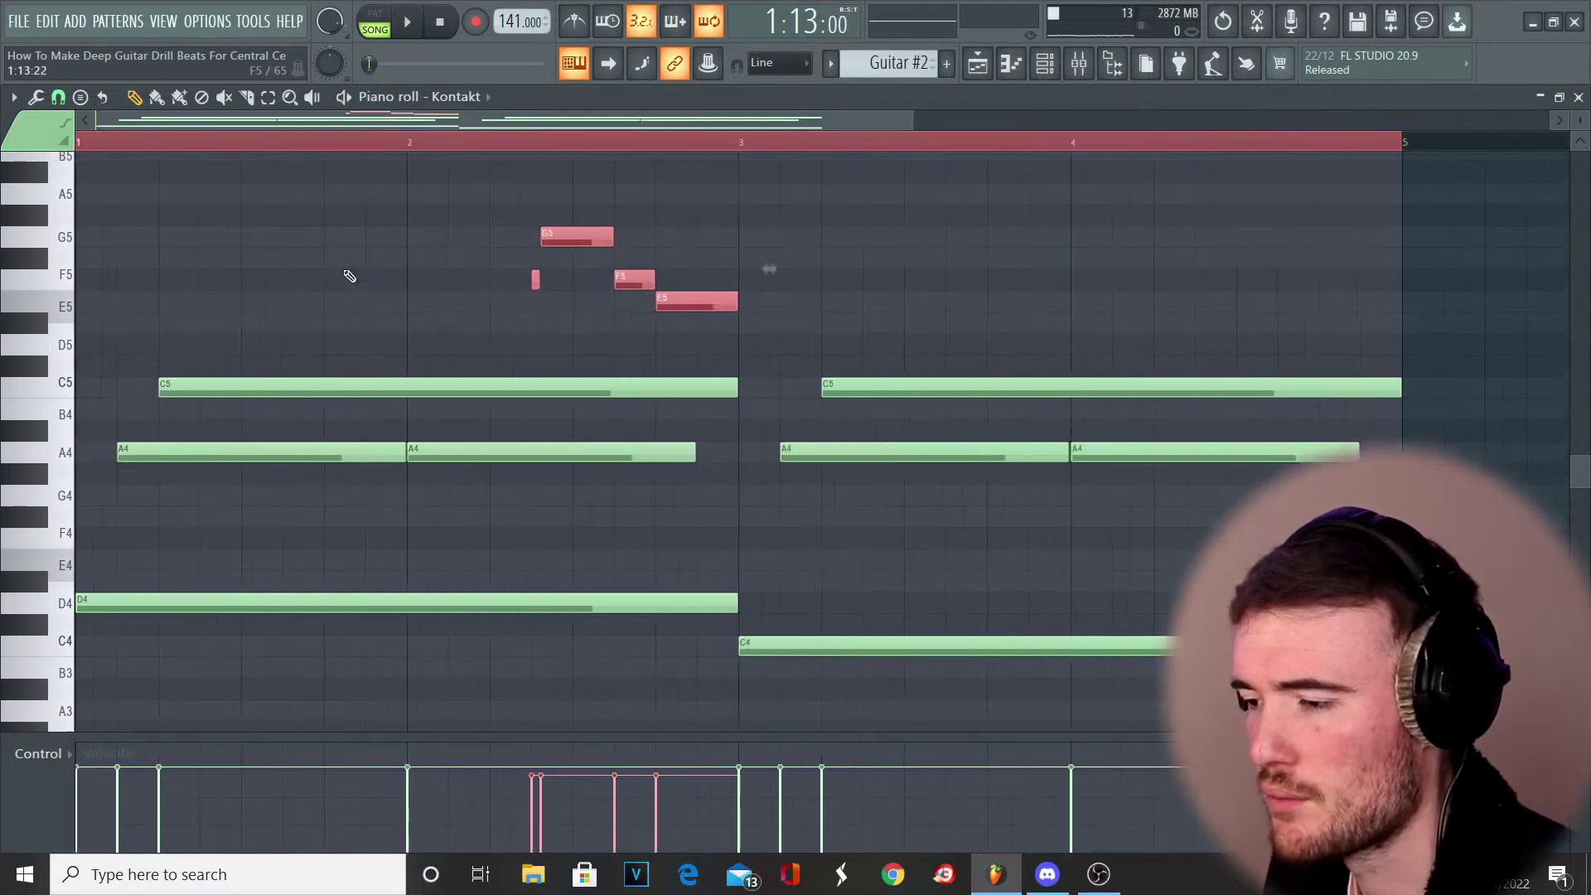
{"action": "scroll", "coordinate": [349, 276], "scroll_direction": "down", "scroll_amount": 3}
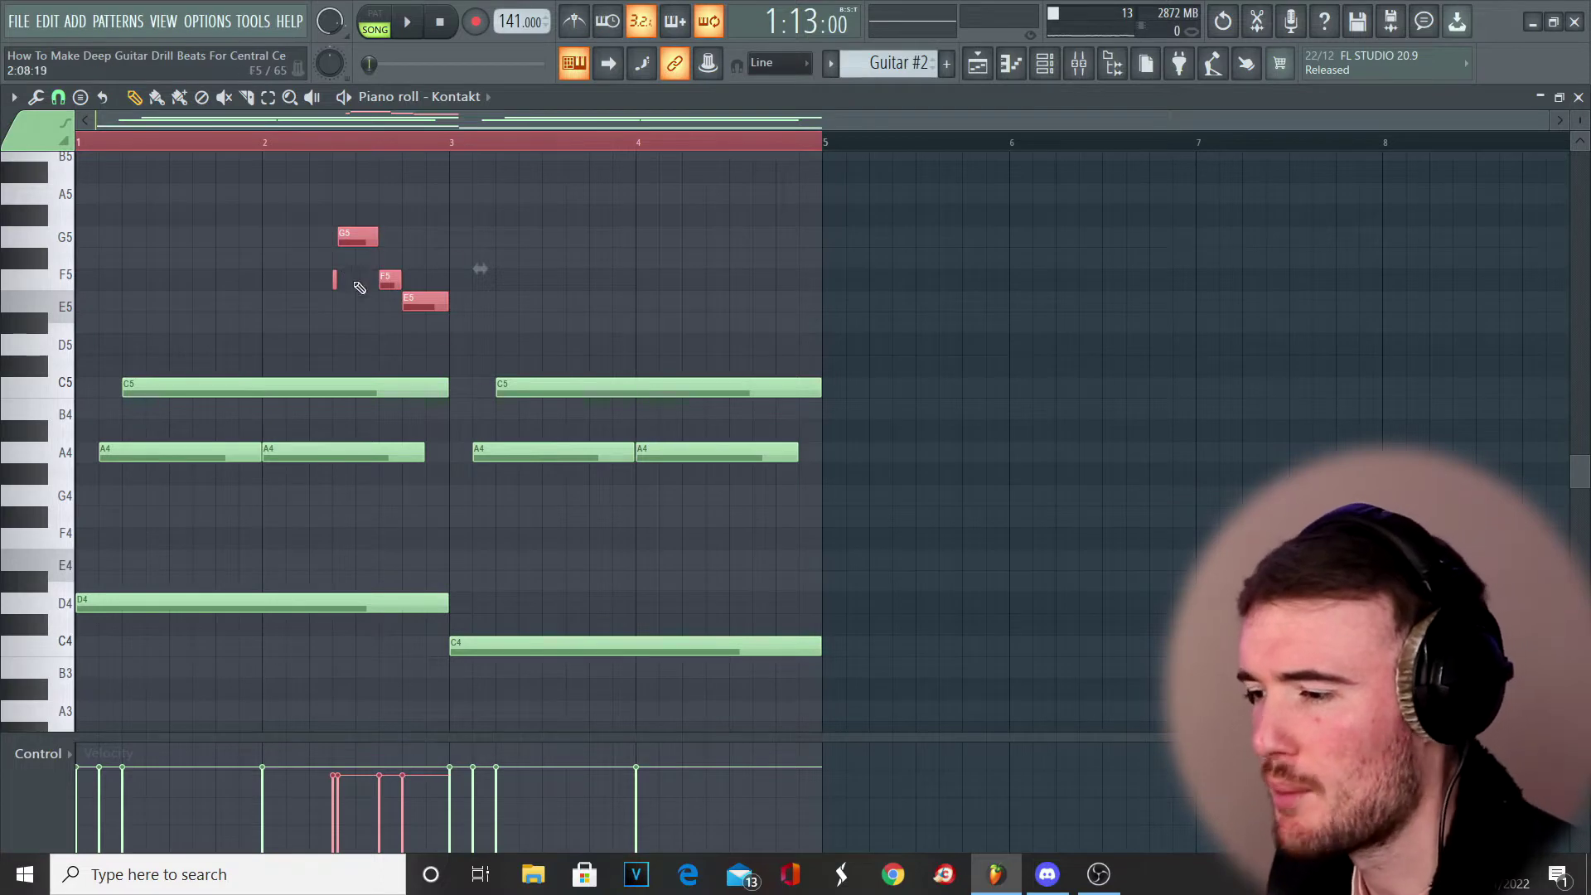
{"action": "key", "text": "Delete"}
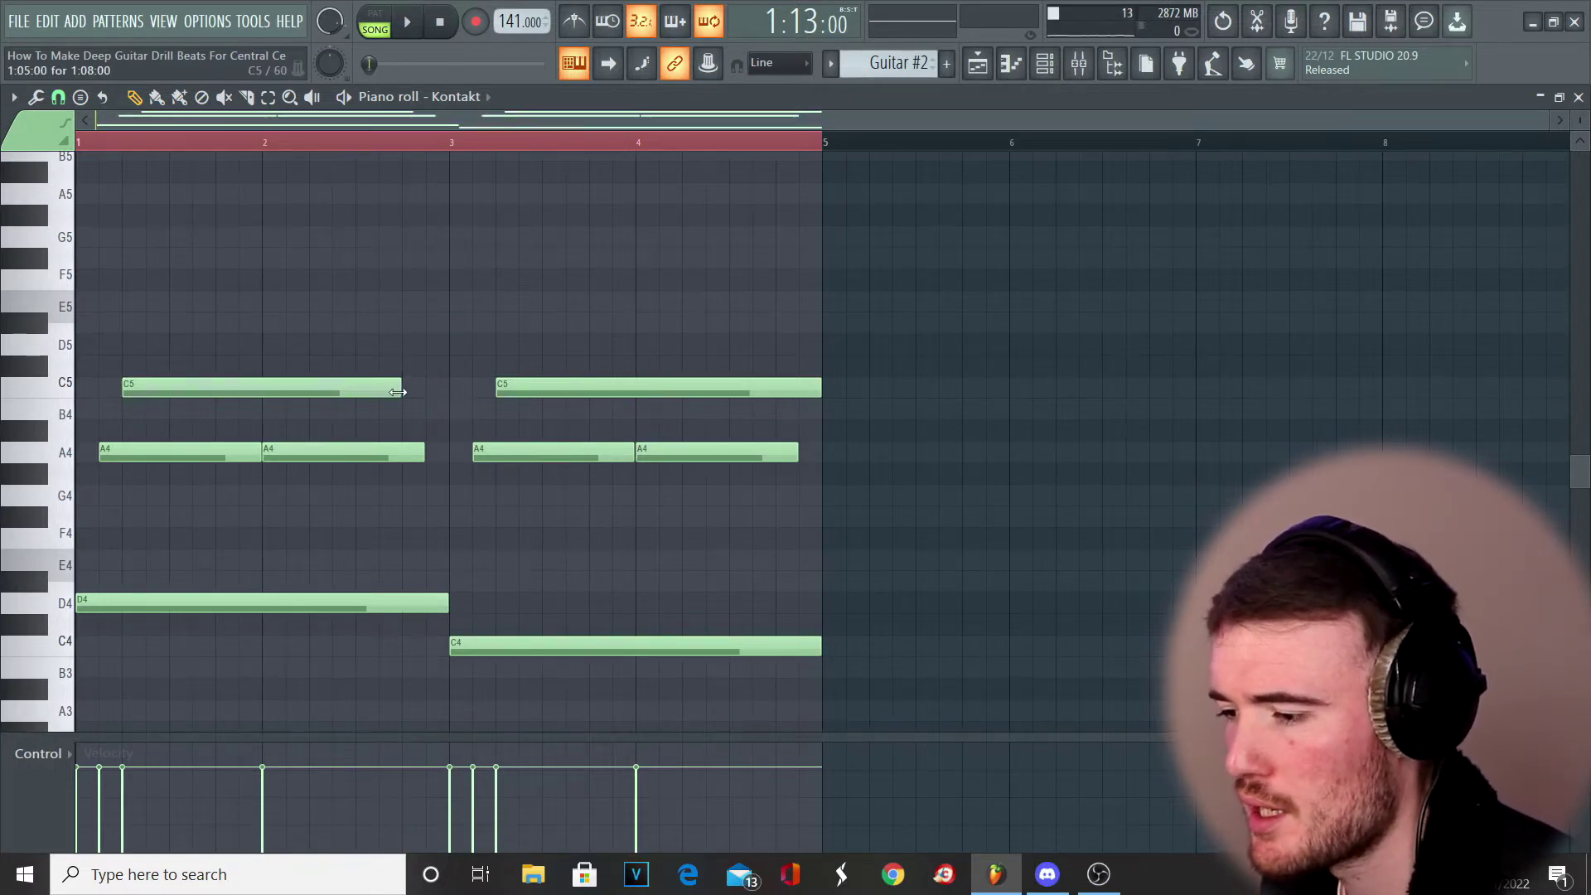
- Add a short C5 note with a G5 above it and play the melody
{"action": "left_click_drag", "start_coordinate": [403, 392], "coordinate": [421, 392]}
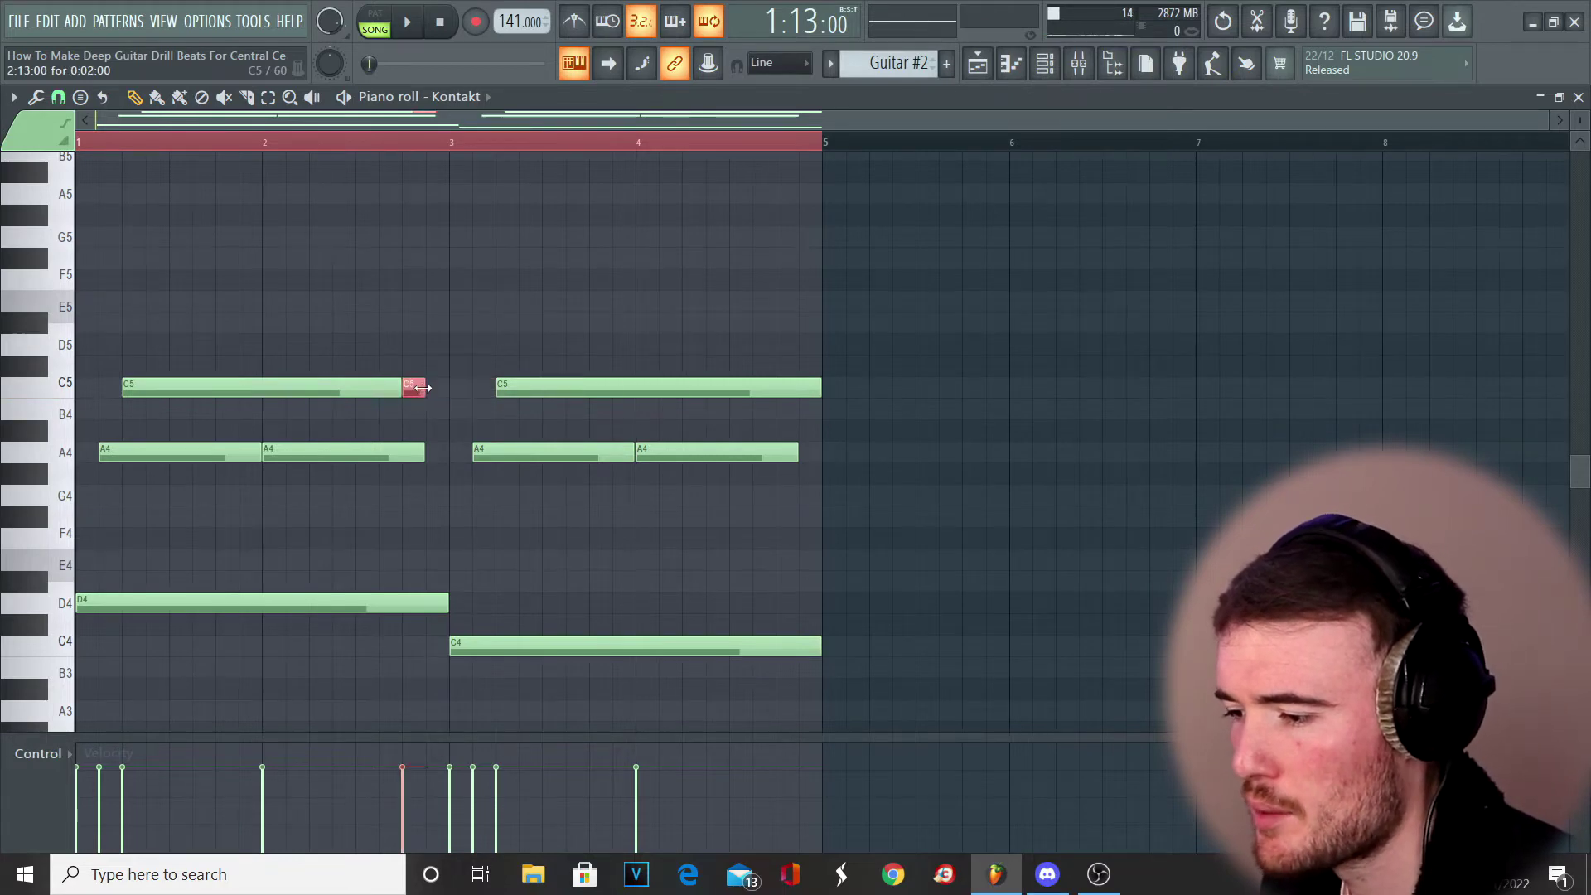
{"action": "left_click_drag", "start_coordinate": [419, 227], "coordinate": [409, 247]}
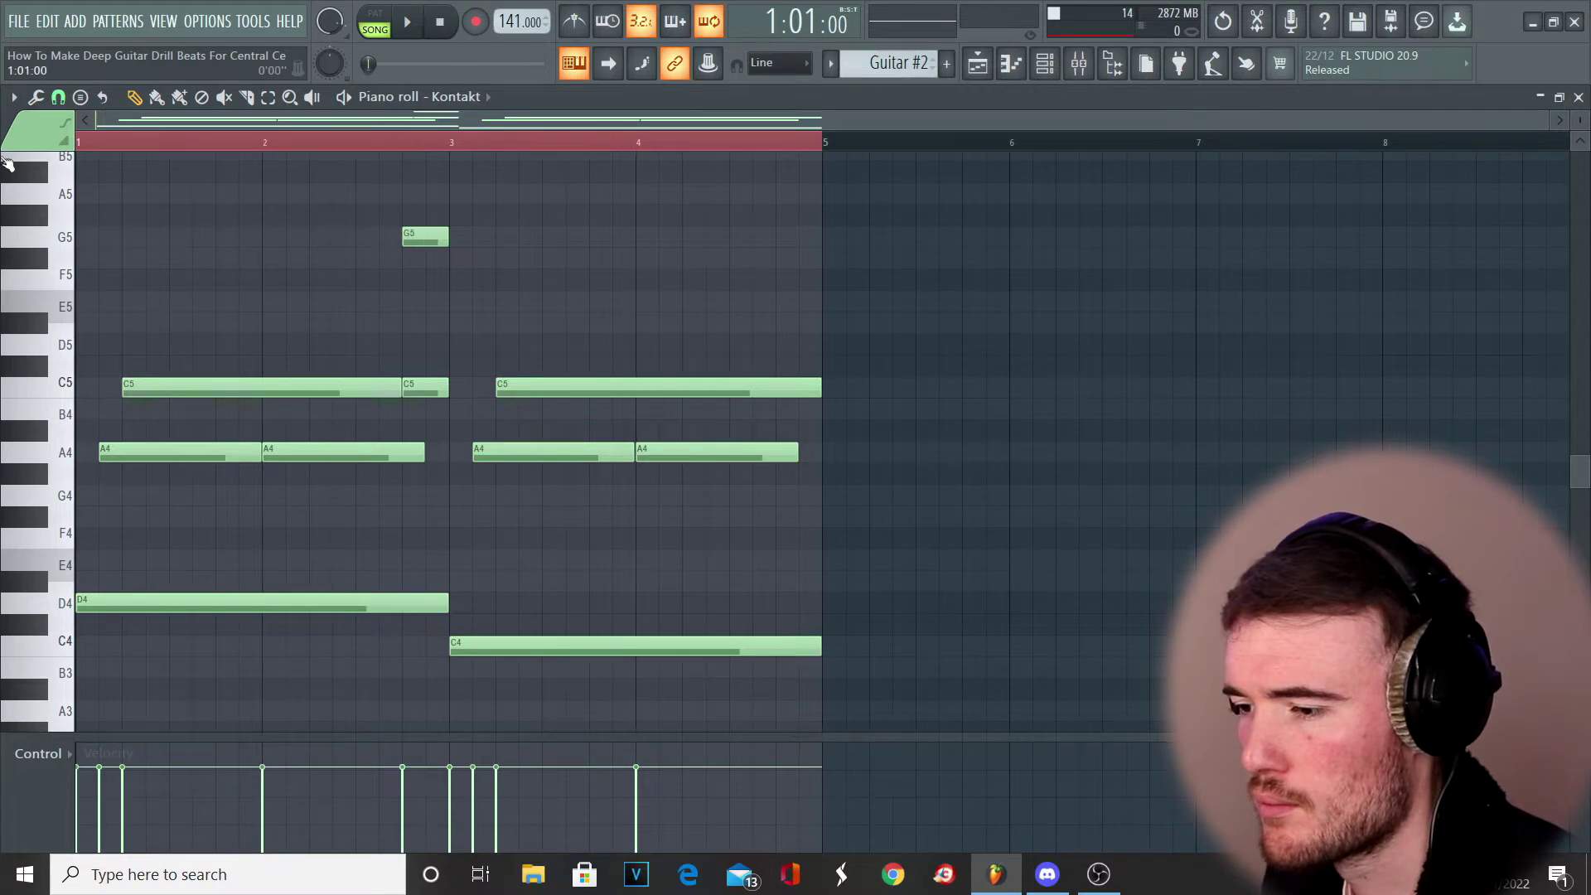
{"action": "key", "text": "space"}
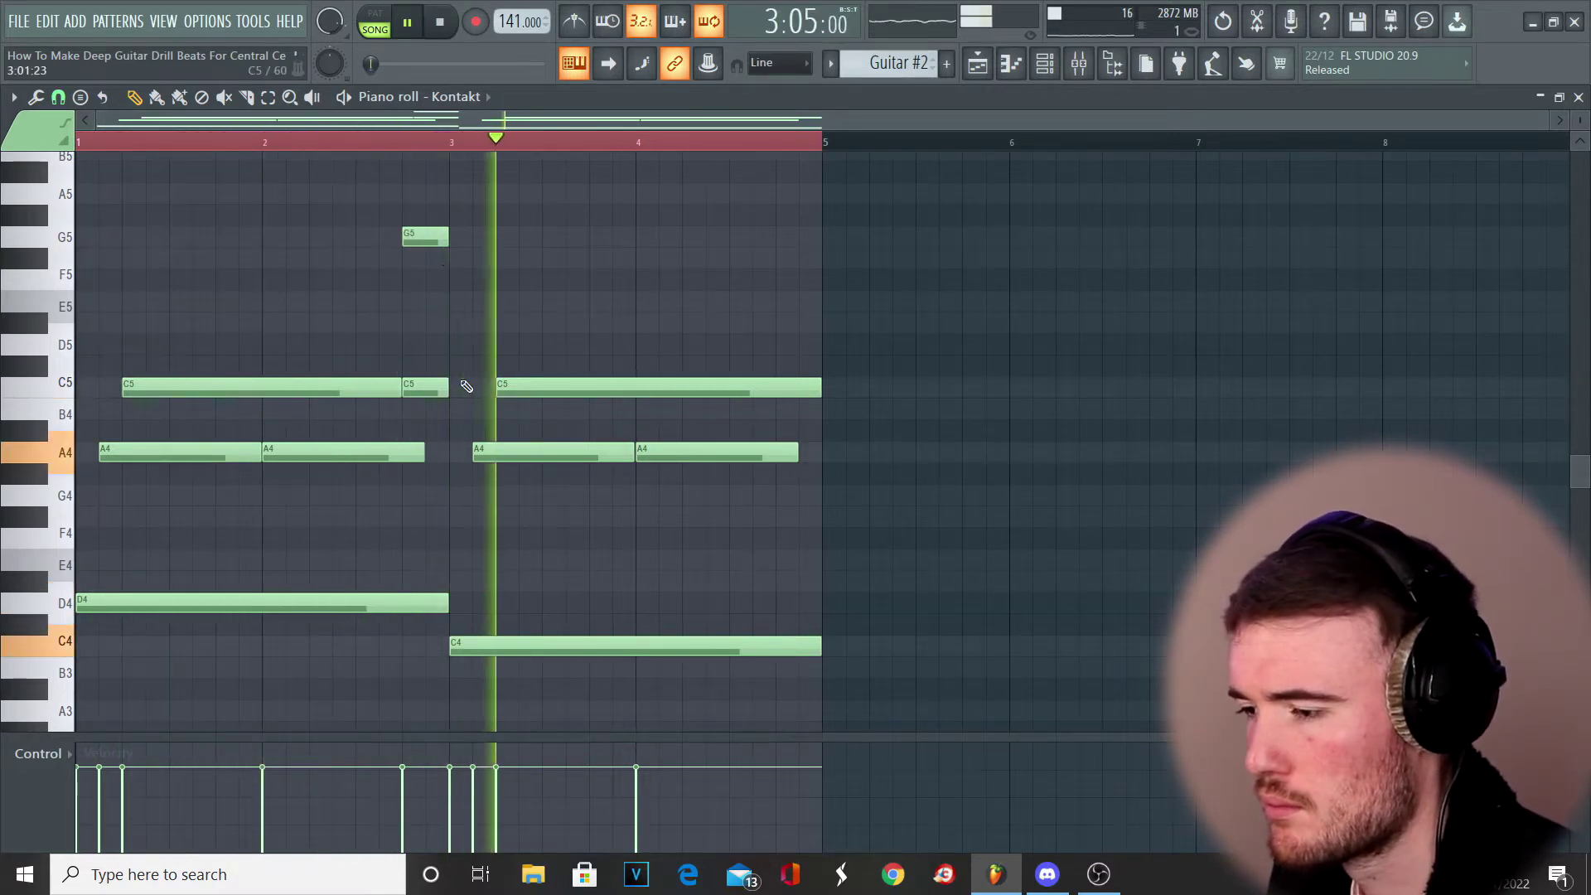
- Shift the G5/C5 stab to just before bar 3, halve its length, and select all notes
{"action": "left_click_drag", "start_coordinate": [476, 217], "coordinate": [398, 402]}
{"action": "key", "text": "space"}
{"action": "key", "text": "shift+Right"}
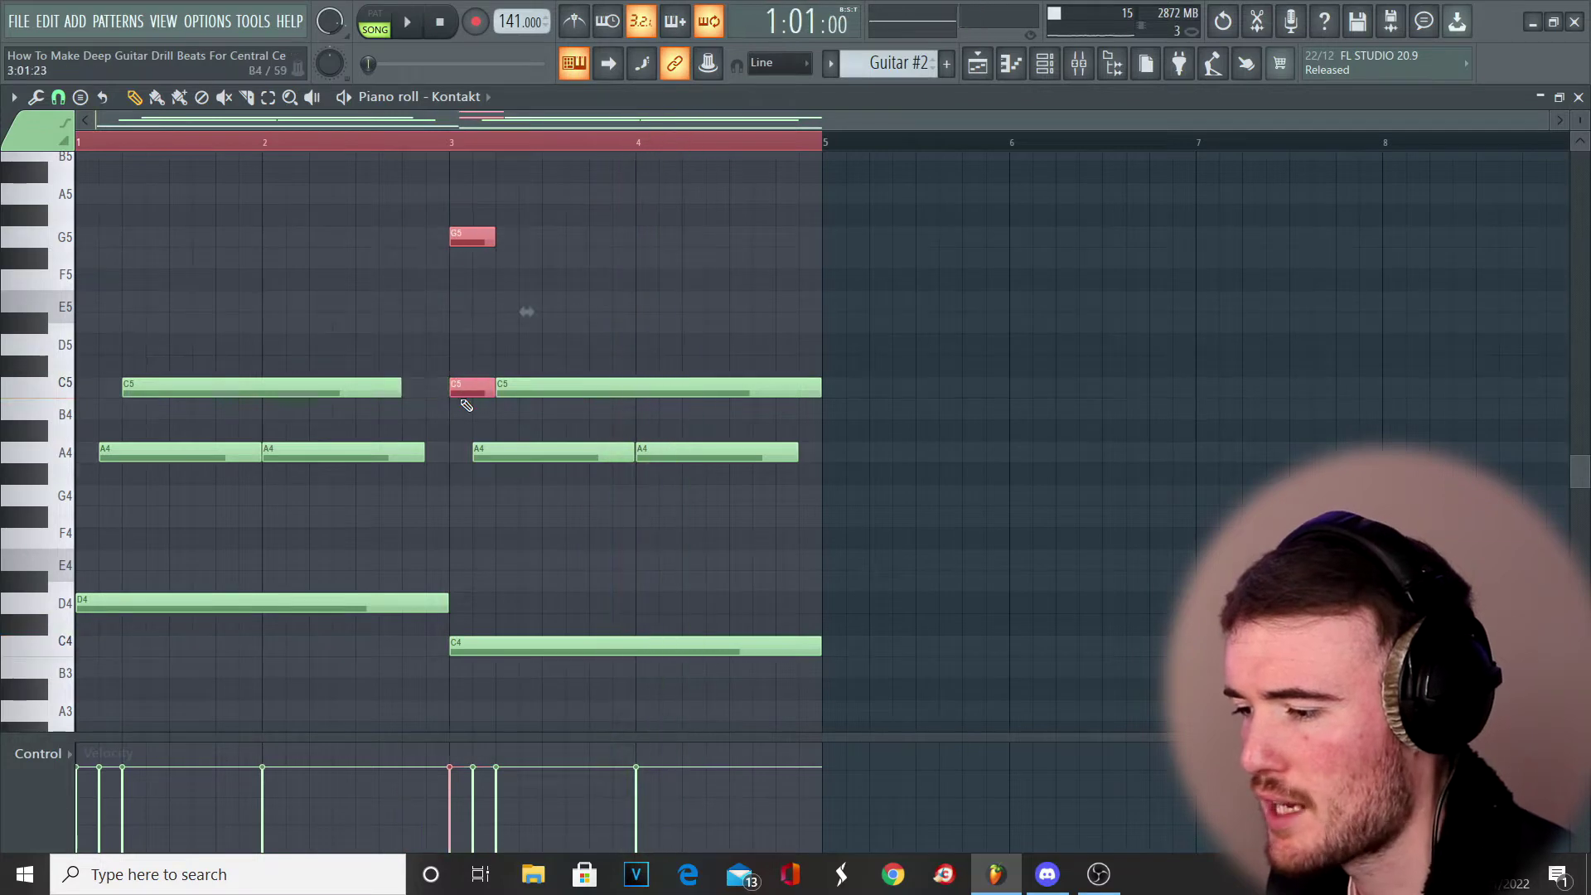
{"action": "key", "text": "space"}
{"action": "key", "text": "shift+Left"}
{"action": "left_click_drag", "start_coordinate": [470, 387], "coordinate": [446, 390]}
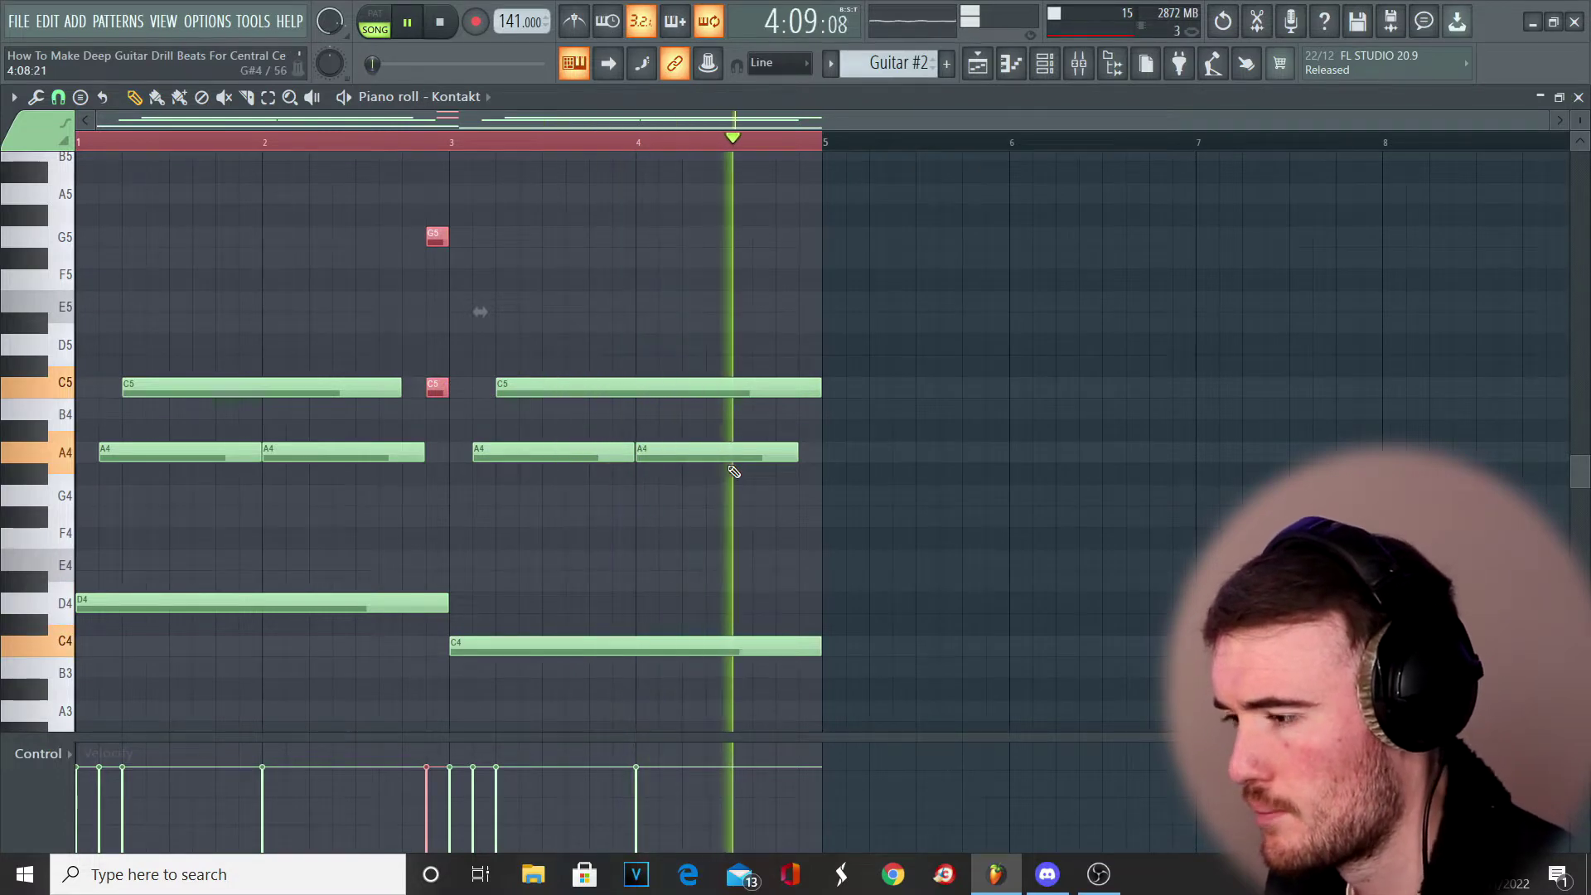
{"action": "key", "text": "space"}
{"action": "key", "text": "ctrl+a"}
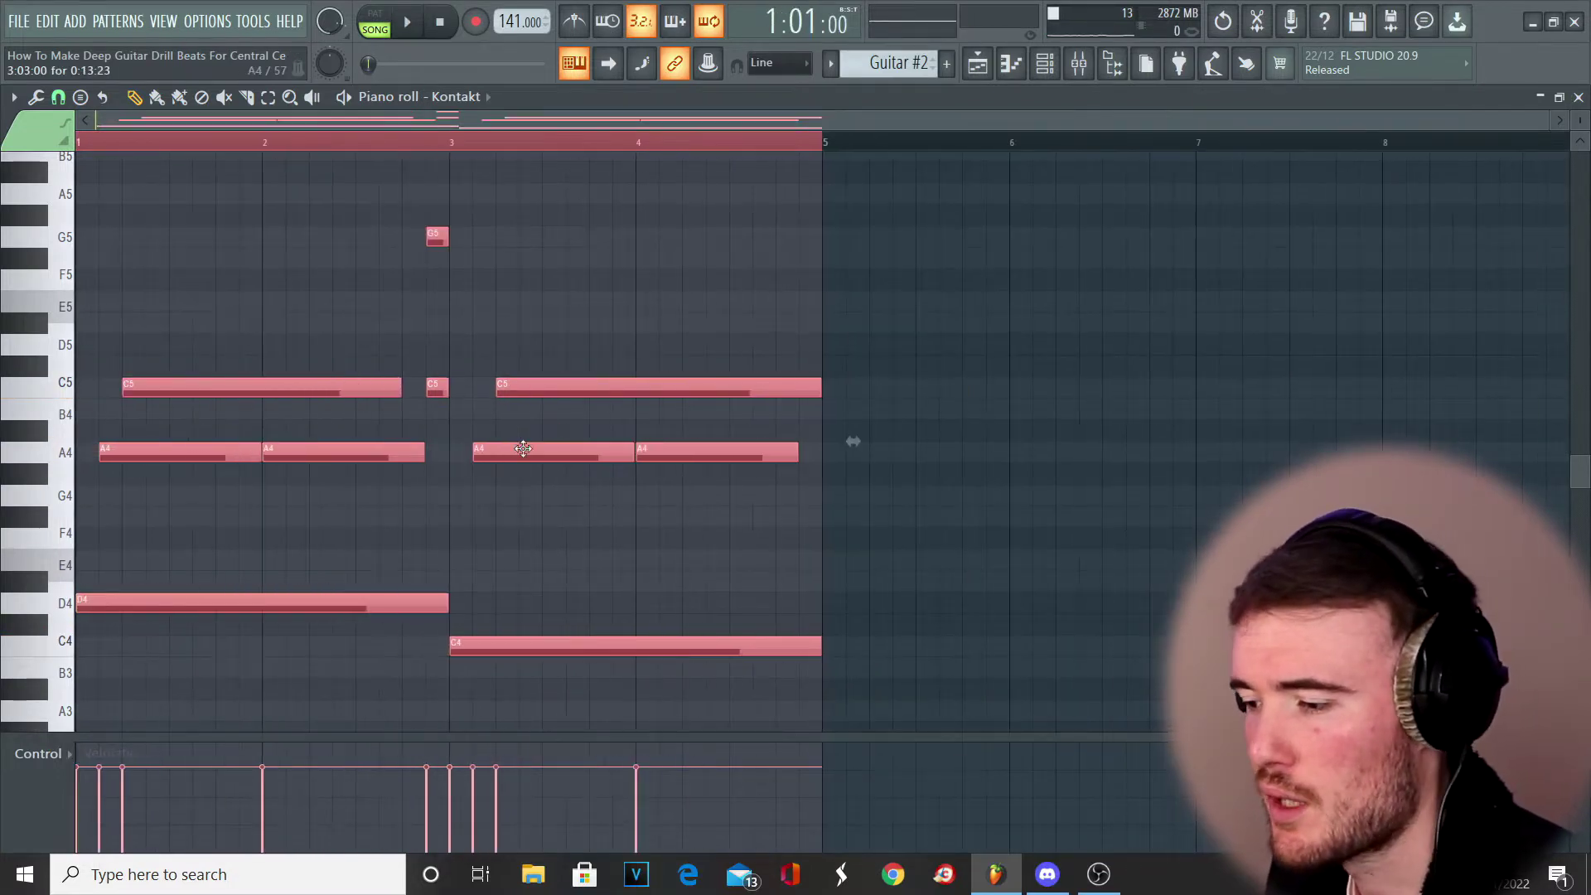
- Duplicate the melody into bars 5–8, slice the bar-7 C5, A4 and C4 notes, and delete the tail
{"action": "key", "text": "ctrl+b"}
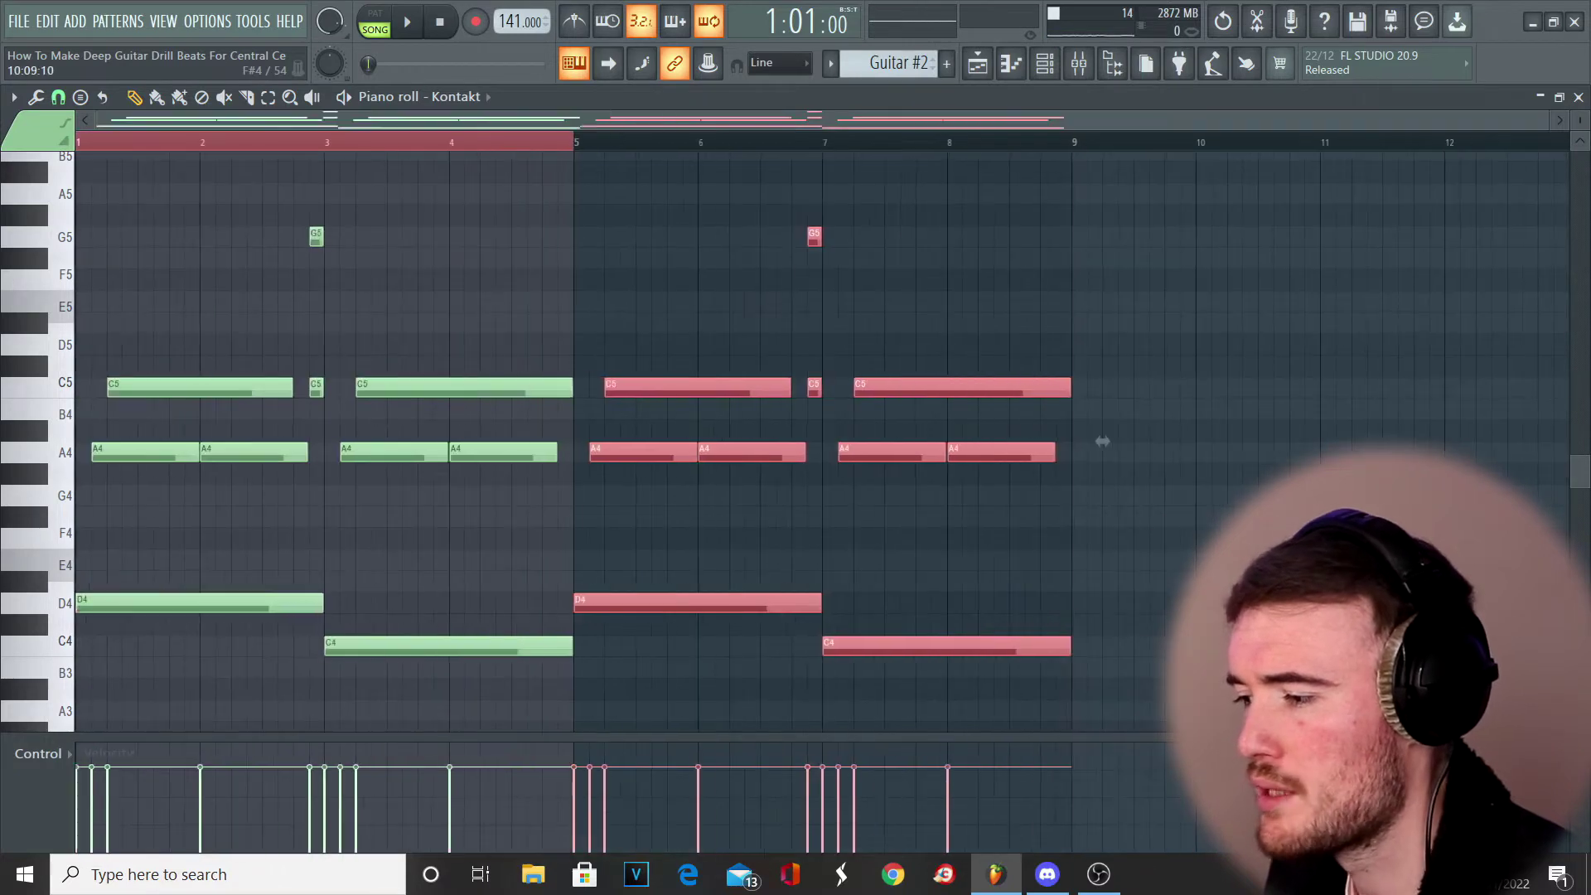
{"action": "key", "text": "ctrl+a"}
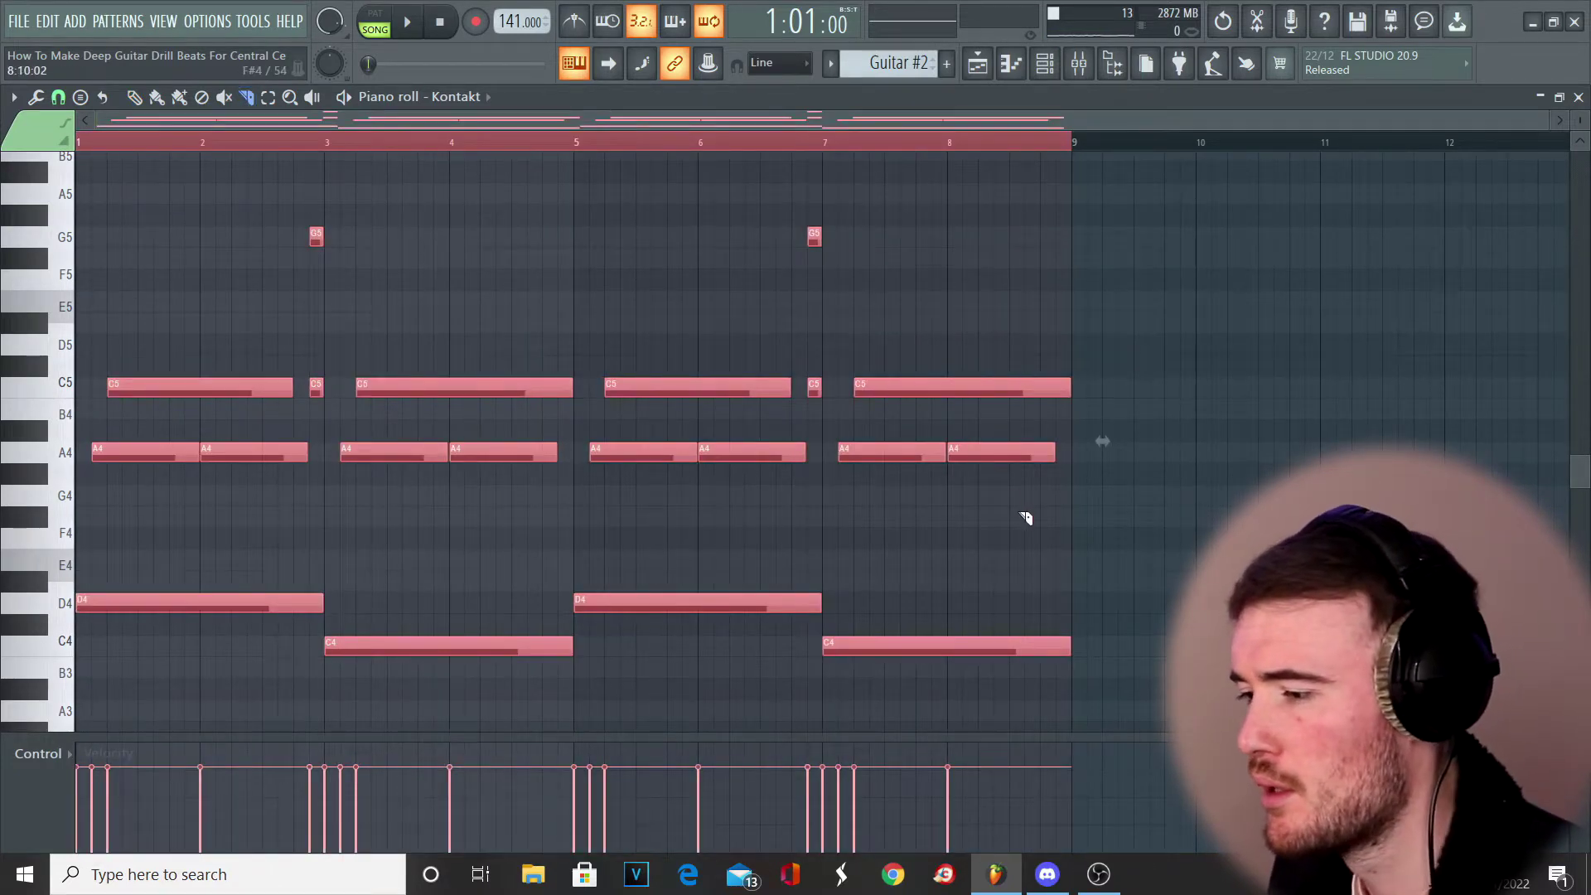
{"action": "scroll", "coordinate": [1026, 518], "scroll_direction": "up", "scroll_amount": 4}
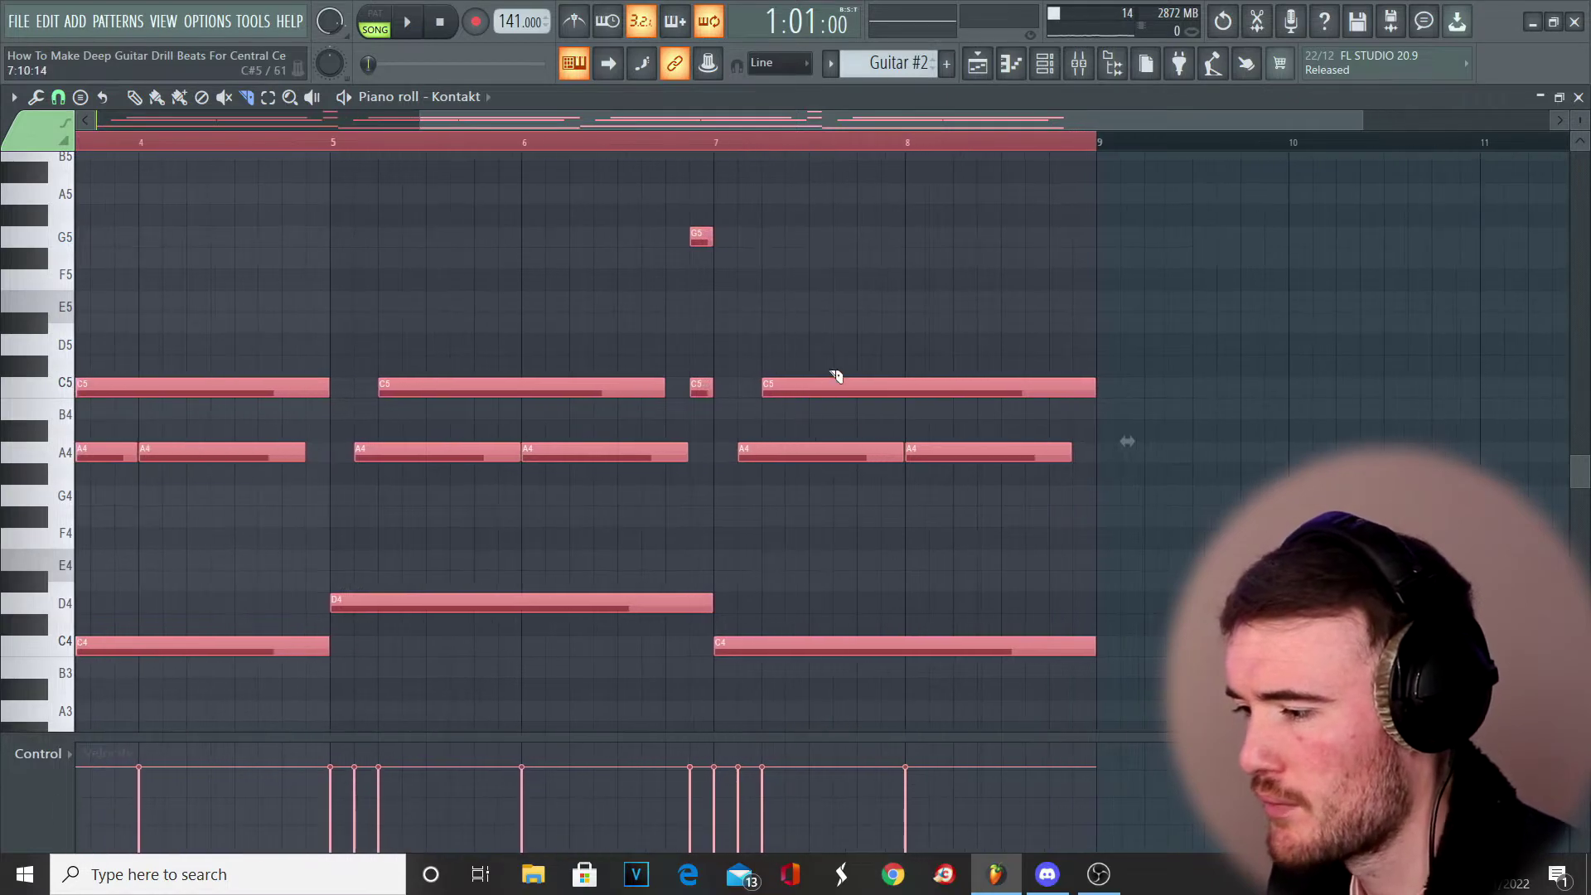
{"action": "left_click_drag", "start_coordinate": [835, 665], "coordinate": [836, 665]}
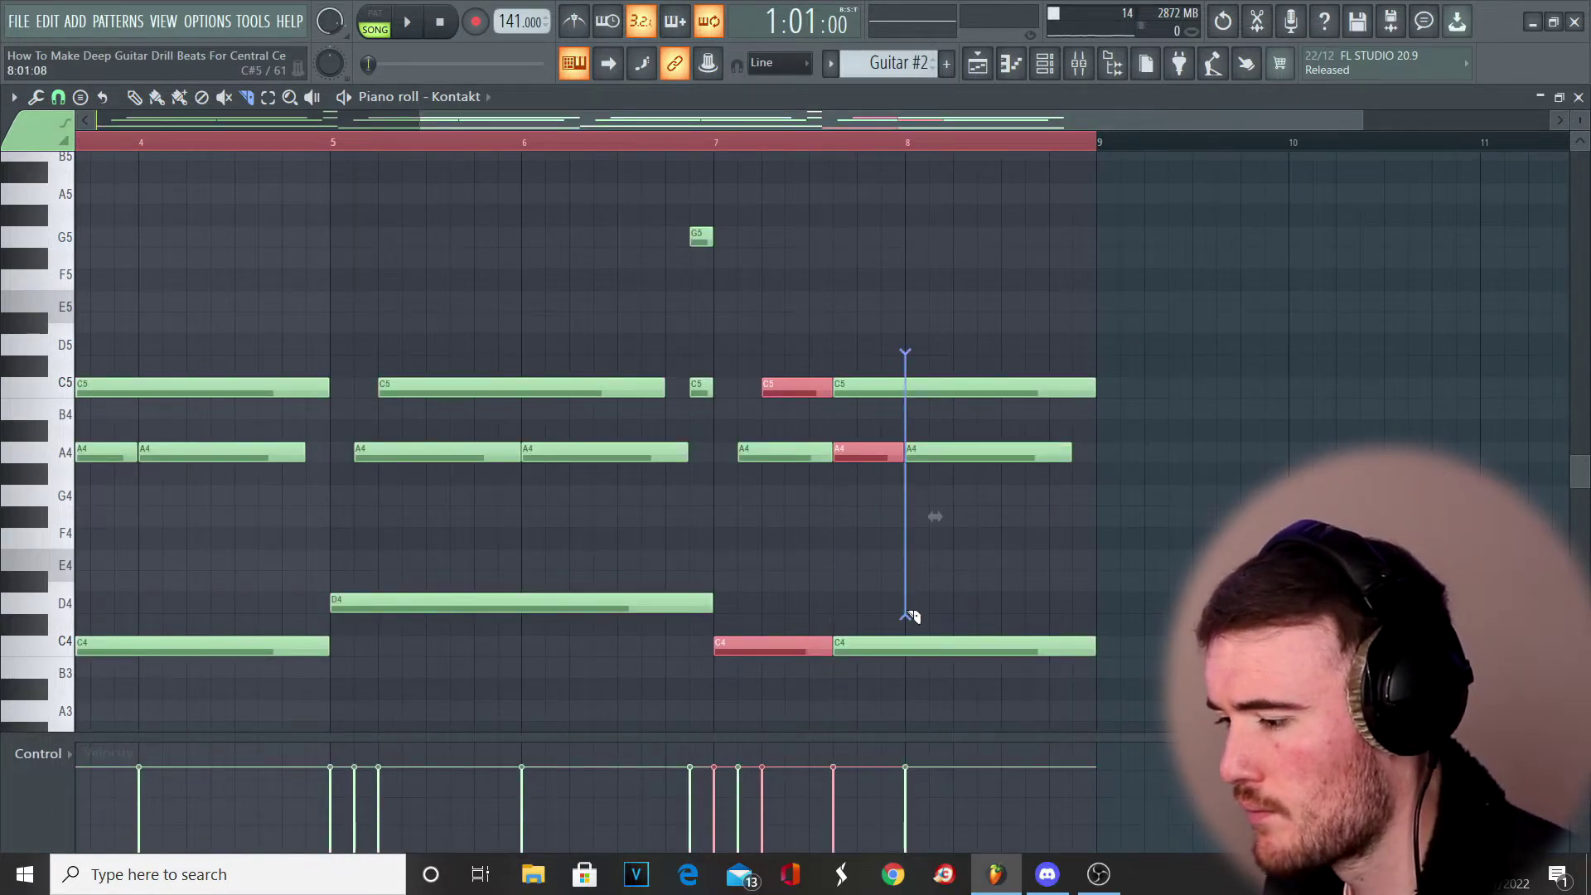
{"action": "left_click_drag", "start_coordinate": [905, 651], "coordinate": [906, 653]}
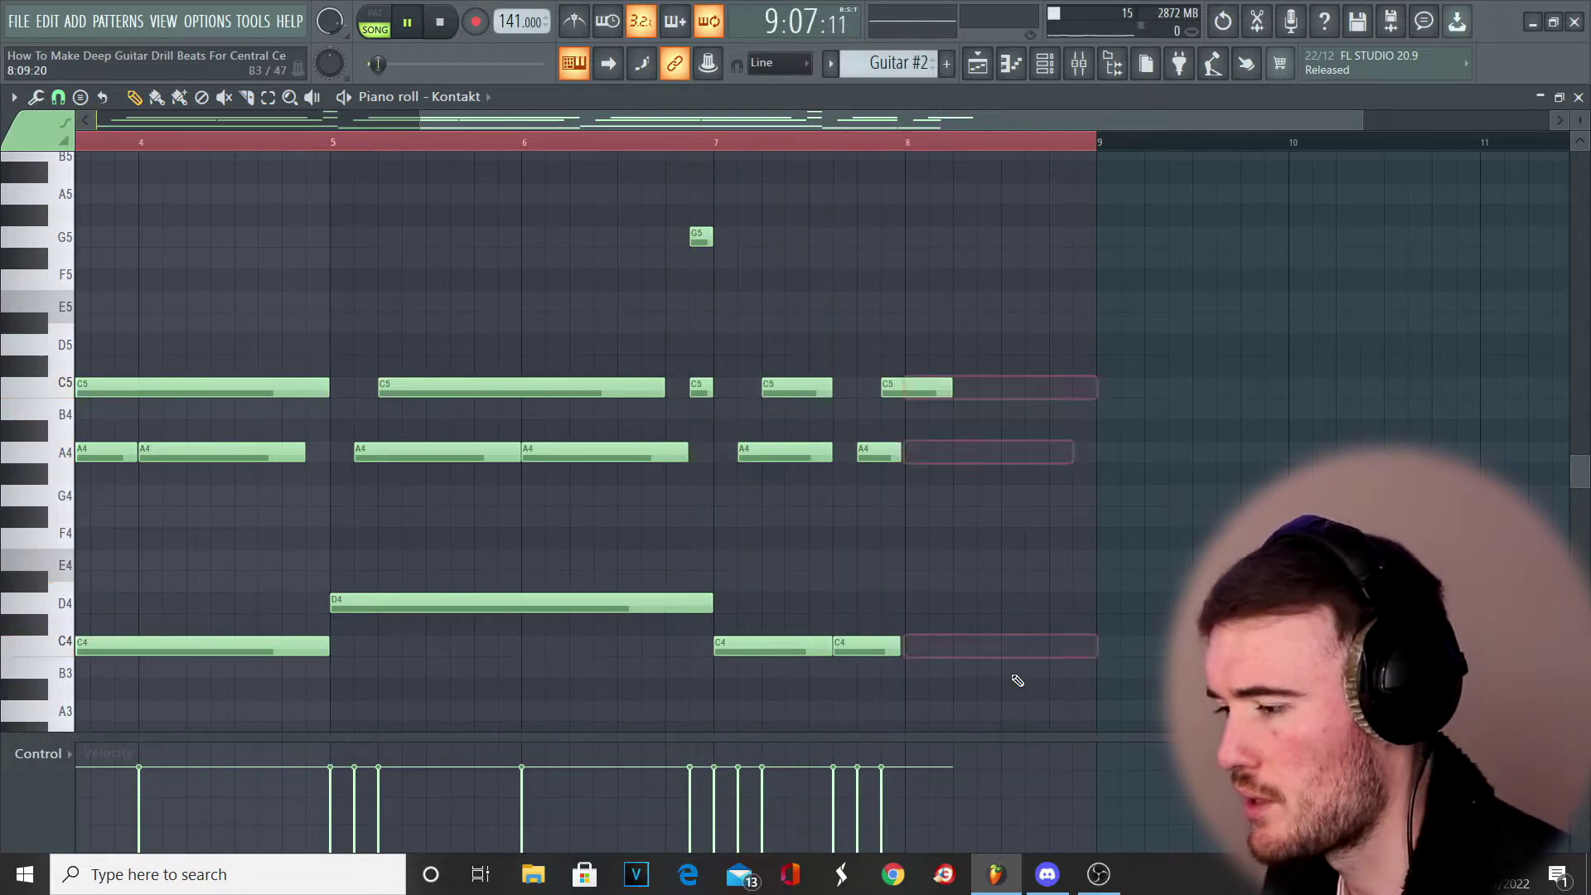
{"action": "key", "text": "Delete"}
{"action": "key", "text": "space"}
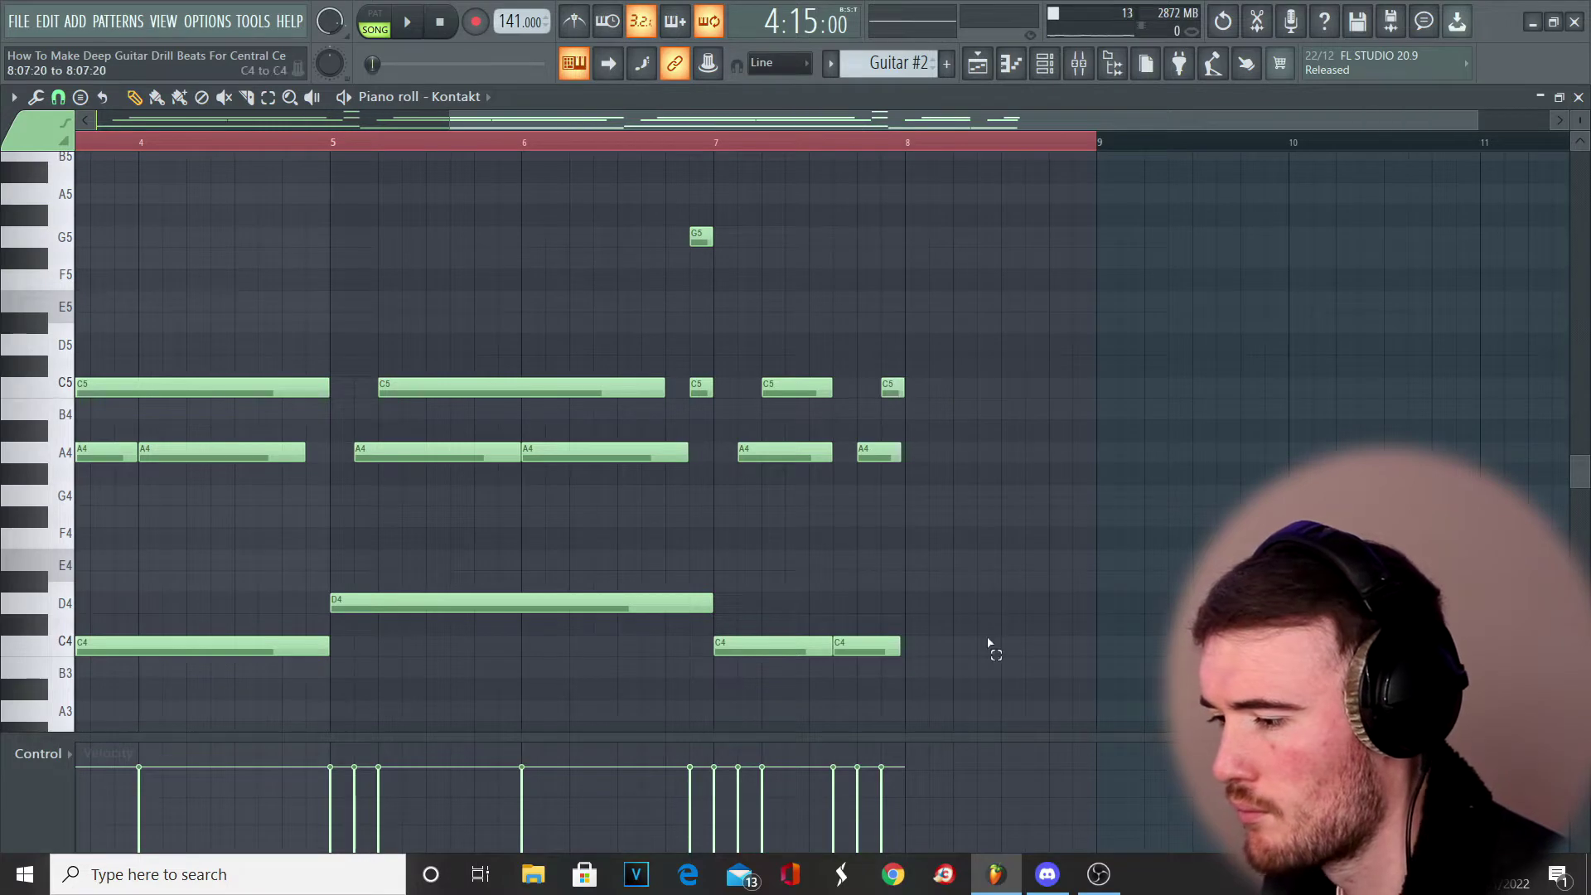
- Copy the six chopped notes forward to fill bar 8, then deselect everything
{"action": "left_click_drag", "start_coordinate": [989, 644], "coordinate": [770, 320]}
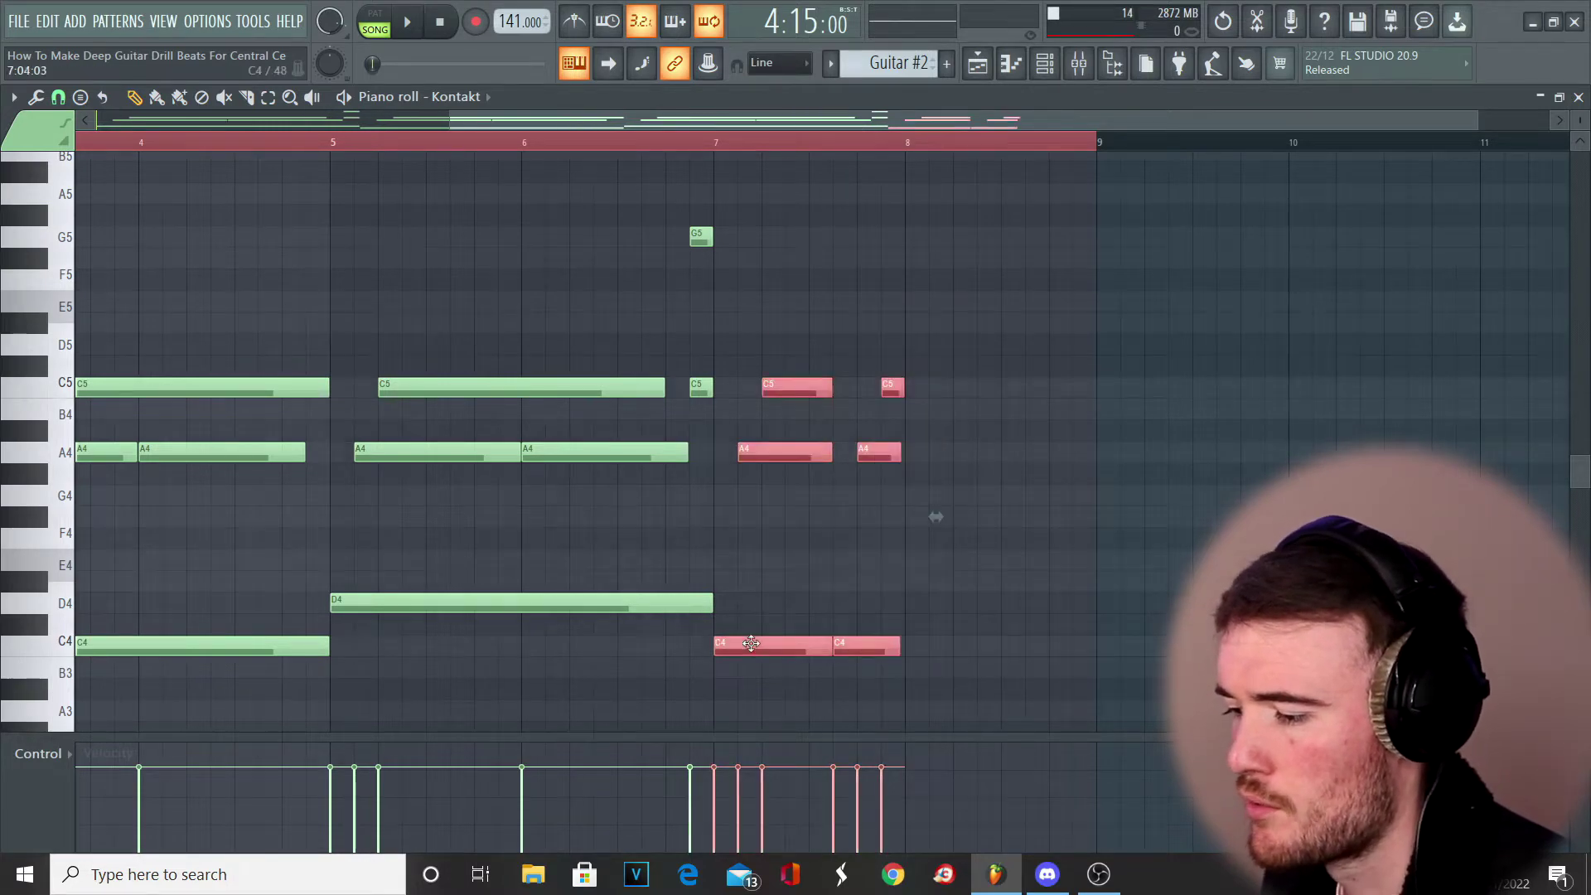
{"action": "left_click_drag", "start_coordinate": [760, 656], "coordinate": [952, 656]}
{"action": "scroll", "coordinate": [952, 656], "scroll_direction": "down", "scroll_amount": 3}
{"action": "key", "text": "ctrl+a"}
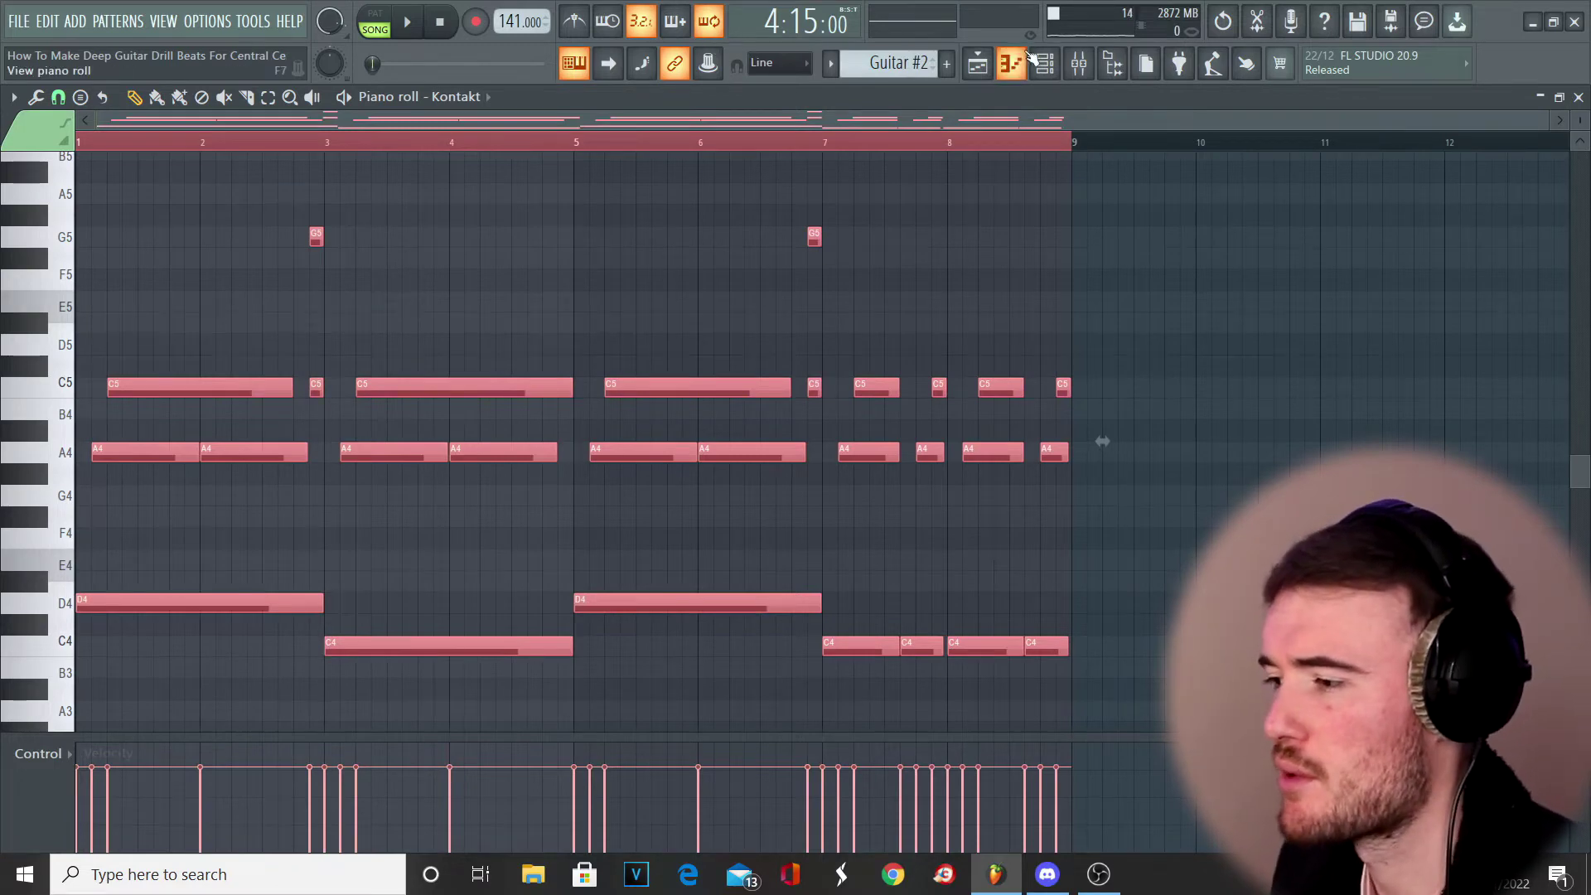
{"action": "left_click", "coordinate": [1102, 441]}
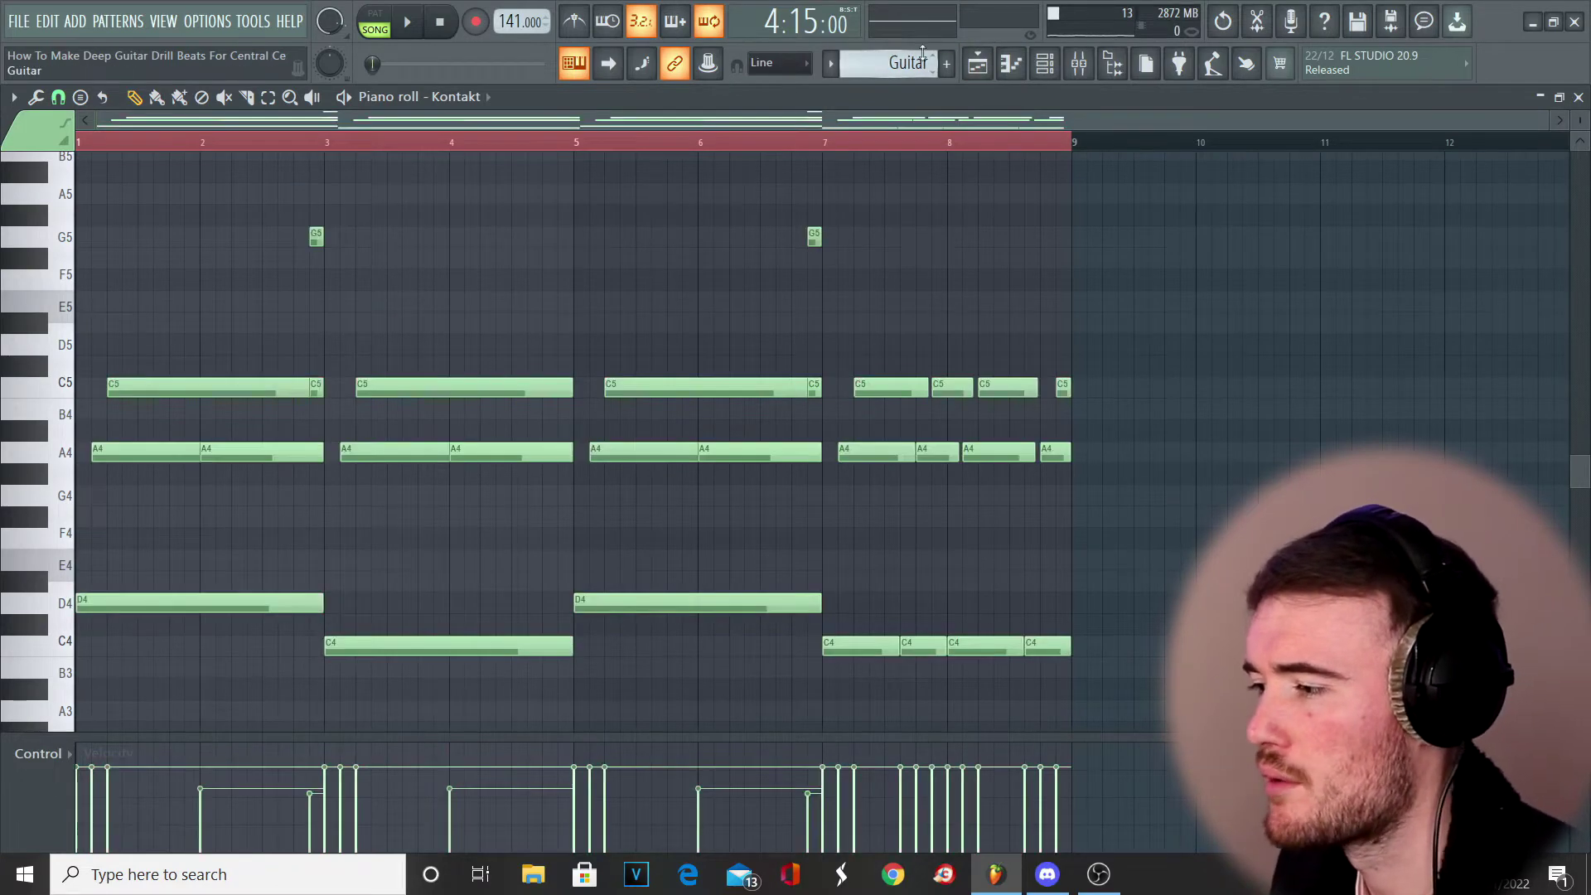
- Audition the Kontakt channel's Fruity Reeverb 2 in the mixer during playback, then close it
{"action": "left_click", "coordinate": [1080, 66]}
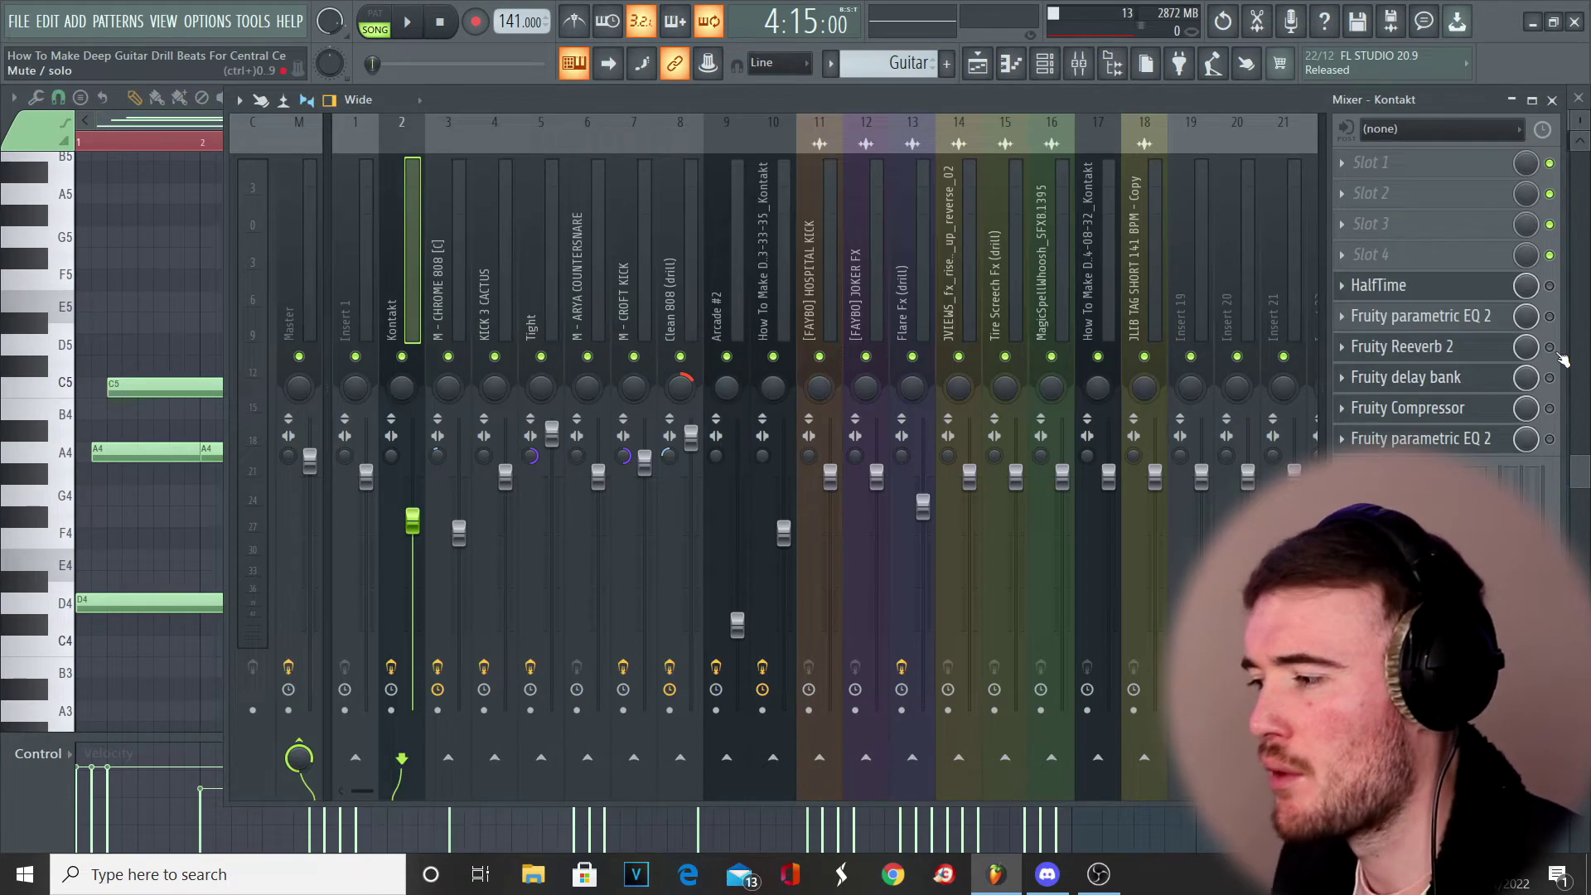
{"action": "left_click", "coordinate": [1479, 348]}
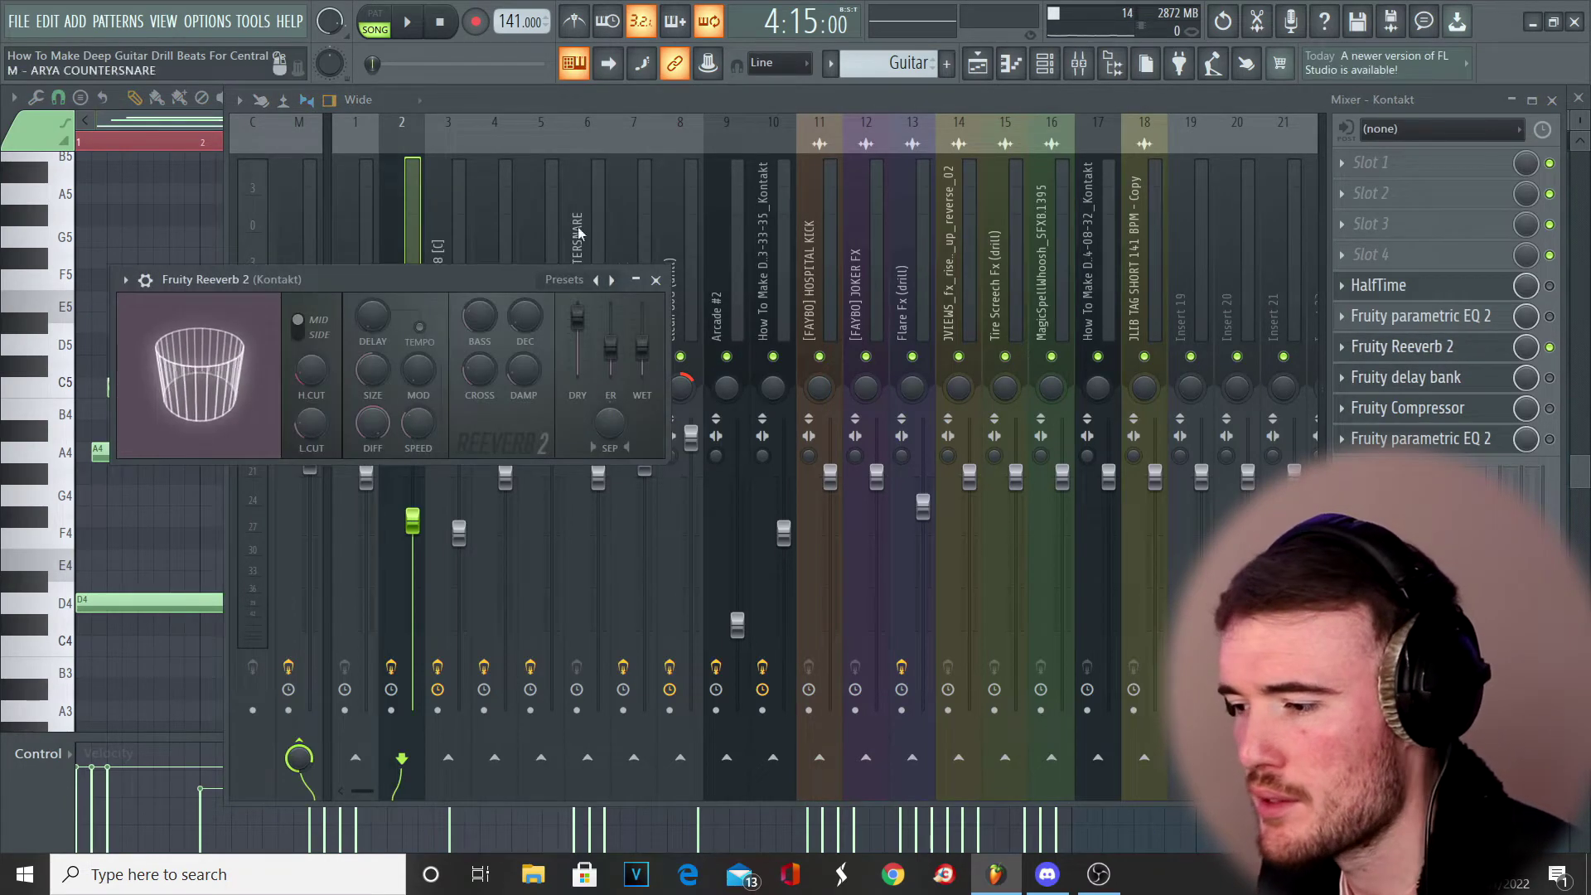
{"action": "key", "text": "space"}
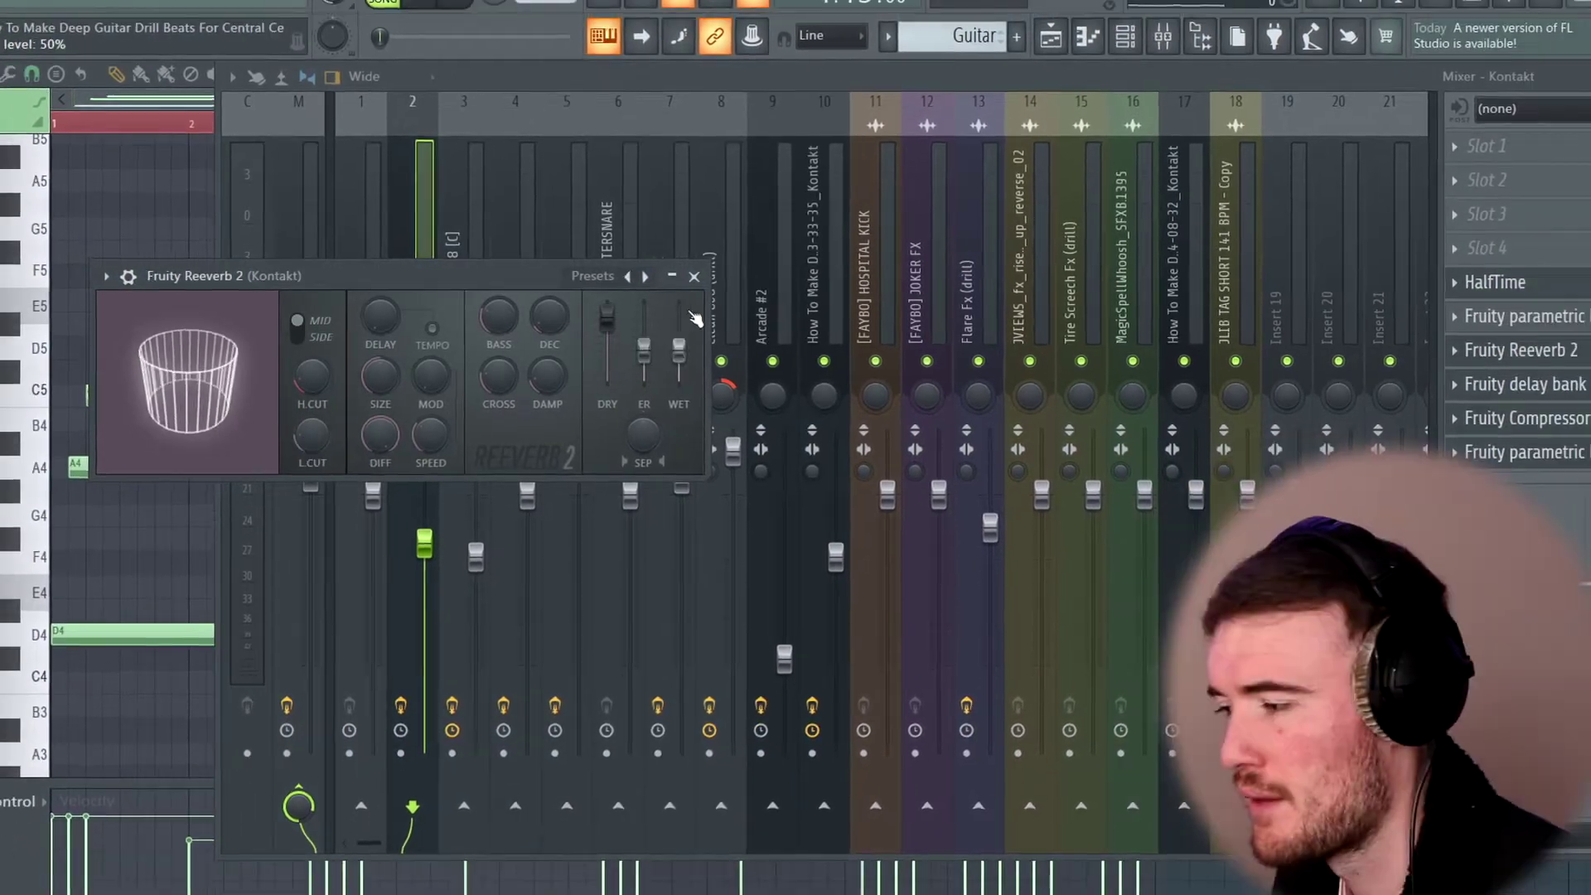
{"action": "left_click", "coordinate": [692, 276]}
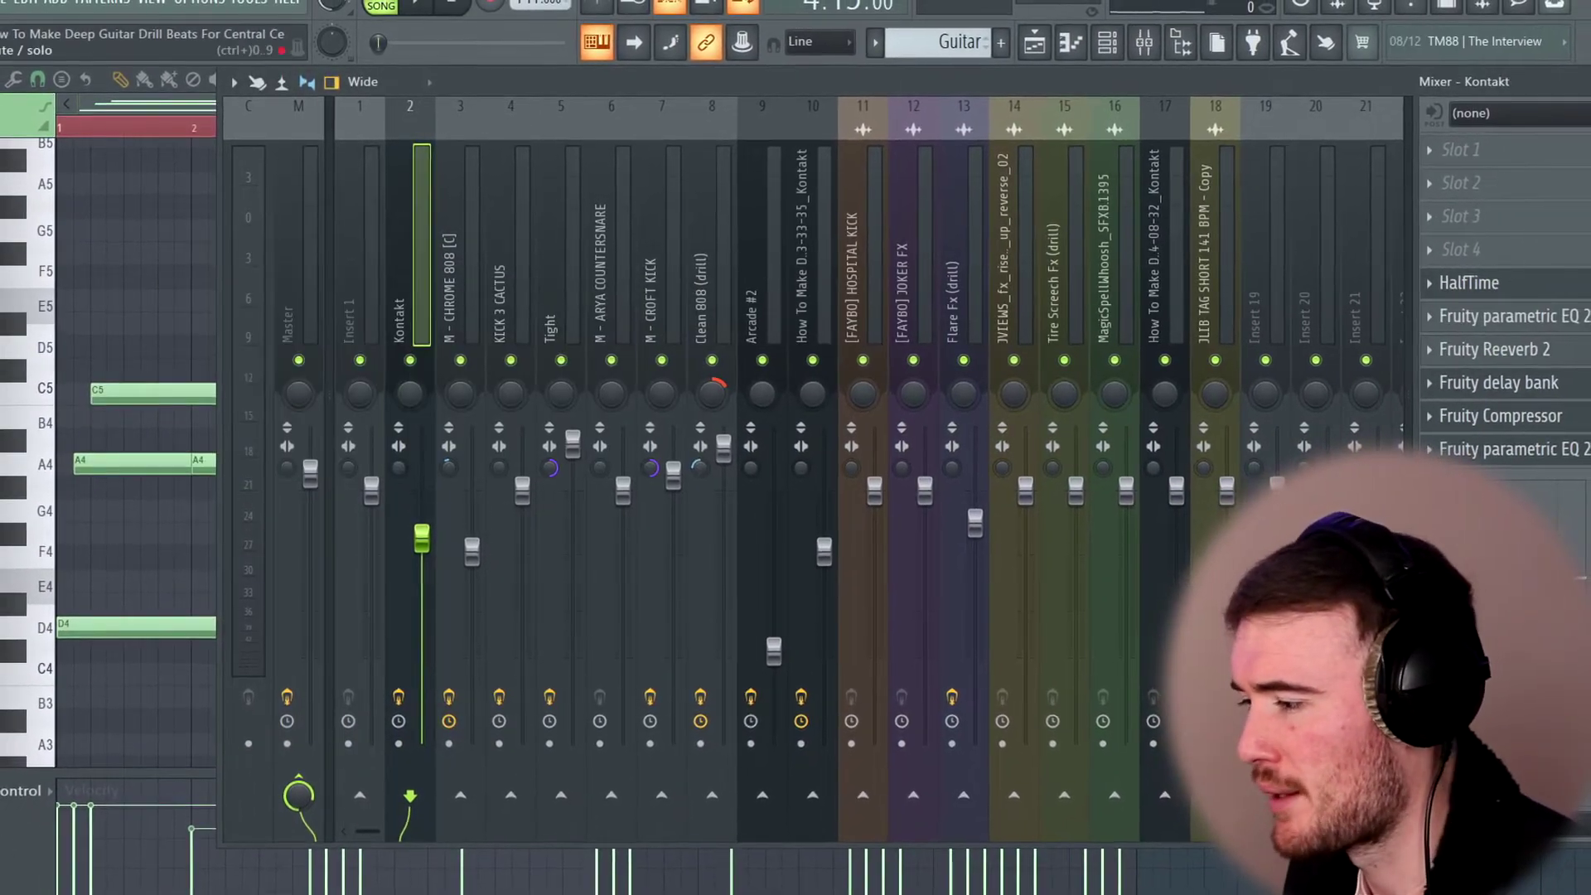
- Unmute Track 1's delay automation and Track 3's Guitar, mute Track 4's Guitar #2, and audition
{"action": "left_click", "coordinate": [1491, 382]}
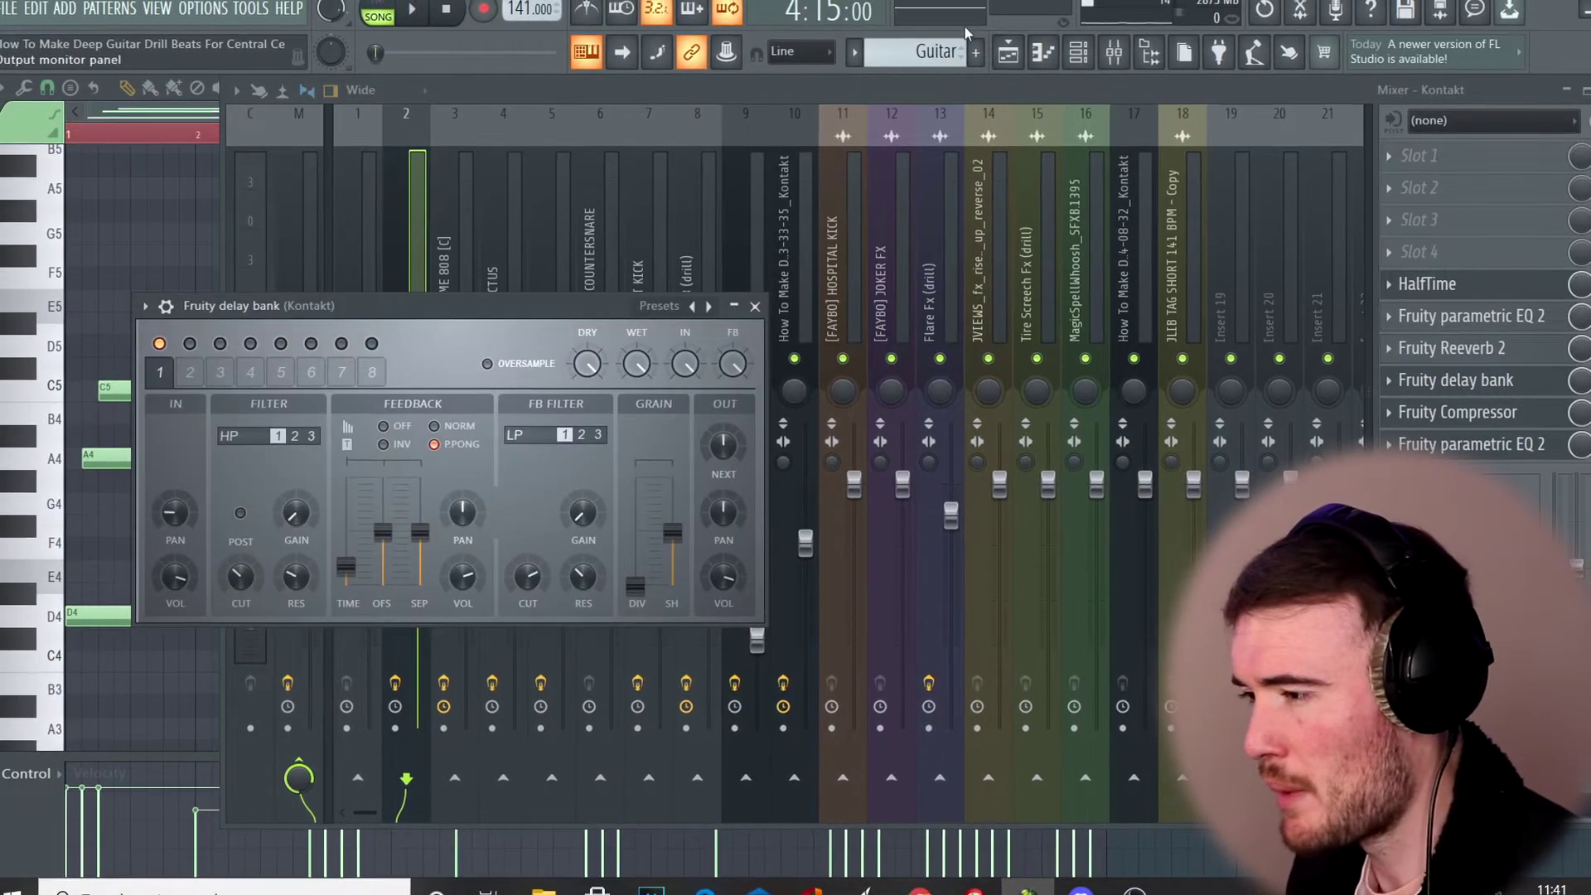
{"action": "left_click", "coordinate": [1029, 44]}
{"action": "left_click", "coordinate": [266, 164]}
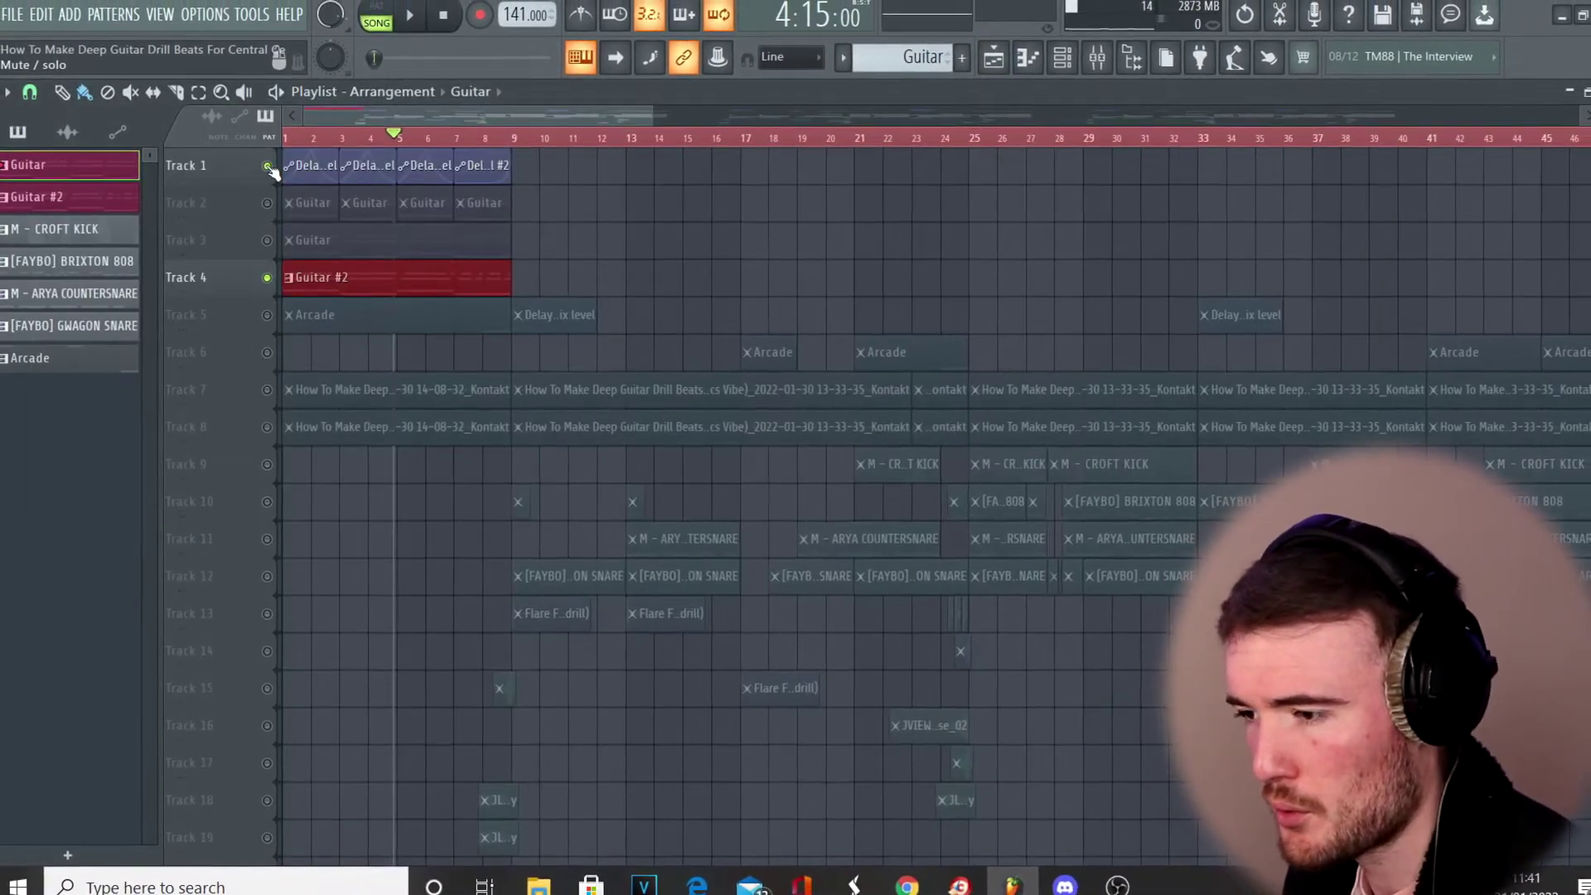
{"action": "scroll", "coordinate": [270, 181], "scroll_direction": "up", "scroll_amount": 3}
{"action": "left_click", "coordinate": [266, 241]}
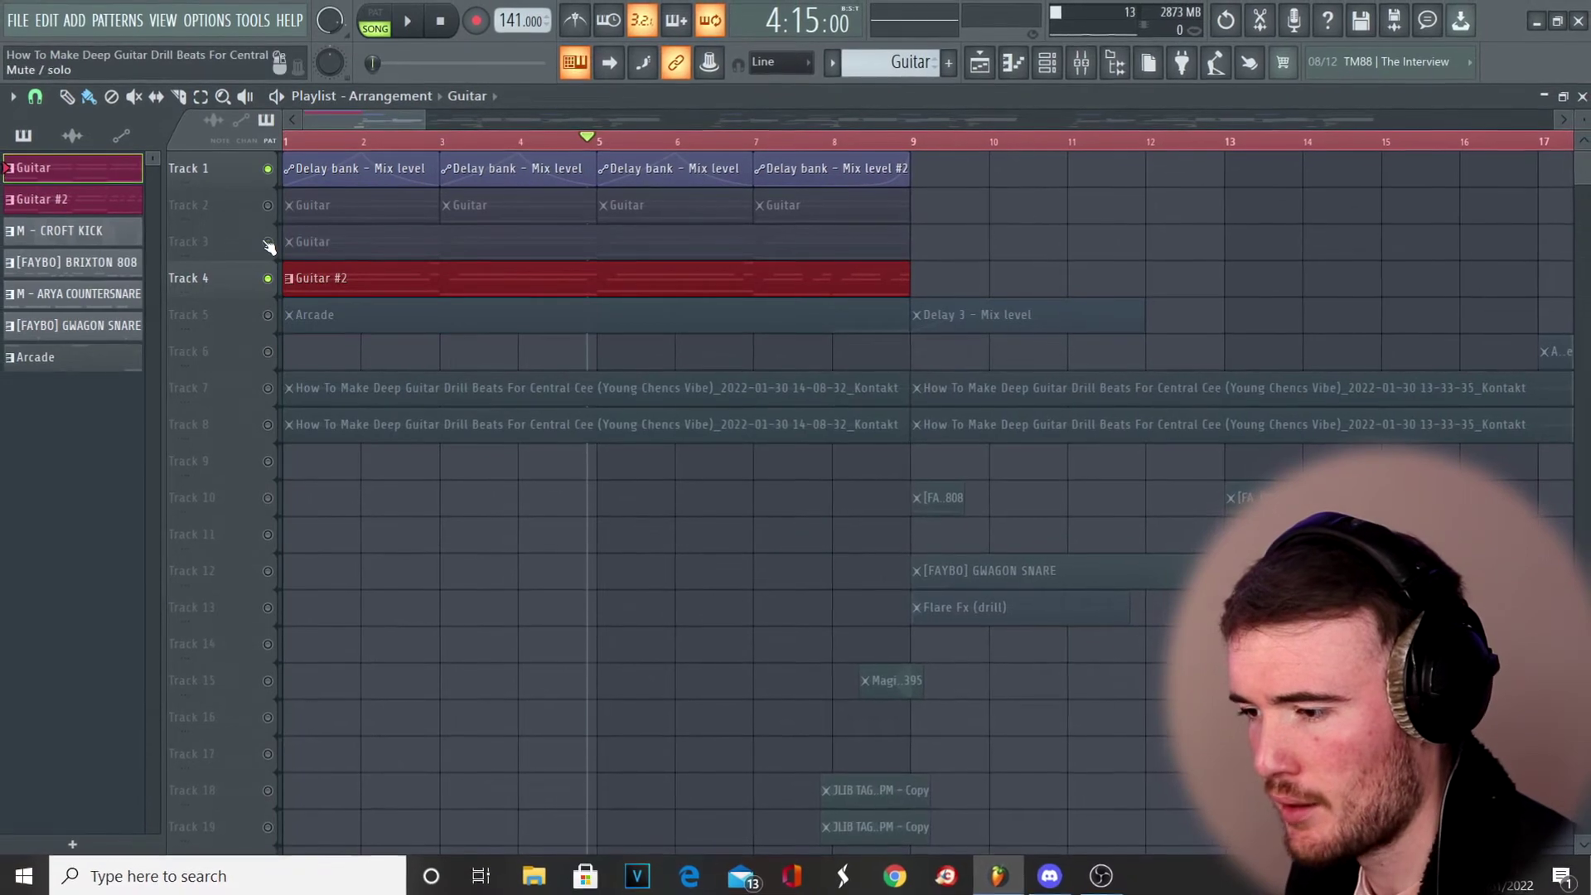
{"action": "left_click", "coordinate": [268, 280]}
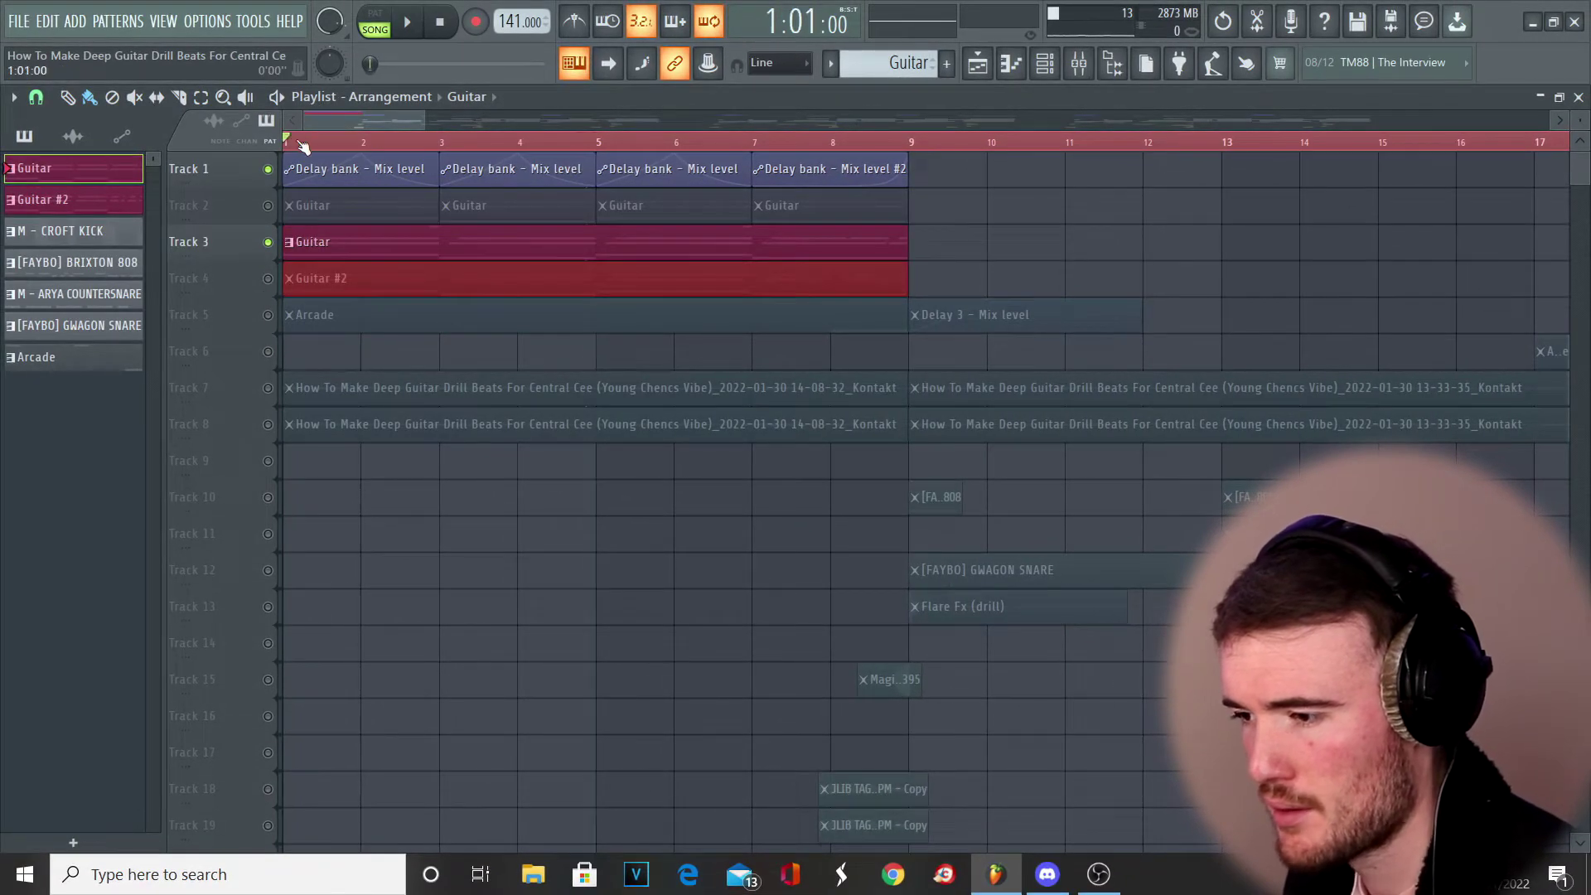
{"action": "key", "text": "space"}
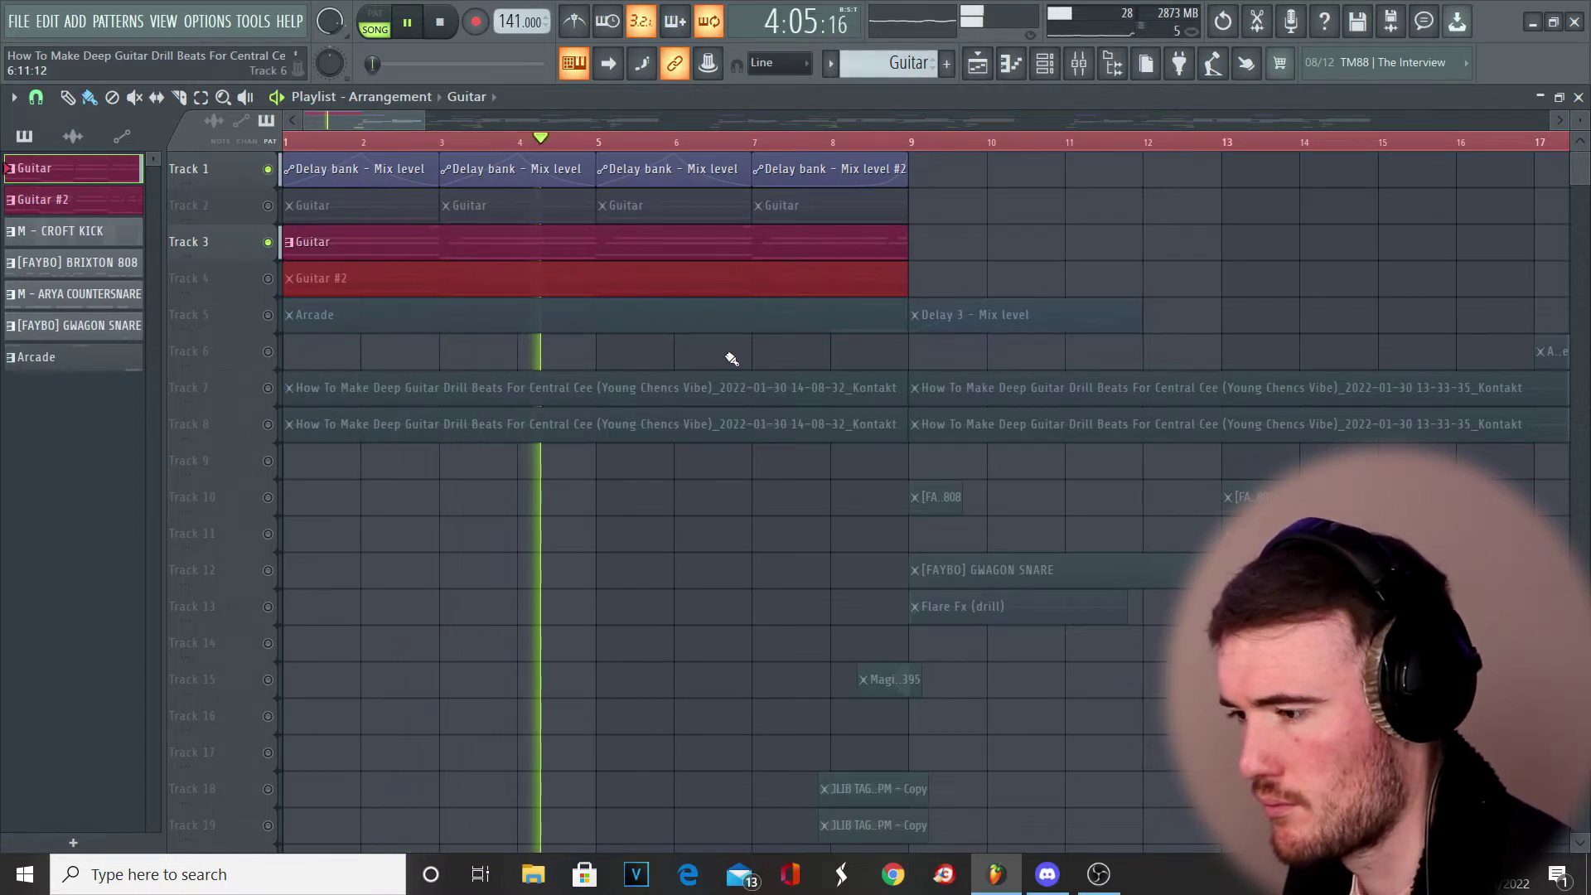
{"action": "key", "text": "space"}
- Inspect the Kontakt mixer channel's Fruity parametric EQ 2 and Fruity Compressor settings
{"action": "left_click", "coordinate": [1079, 66]}
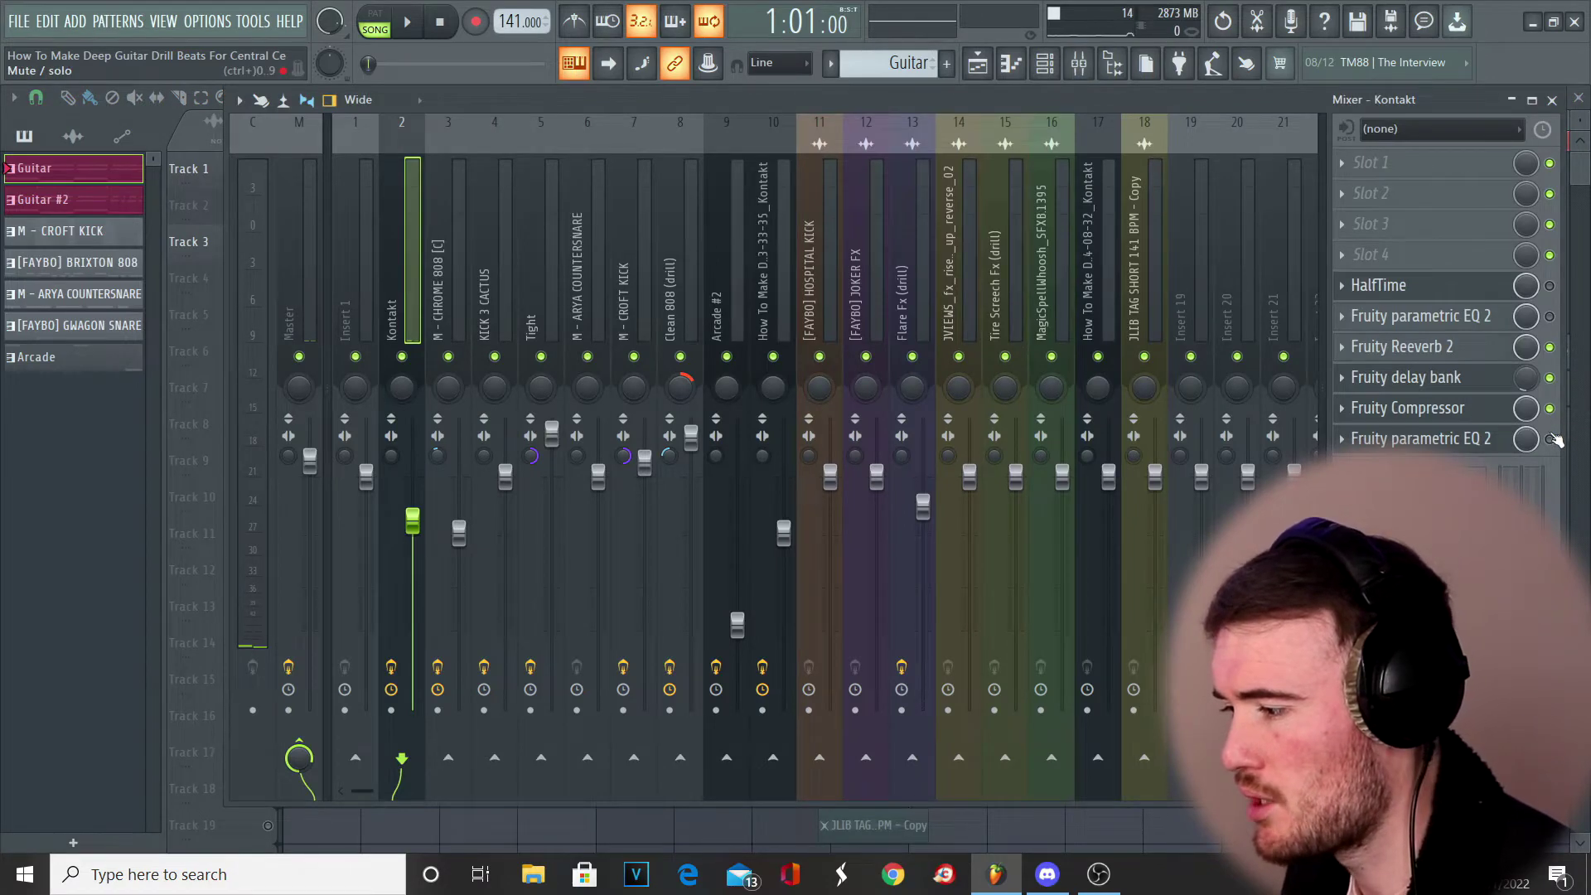
{"action": "left_click", "coordinate": [1468, 440]}
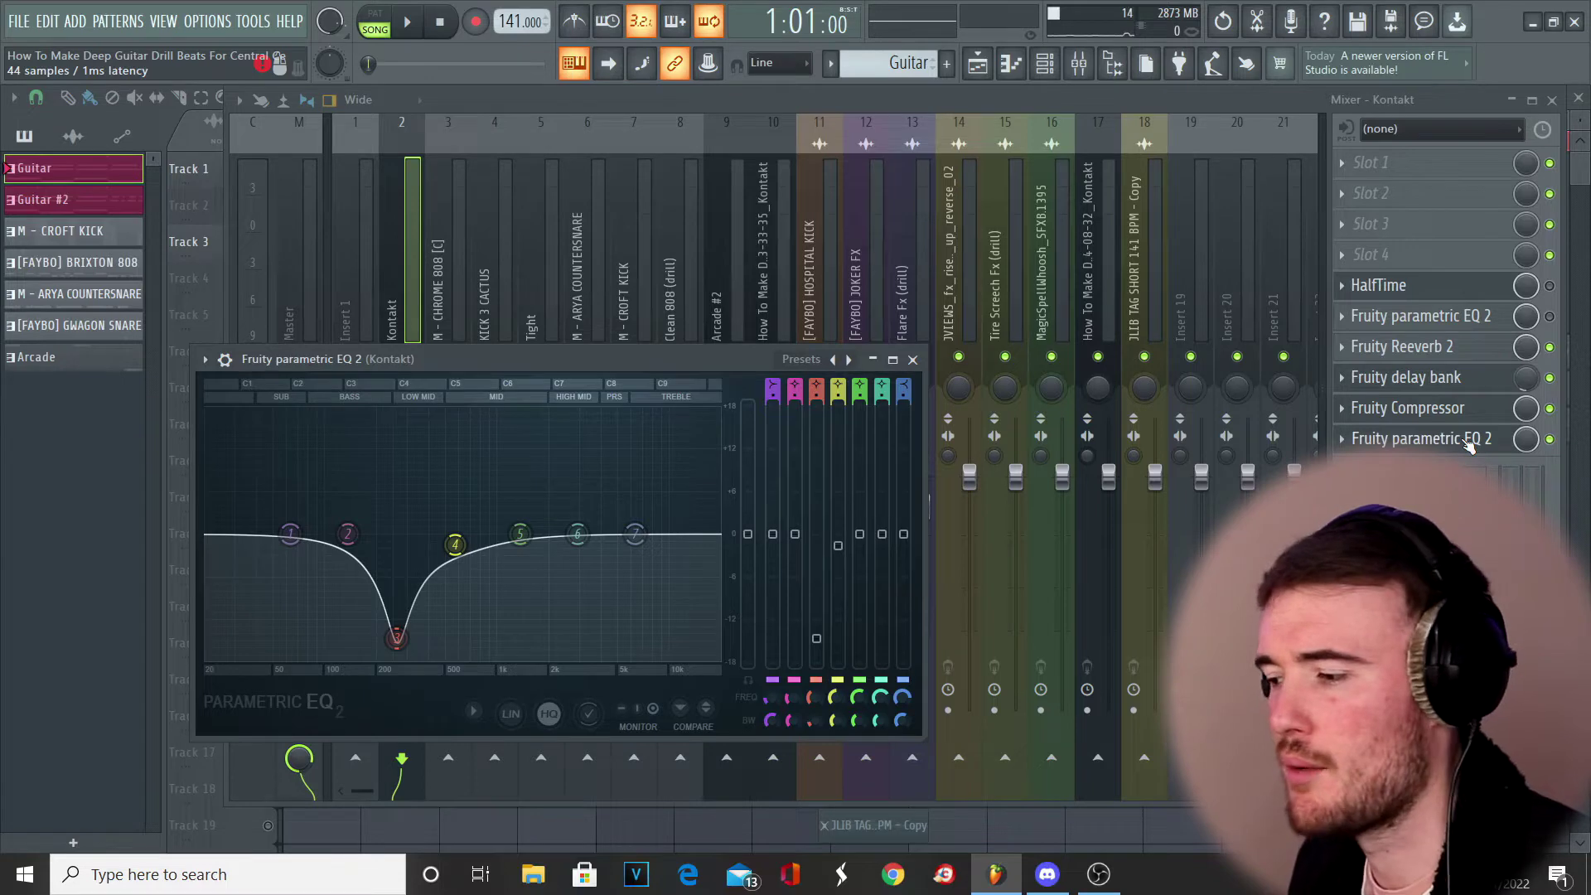
{"action": "left_click", "coordinate": [1467, 440]}
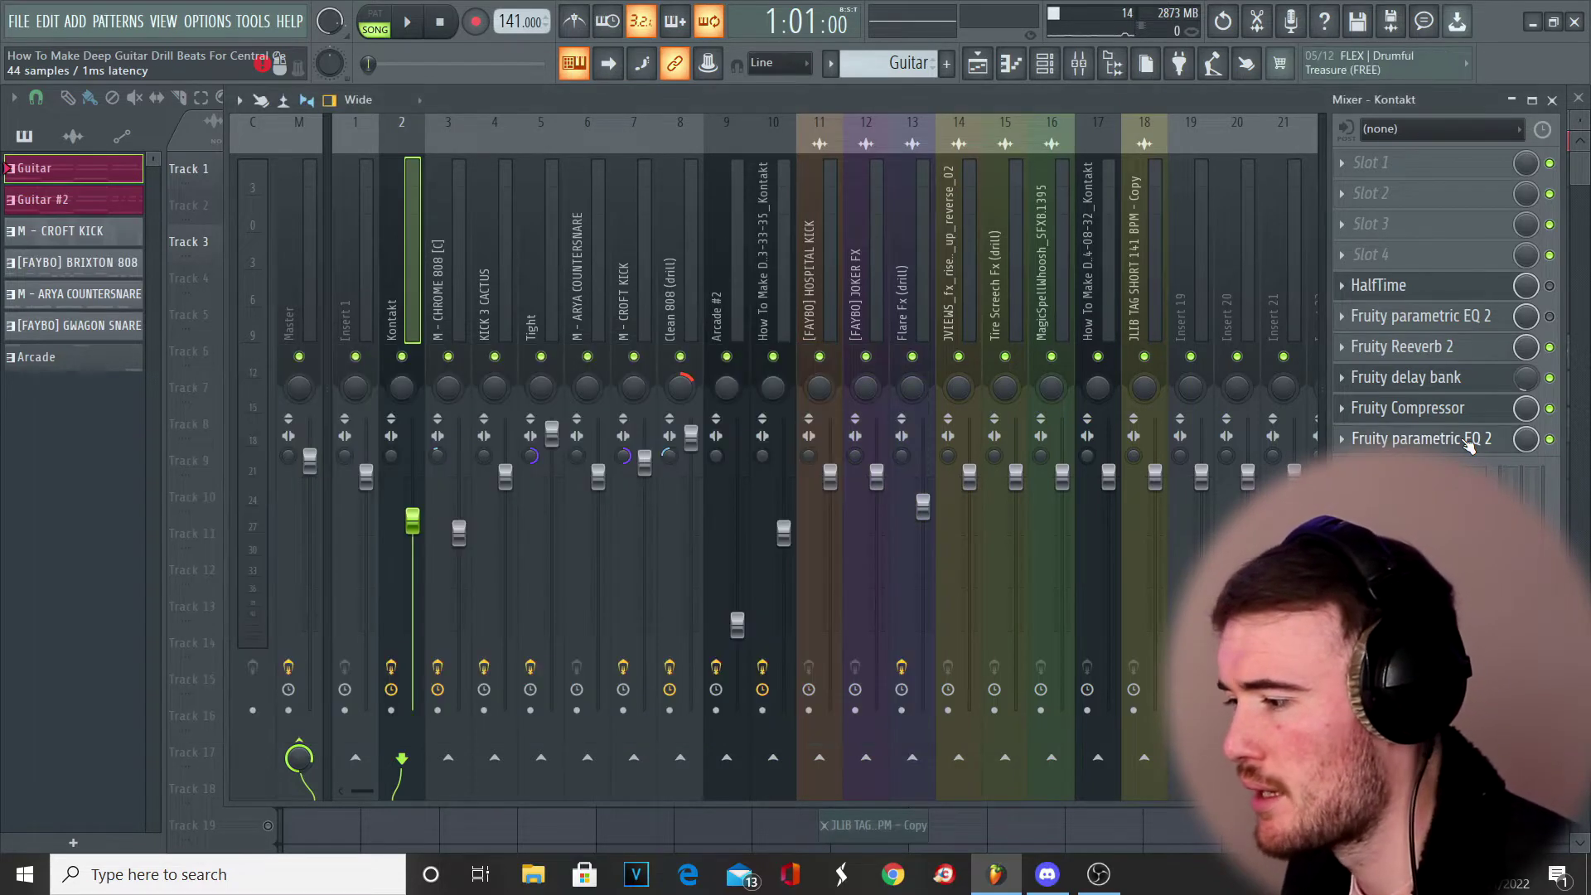
{"action": "left_click", "coordinate": [1445, 415]}
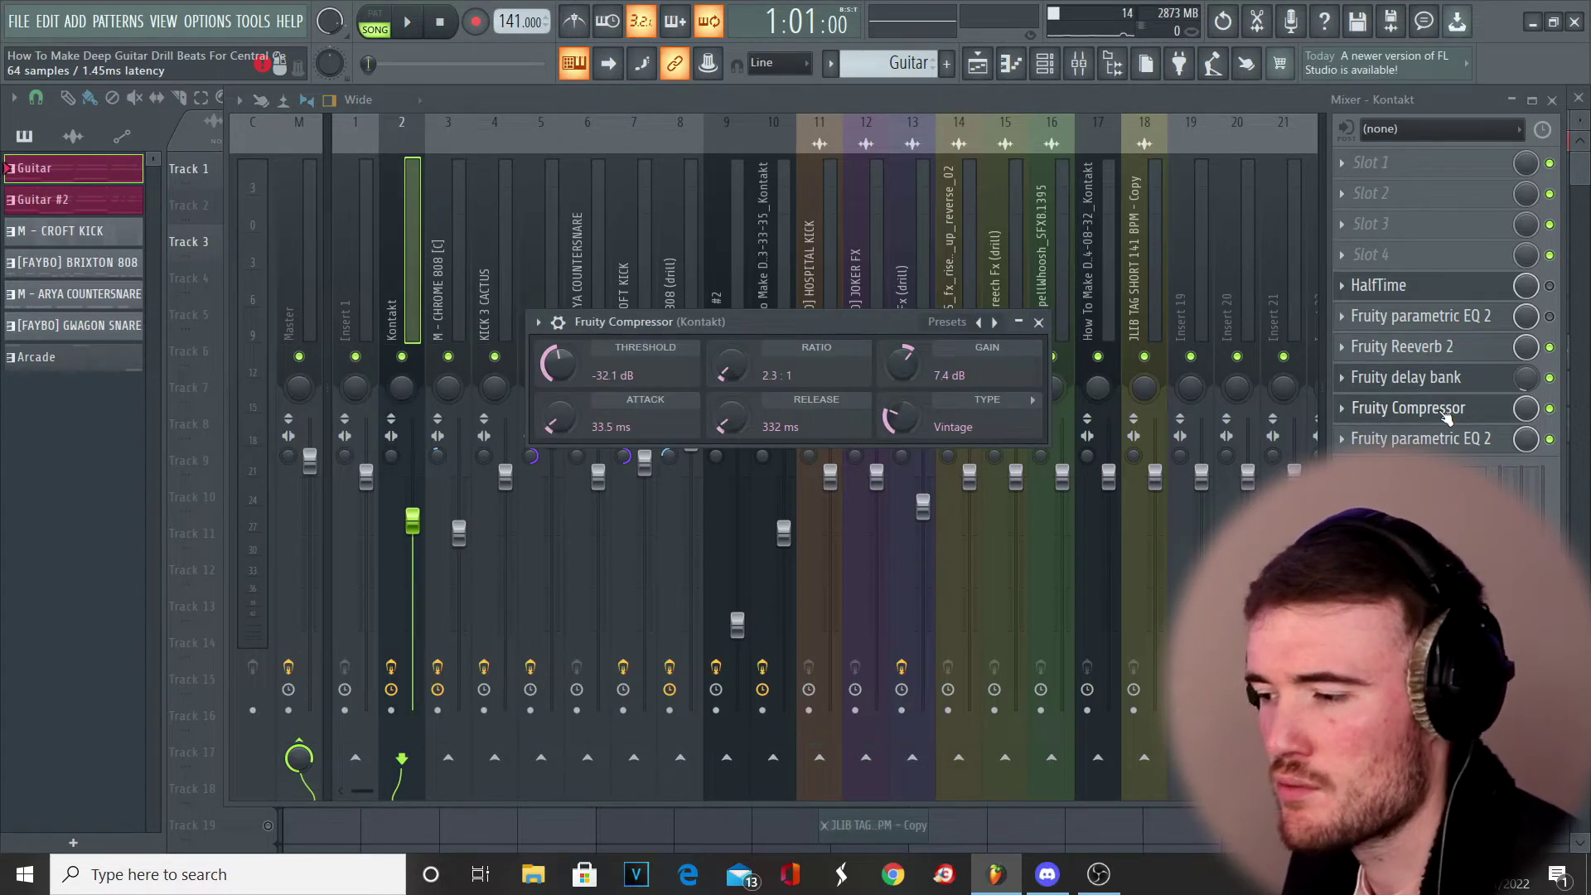
{"action": "left_click", "coordinate": [1446, 414]}
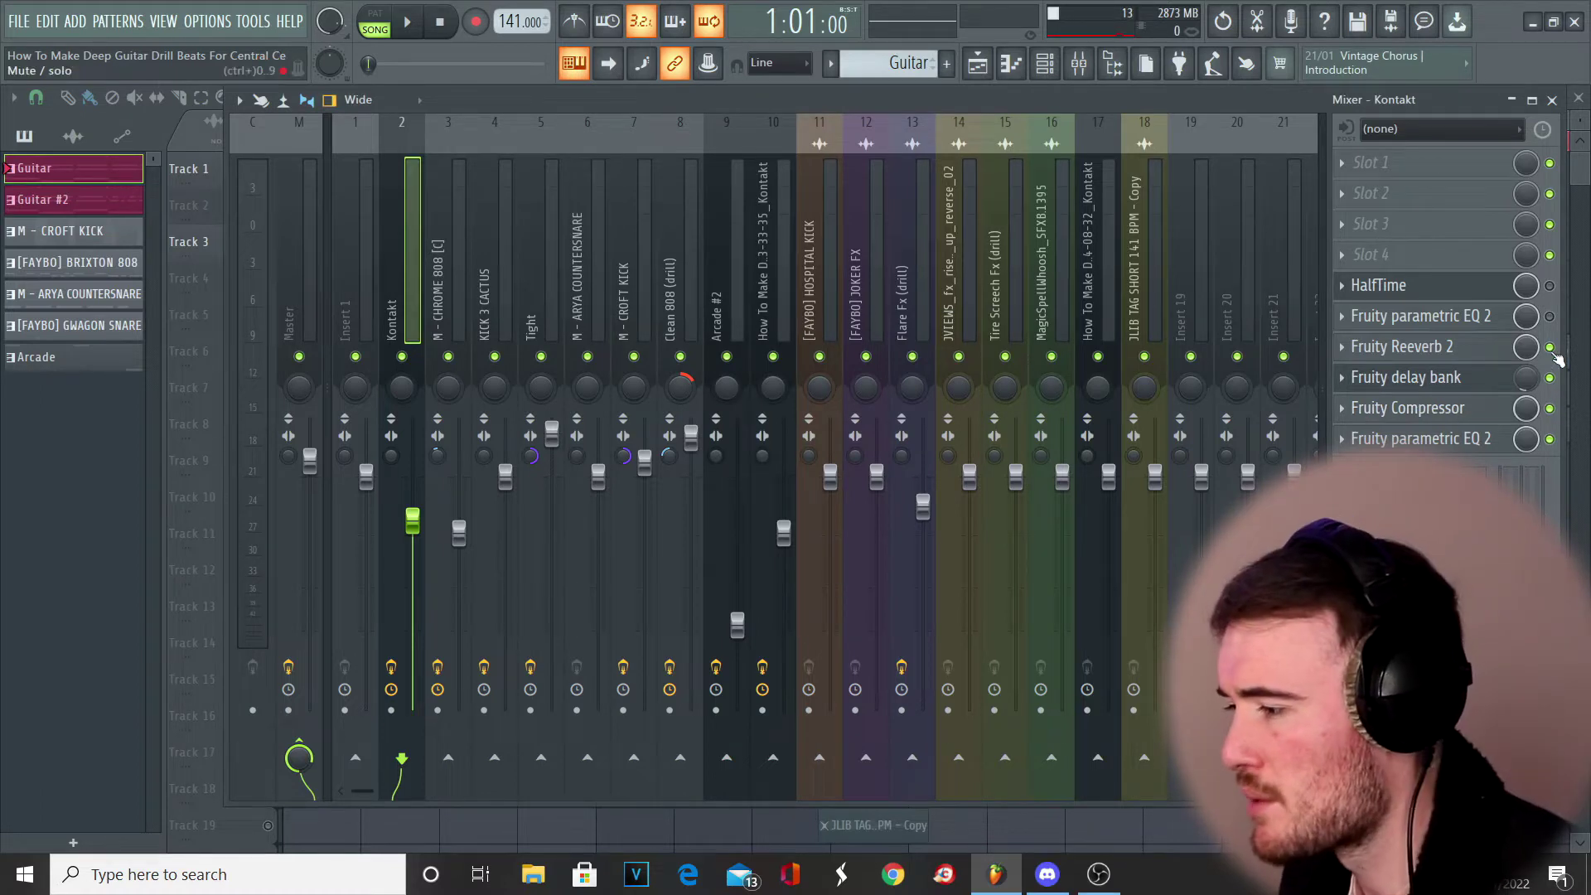
- Play the song and switch off the upper Fruity parametric EQ 2 slot
{"action": "key", "text": "space"}
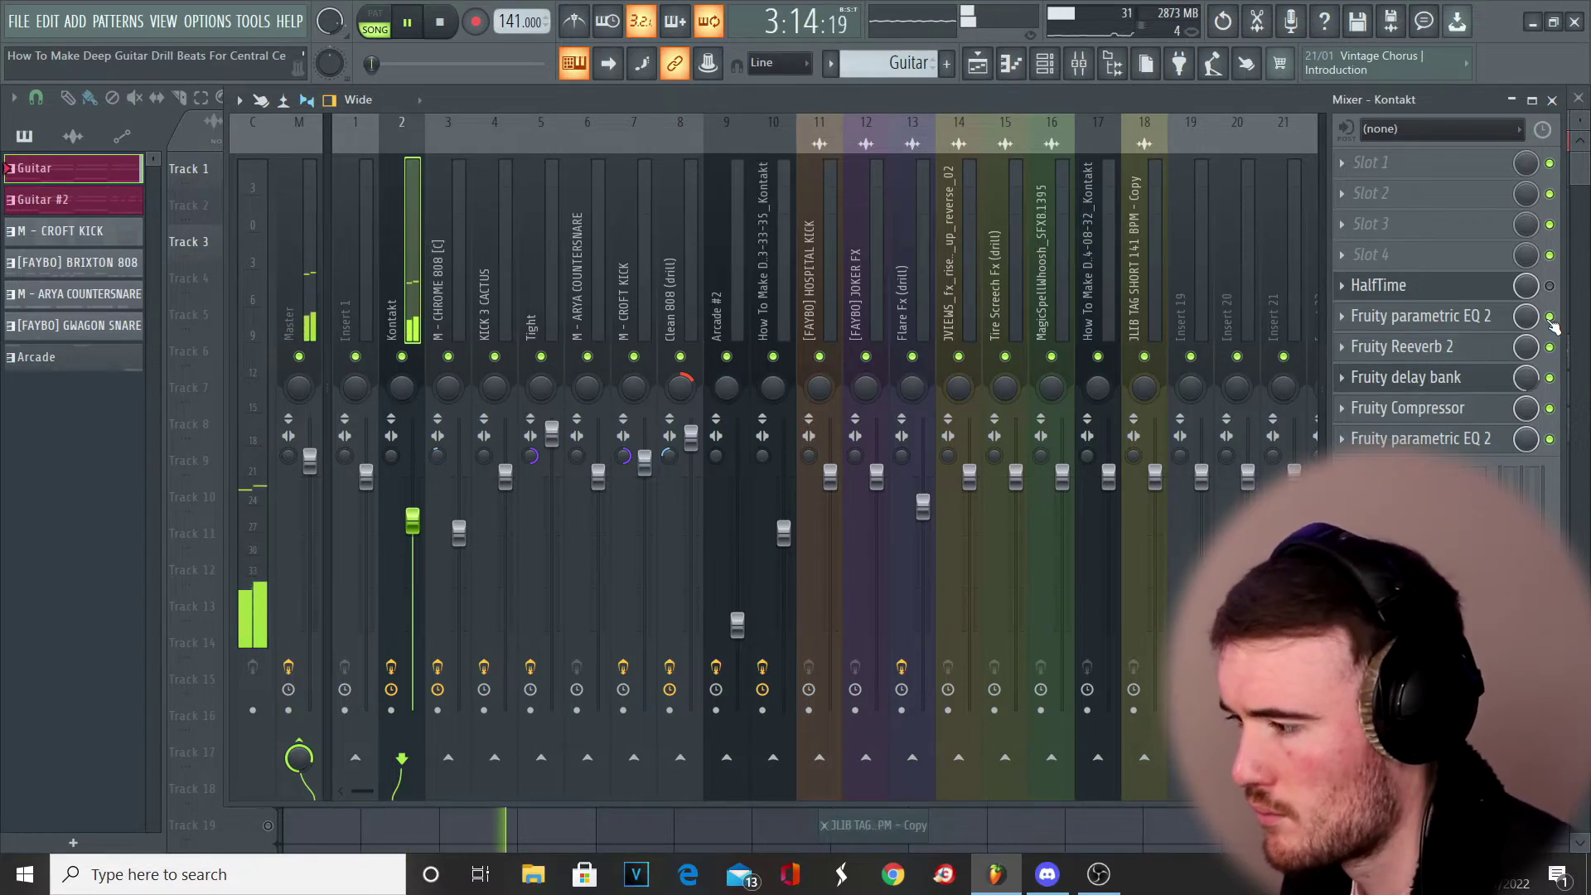
{"action": "left_click", "coordinate": [1549, 318]}
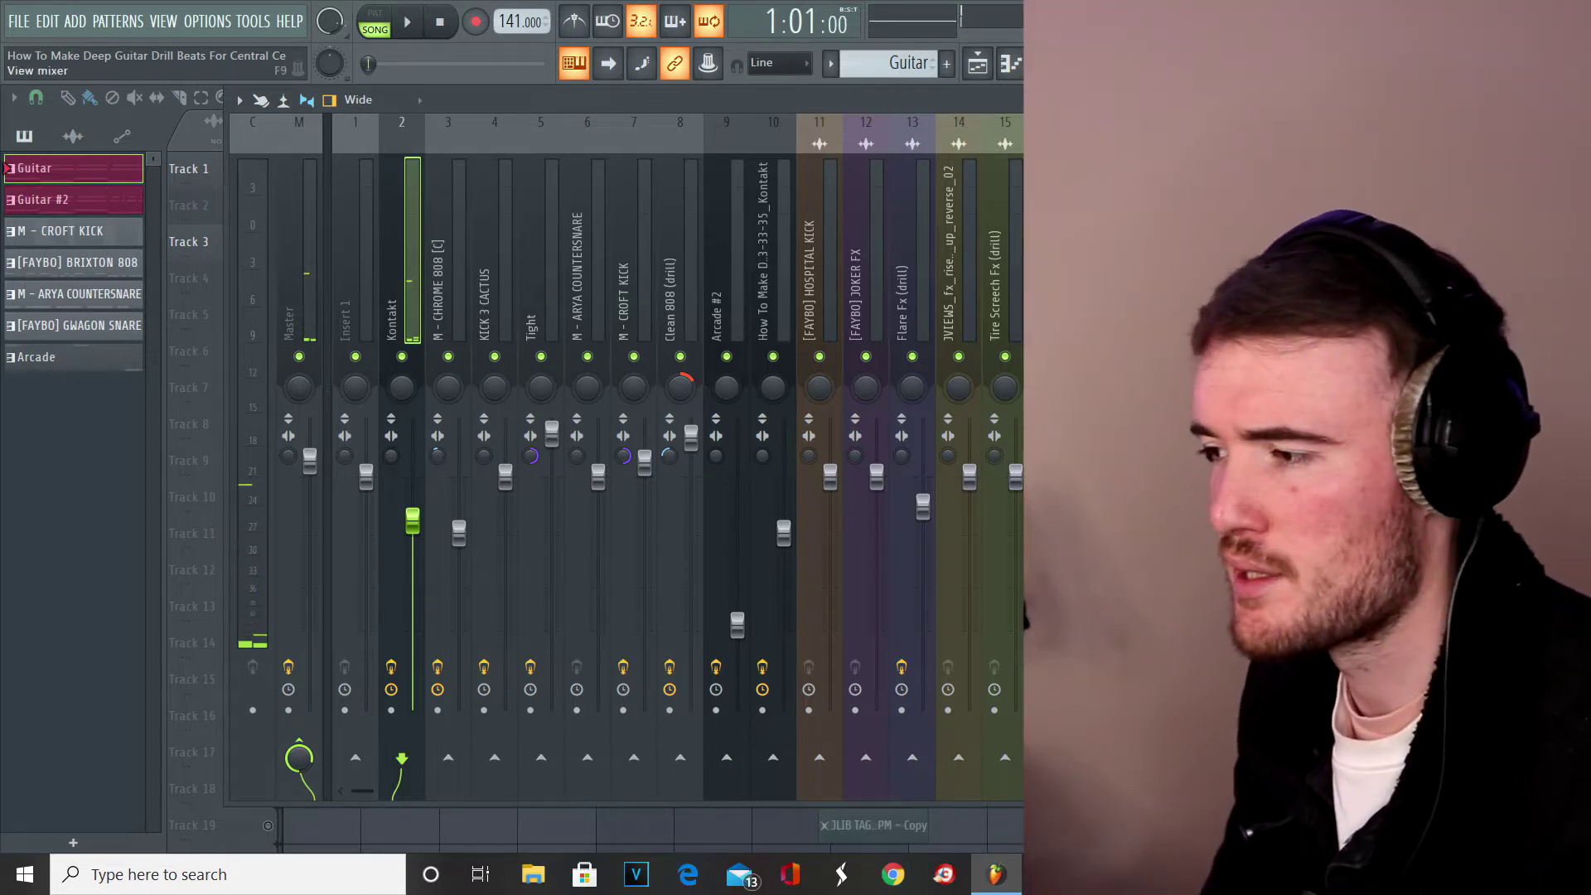
{"action": "left_click", "coordinate": [977, 65]}
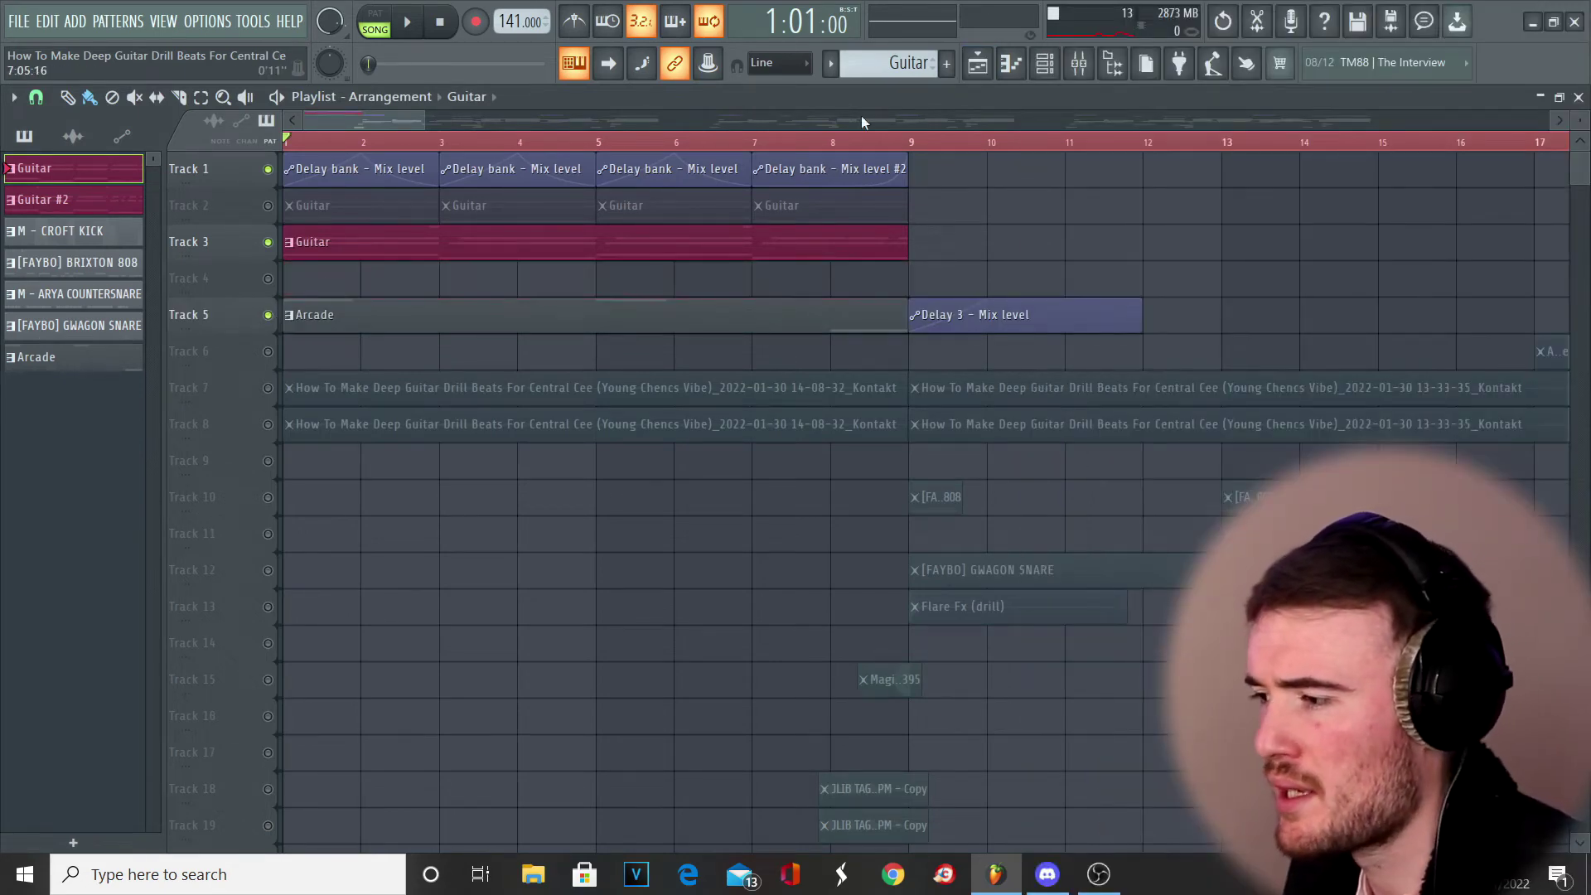
- Select the Arcade pattern, open and close the Arcade #2 plugin, then open its notes
{"action": "left_click", "coordinate": [547, 329]}
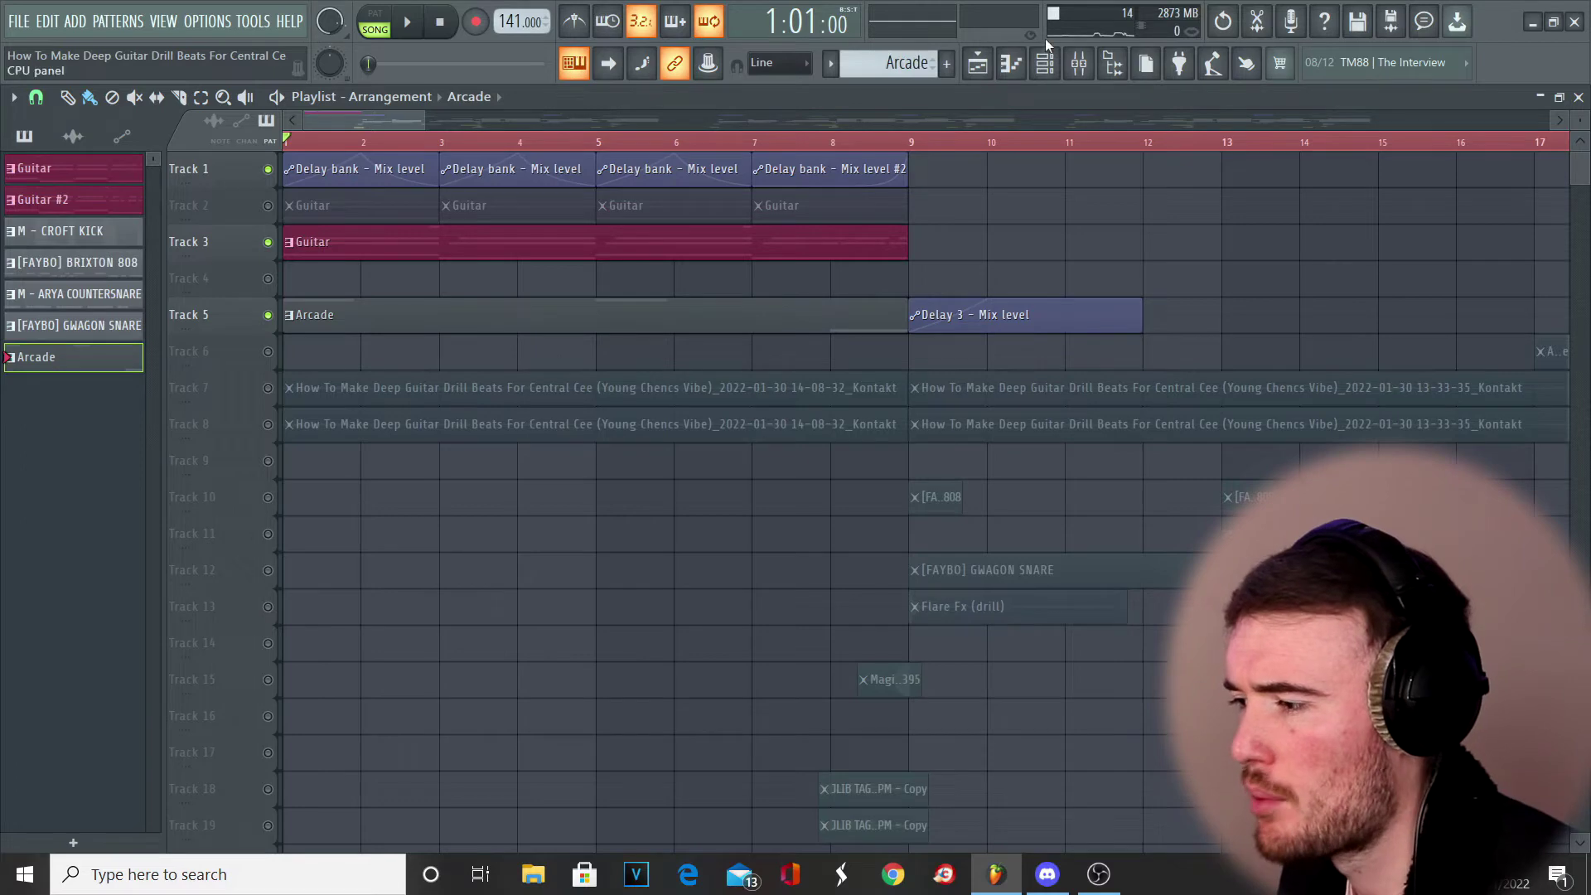
{"action": "left_click", "coordinate": [1045, 63]}
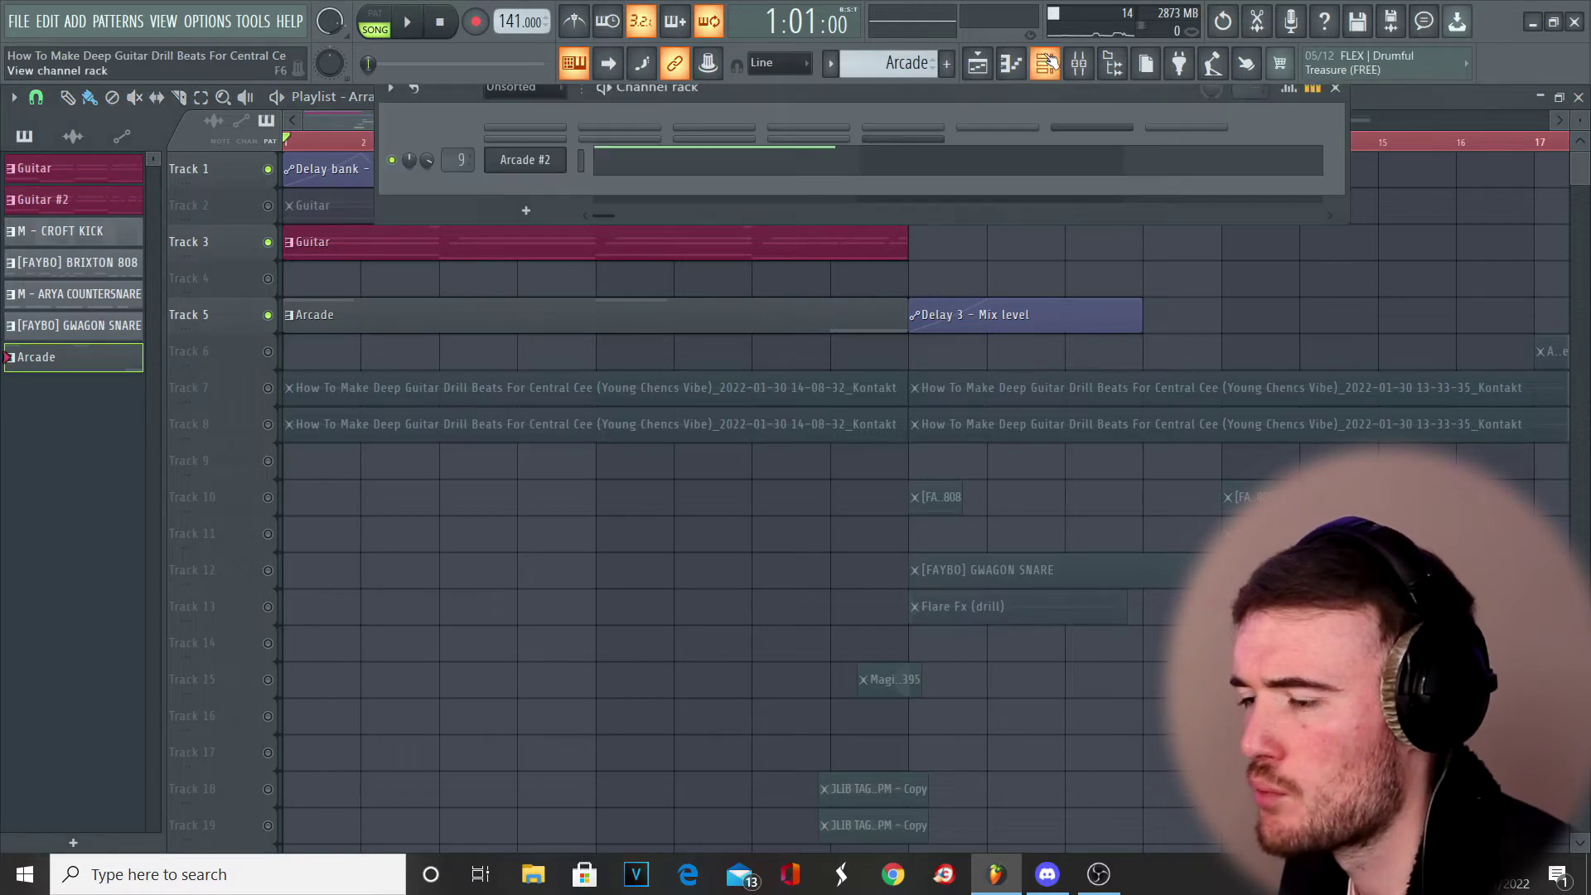
{"action": "left_click", "coordinate": [546, 169]}
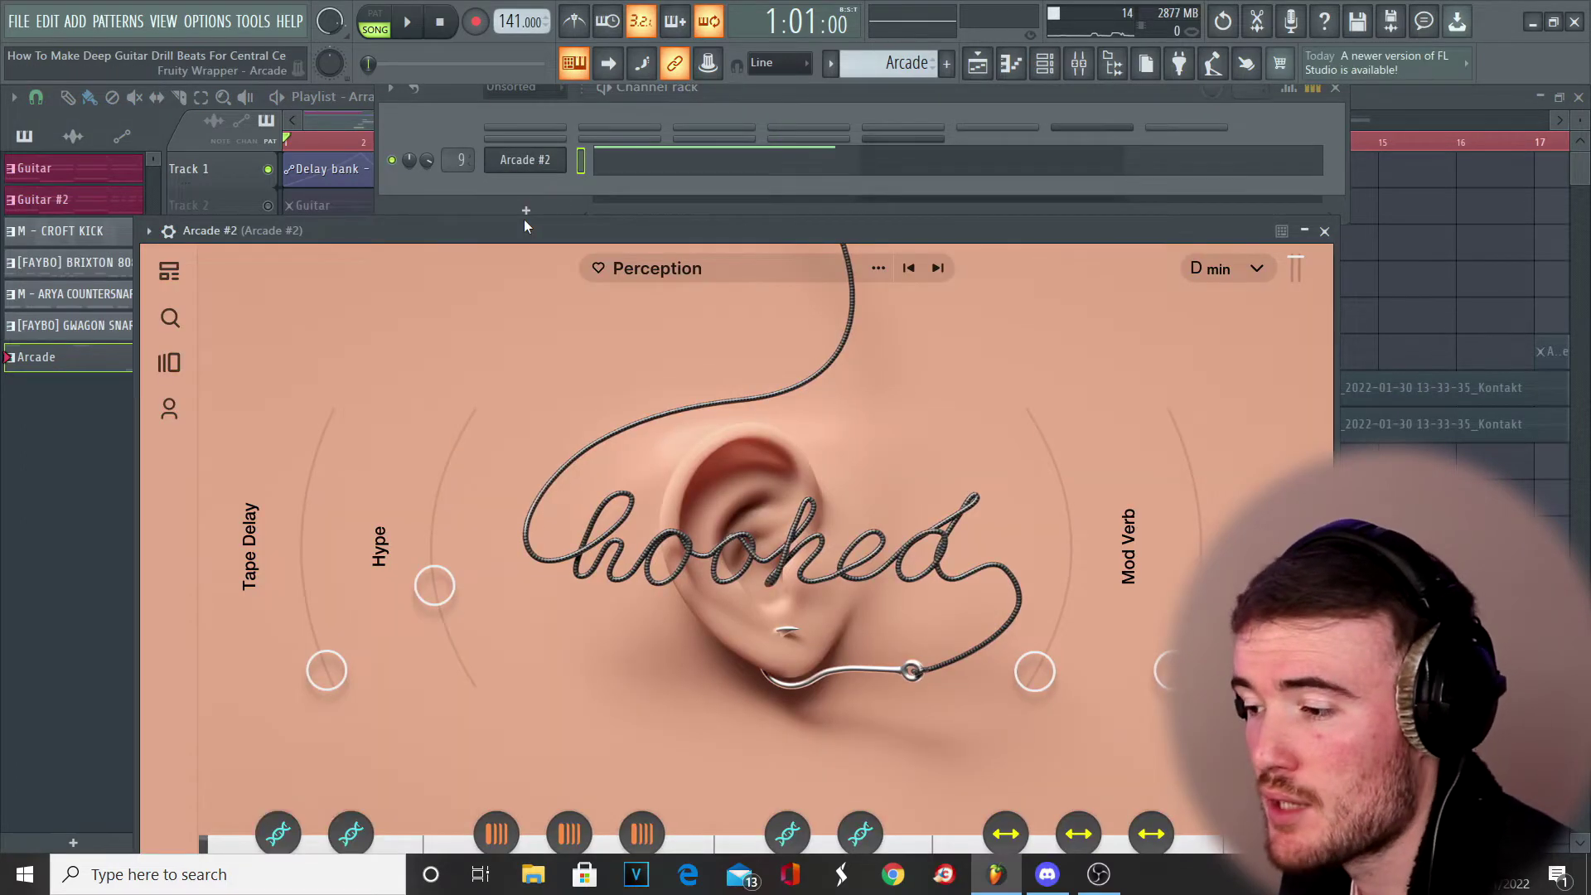
{"action": "left_click_drag", "start_coordinate": [524, 219], "coordinate": [701, 108]}
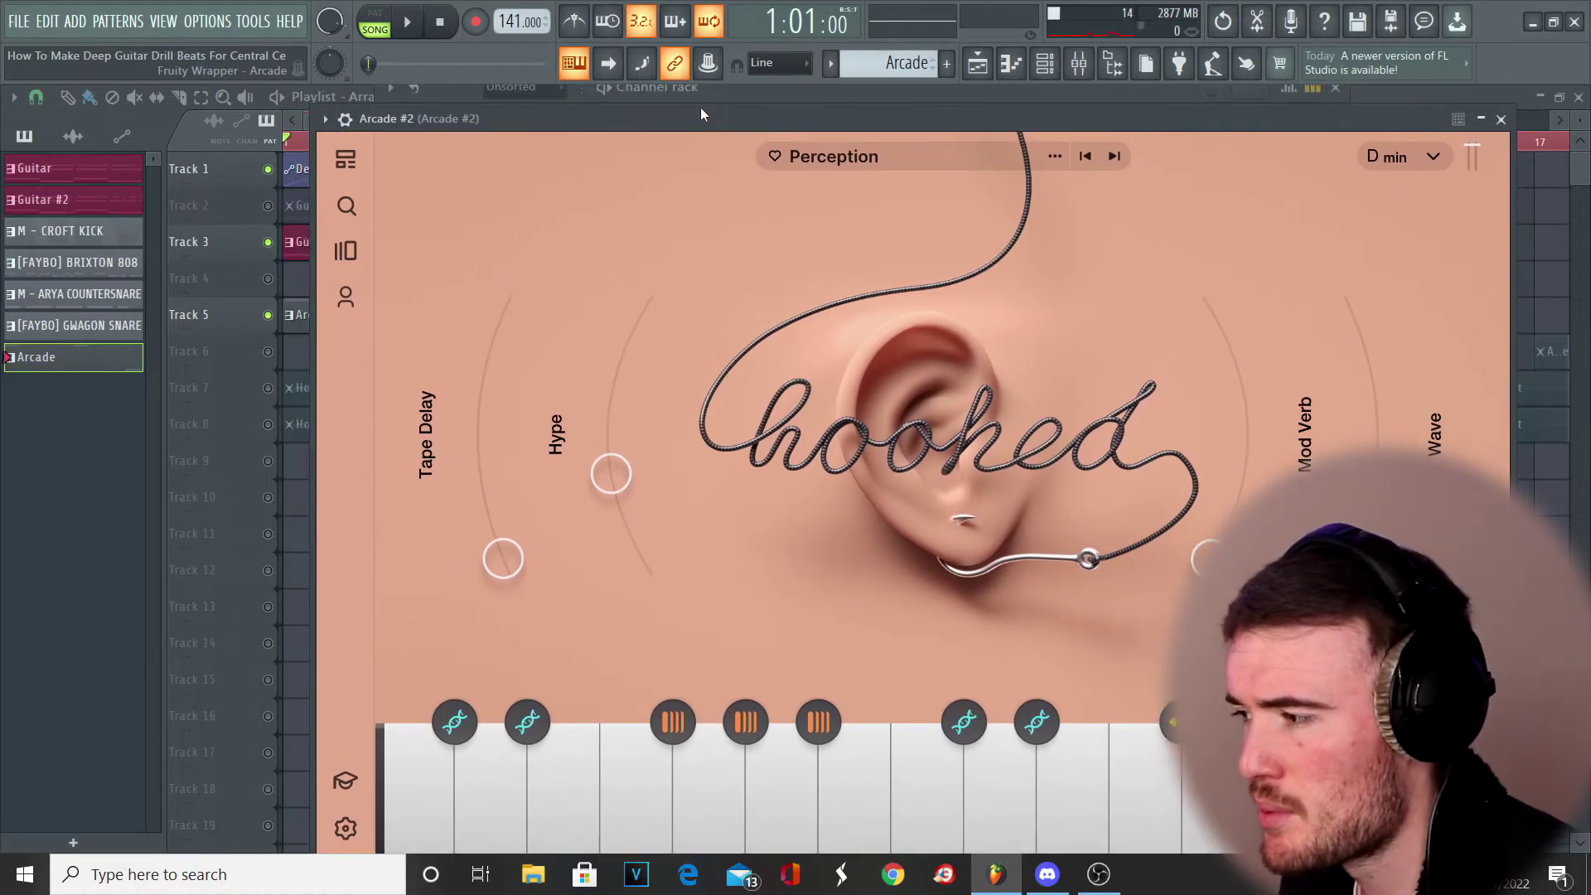
{"action": "left_click", "coordinate": [1501, 120]}
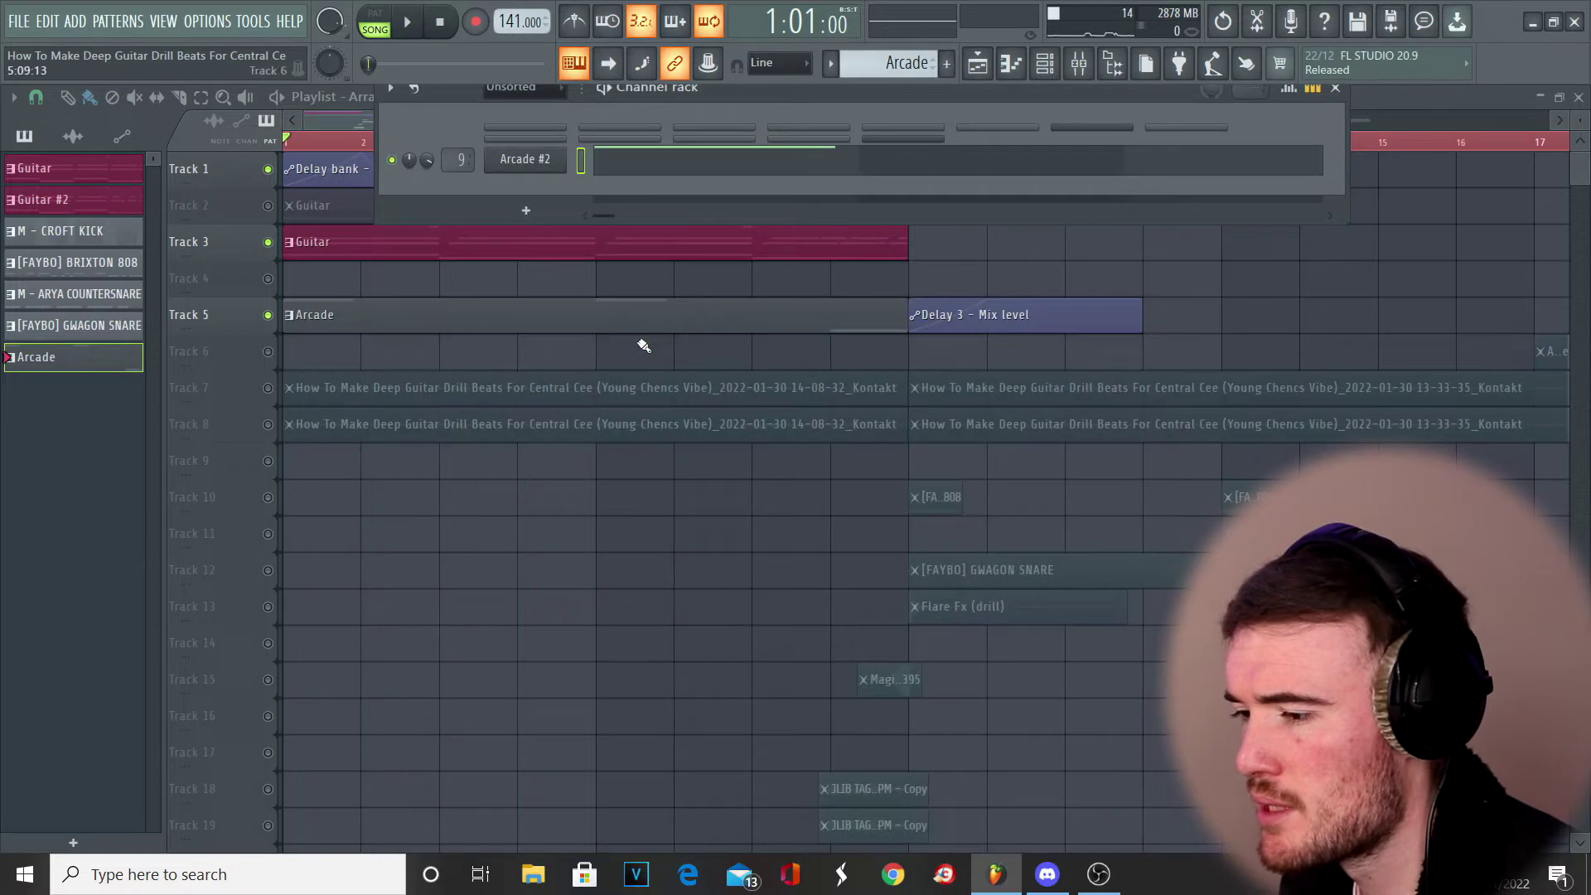
{"action": "double_click", "coordinate": [305, 328]}
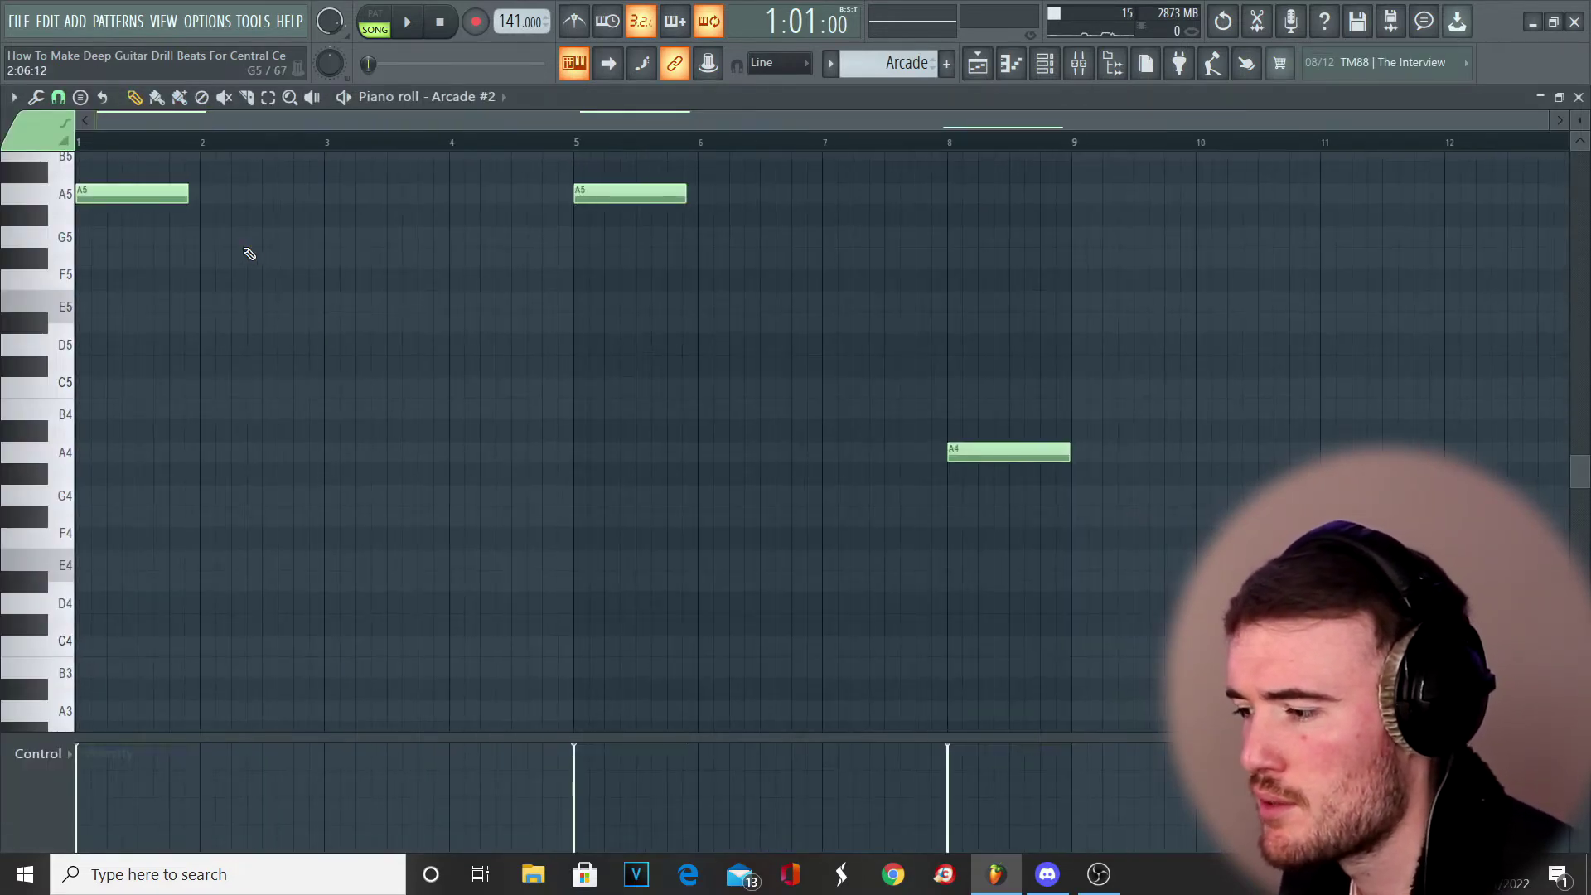
- Play the Arcade #2 melody from the start, bar 5 and bar 8, then stop
{"action": "scroll", "coordinate": [248, 254], "scroll_direction": "up", "scroll_amount": 2}
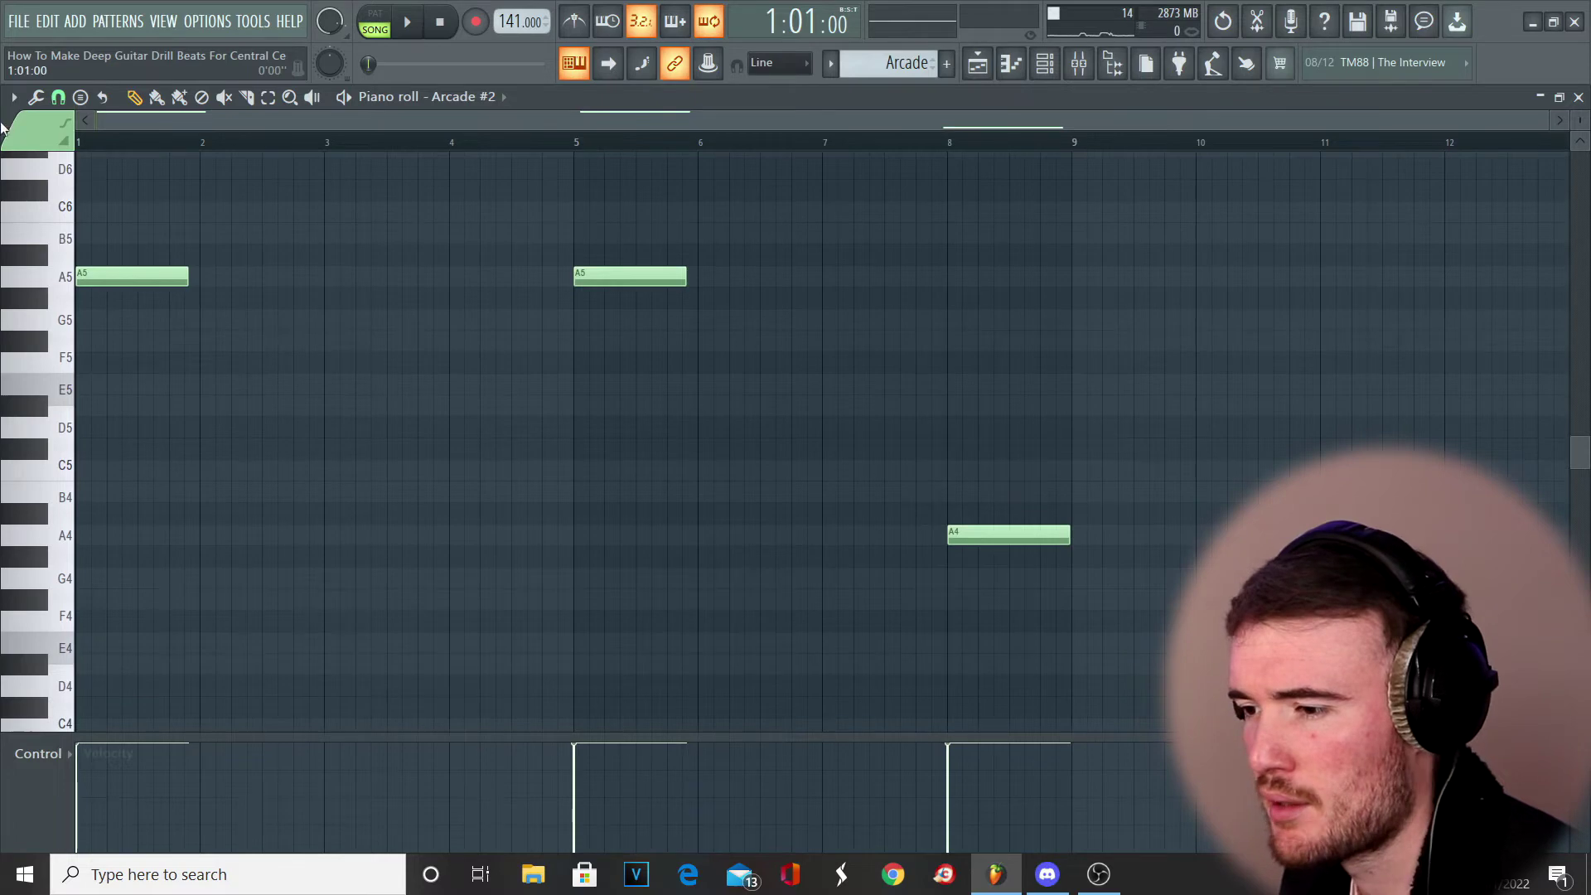
{"action": "key", "text": "space"}
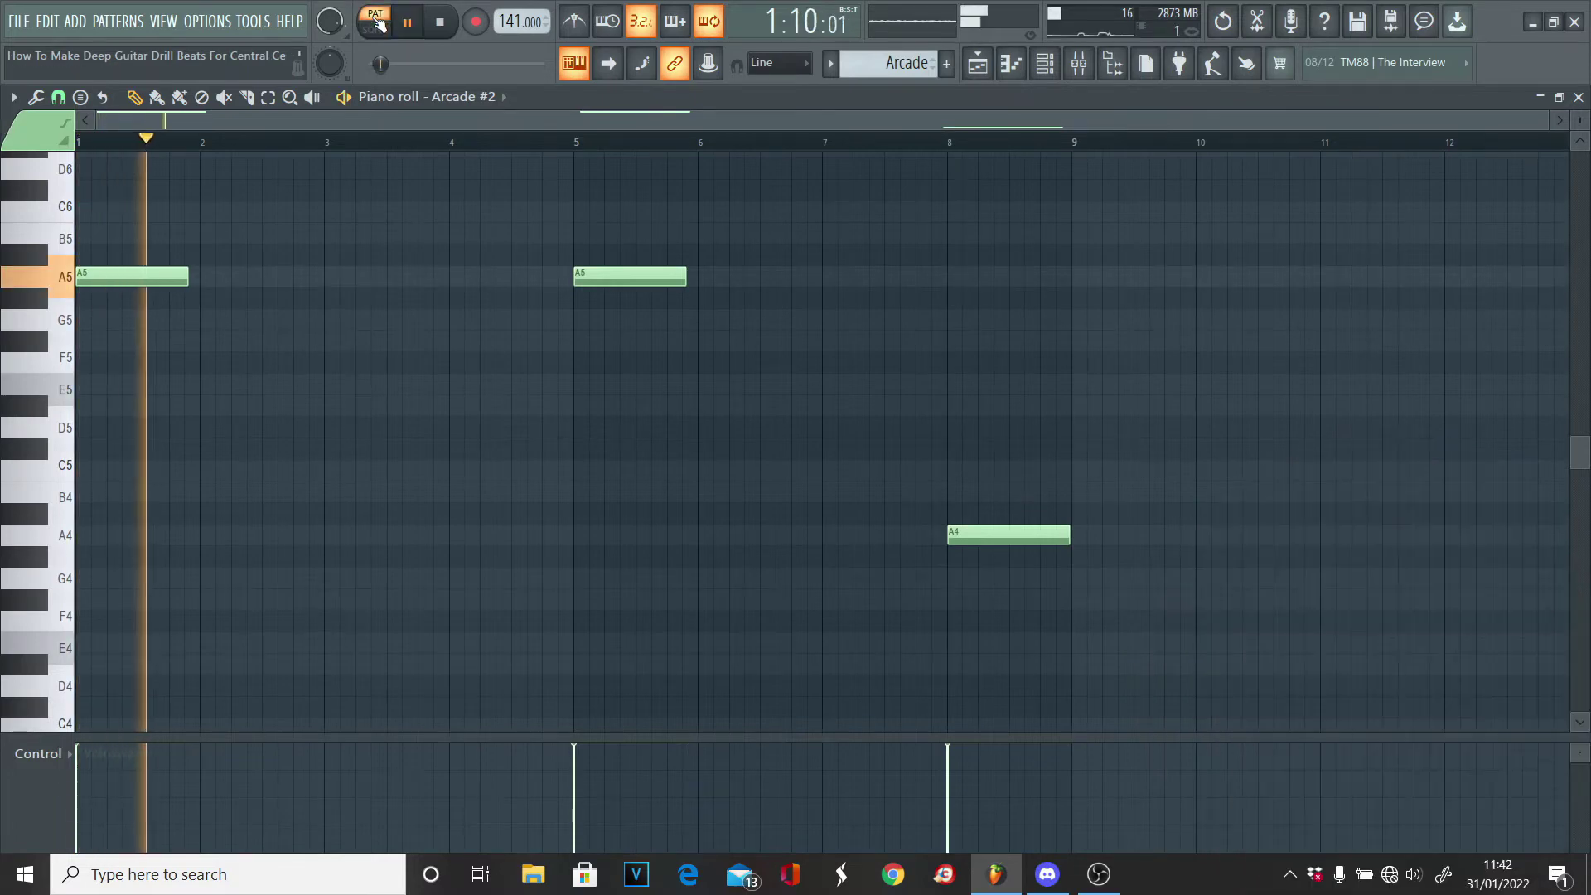
{"action": "left_click", "coordinate": [575, 141]}
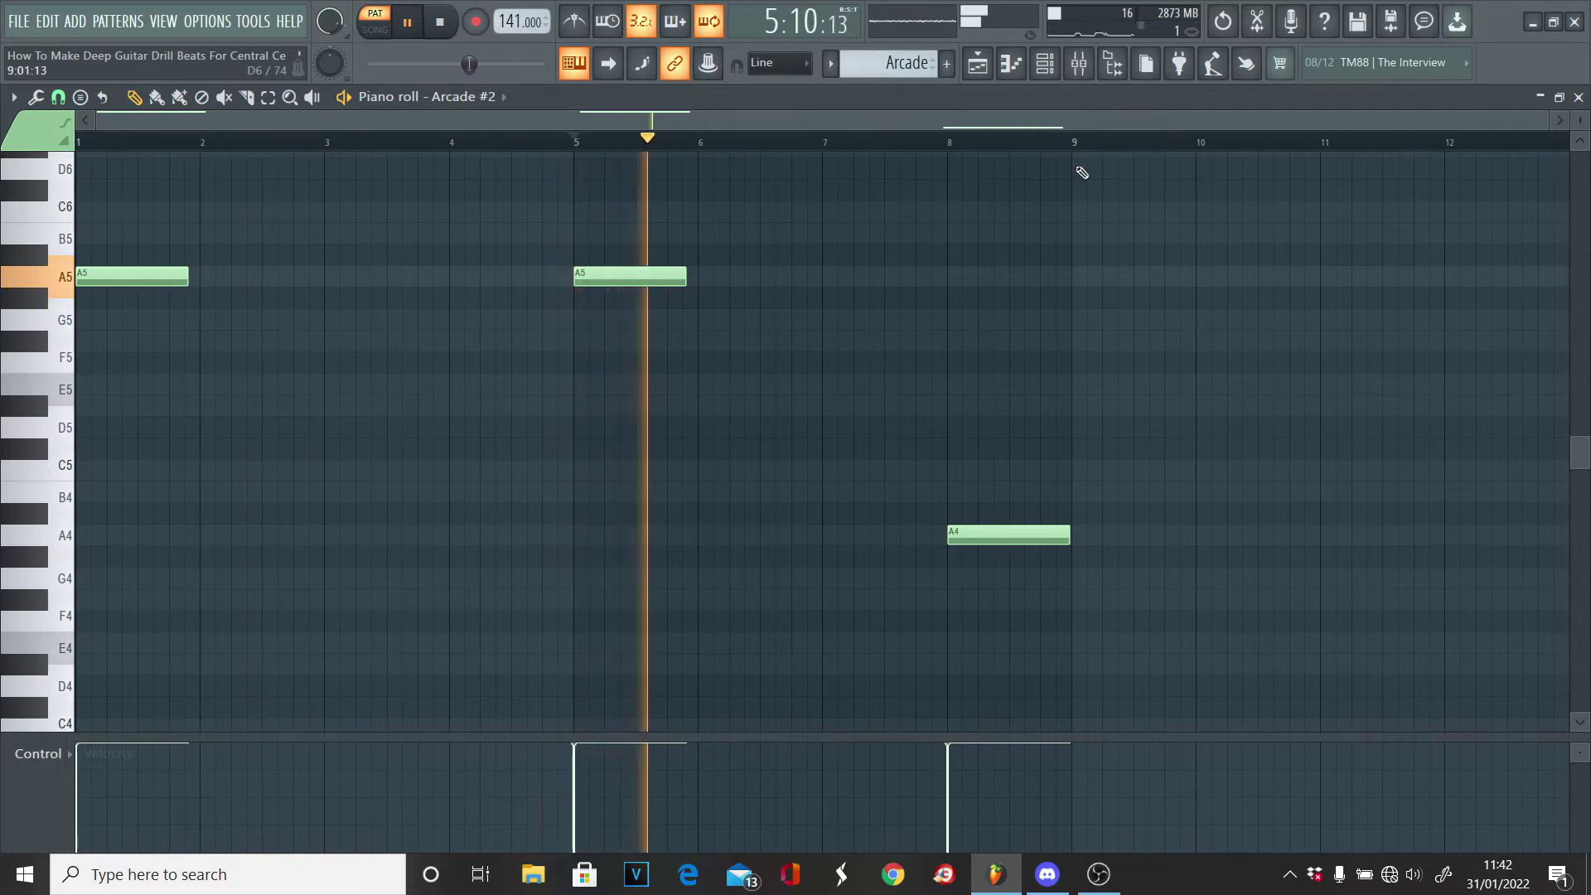
{"action": "left_click", "coordinate": [933, 150]}
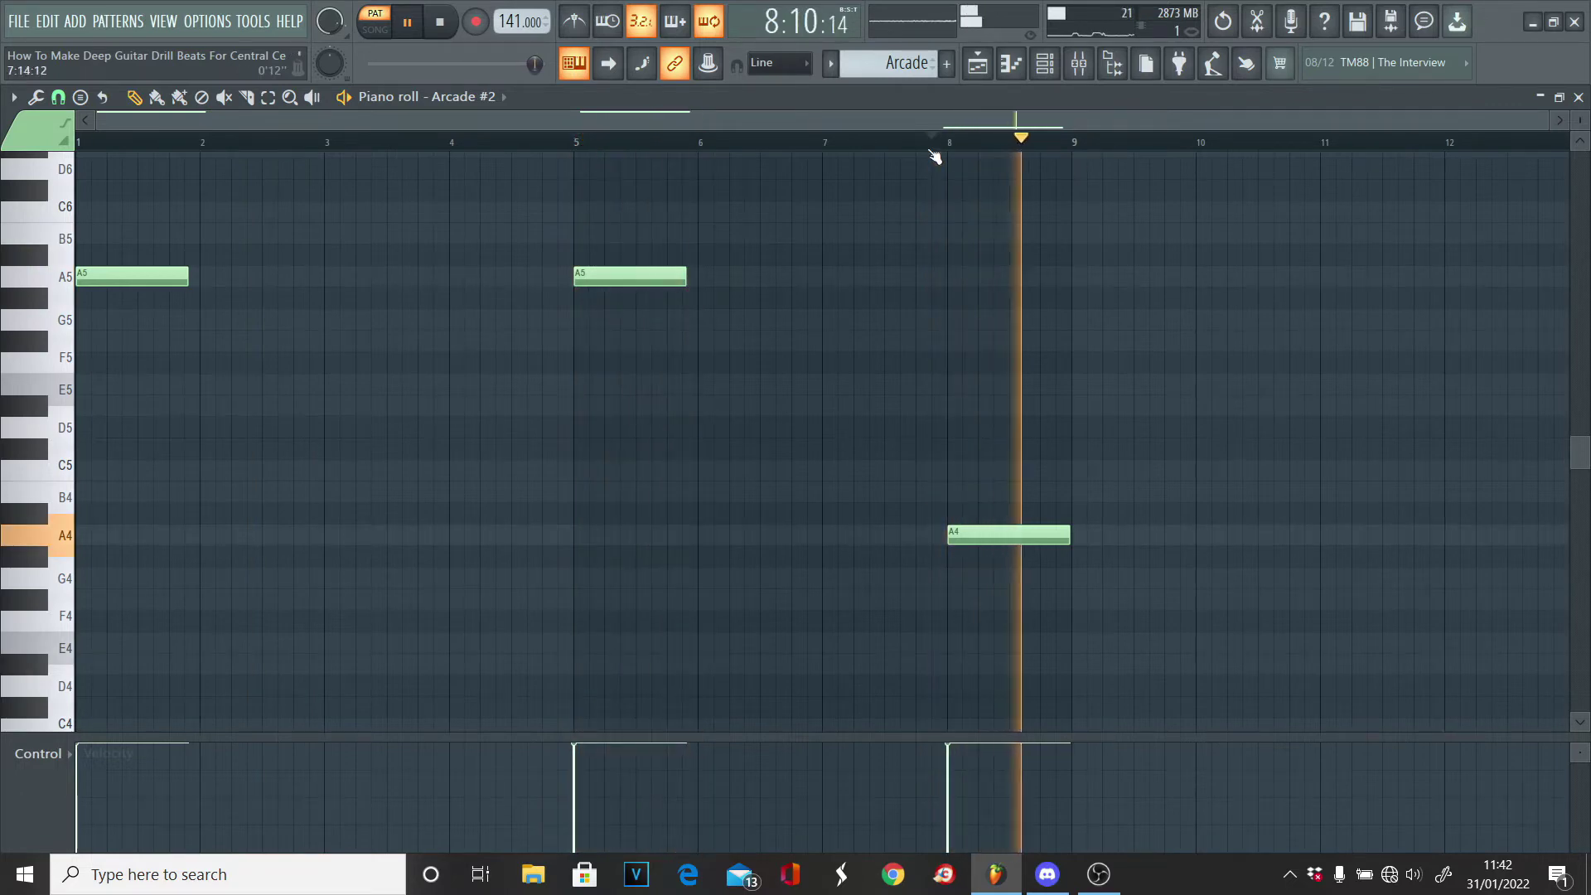
{"action": "left_click", "coordinate": [462, 21]}
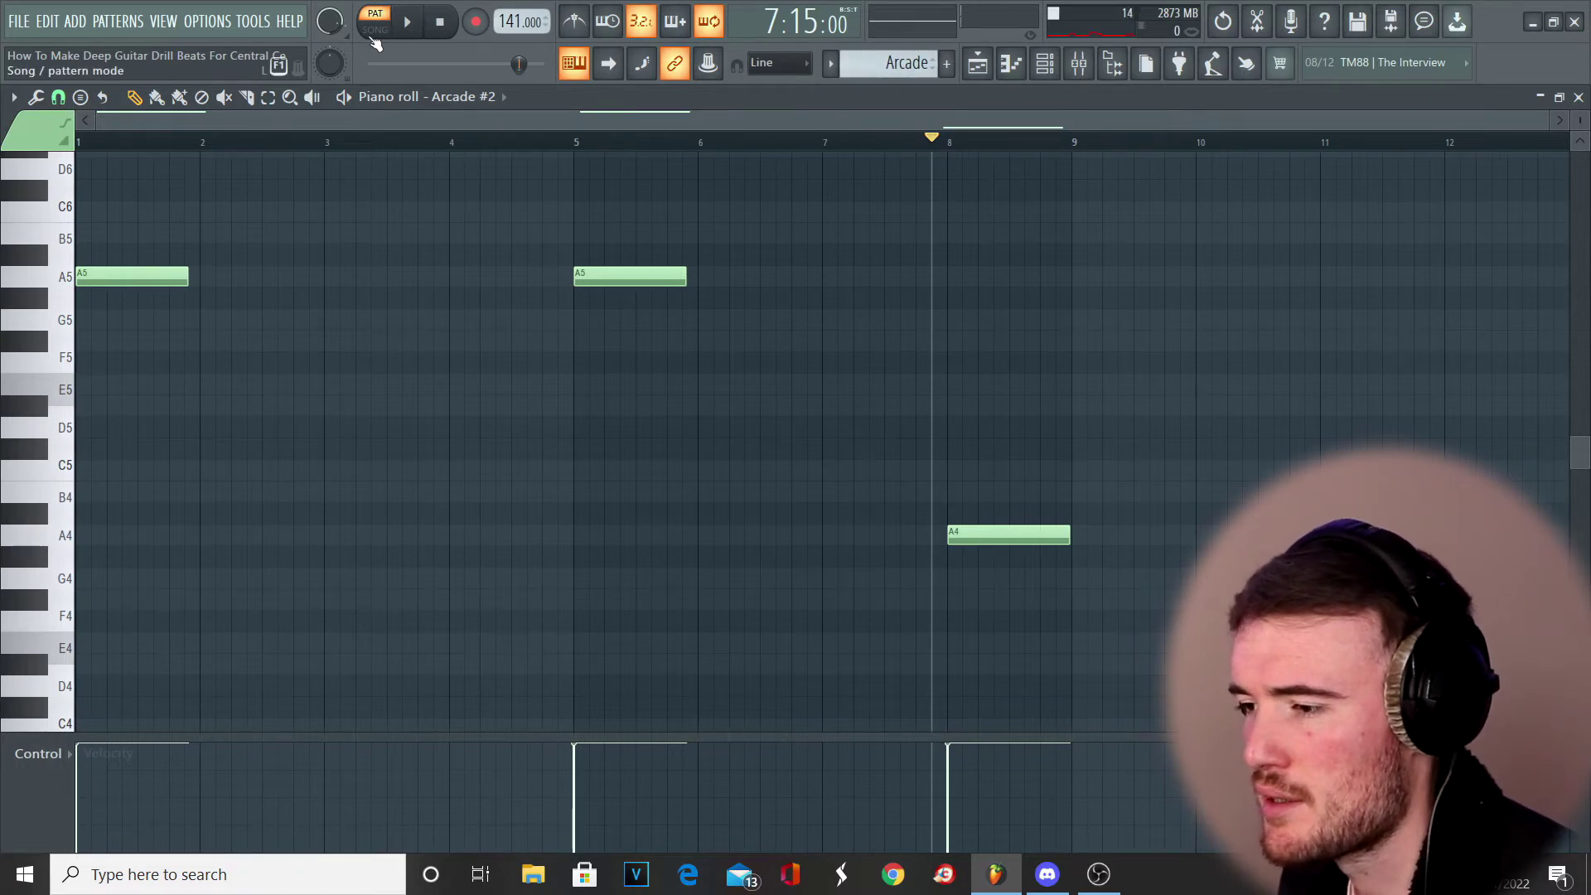
{"action": "left_click", "coordinate": [978, 66]}
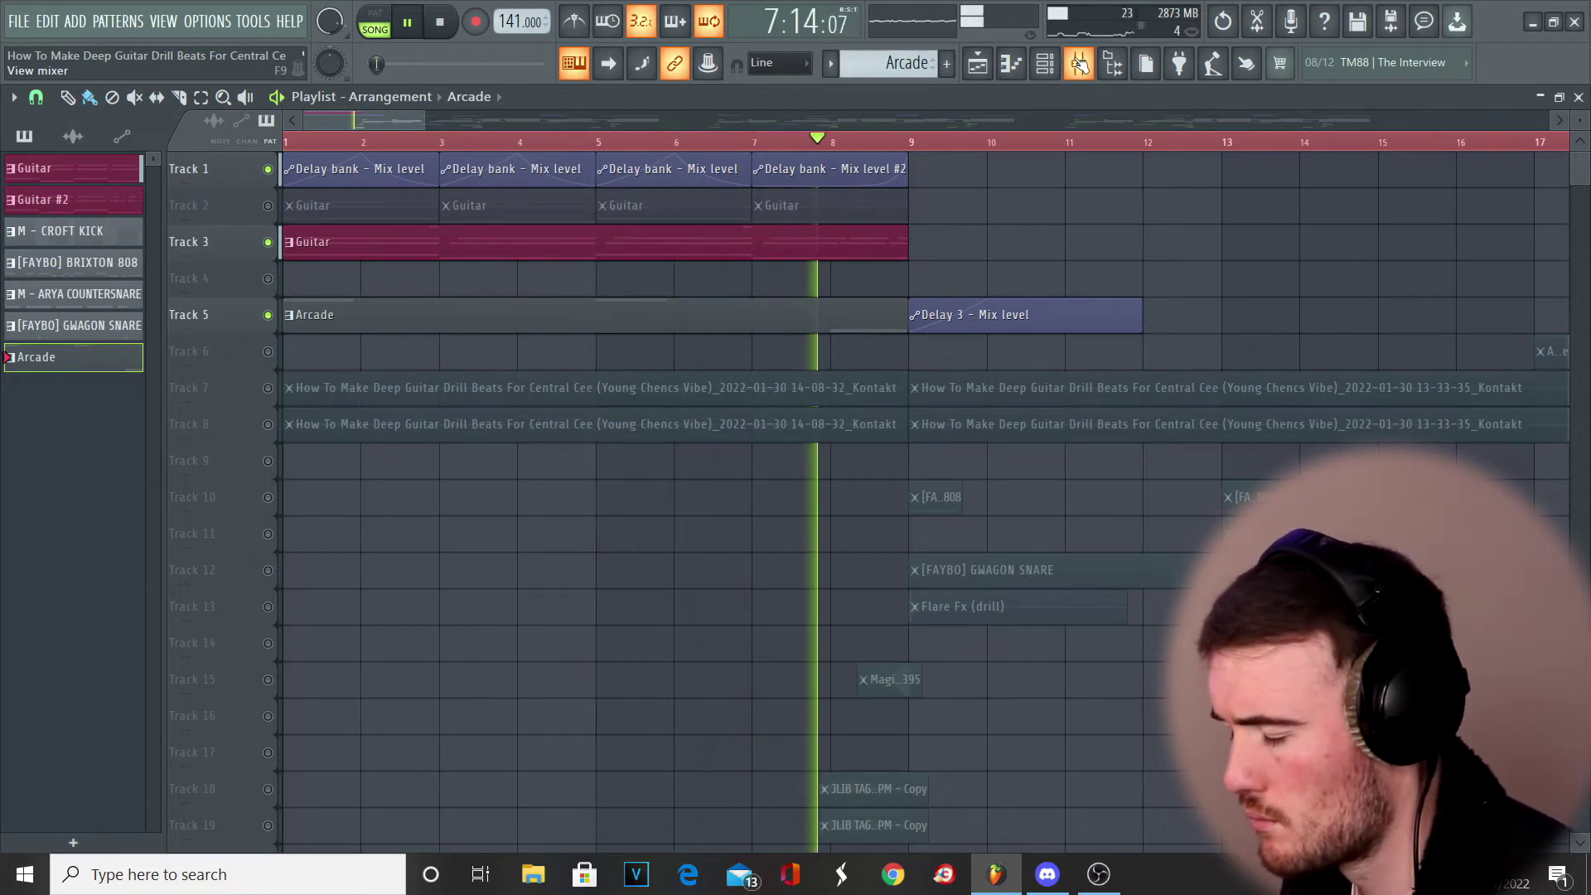
- Stop playback and mute Track 1's delay automation and Track 3's guitar clips
{"action": "key", "text": "space"}
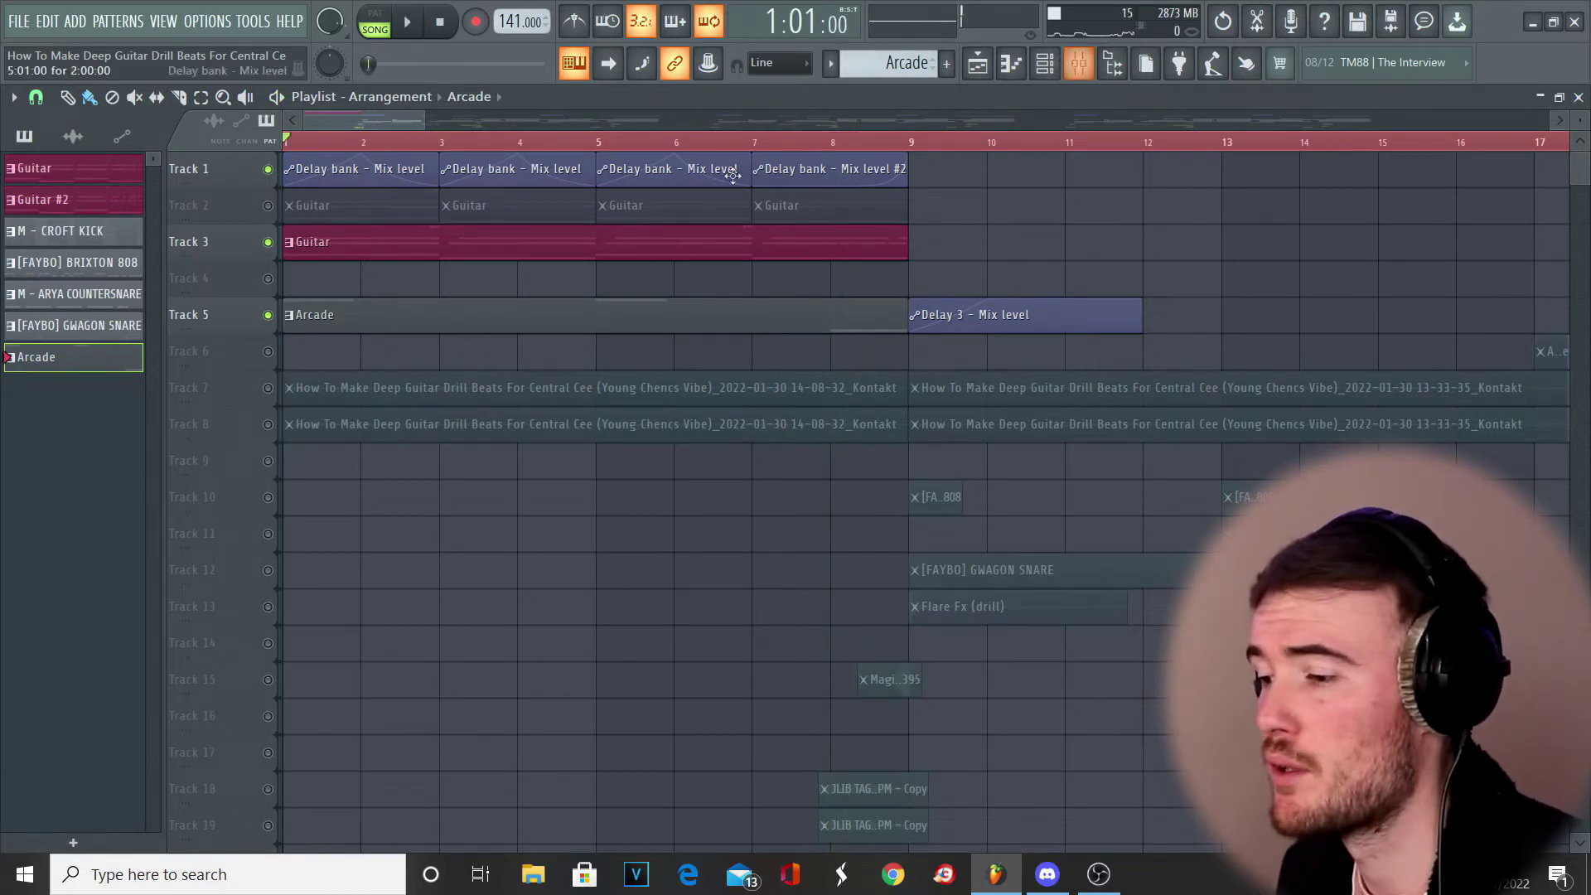
{"action": "scroll", "coordinate": [732, 175], "scroll_direction": "down", "scroll_amount": 5}
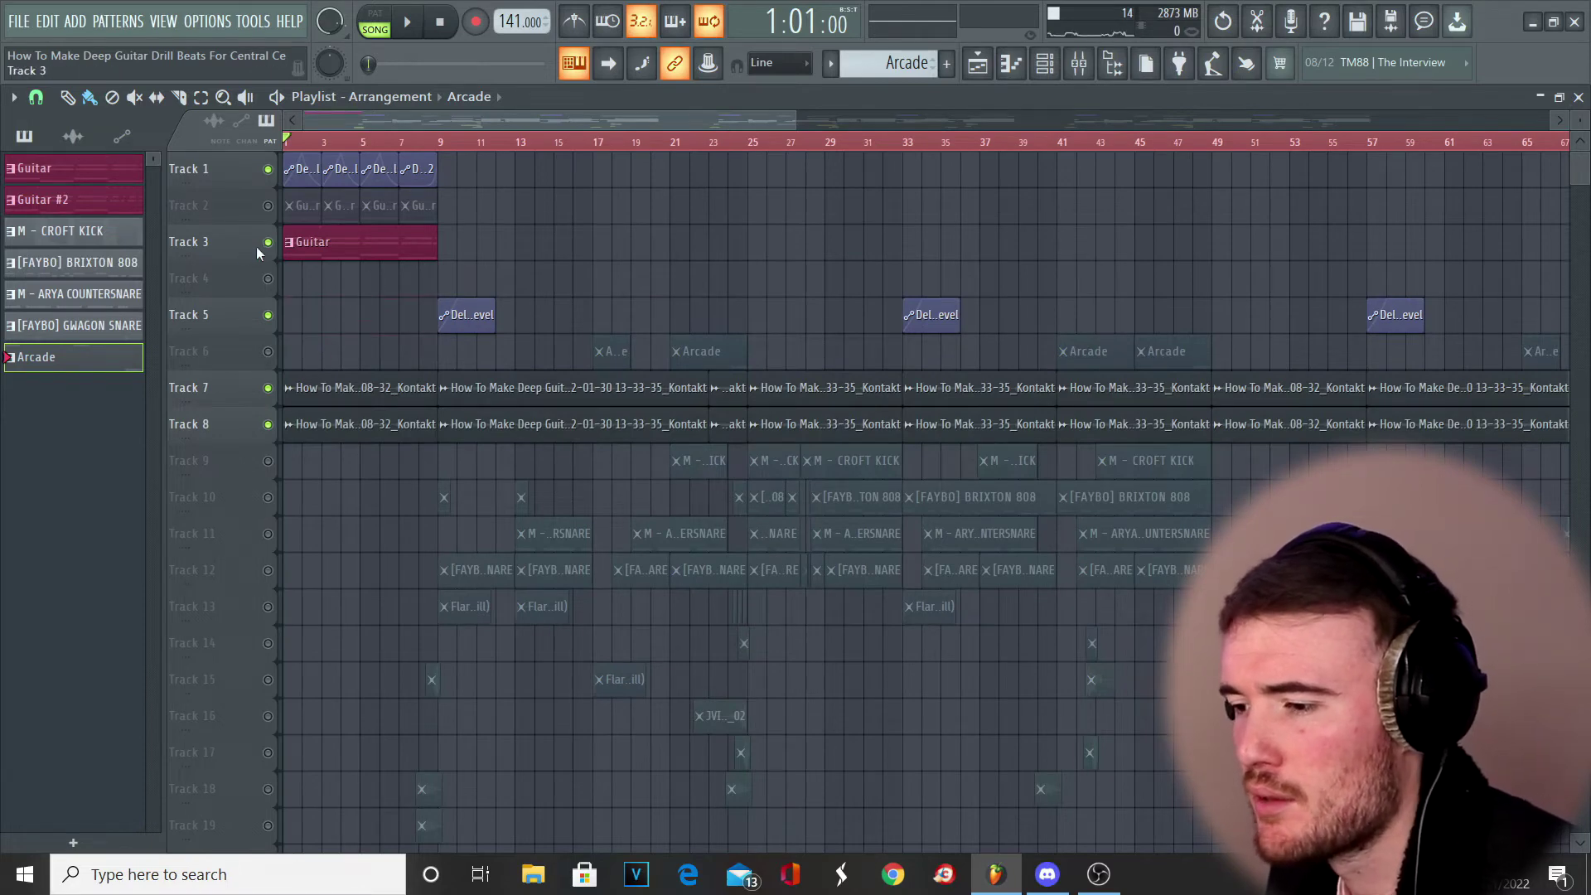
{"action": "left_click", "coordinate": [270, 170]}
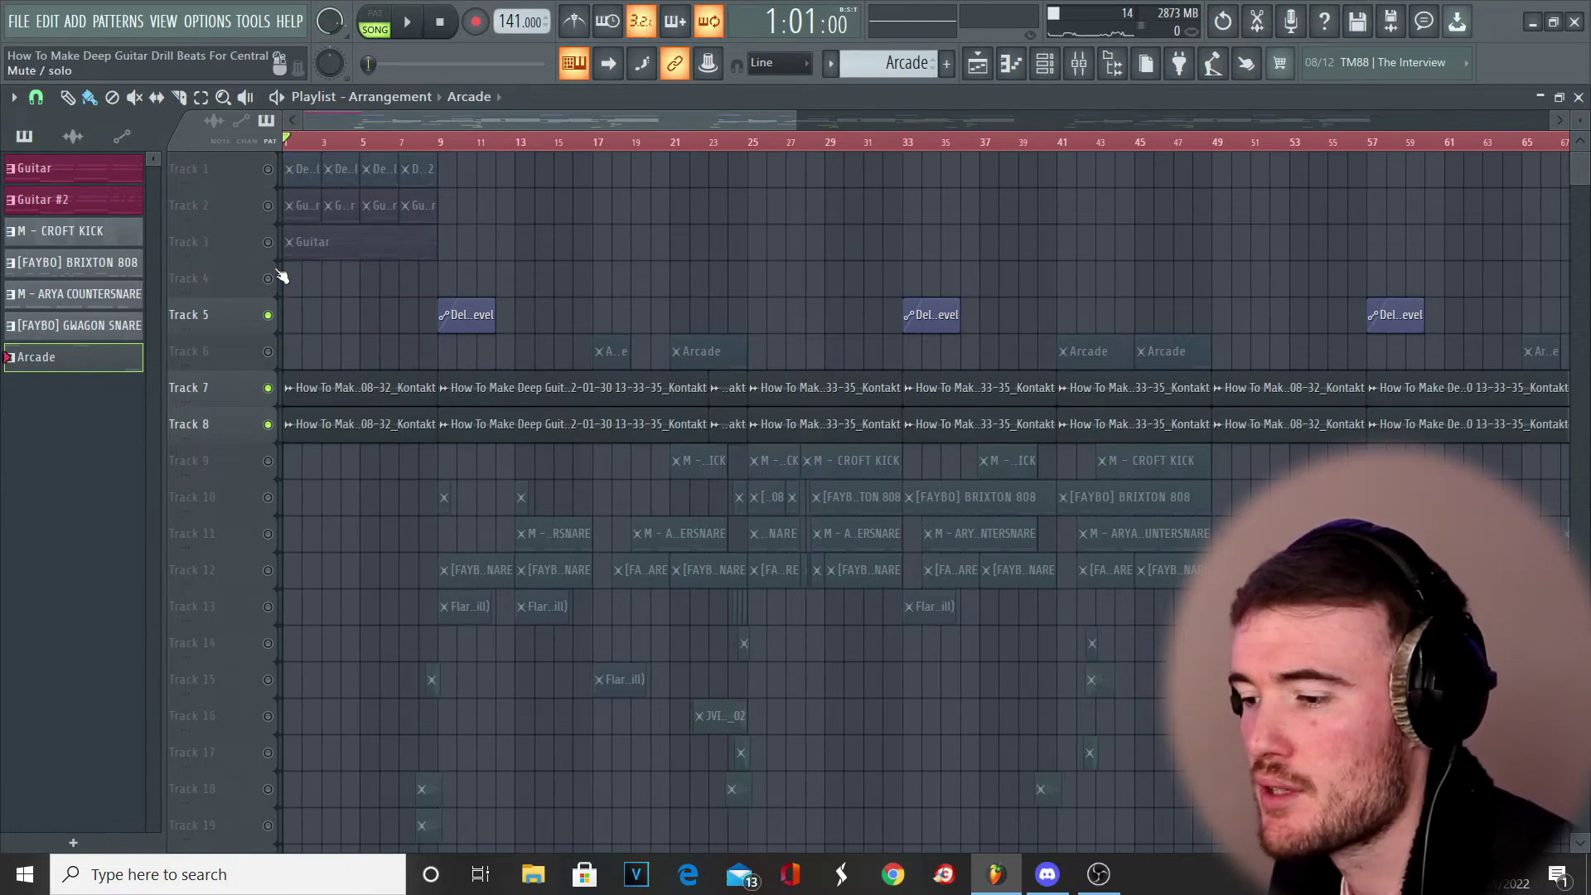
{"action": "scroll", "coordinate": [346, 470], "scroll_direction": "down", "scroll_amount": 4}
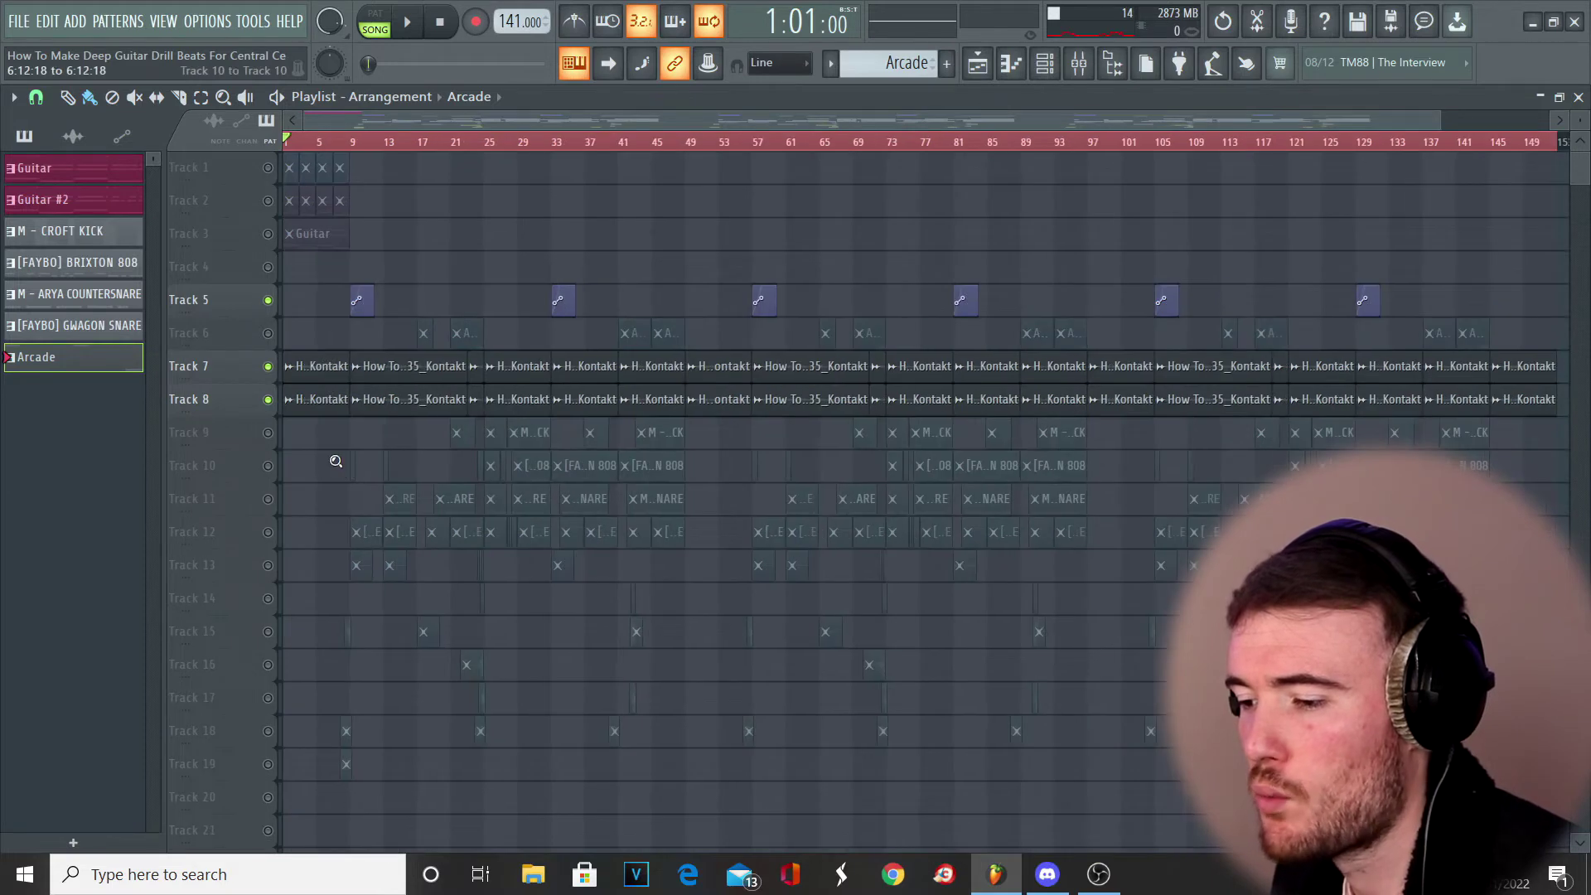
{"action": "scroll", "coordinate": [335, 460], "scroll_direction": "up", "scroll_amount": 4}
{"action": "scroll", "coordinate": [294, 366], "scroll_direction": "up", "scroll_amount": 2}
{"action": "scroll", "coordinate": [293, 365], "scroll_direction": "up", "scroll_amount": 3}
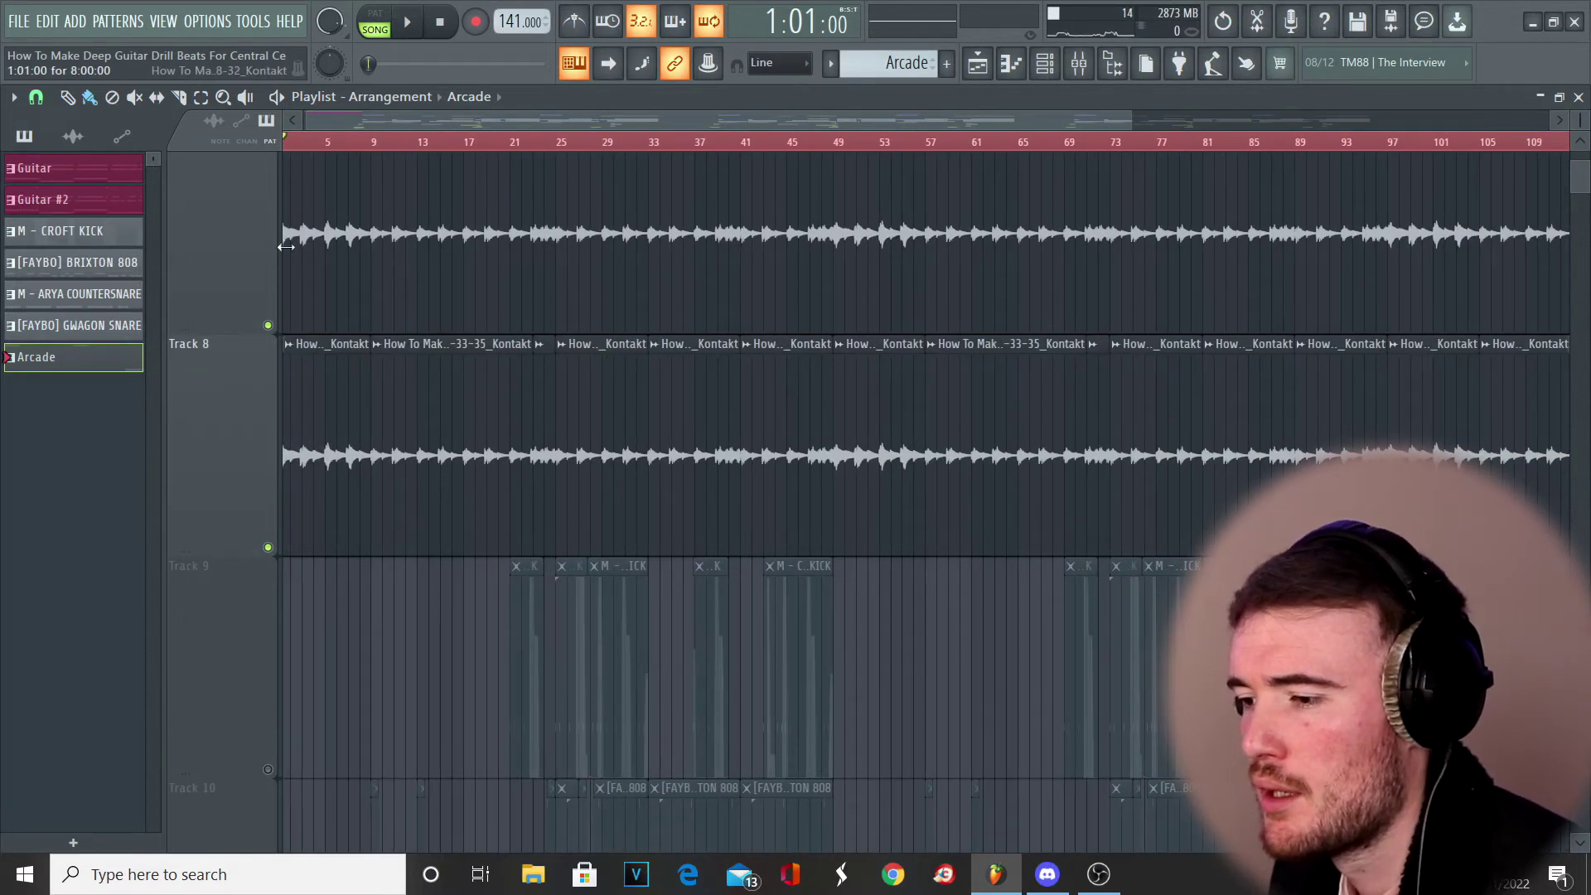
{"action": "scroll", "coordinate": [285, 246], "scroll_direction": "up", "scroll_amount": 2}
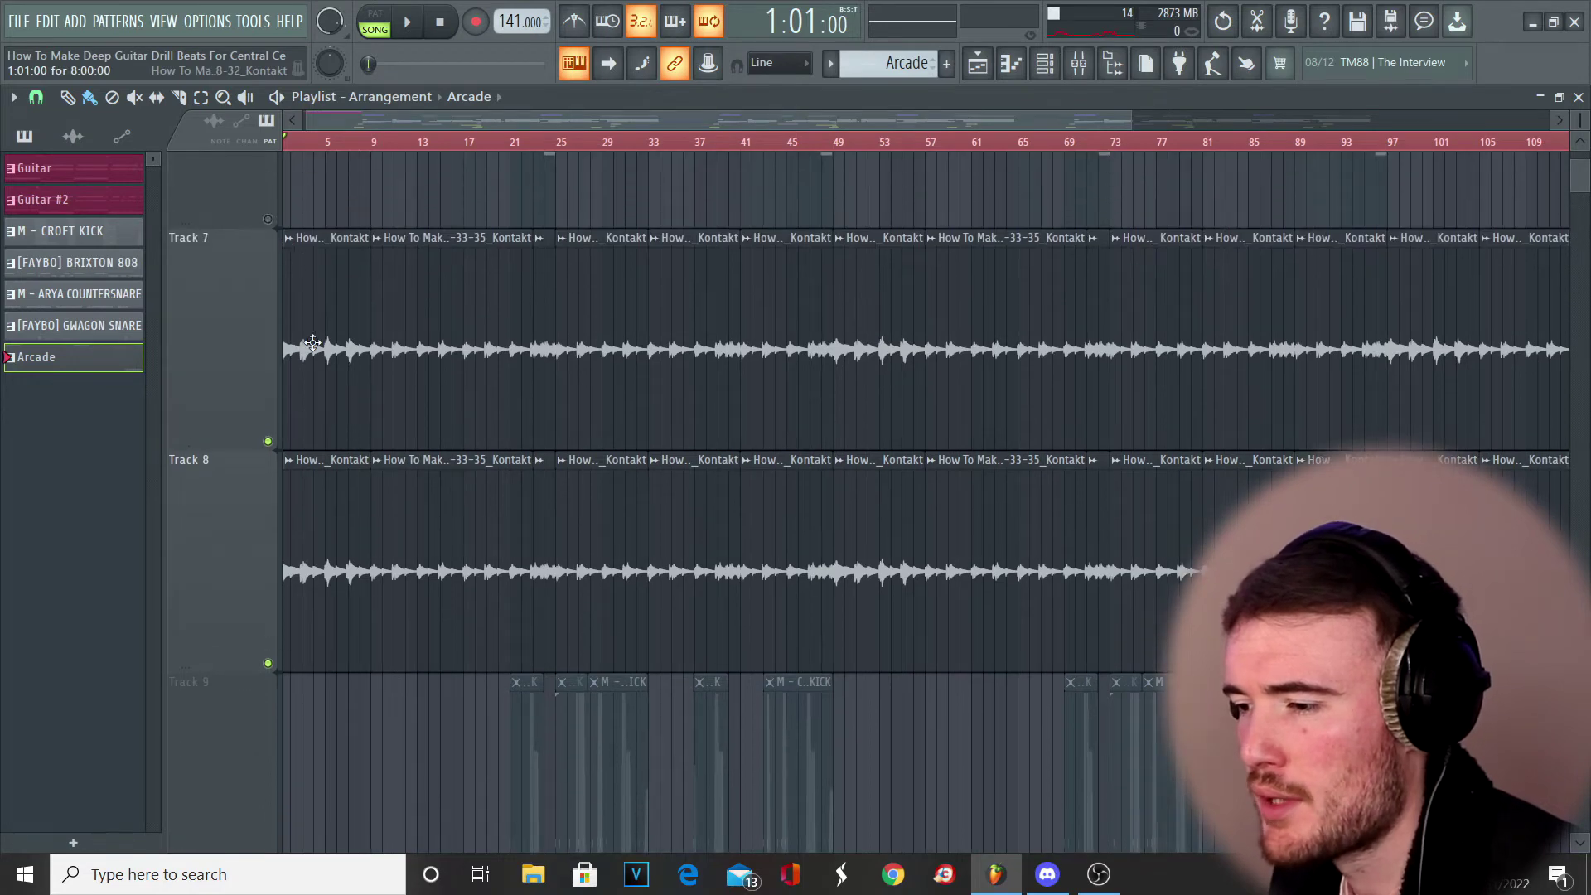
{"action": "double_click", "coordinate": [312, 342]}
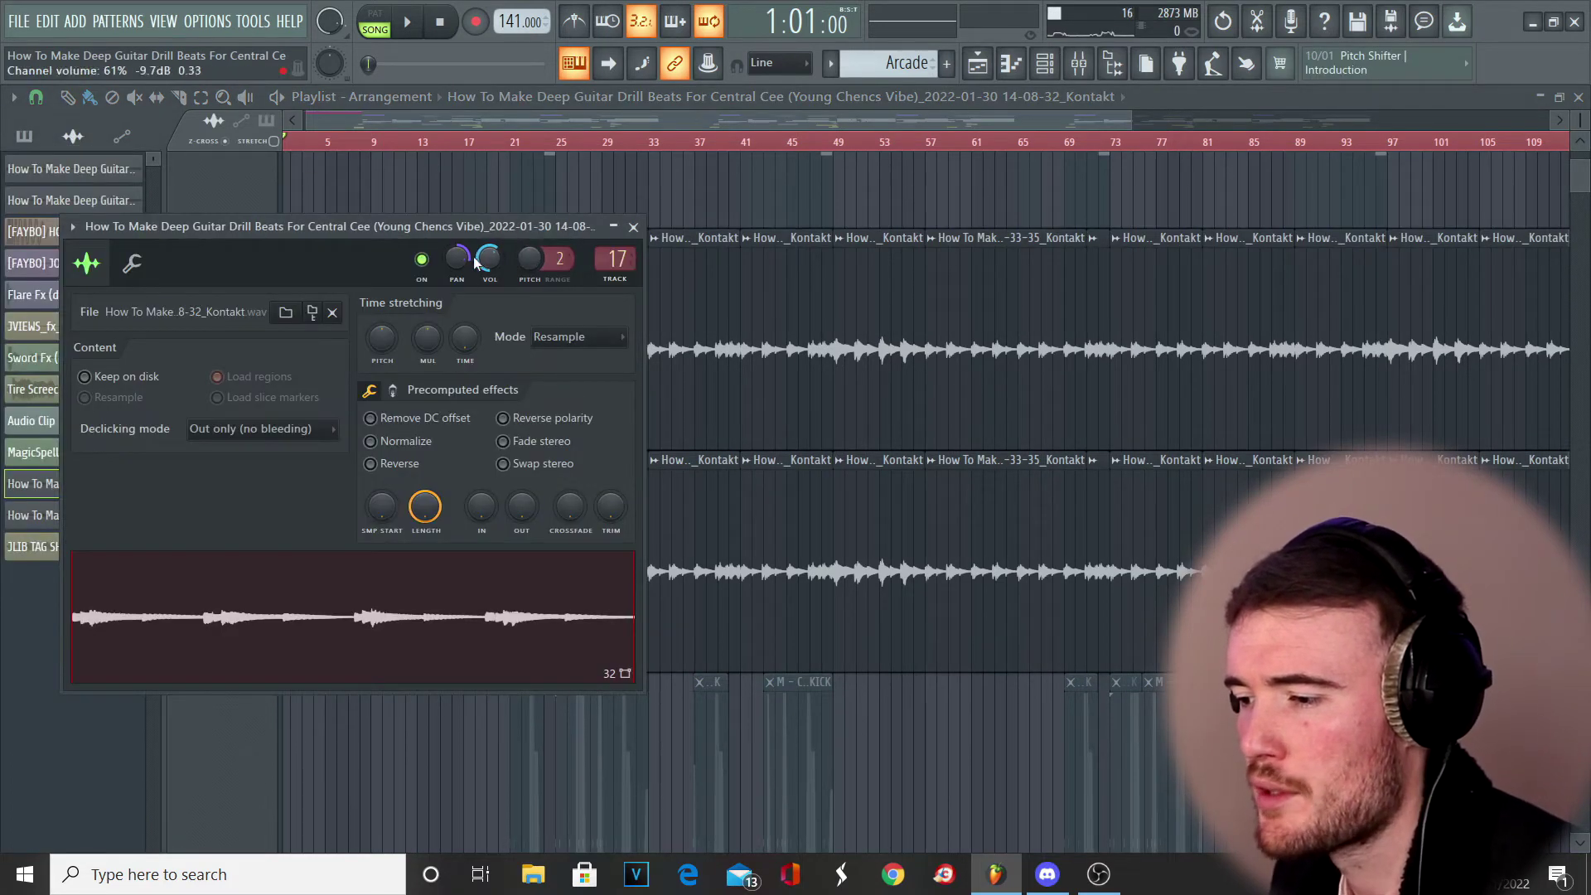
{"action": "left_click", "coordinate": [633, 227]}
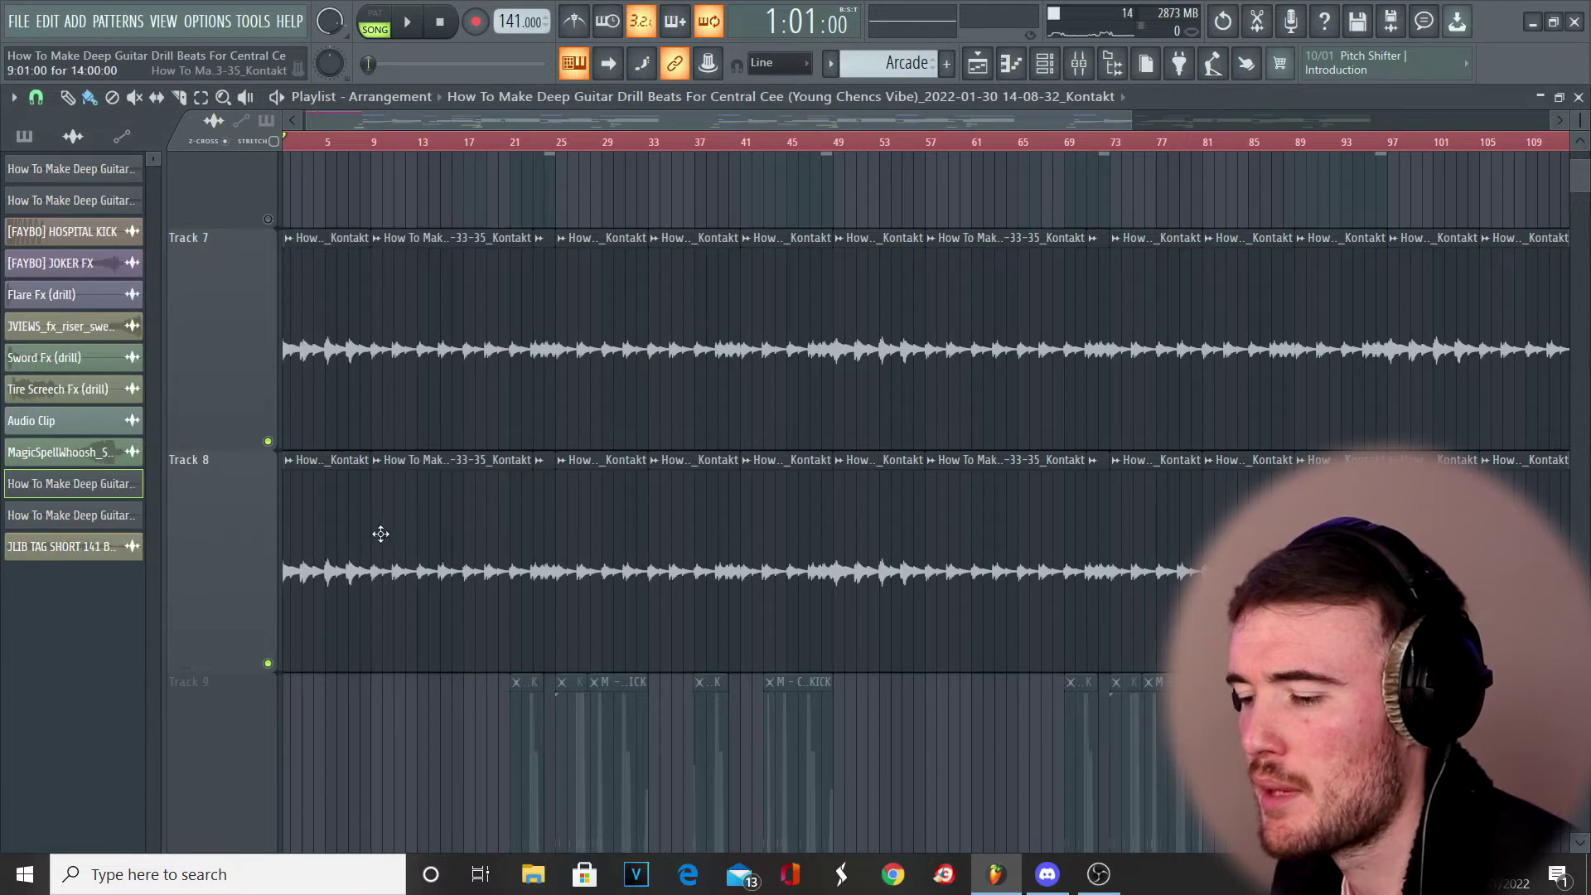
{"action": "double_click", "coordinate": [323, 538]}
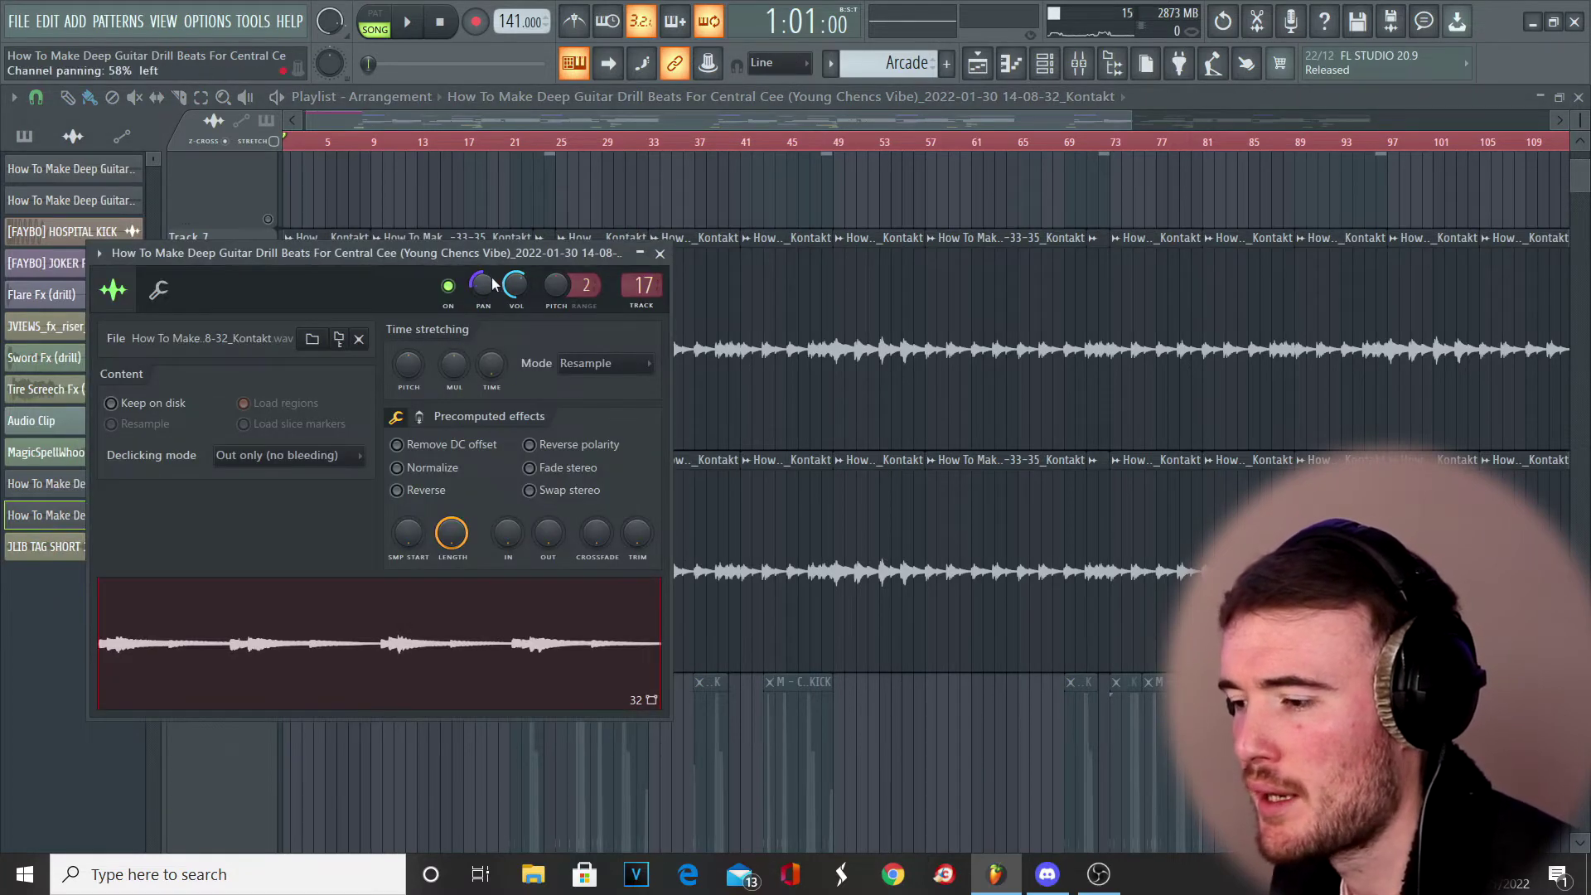
{"action": "left_click", "coordinate": [660, 255]}
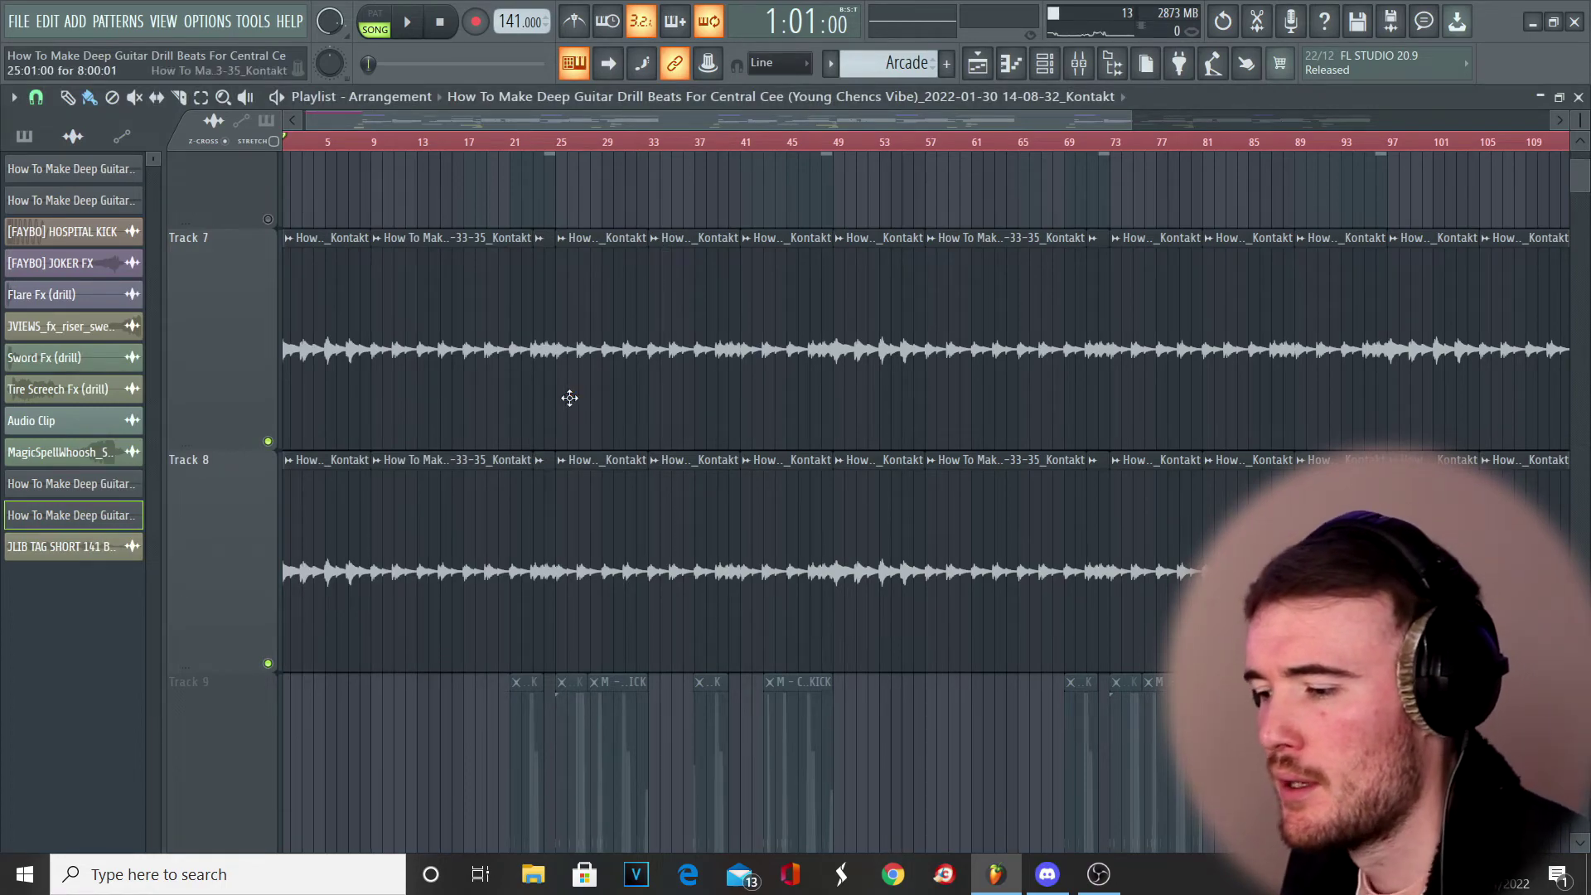
- Unmute all playlist tracks at once
{"action": "scroll", "coordinate": [569, 398], "scroll_direction": "down", "scroll_amount": 5, "text": "alt"}
{"action": "scroll", "coordinate": [569, 398], "scroll_direction": "down", "scroll_amount": 3, "text": "ctrl"}
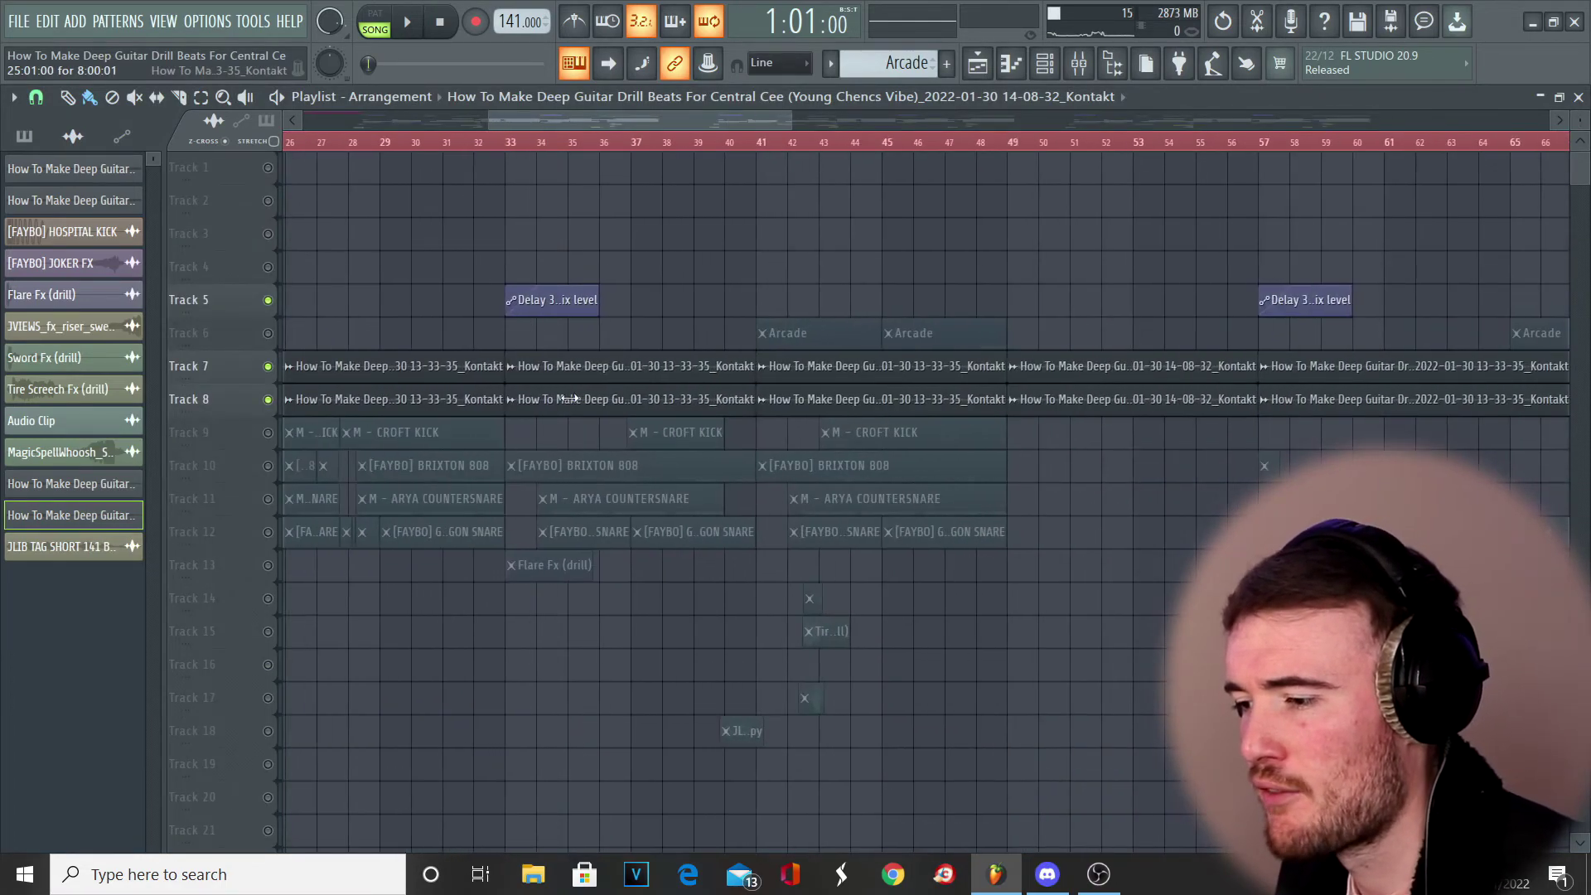
{"action": "right_click", "coordinate": [268, 532]}
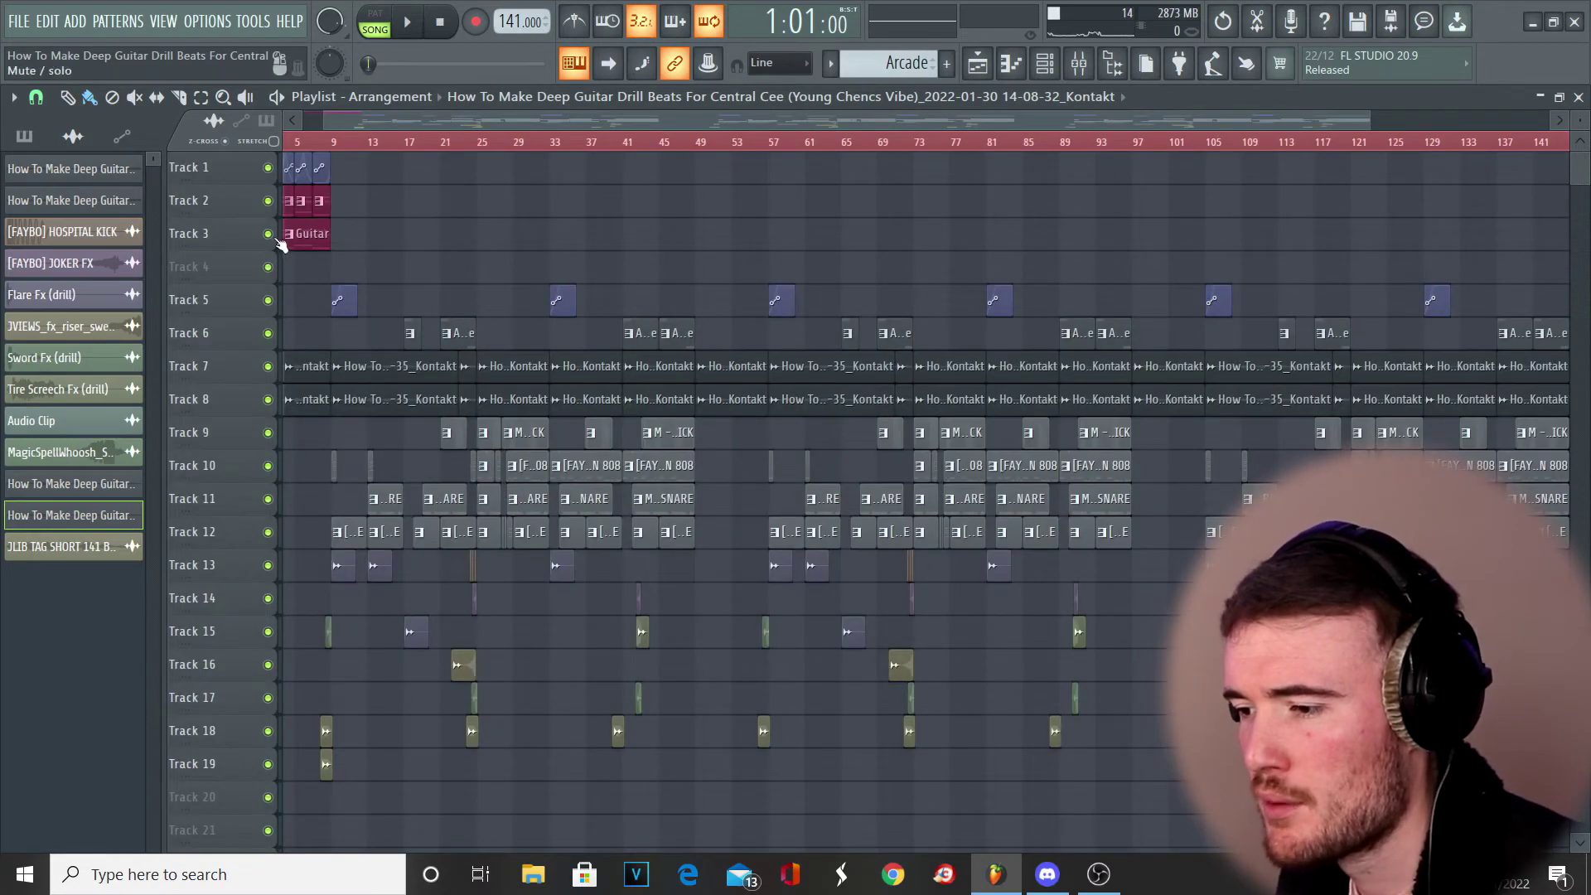
{"action": "scroll", "coordinate": [312, 302], "scroll_direction": "up", "scroll_amount": 3, "text": "ctrl"}
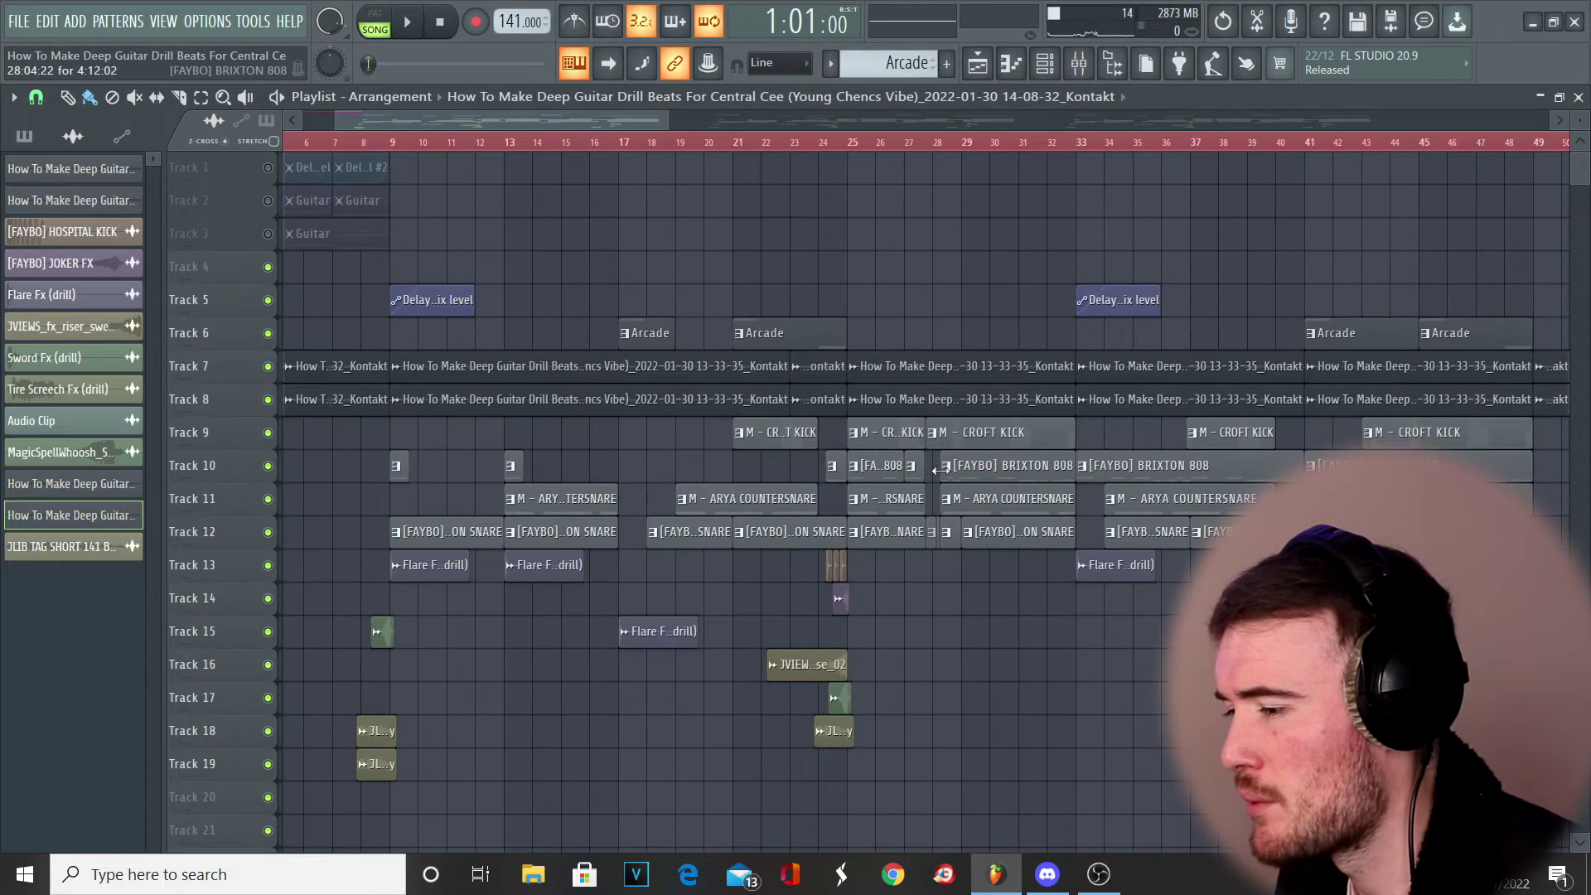
{"action": "scroll", "coordinate": [1106, 498], "scroll_direction": "up", "scroll_amount": 3, "text": "ctrl"}
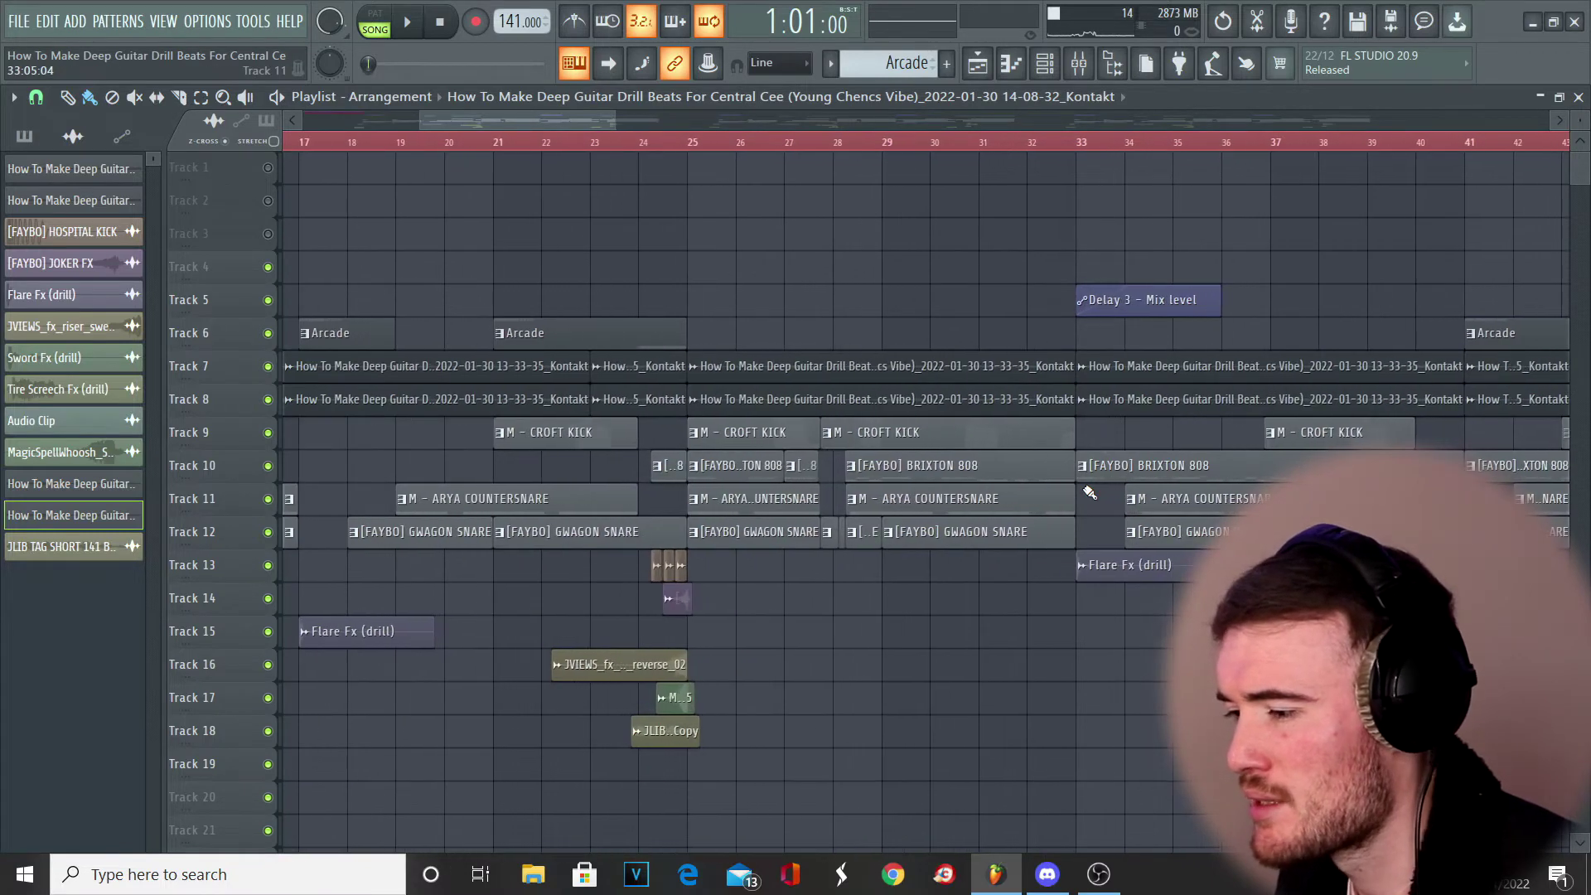
- Turn the GWAGON SNARE sampler's quick fade-out down to 0% while the pattern plays
{"action": "double_click", "coordinate": [925, 540]}
{"action": "key", "text": "space"}
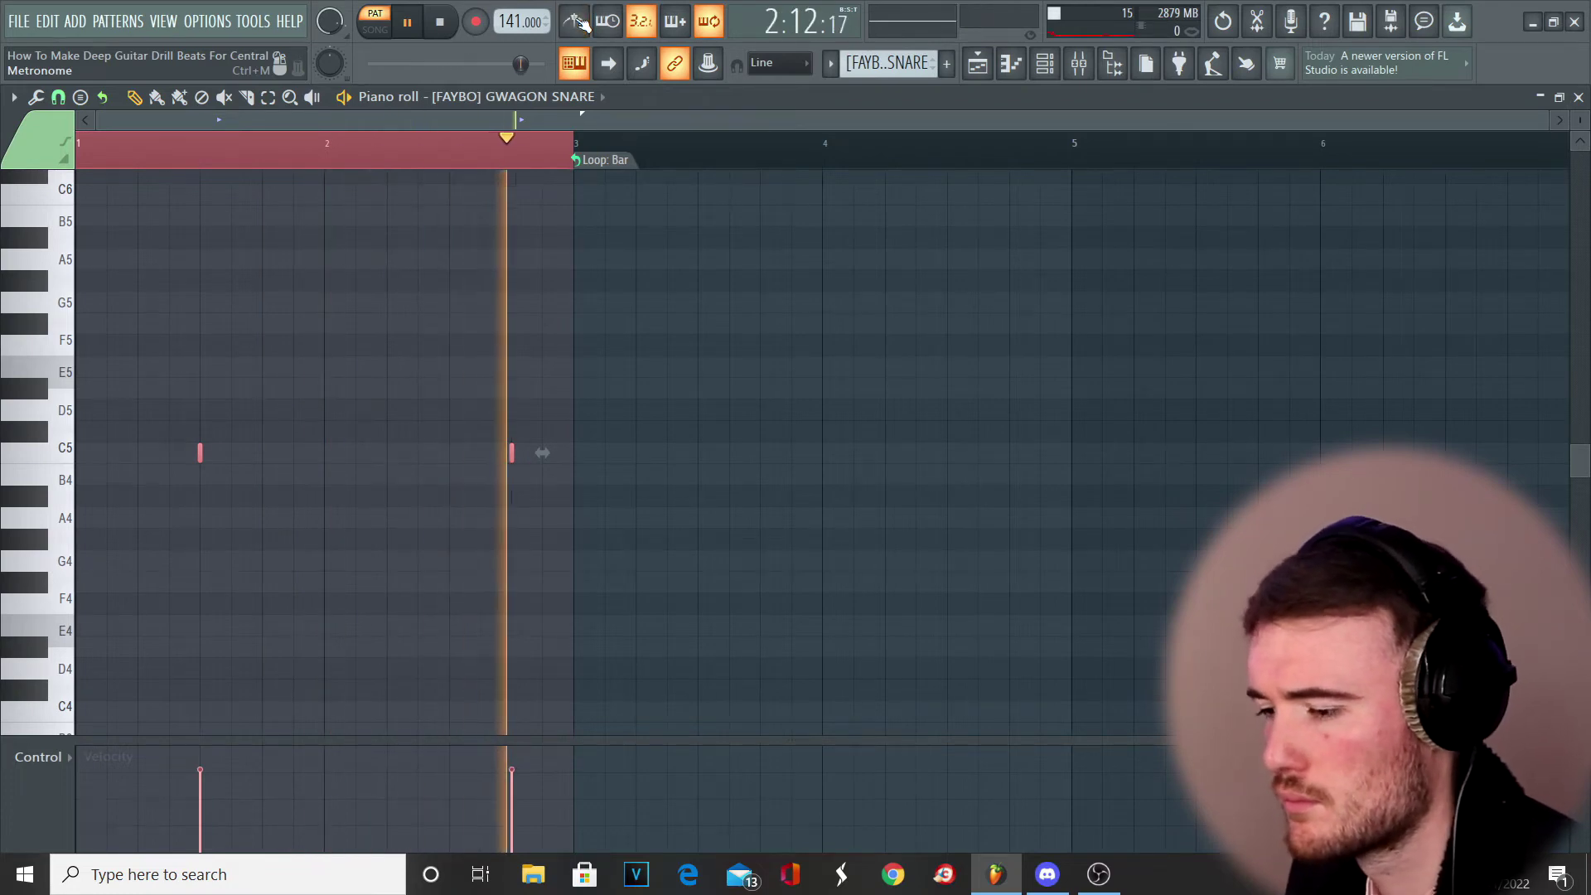
{"action": "left_click", "coordinate": [1045, 63]}
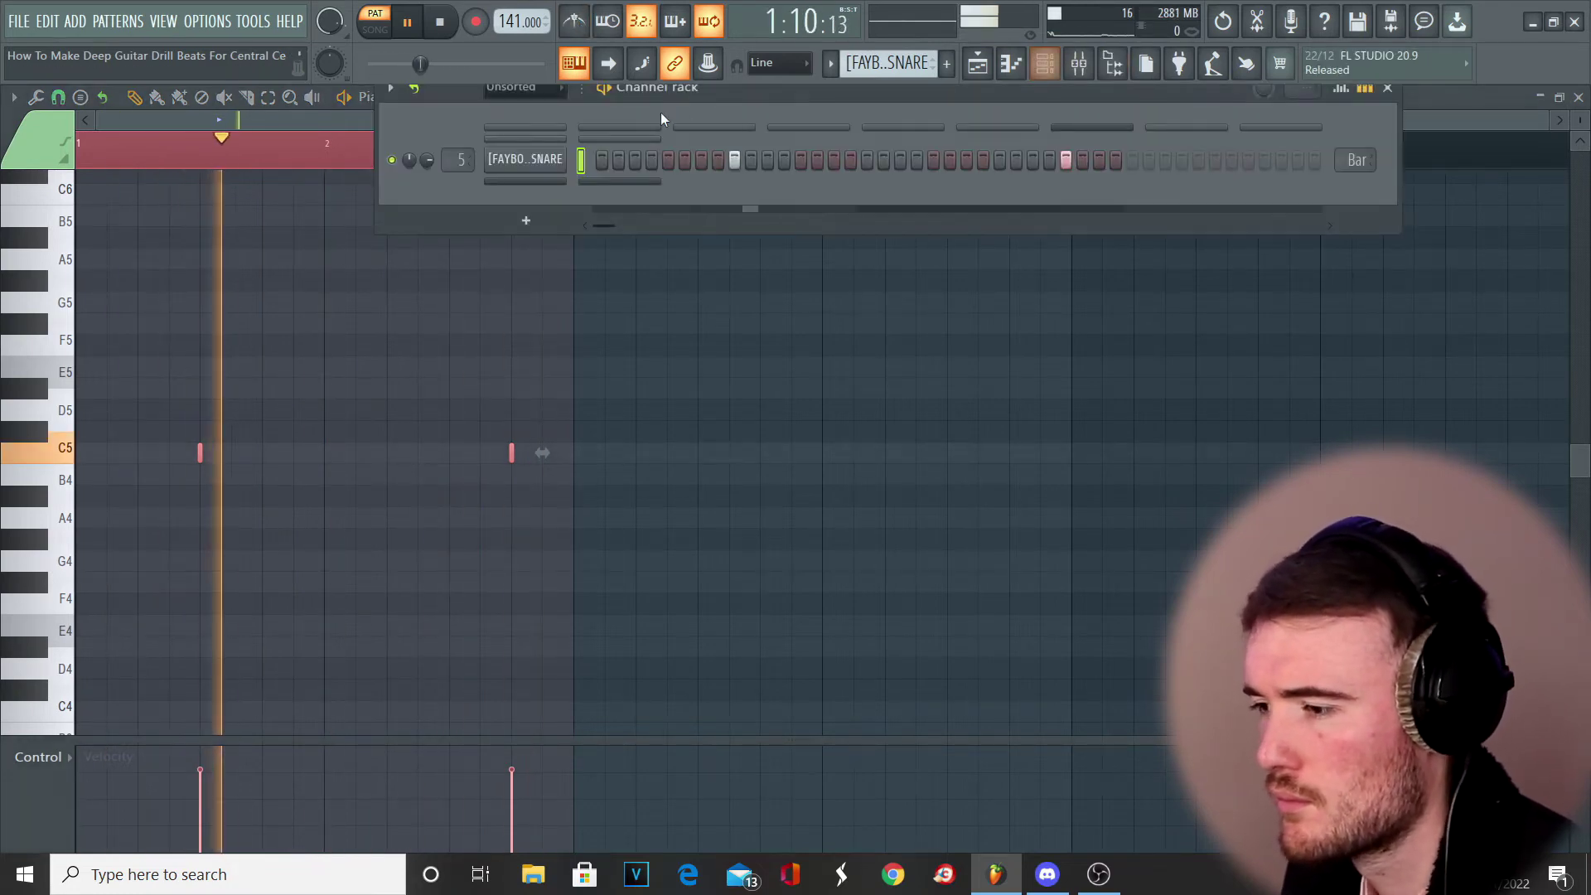
{"action": "left_click", "coordinate": [515, 166]}
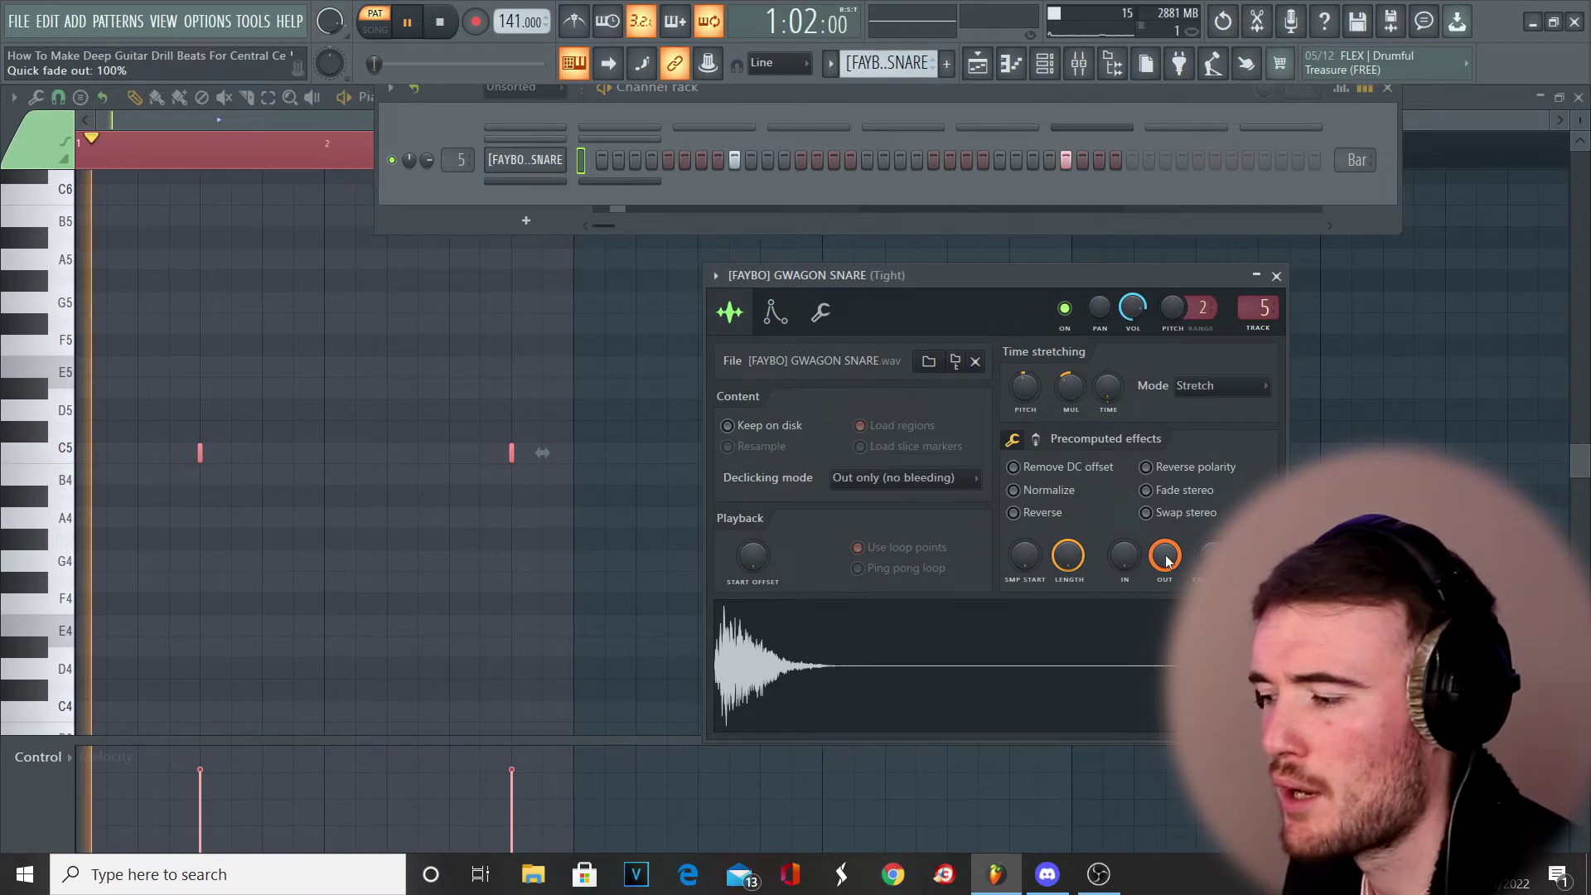
{"action": "mouse_move", "coordinate": [1164, 555]}
{"action": "left_mouse_down"}
{"action": "mouse_move", "coordinate": [1164, 597]}
{"action": "mouse_move", "coordinate": [1166, 560]}
{"action": "left_mouse_up"}
{"action": "key", "text": "Escape"}
{"action": "key", "text": "space"}
{"action": "left_click", "coordinate": [978, 65]}
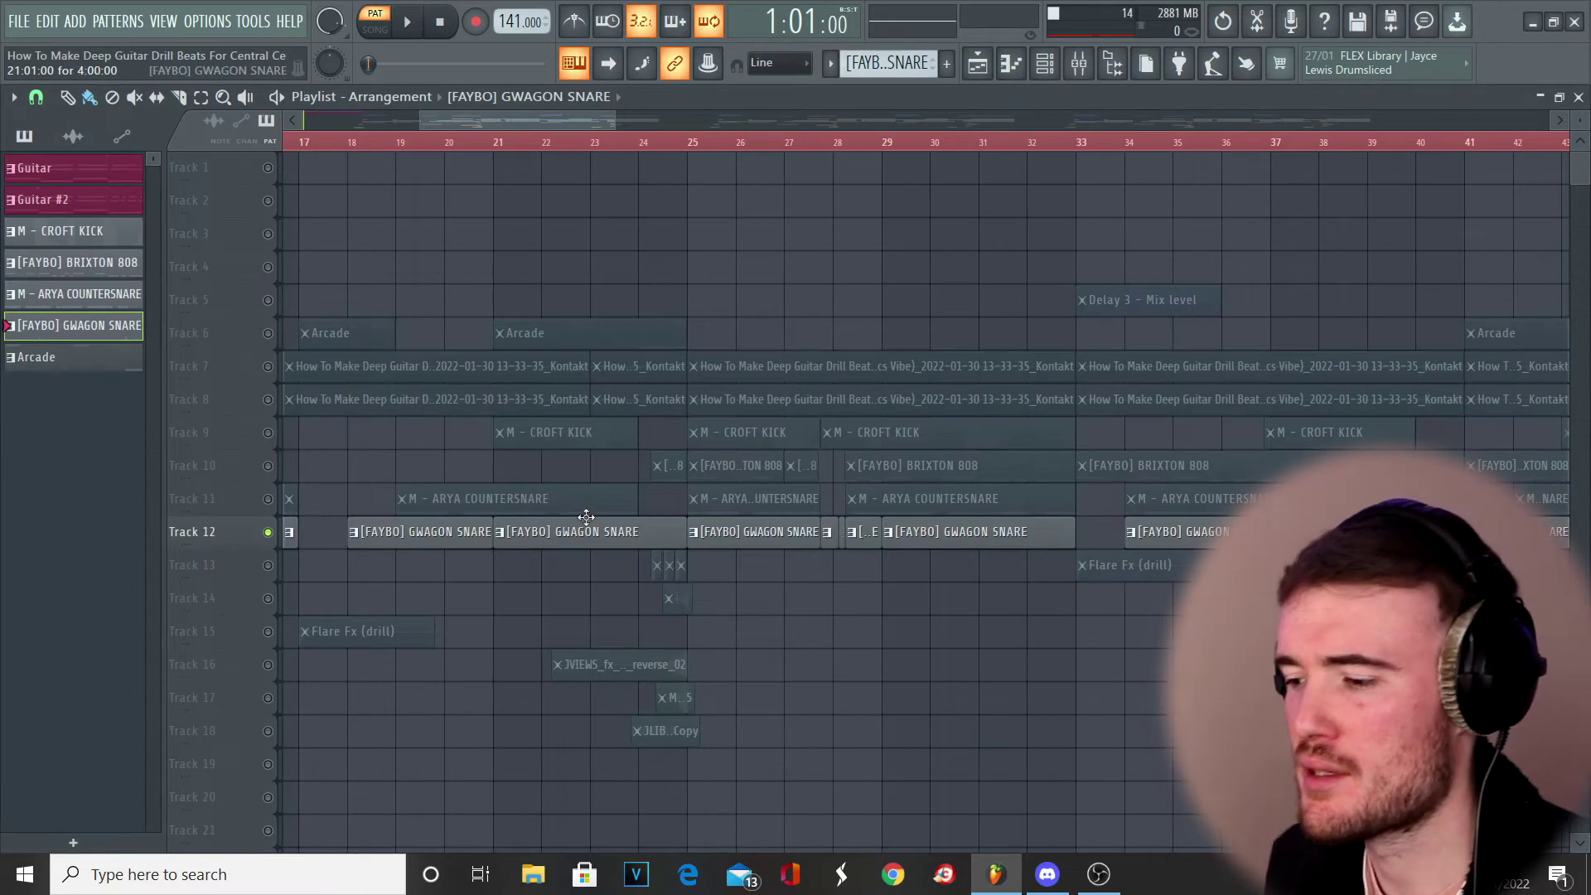
- Replace the countersnare's bar-1 C5 notes with a few short C5 hits
{"action": "double_click", "coordinate": [409, 505]}
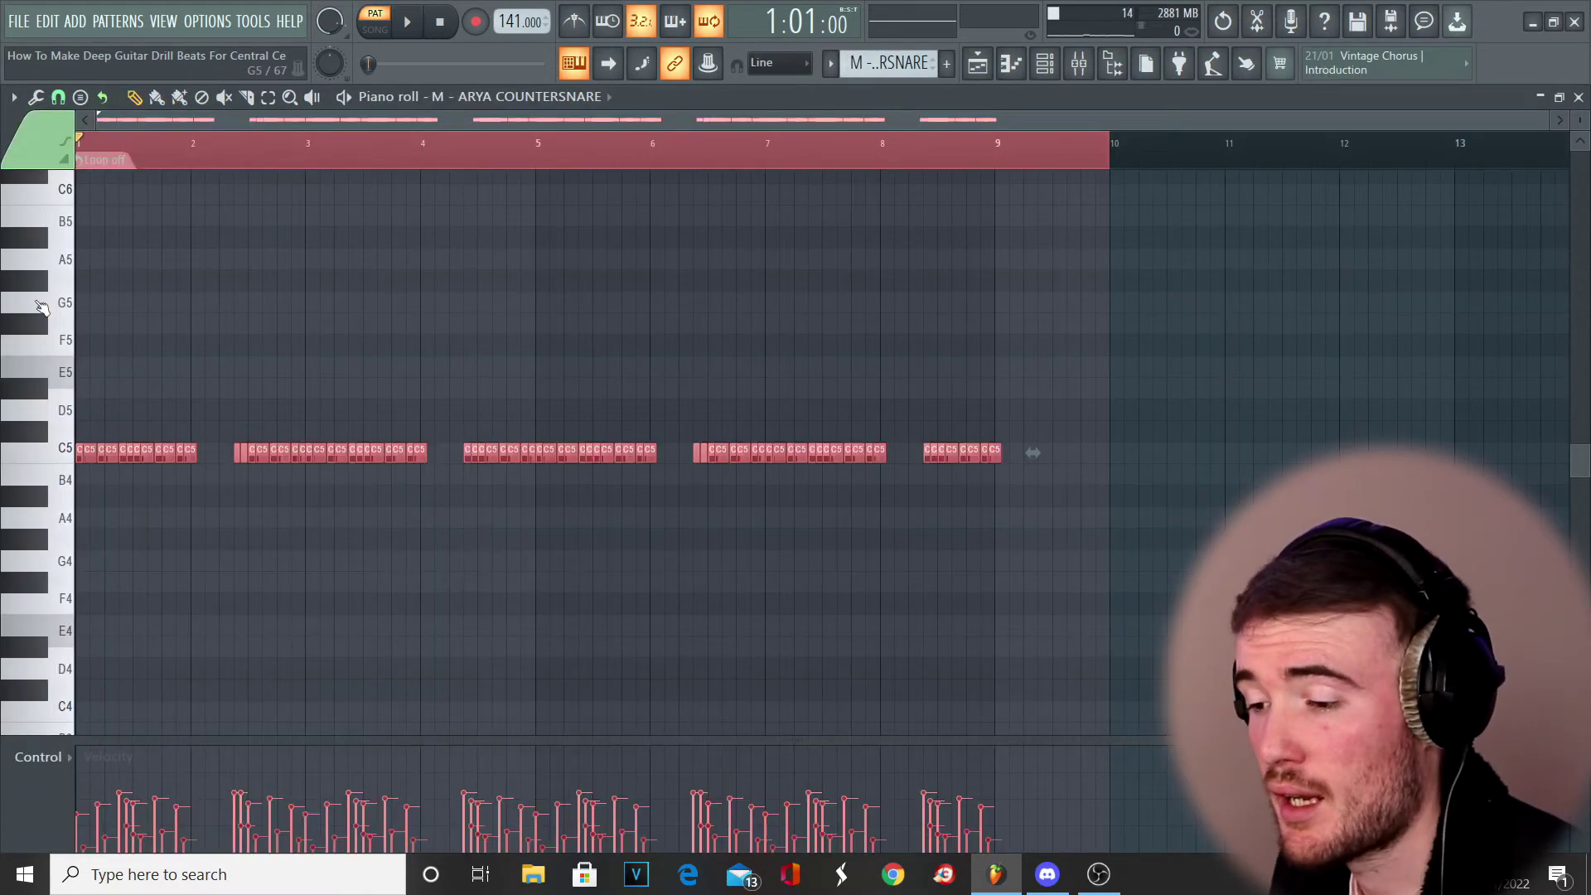
{"action": "scroll", "coordinate": [217, 515], "scroll_direction": "up", "scroll_amount": 3}
{"action": "scroll", "coordinate": [217, 515], "scroll_direction": "down", "scroll_amount": 3}
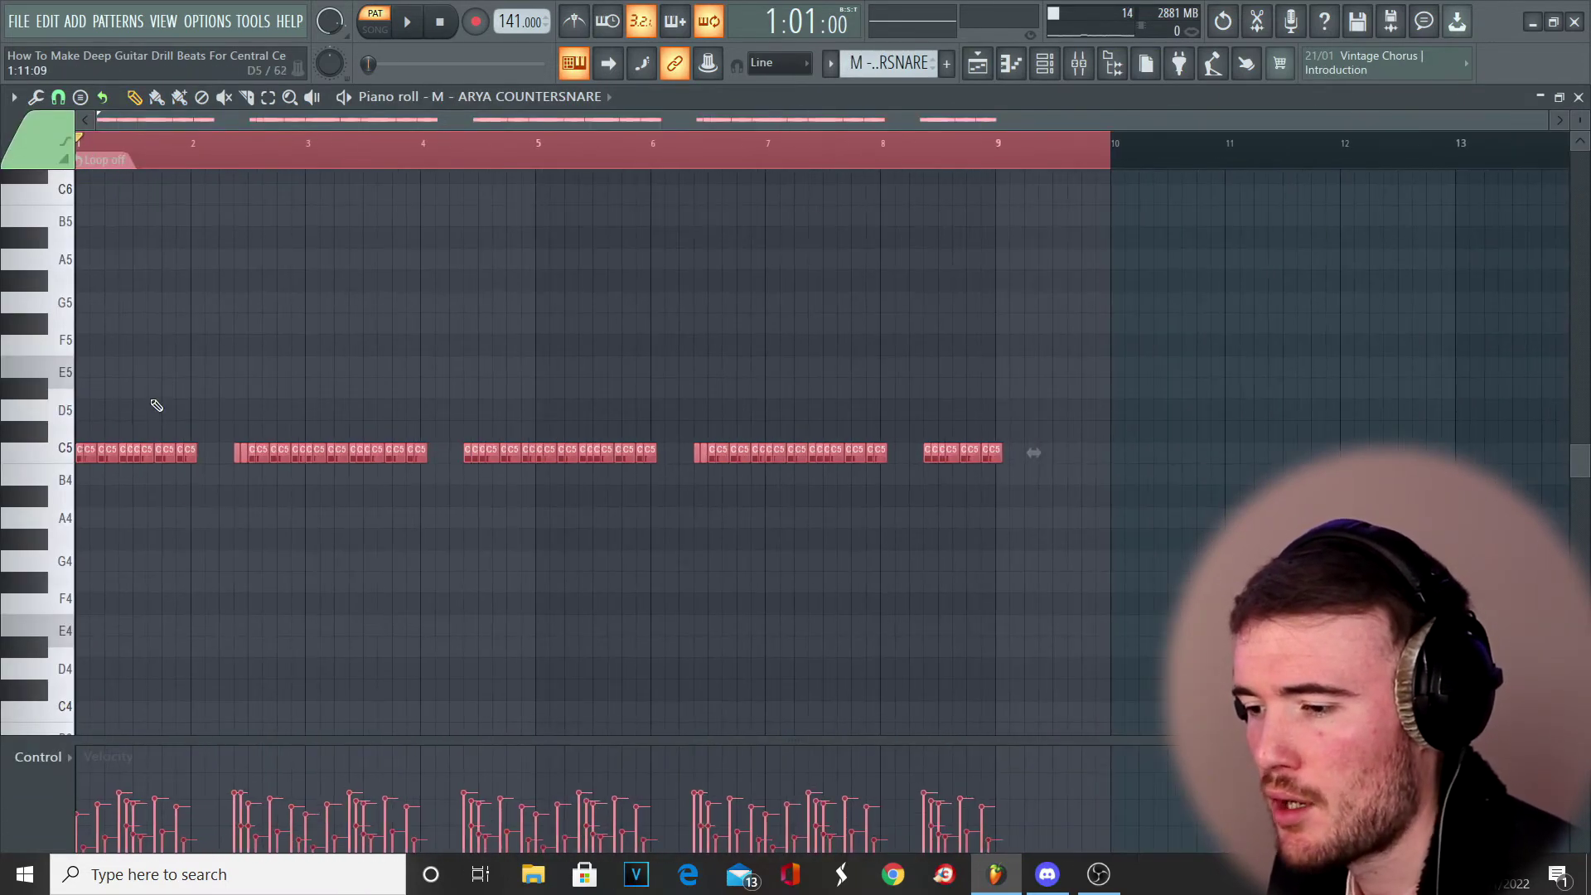
{"action": "key", "text": "ctrl+a"}
{"action": "scroll", "coordinate": [151, 403], "scroll_direction": "up", "scroll_amount": 2}
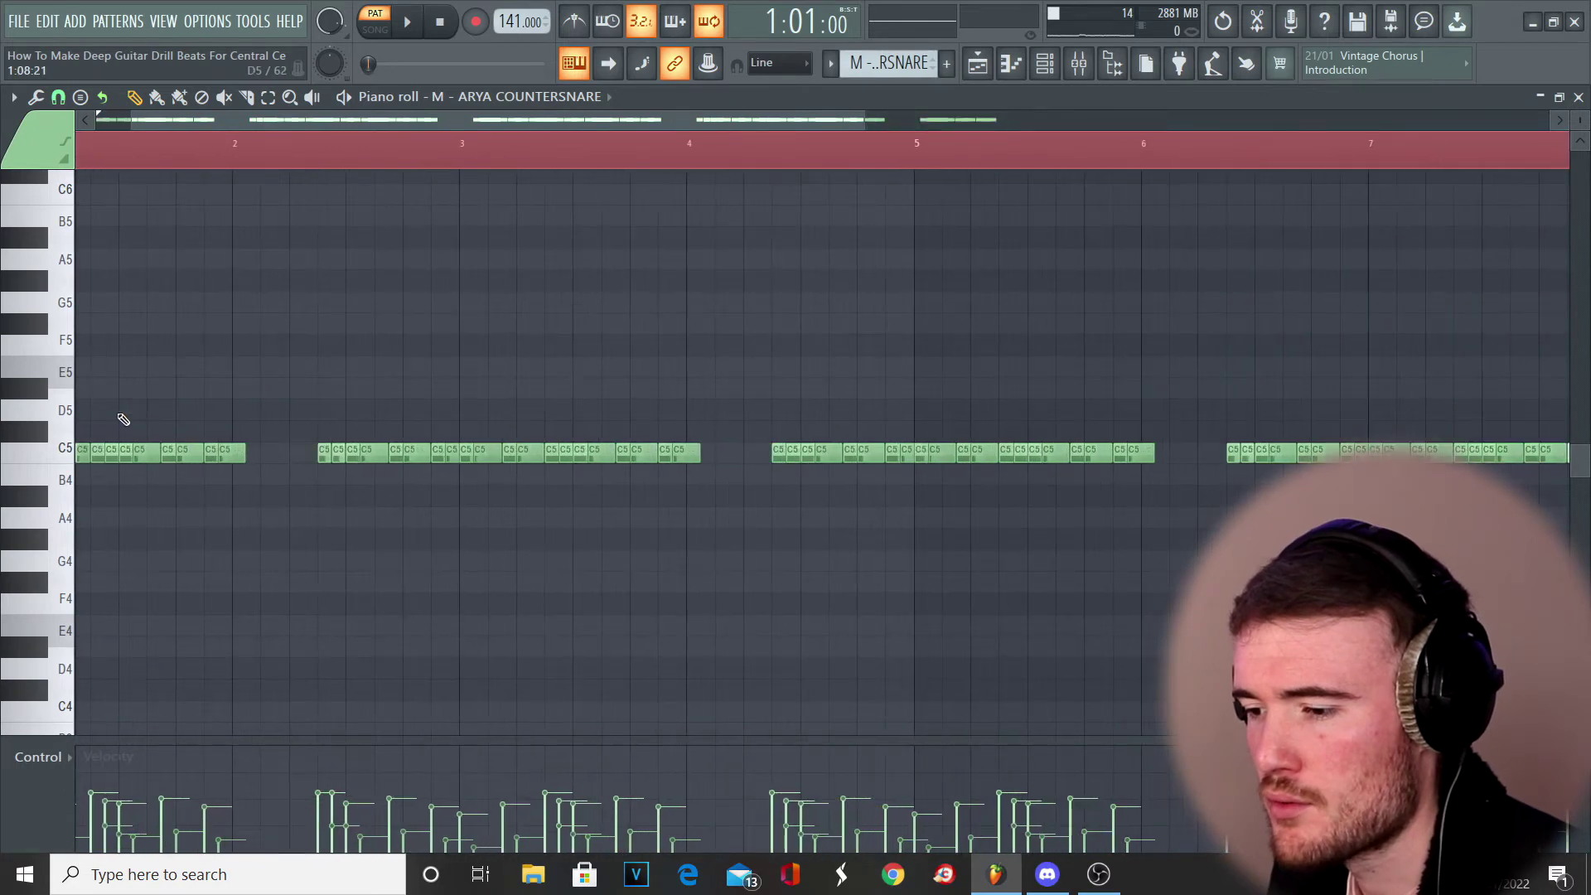
{"action": "scroll", "coordinate": [243, 480], "scroll_direction": "down", "scroll_amount": 1}
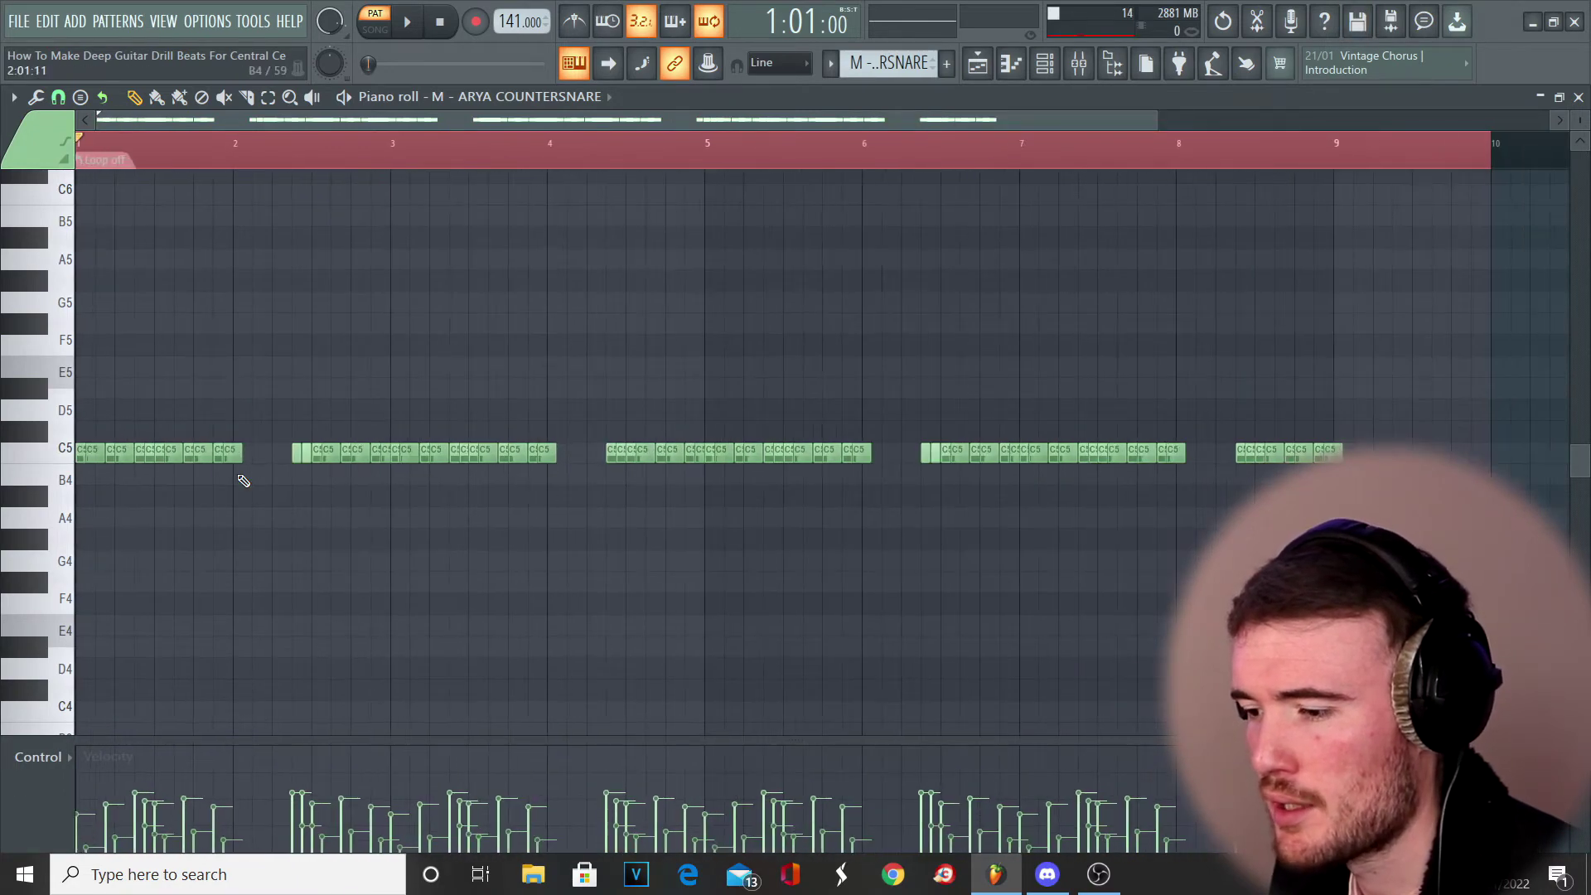
{"action": "left_click_drag", "start_coordinate": [249, 481], "coordinate": [2, 415]}
{"action": "key", "text": "Delete"}
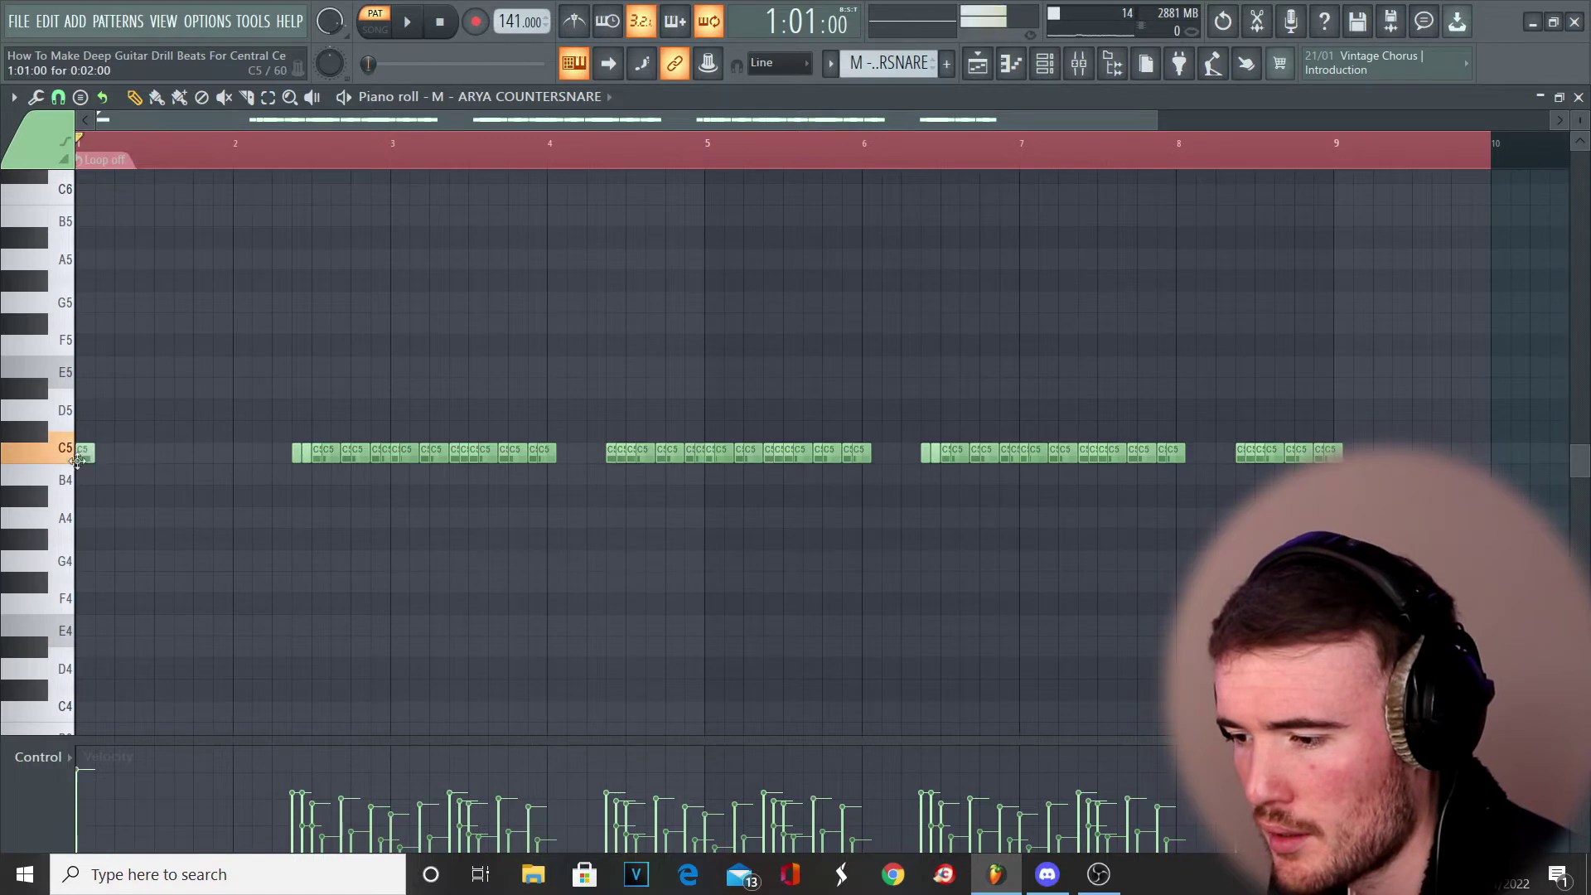
{"action": "left_click_drag", "start_coordinate": [76, 461], "coordinate": [170, 459]}
- Play back the edited ARYA COUNTERSNARE pattern to hear the new hits
{"action": "scroll", "coordinate": [170, 458], "scroll_direction": "down", "scroll_amount": 1}
{"action": "key", "text": "space"}
{"action": "key", "text": "space"}
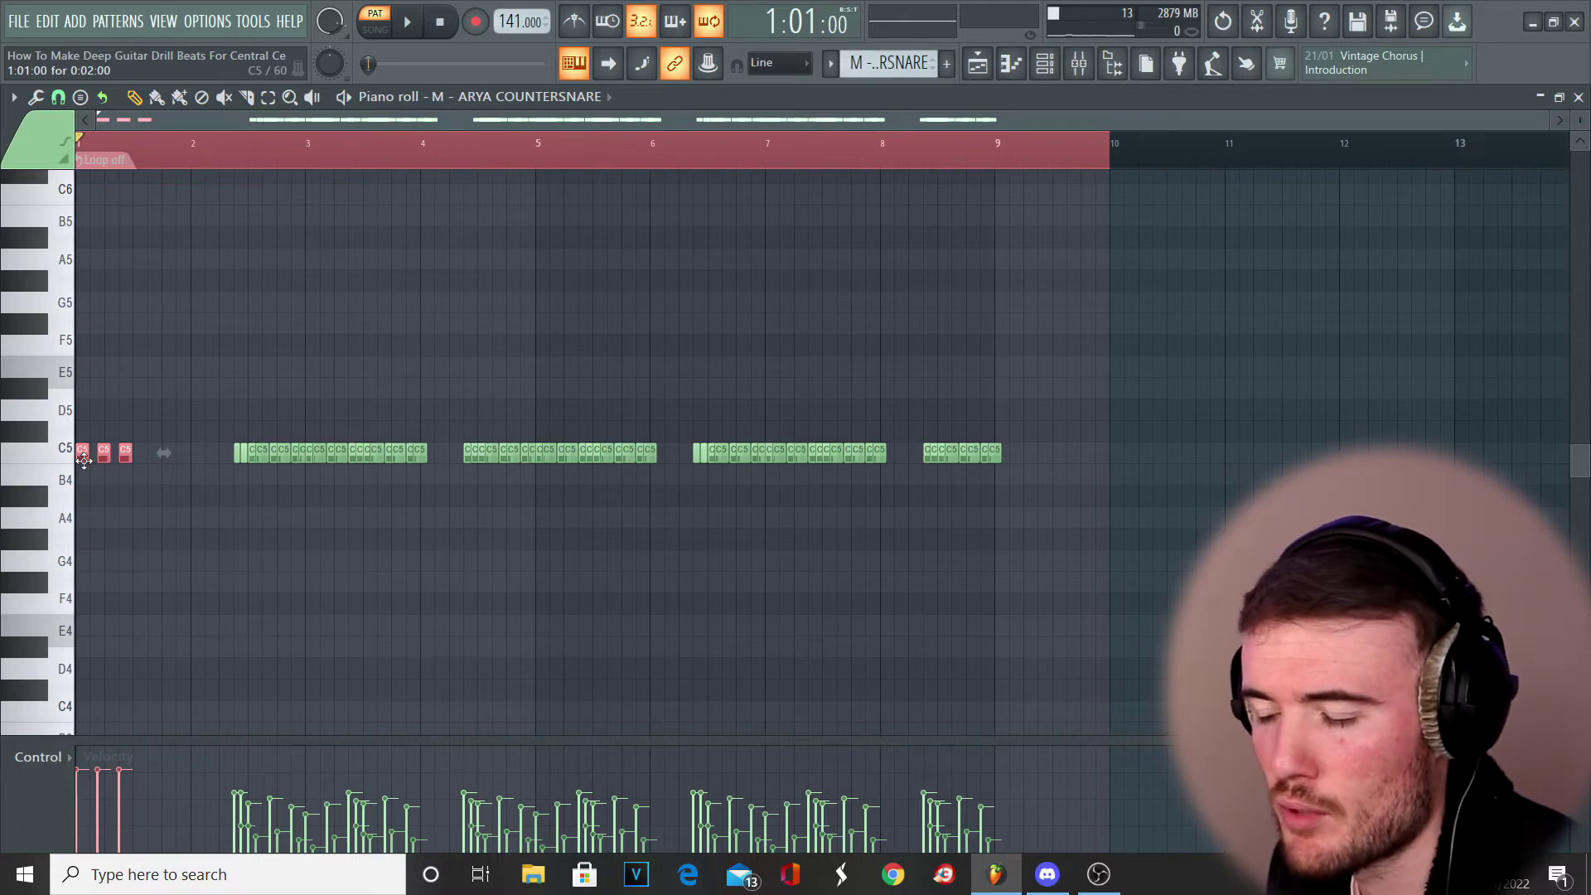
{"action": "scroll", "coordinate": [89, 462], "scroll_direction": "up", "scroll_amount": 3}
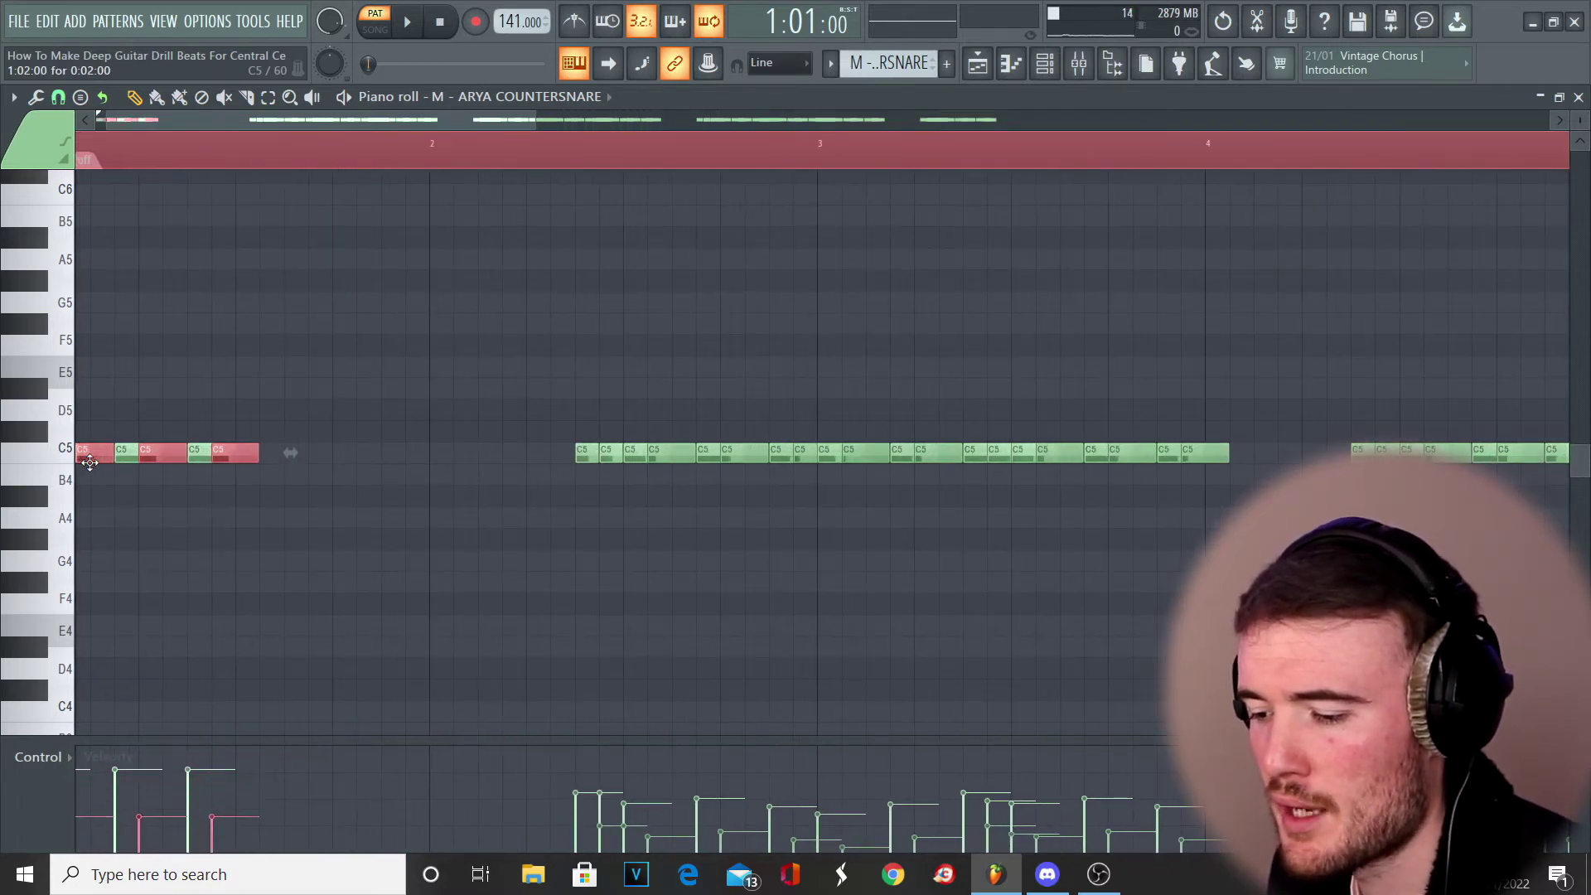
{"action": "key", "text": "space"}
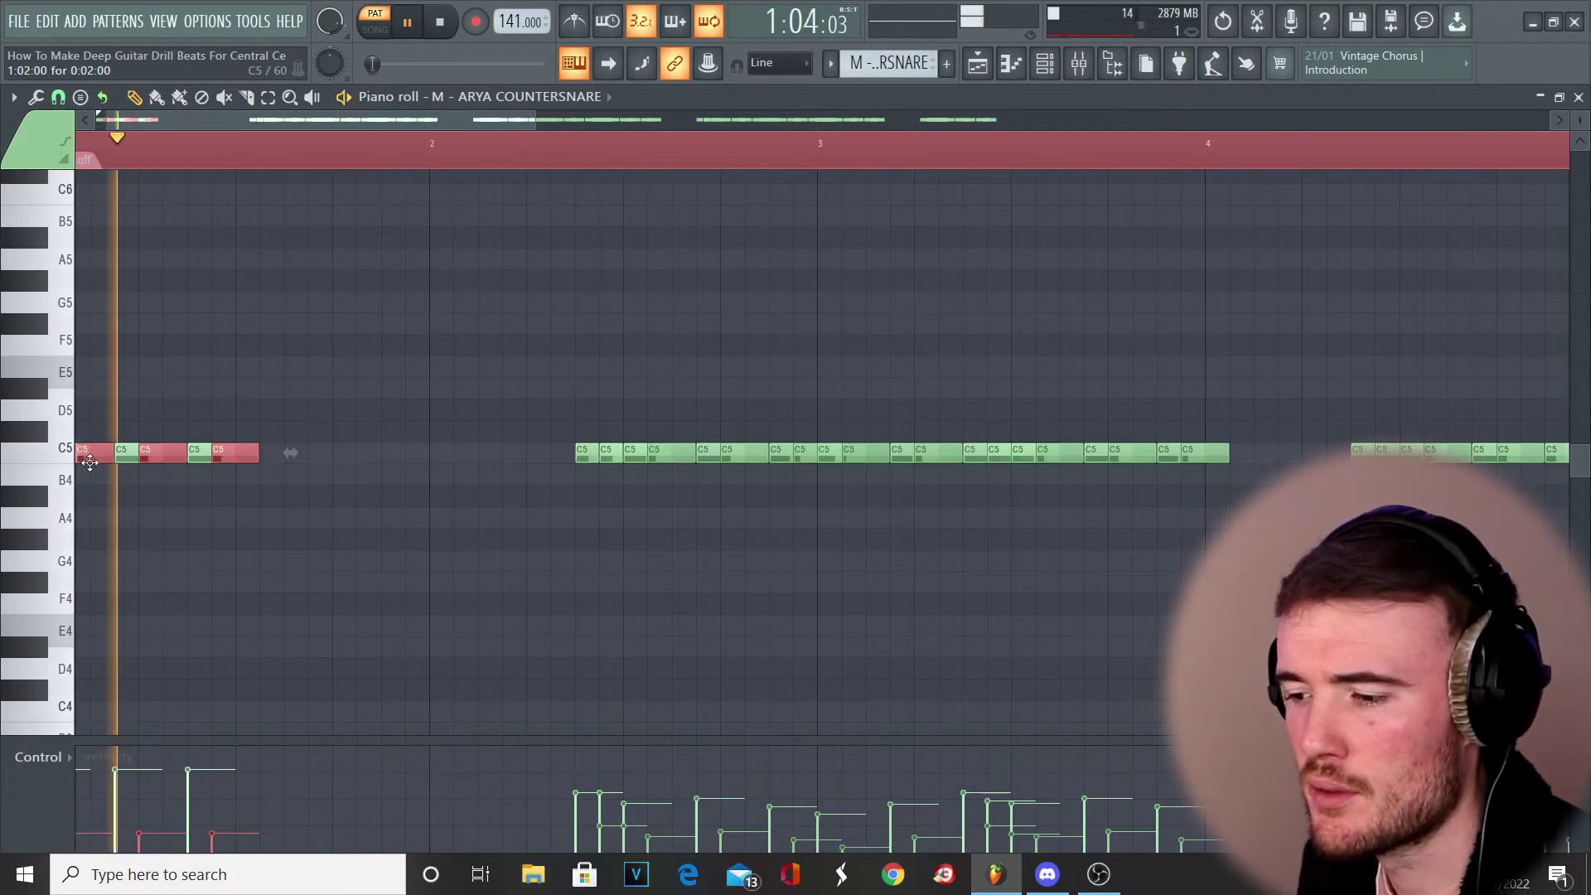
{"action": "key", "text": "space"}
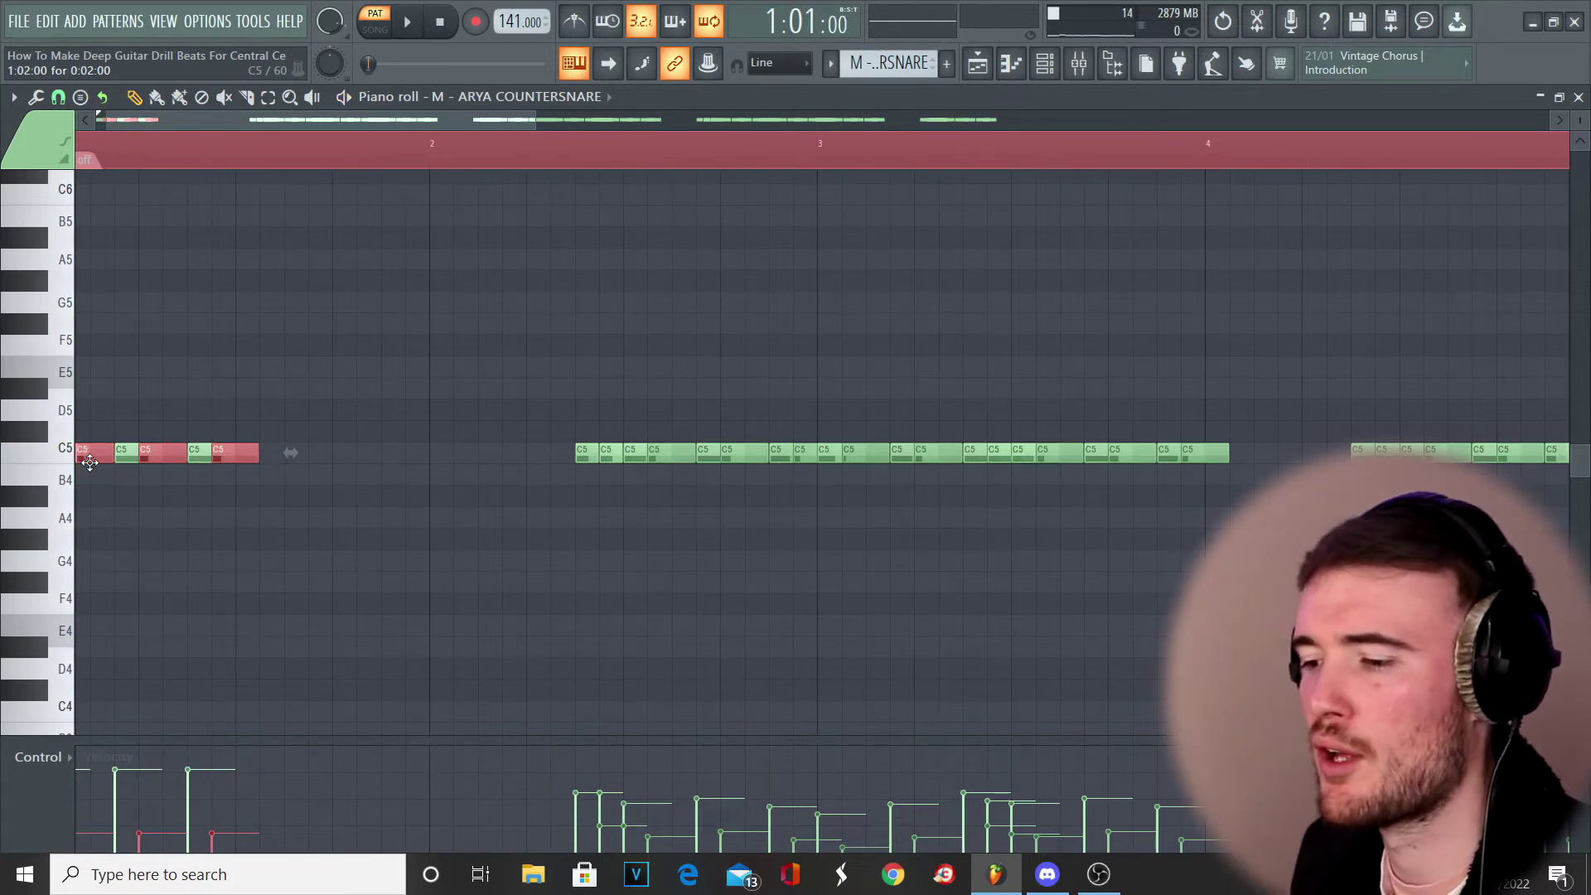
{"action": "scroll", "coordinate": [212, 490], "scroll_direction": "down", "scroll_amount": 3}
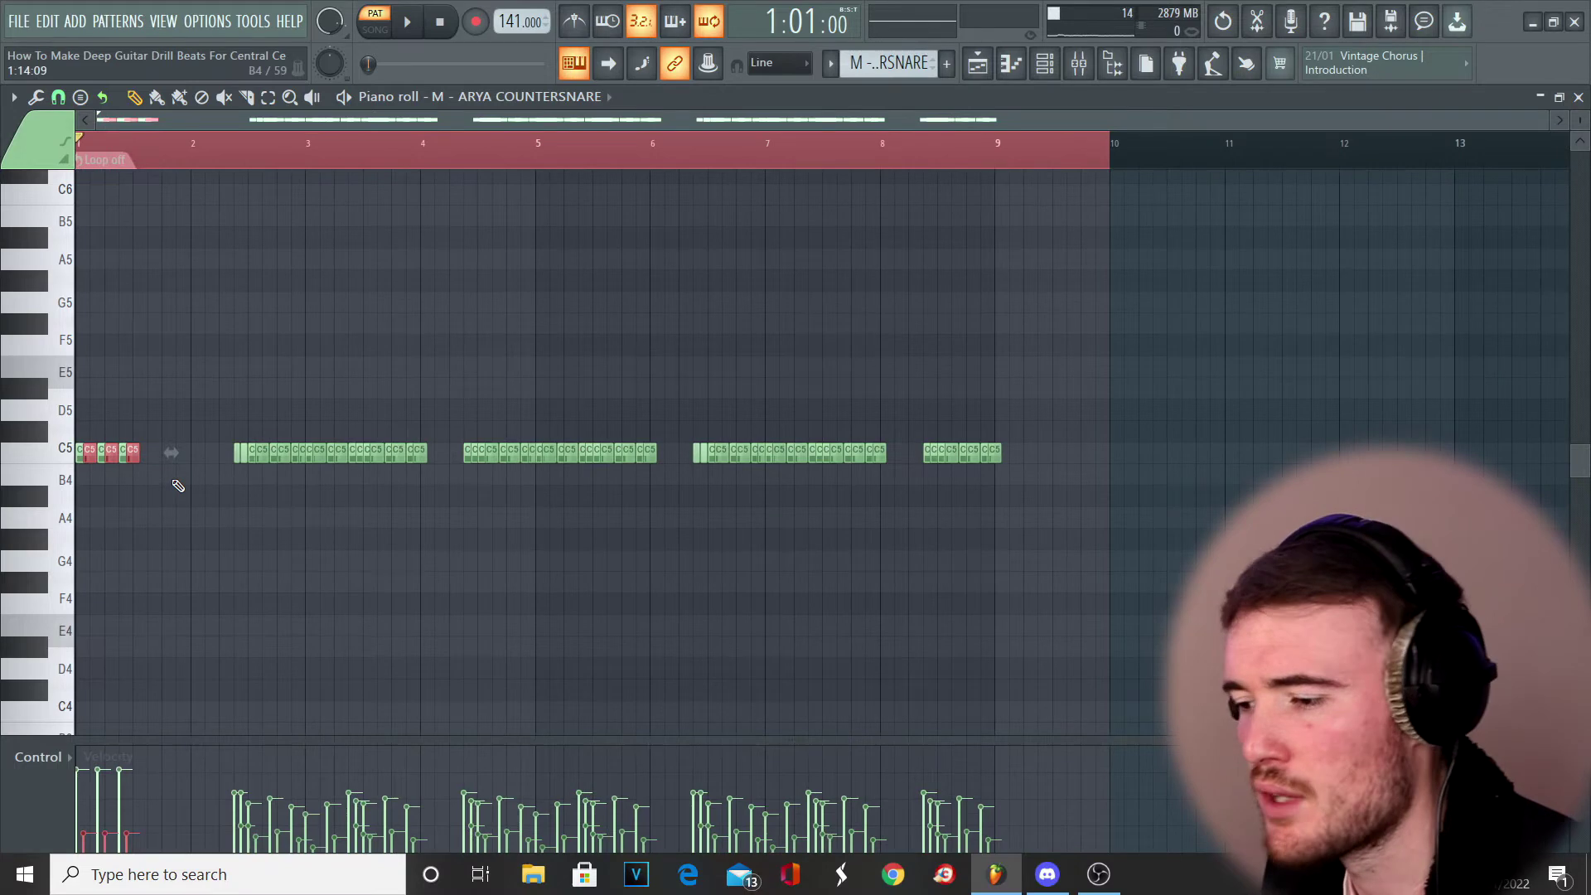
{"action": "scroll", "coordinate": [179, 484], "scroll_direction": "up", "scroll_amount": 3}
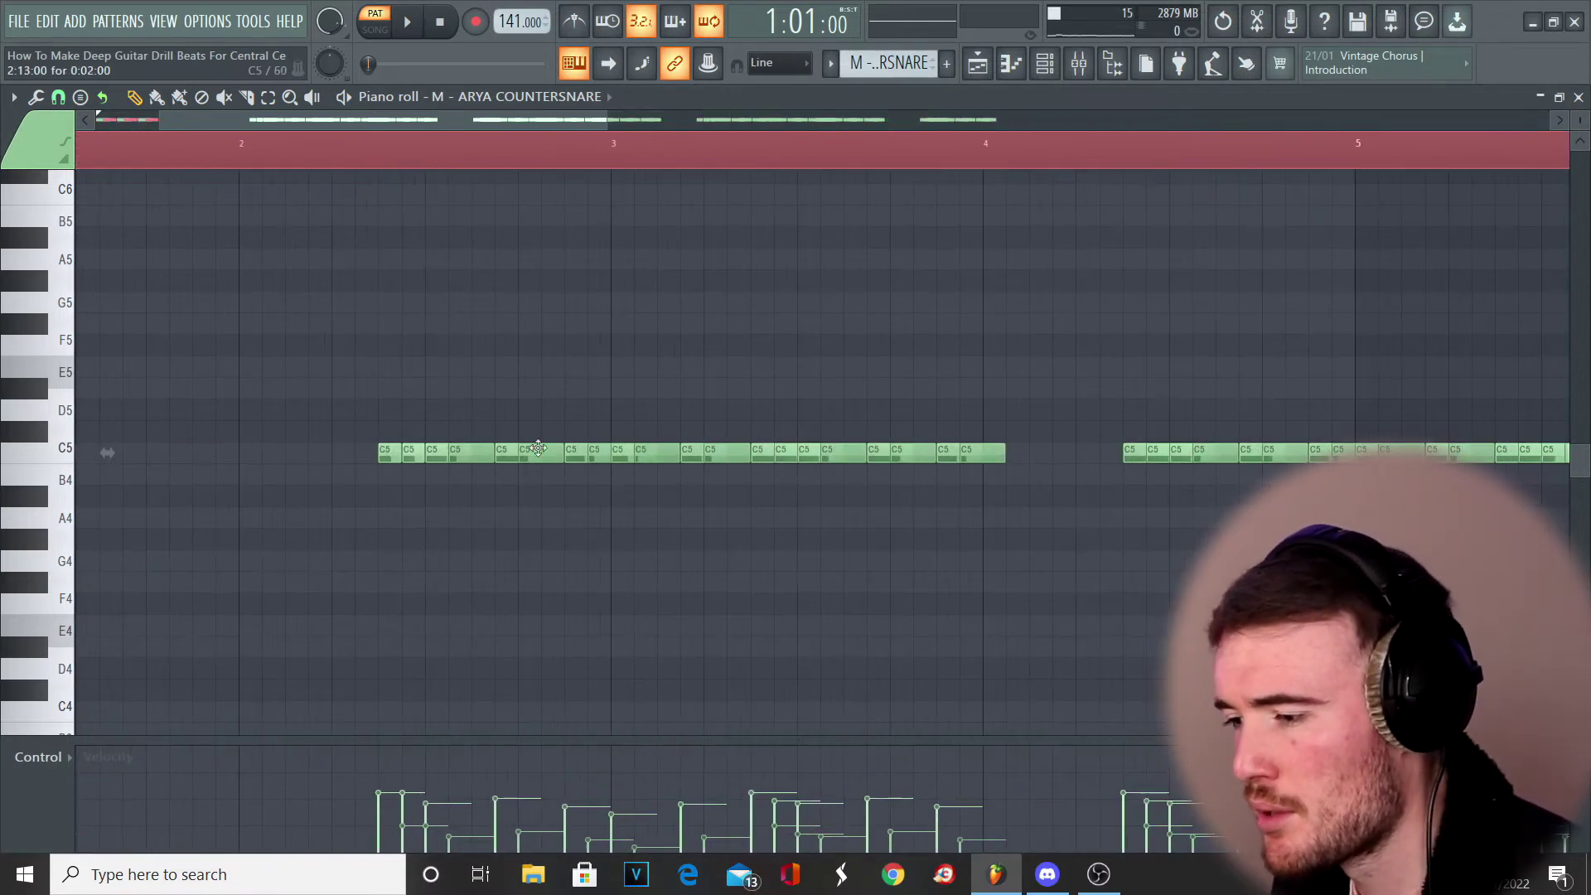
{"action": "scroll", "coordinate": [976, 451], "scroll_direction": "down", "scroll_amount": 3}
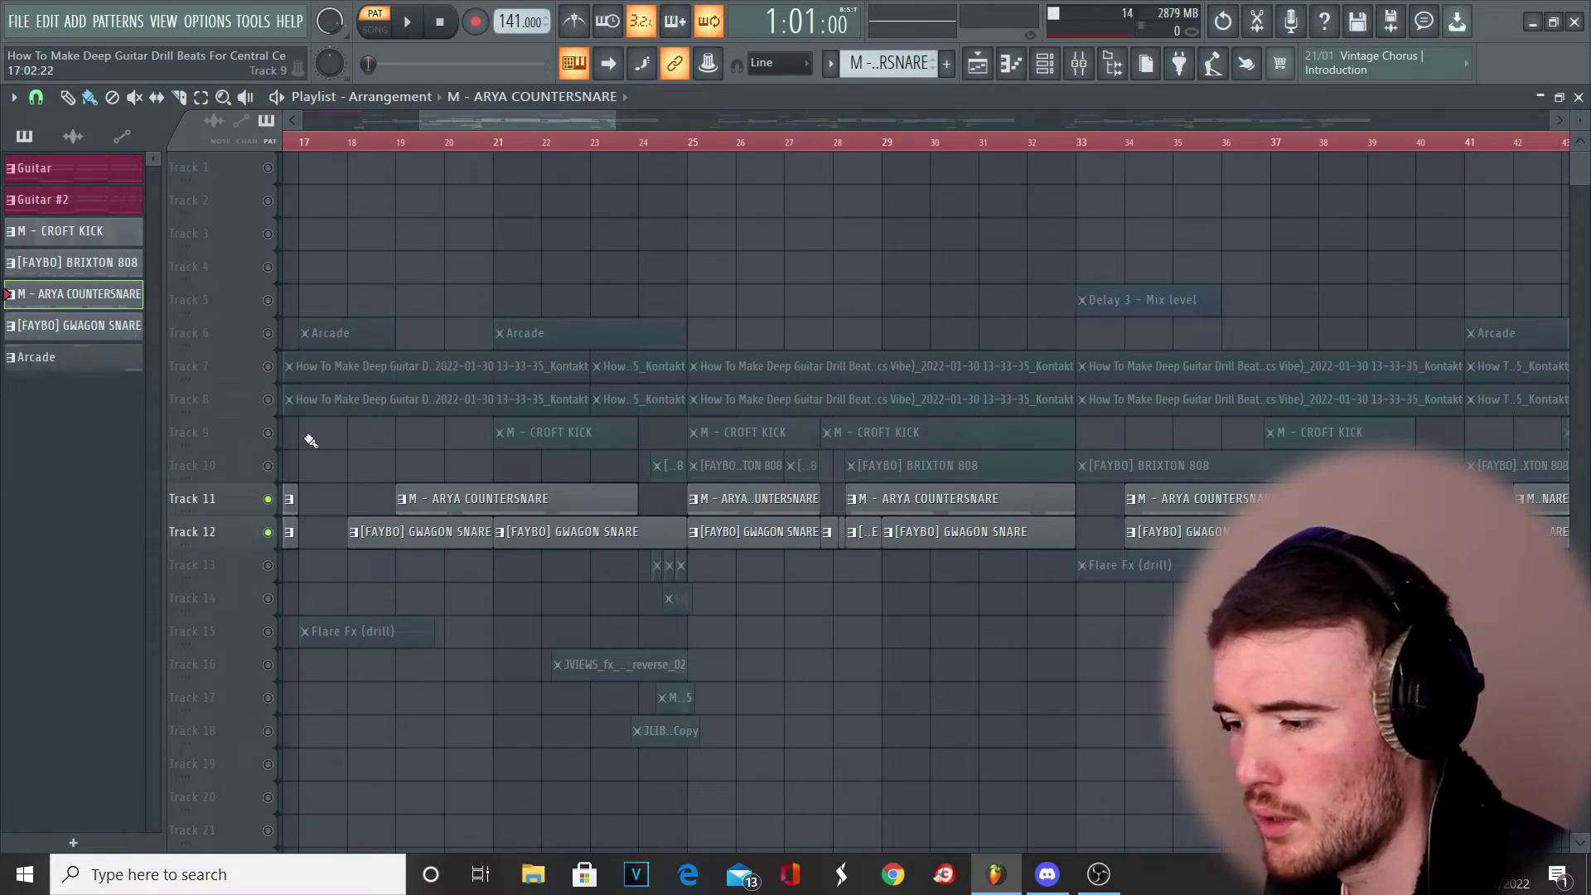
- Unmute Track 9's CROFT KICK, review its notes, and play the song from bar 25
{"action": "left_click", "coordinate": [268, 433]}
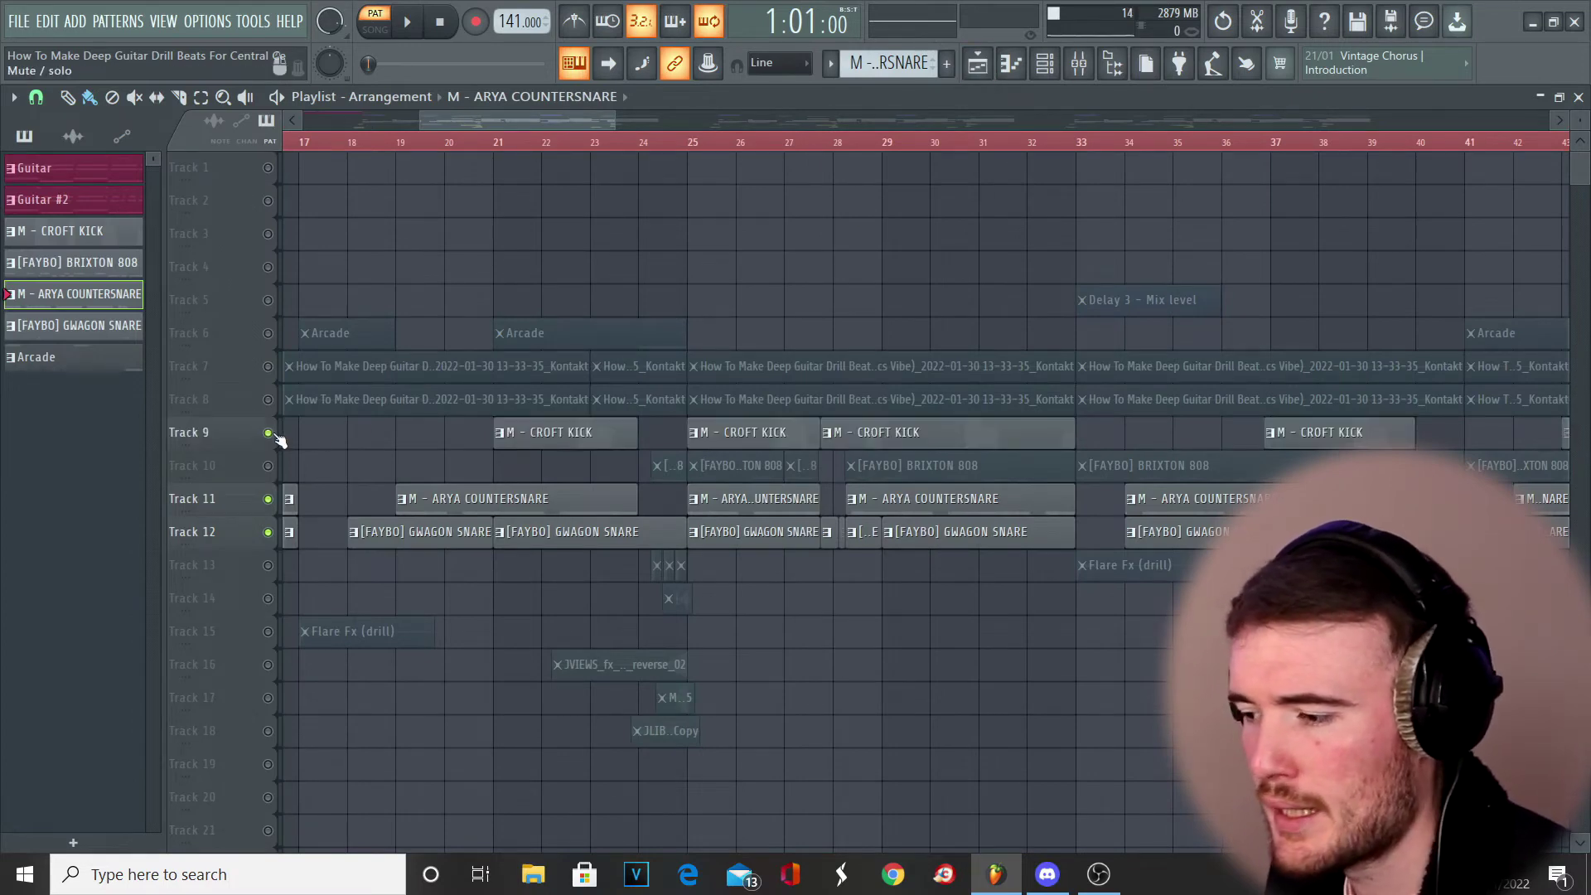
{"action": "double_click", "coordinate": [762, 437]}
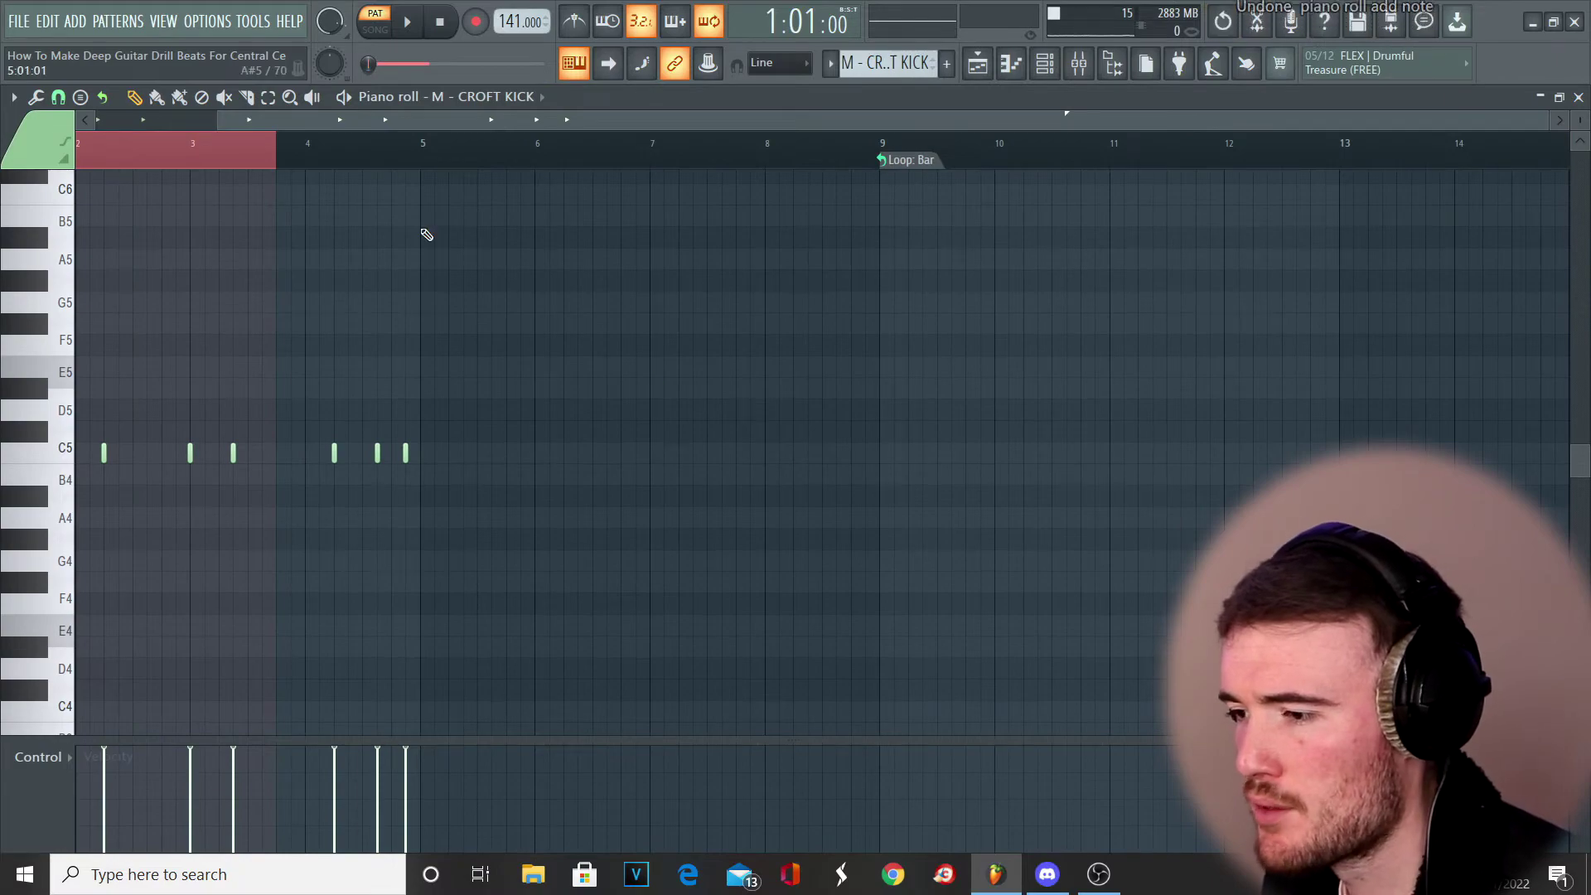
{"action": "key", "text": "ctrl+a"}
{"action": "scroll", "coordinate": [423, 234], "scroll_direction": "up", "scroll_amount": 2}
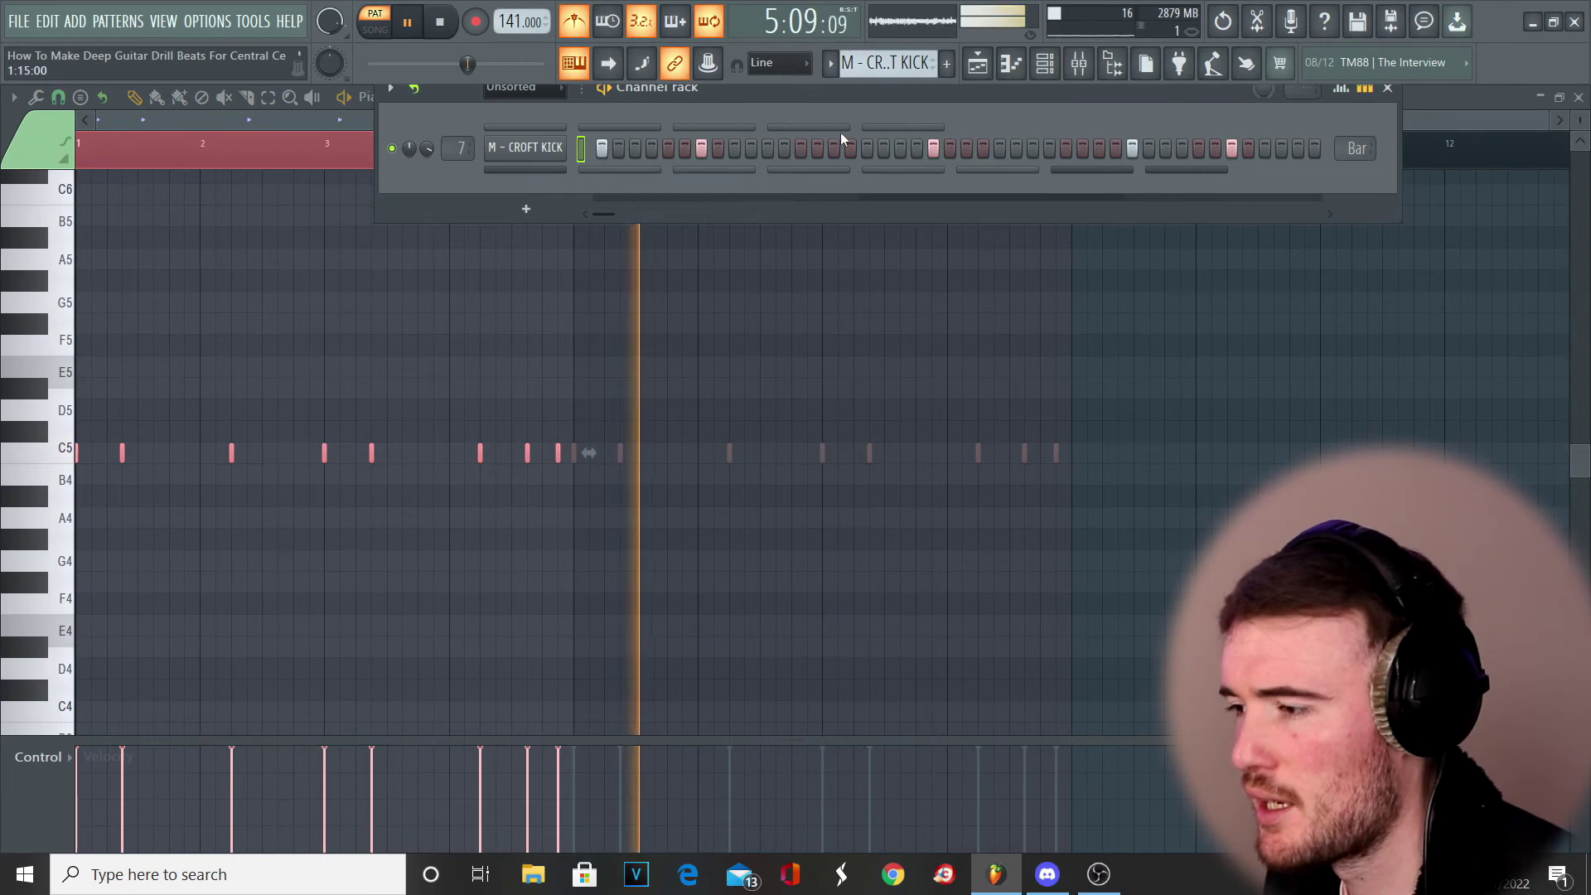
{"action": "left_click", "coordinate": [981, 70]}
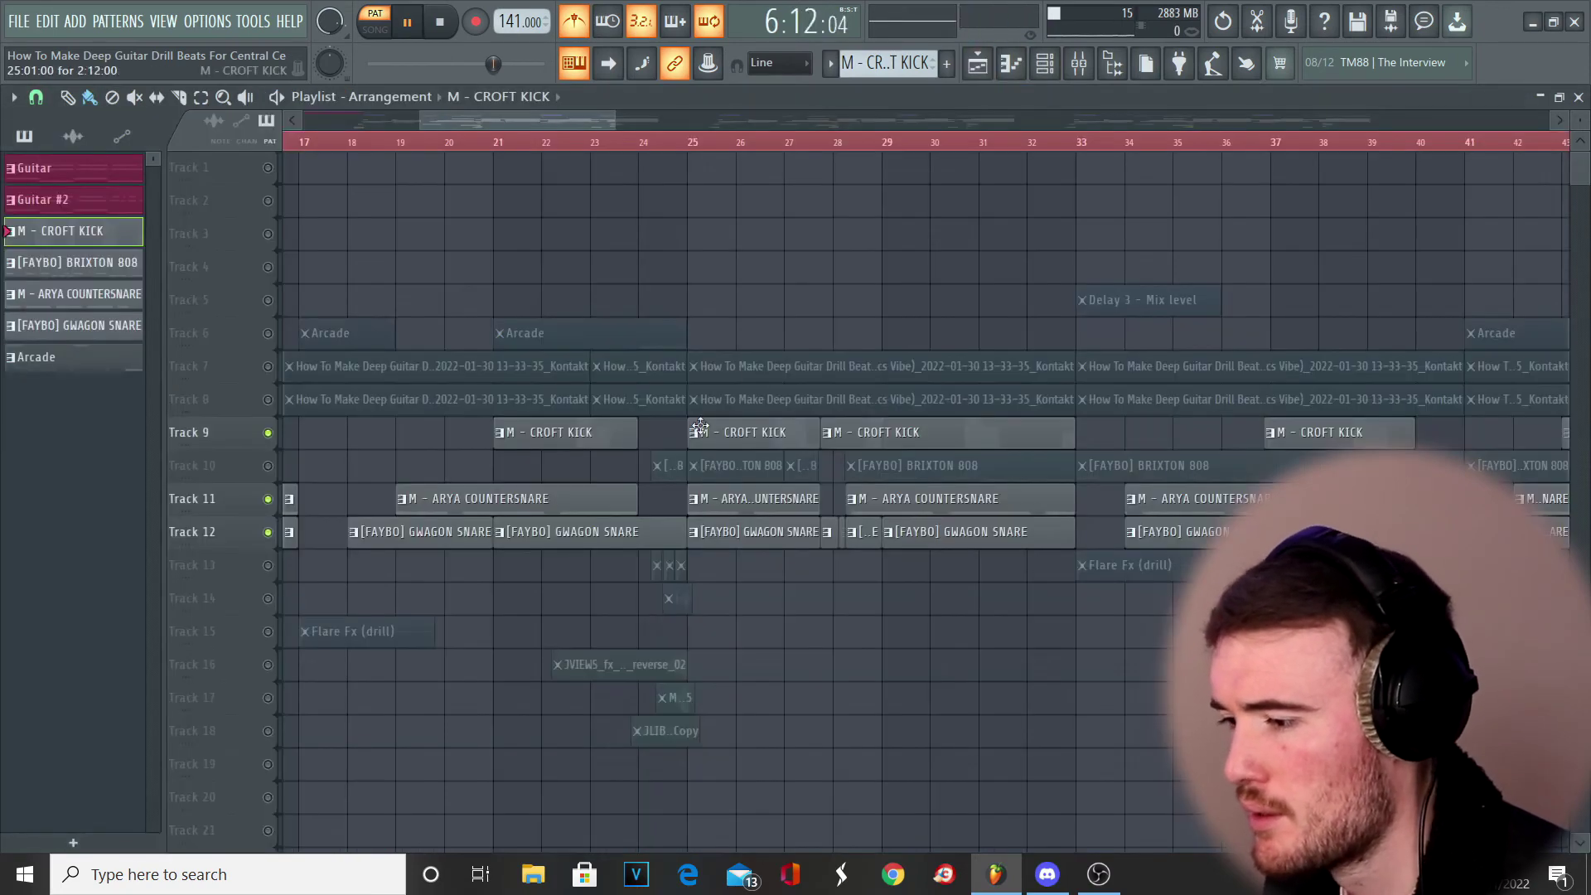
{"action": "left_click", "coordinate": [687, 133]}
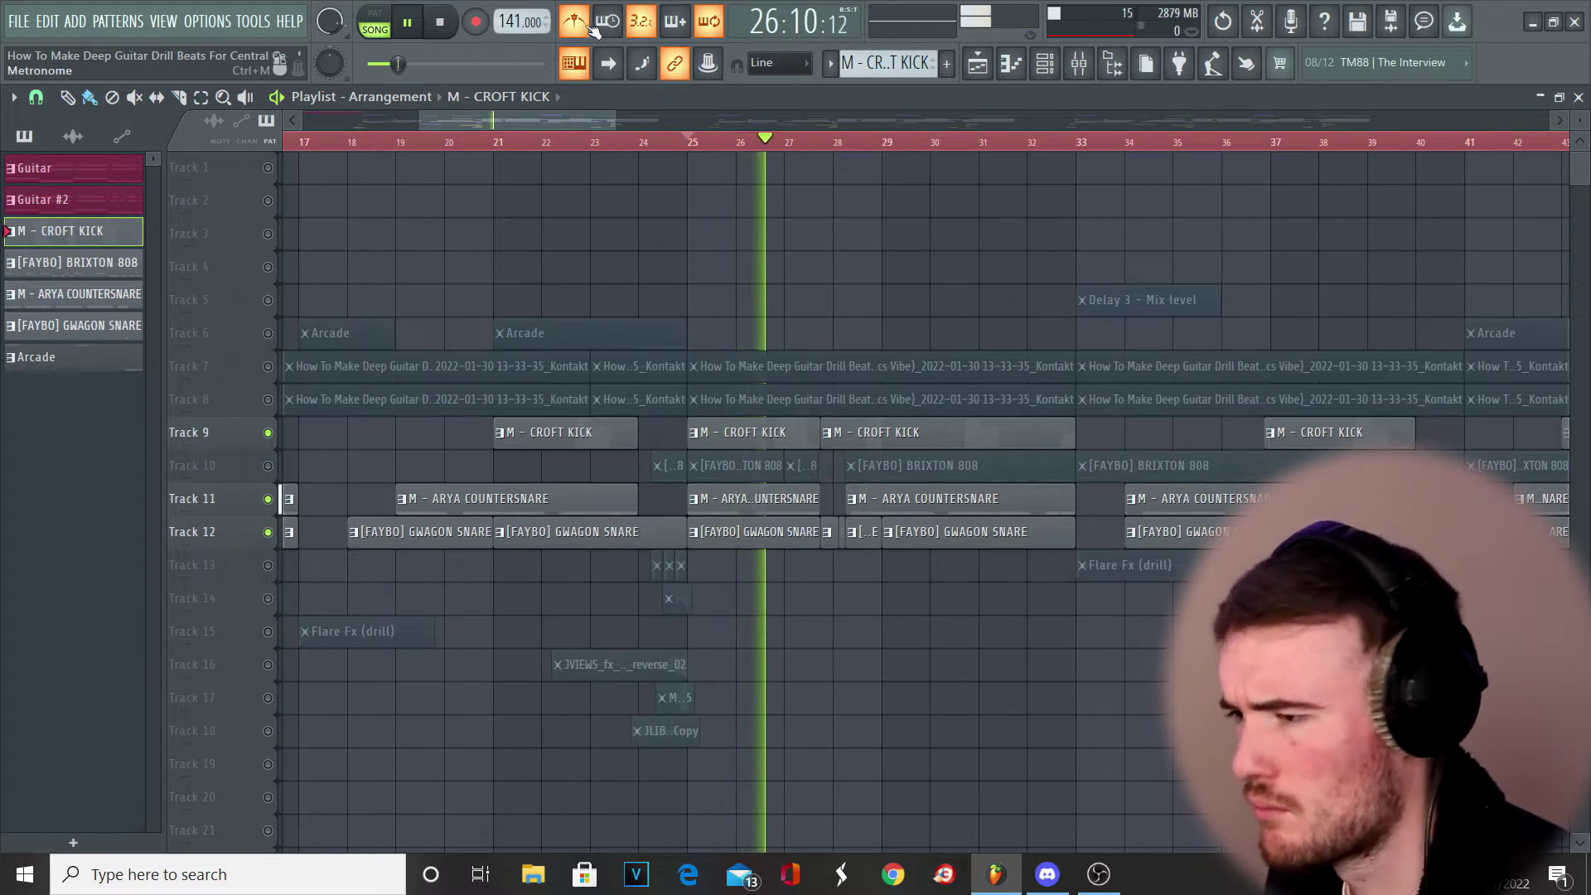
- Stop playback, check the channel rack, and return to the playlist with BRIXTON 808 active
{"action": "key", "text": "space"}
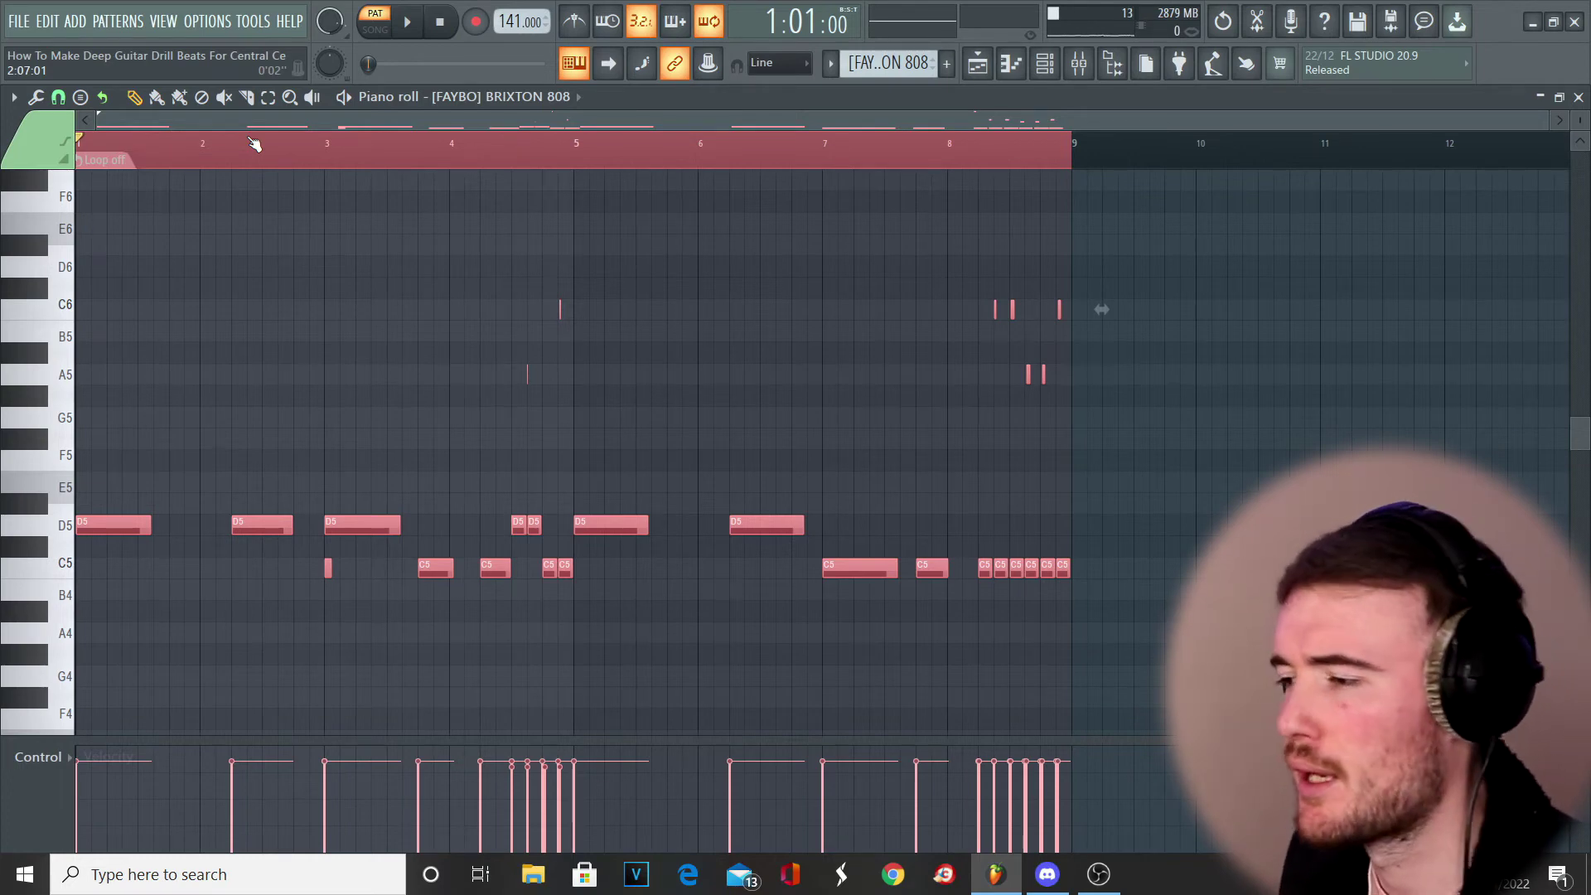
{"action": "left_click", "coordinate": [1045, 78]}
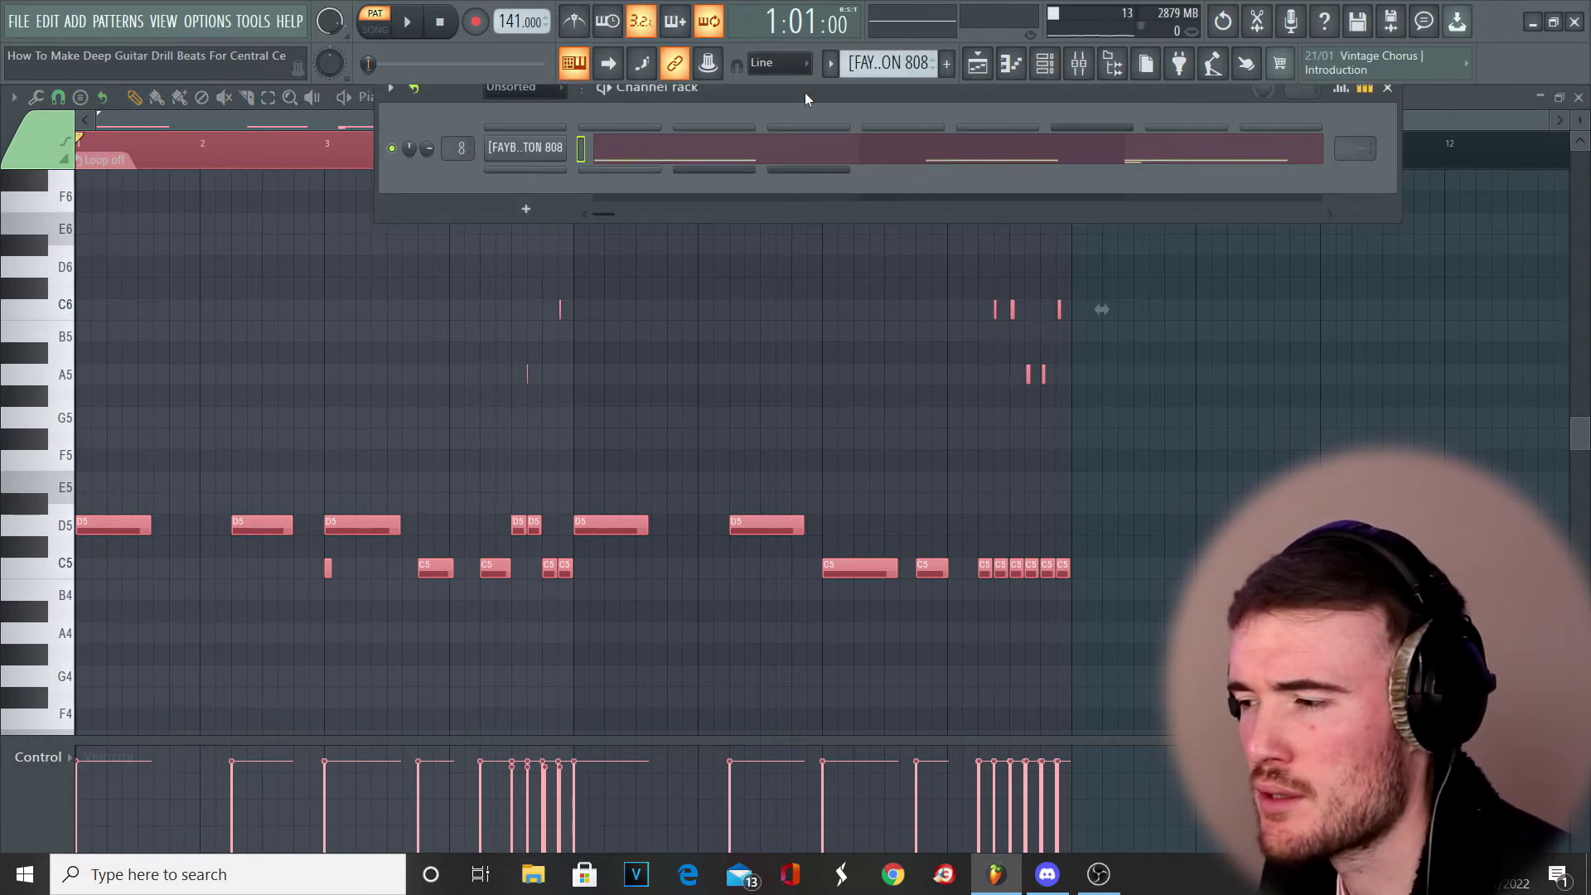
{"action": "left_click", "coordinate": [979, 68]}
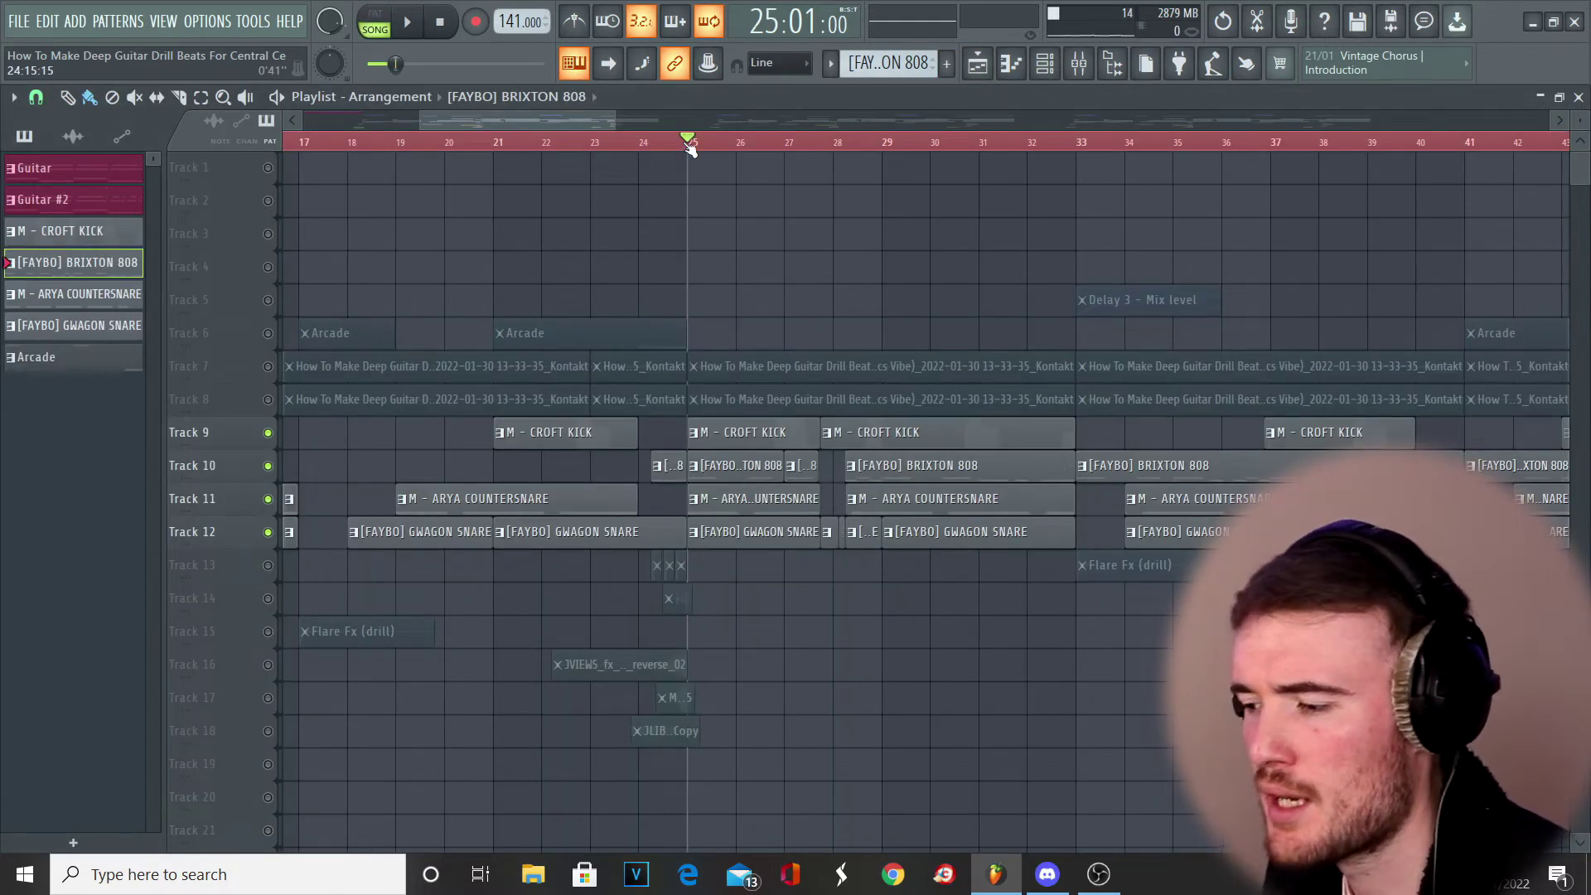
- Unmute the Track 7 and Track 8 guitar recordings and replay from bar 25
{"action": "key", "text": "space"}
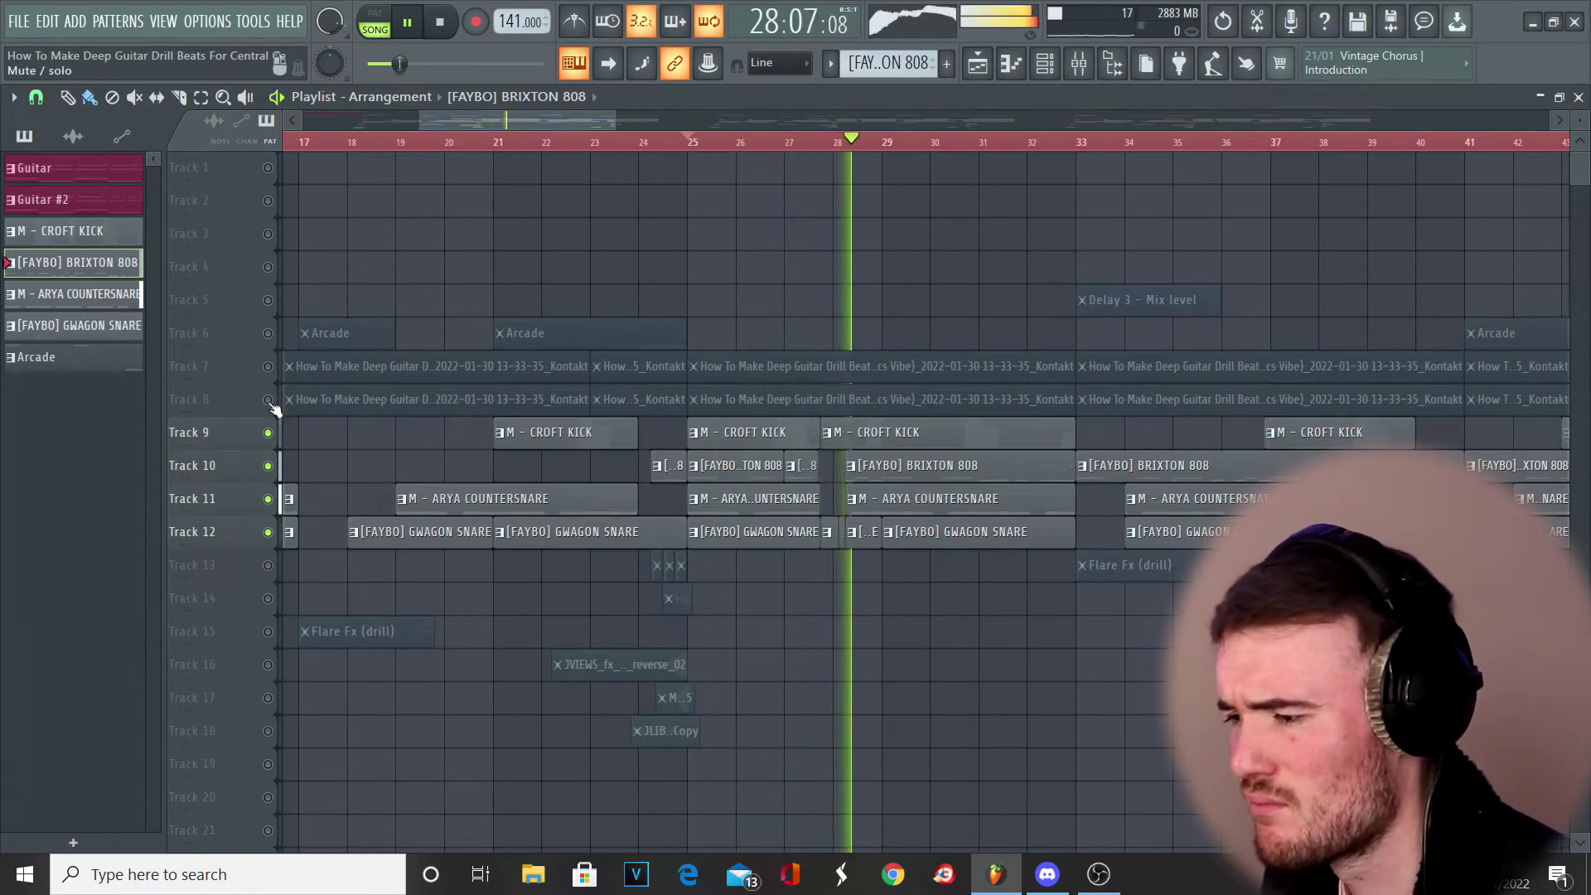
{"action": "key", "text": "space"}
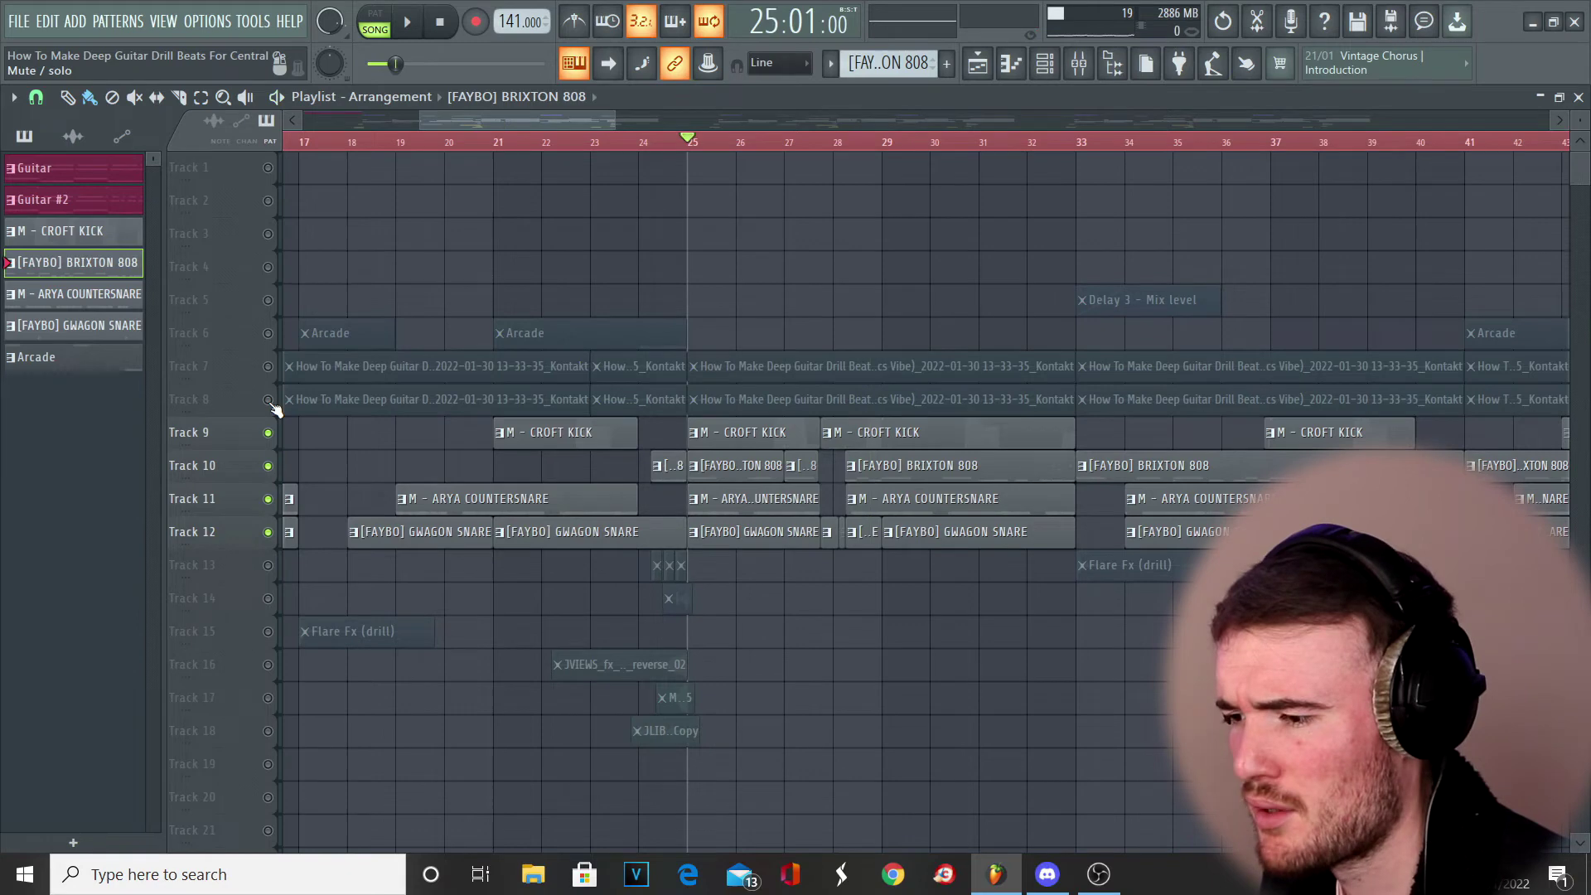
{"action": "left_click", "coordinate": [268, 399]}
{"action": "left_click", "coordinate": [267, 366]}
{"action": "key", "text": "space"}
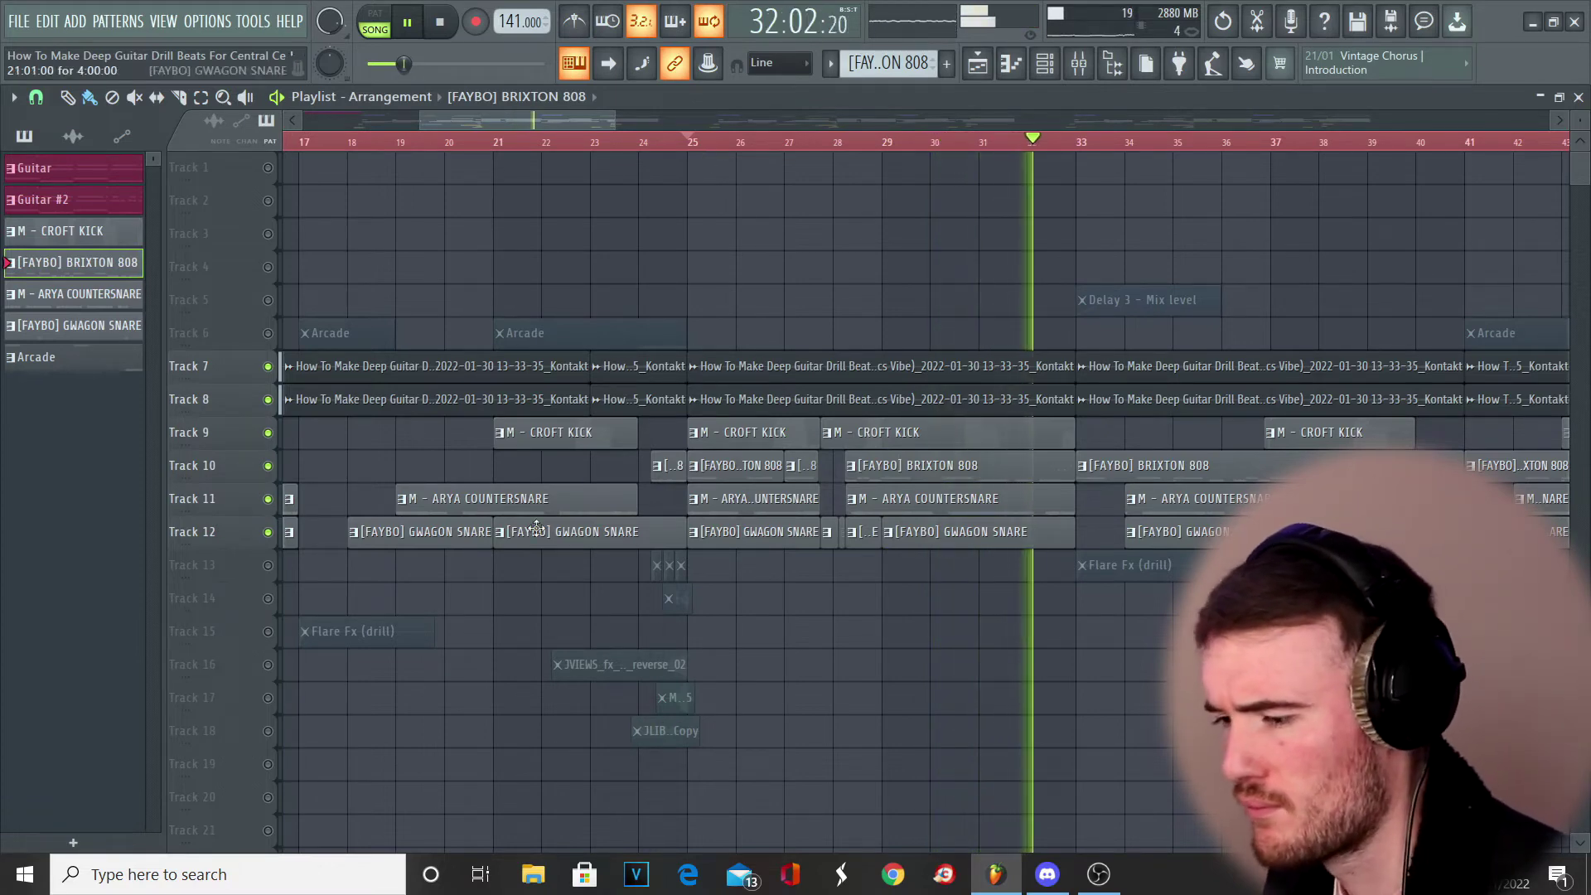
{"action": "key", "text": "space"}
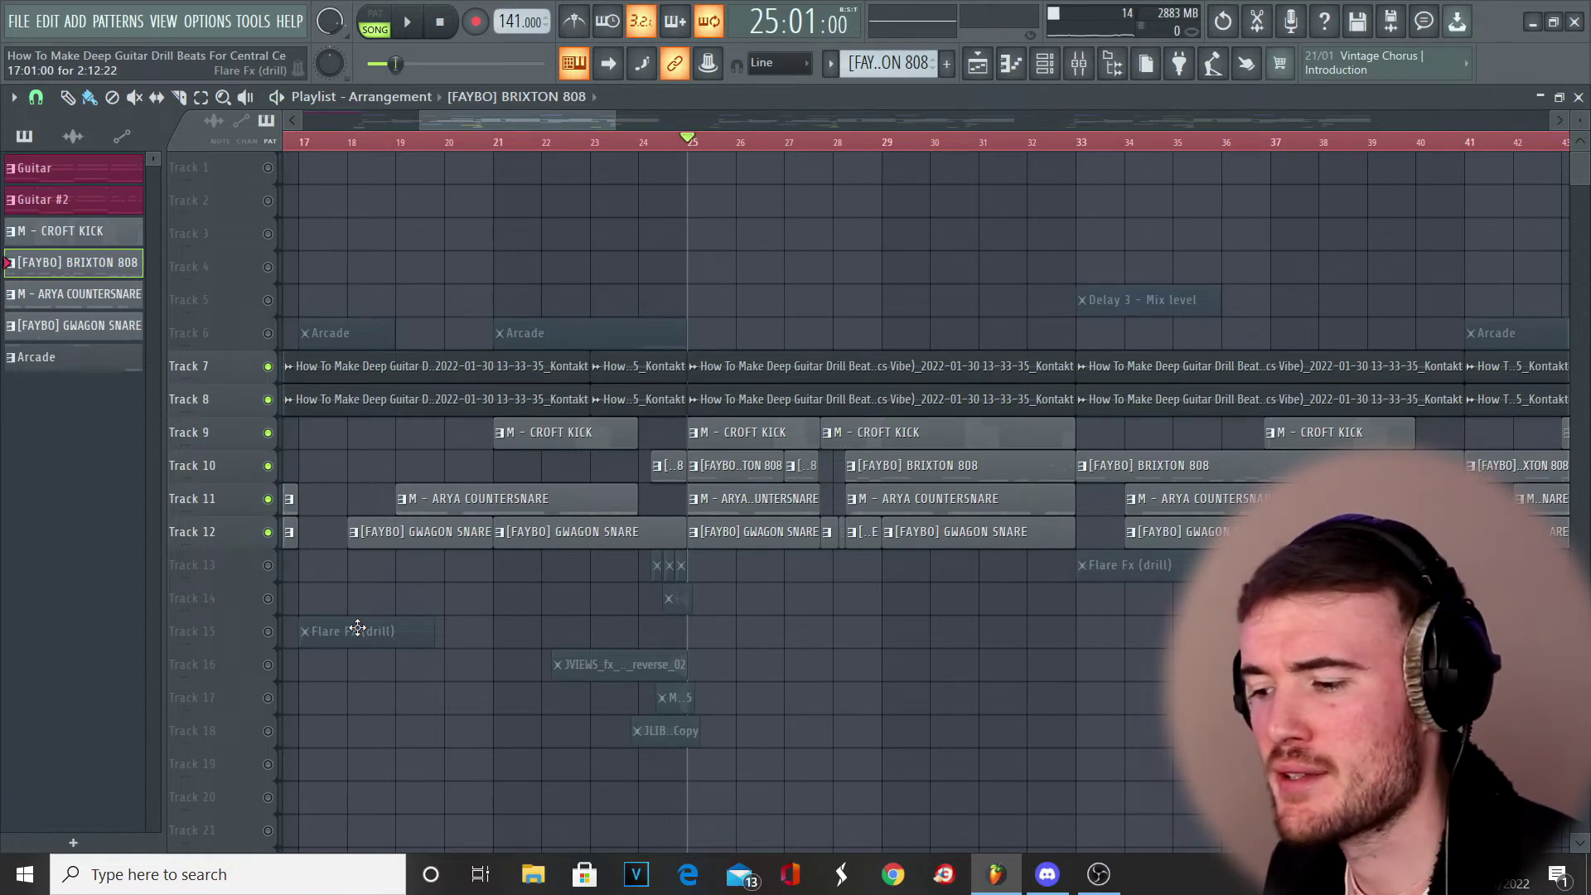
- Toggle a solo on Track 15 to hear the Flare Fx alone
{"action": "right_click", "coordinate": [277, 633]}
{"action": "right_click", "coordinate": [278, 633]}
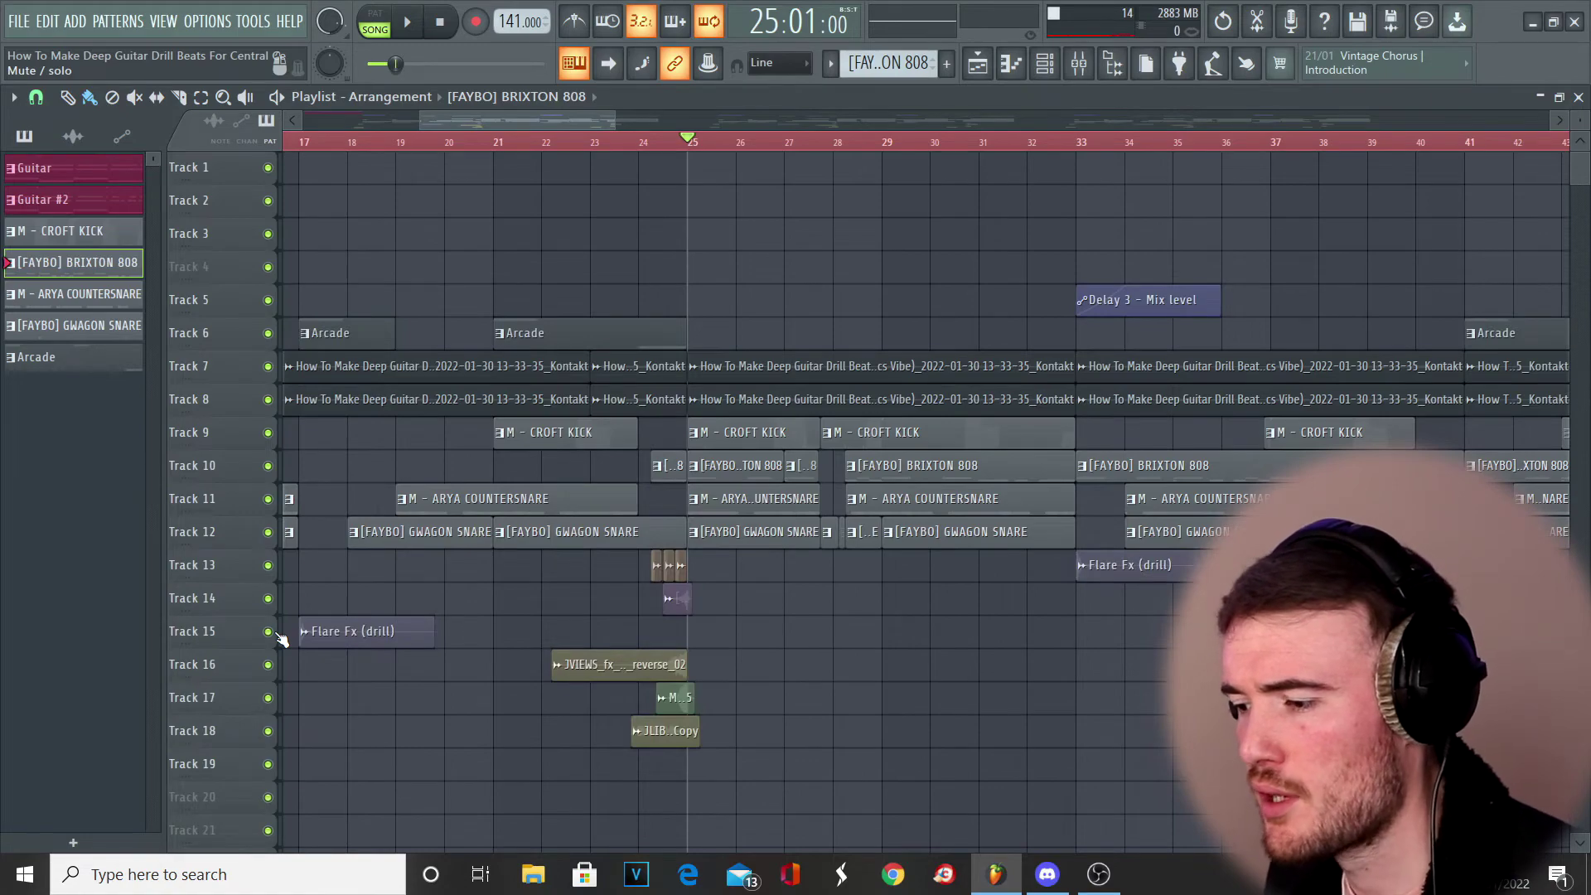
{"action": "right_click", "coordinate": [278, 633]}
- Cancel the Track 15 solo, mute Tracks 1–3, and play the build-up from bar 21
{"action": "right_click", "coordinate": [270, 636]}
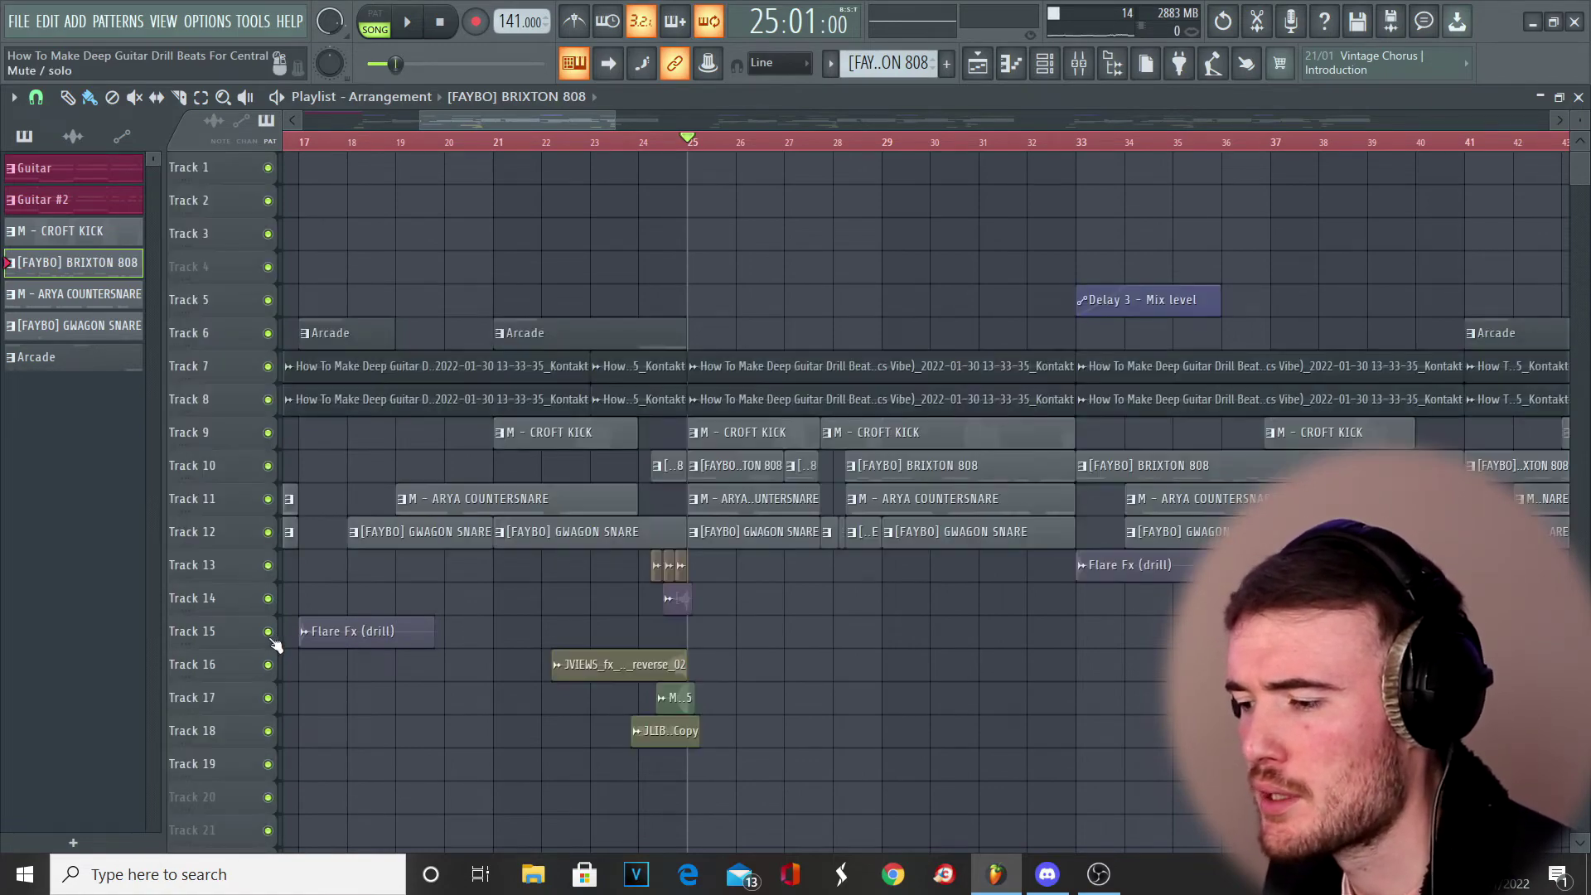
{"action": "scroll", "coordinate": [351, 588], "scroll_direction": "down", "scroll_amount": 5}
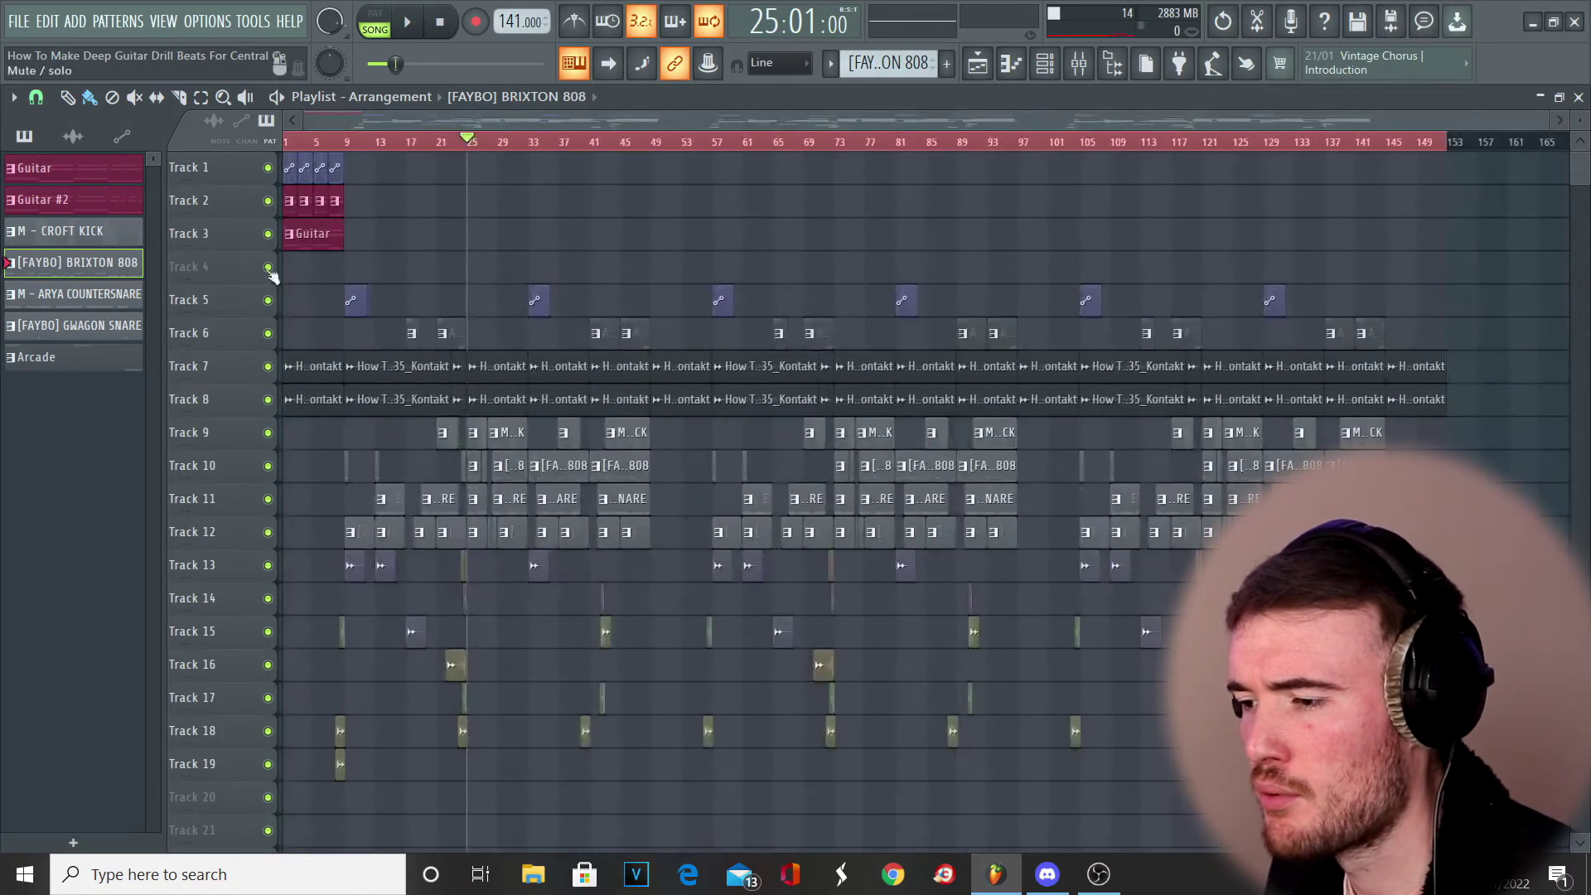
{"action": "left_click_drag", "start_coordinate": [268, 168], "coordinate": [268, 233]}
{"action": "scroll", "coordinate": [1146, 669], "scroll_direction": "up", "scroll_amount": 5}
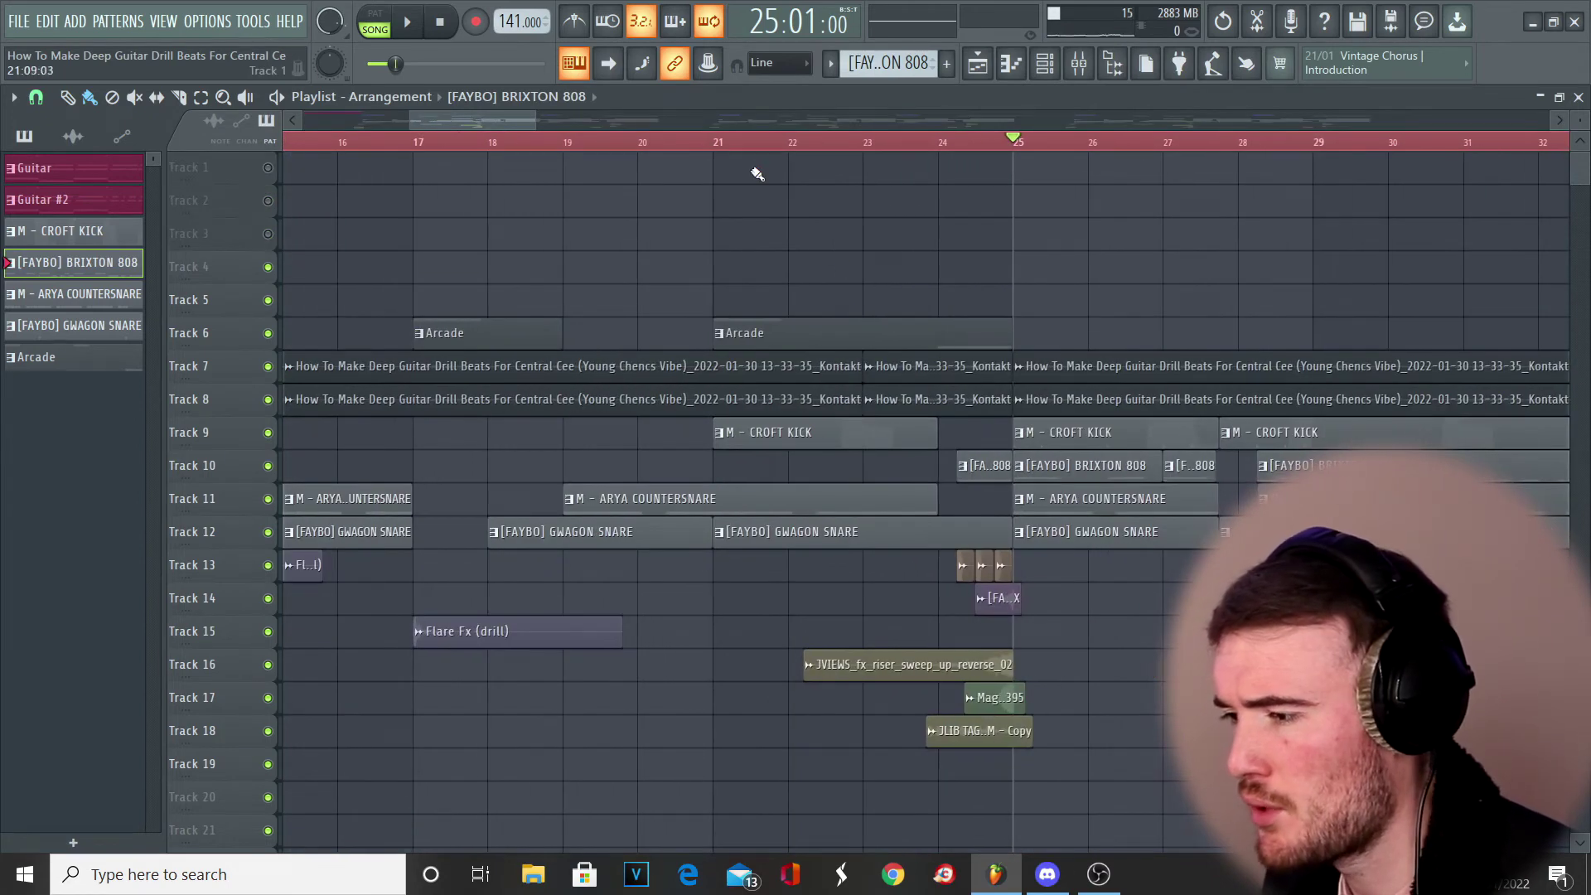
{"action": "left_click", "coordinate": [711, 141]}
{"action": "scroll", "coordinate": [999, 440], "scroll_direction": "up", "scroll_amount": 3}
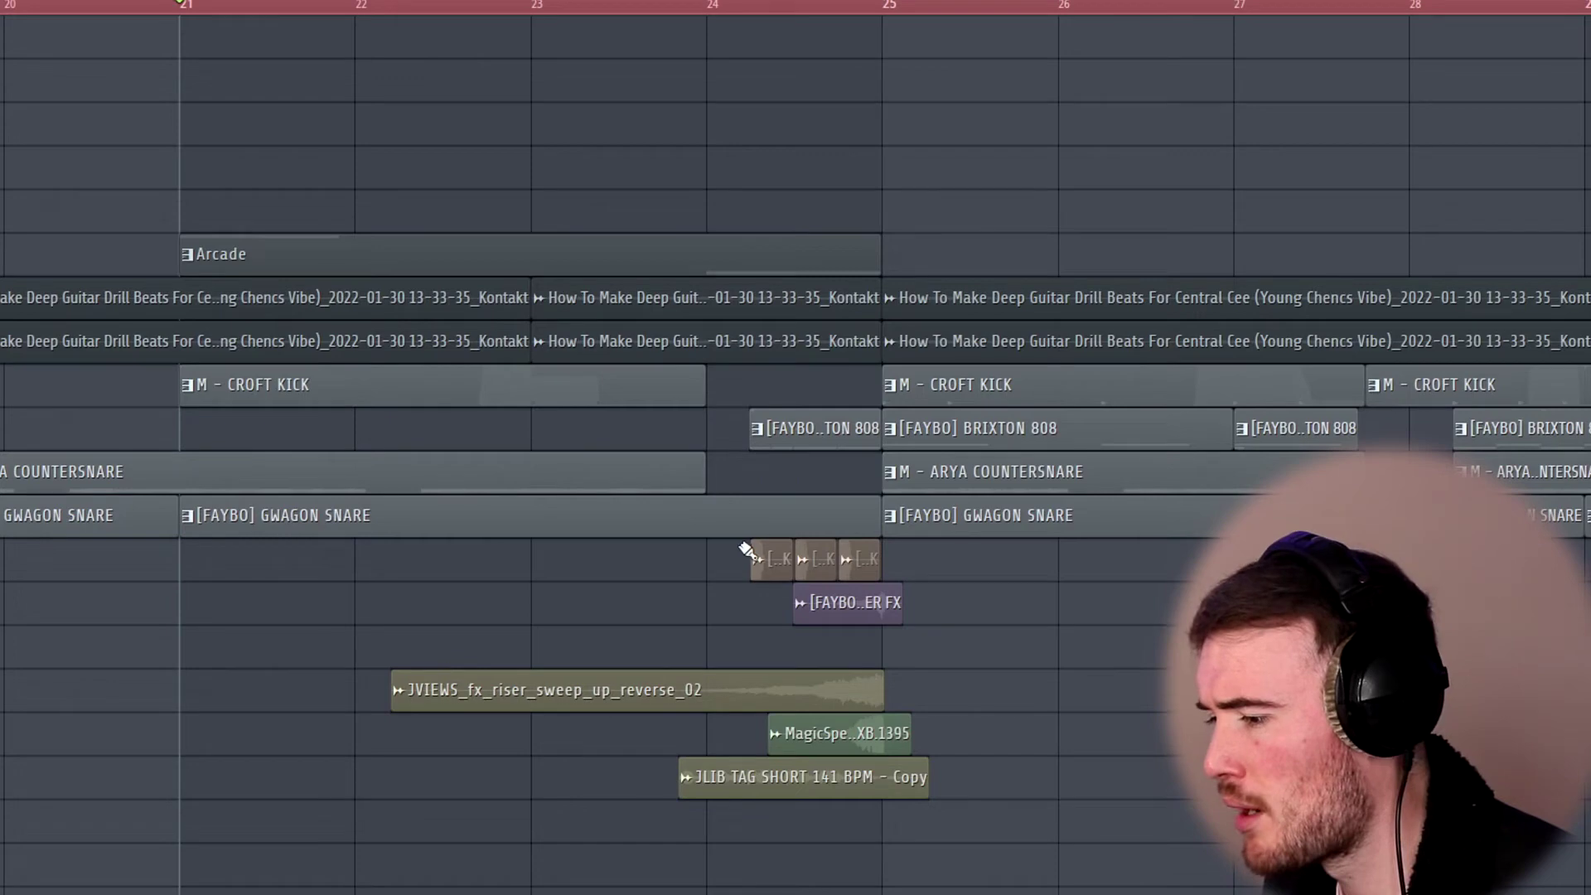
{"action": "scroll", "coordinate": [775, 574], "scroll_direction": "up", "scroll_amount": 1}
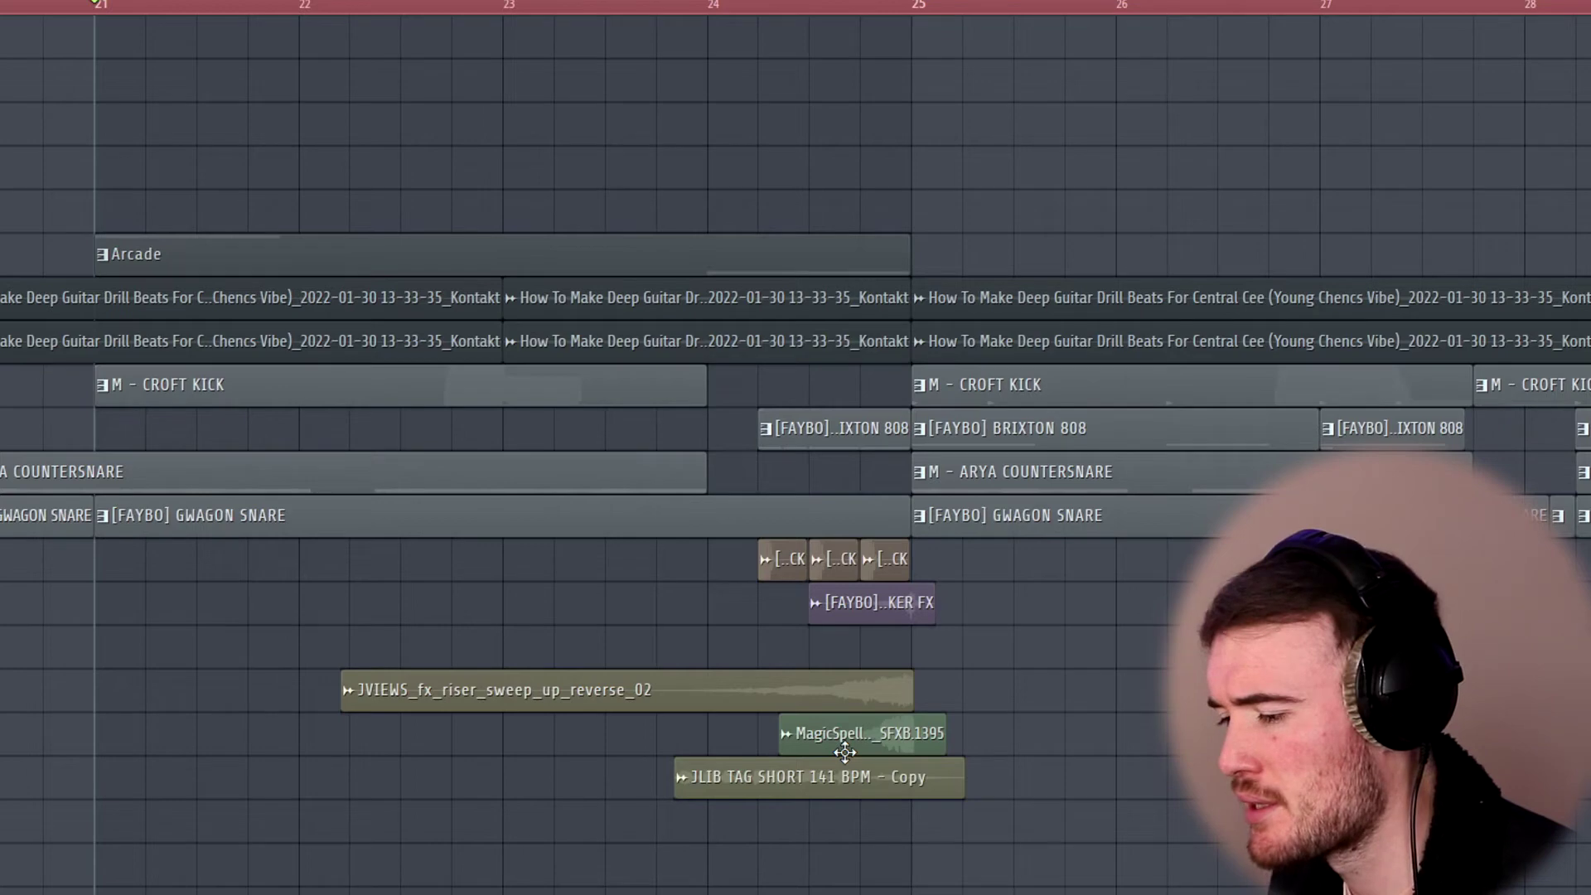
- Isolate the JVIEWS riser, unmute the magic-spell, purple FX and three short clips, and audition from bar 22
{"action": "left_click", "coordinate": [681, 776]}
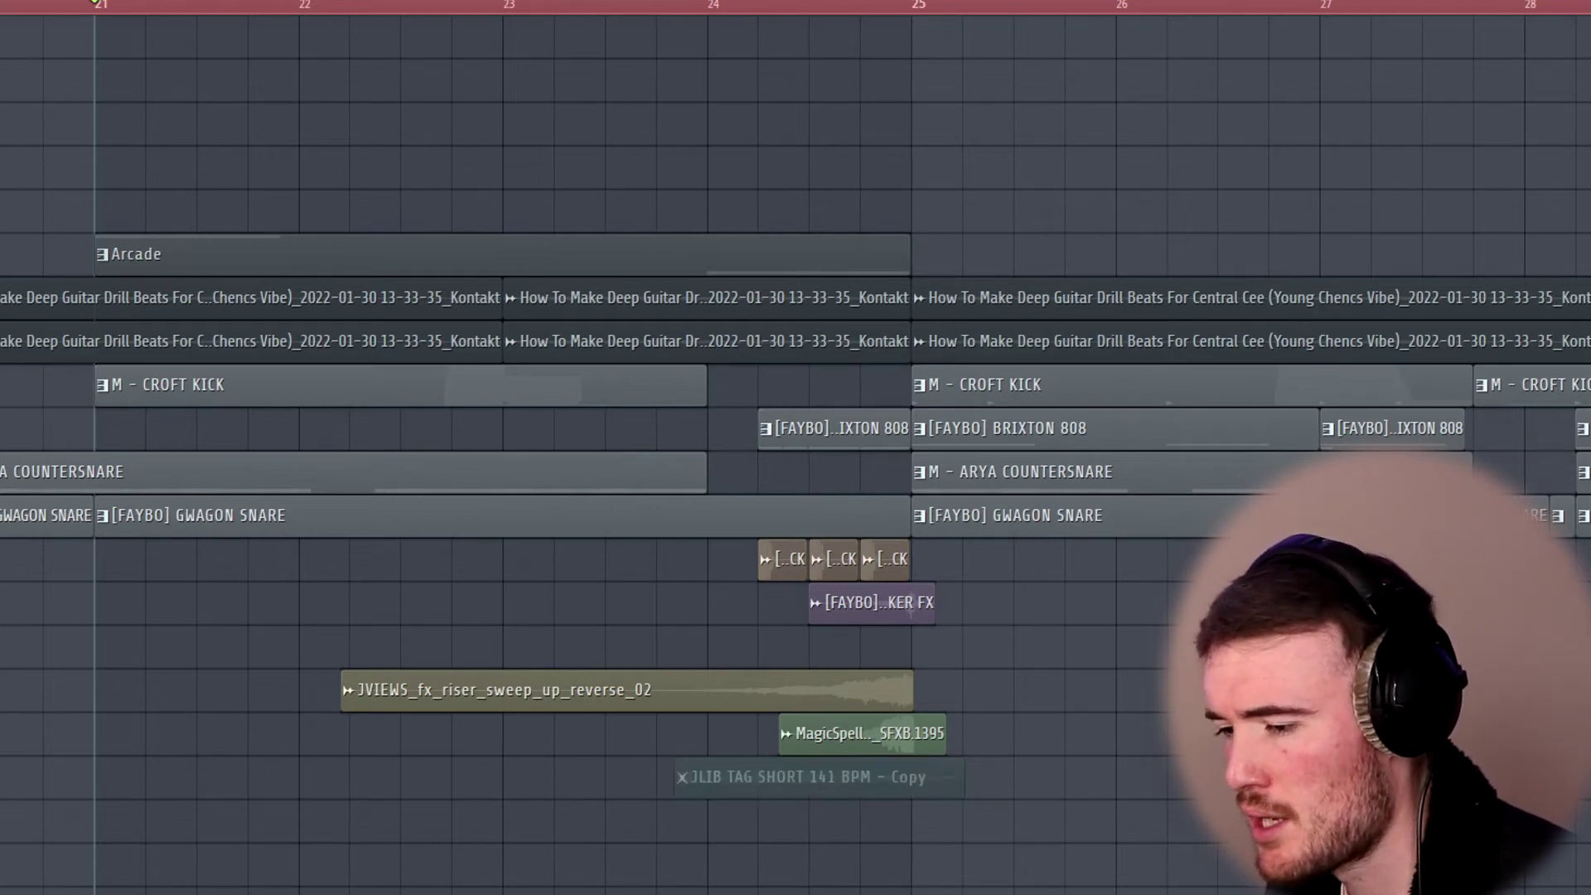
{"action": "left_click", "coordinate": [347, 689], "text": "ctrl"}
{"action": "left_click", "coordinate": [786, 734]}
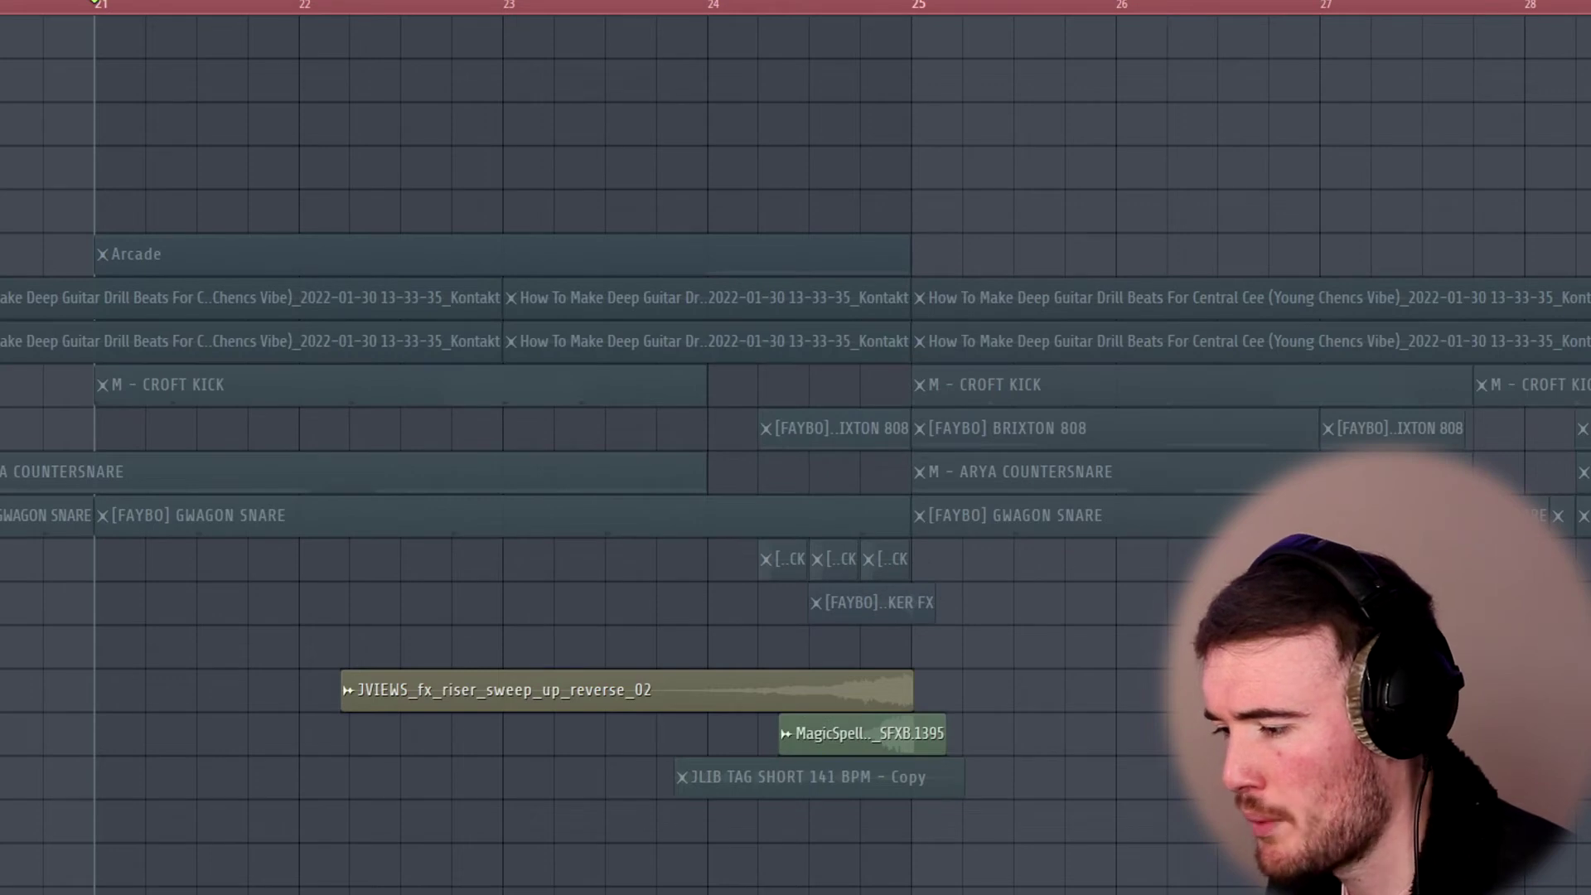
{"action": "left_click", "coordinate": [815, 602]}
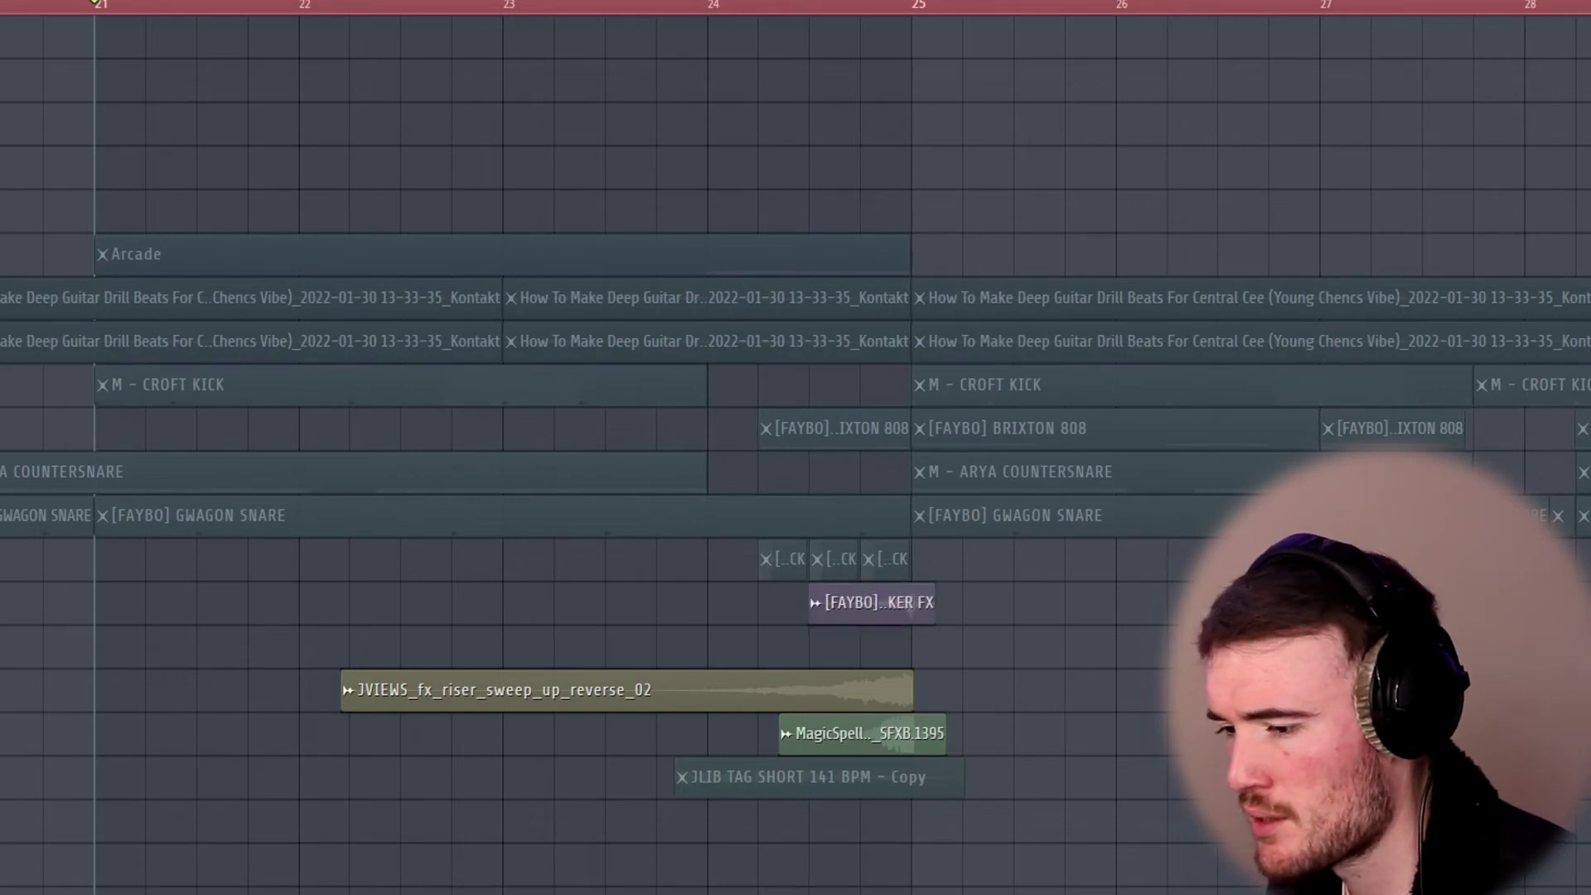
{"action": "left_click", "coordinate": [765, 558]}
{"action": "left_click", "coordinate": [375, 9]}
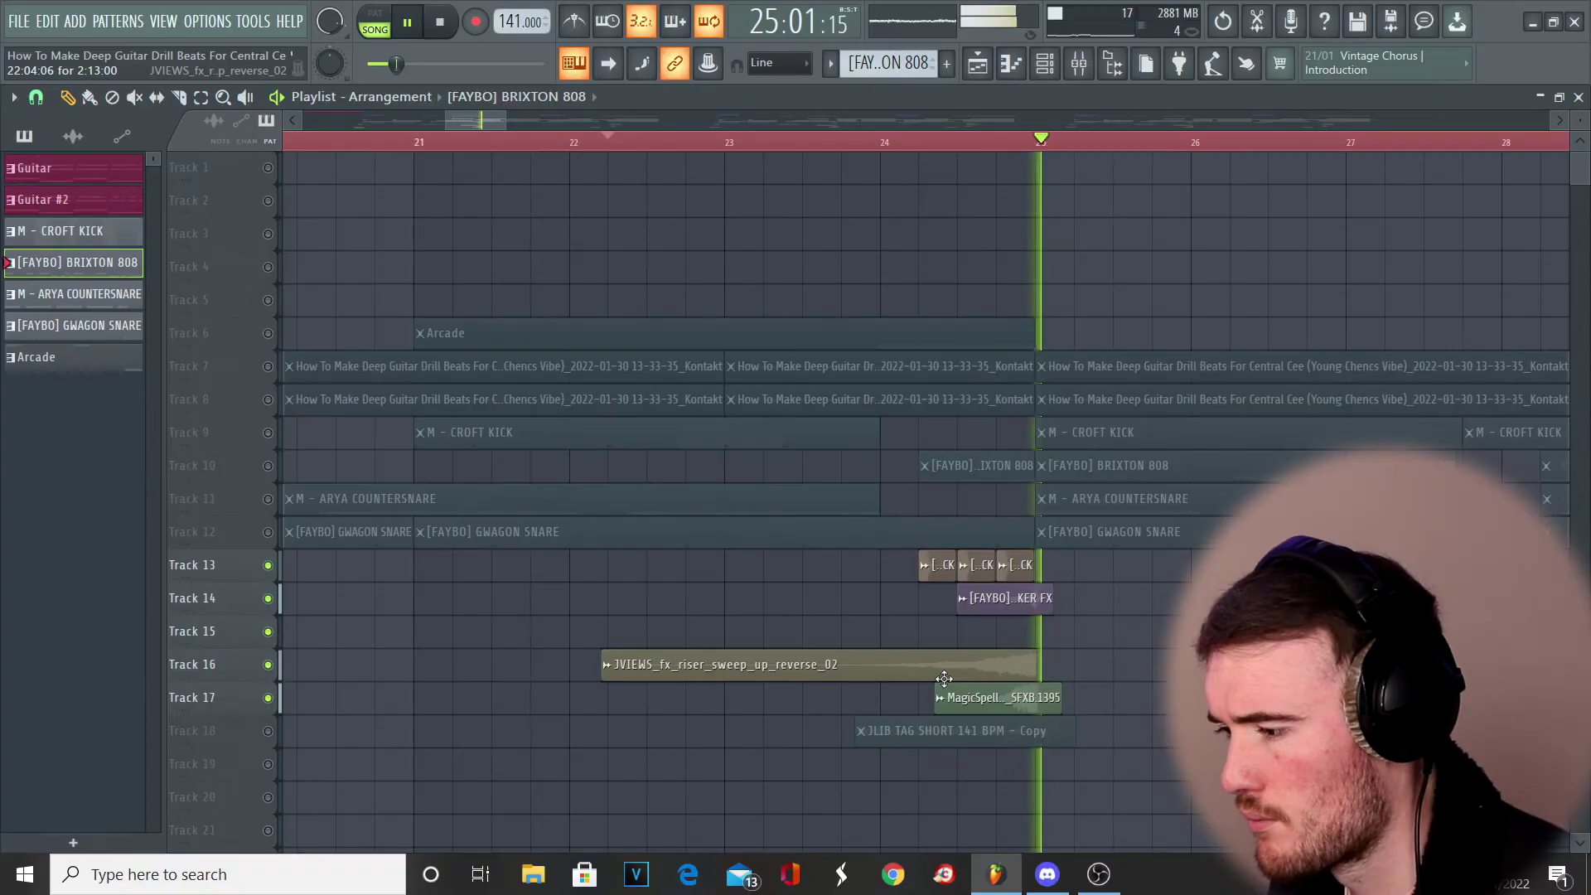
{"action": "key", "text": "space"}
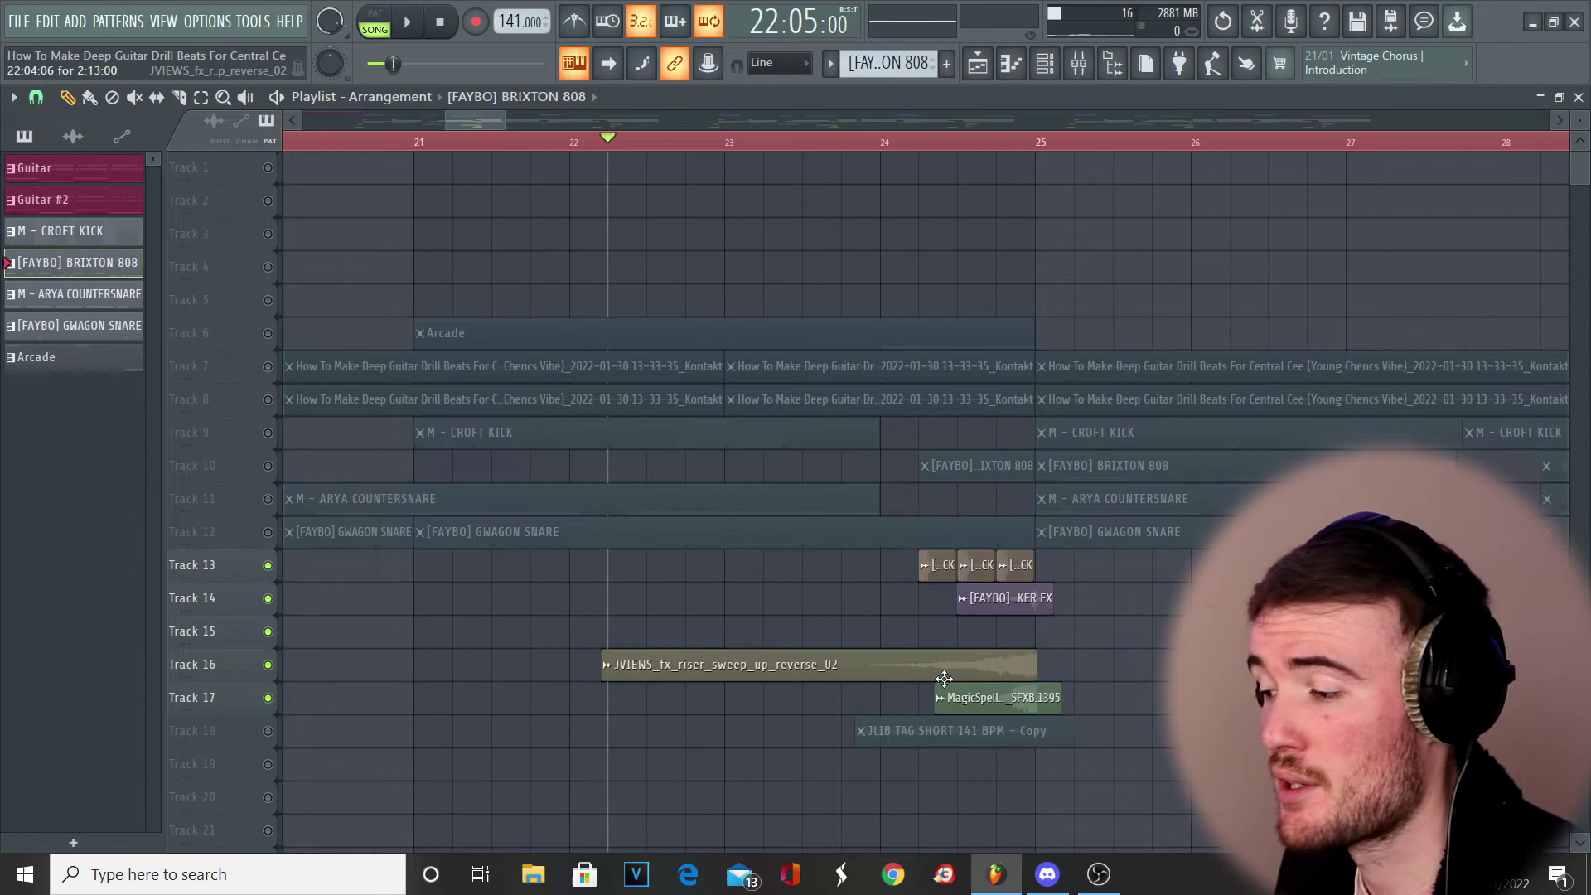
- Unmute the 808, CROFT KICK, both guitar loop and ARYA COUNTERSNARE tracks
{"action": "left_click", "coordinate": [267, 466]}
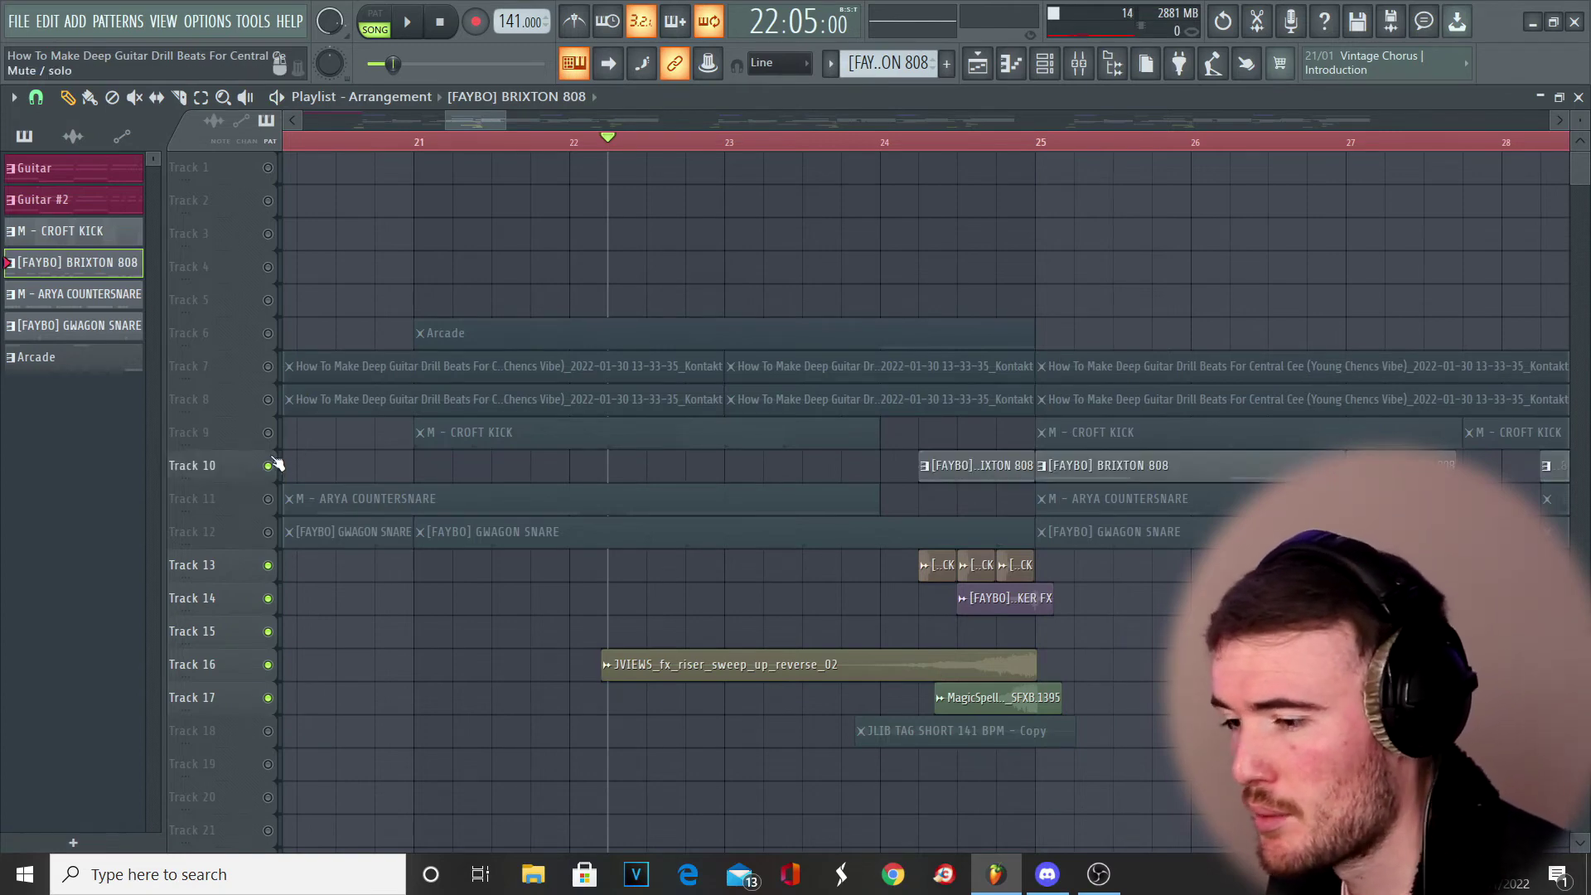
{"action": "left_click", "coordinate": [268, 432]}
{"action": "left_click", "coordinate": [268, 400]}
{"action": "left_click", "coordinate": [267, 366]}
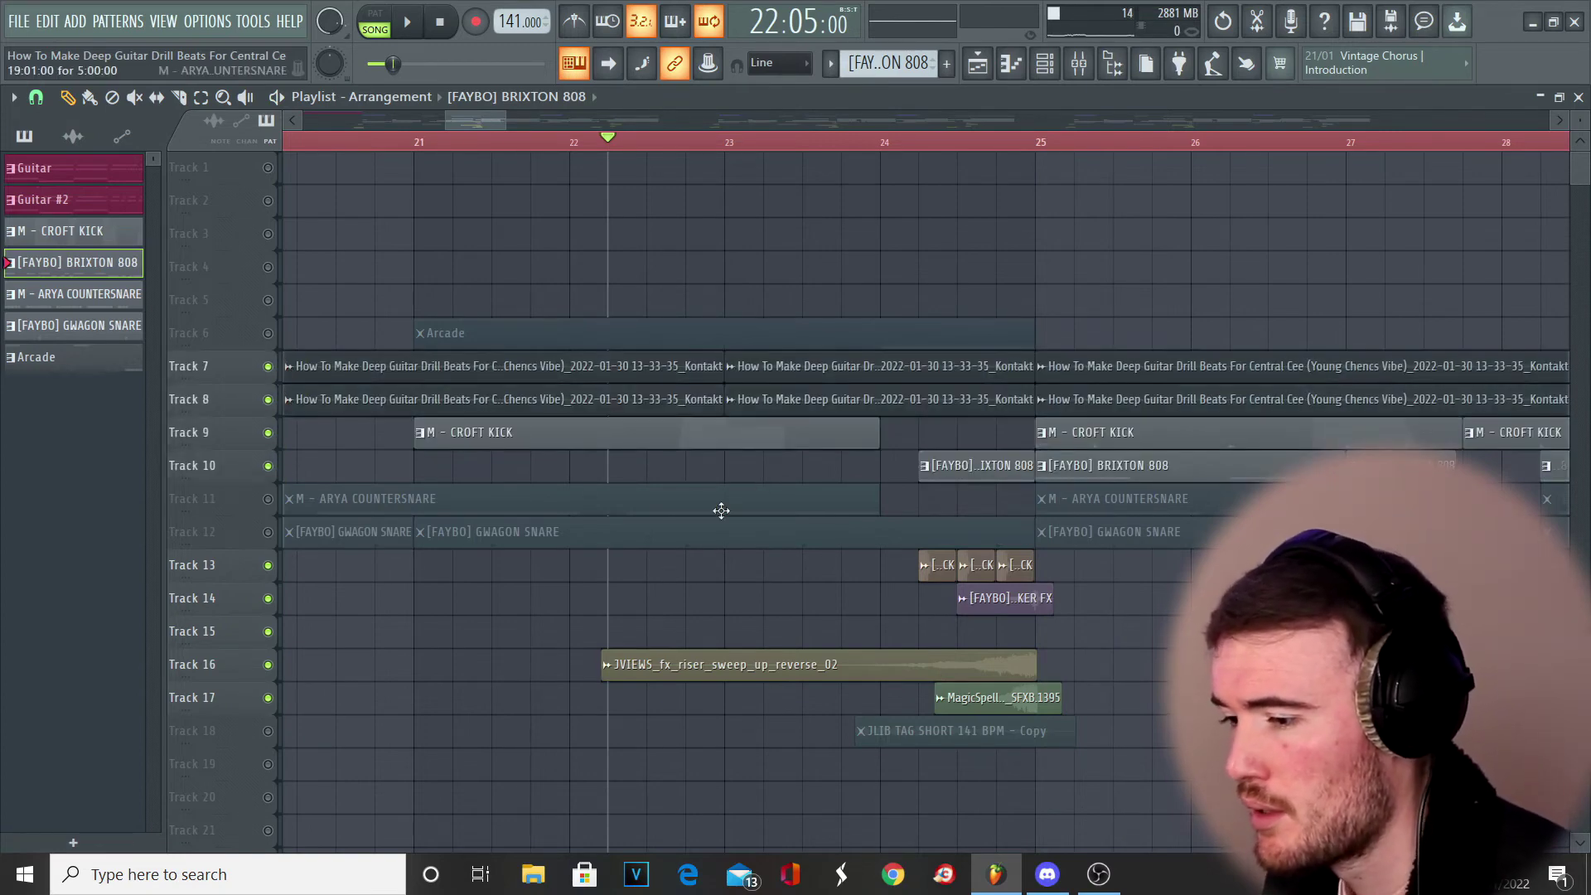
{"action": "left_click", "coordinate": [268, 499]}
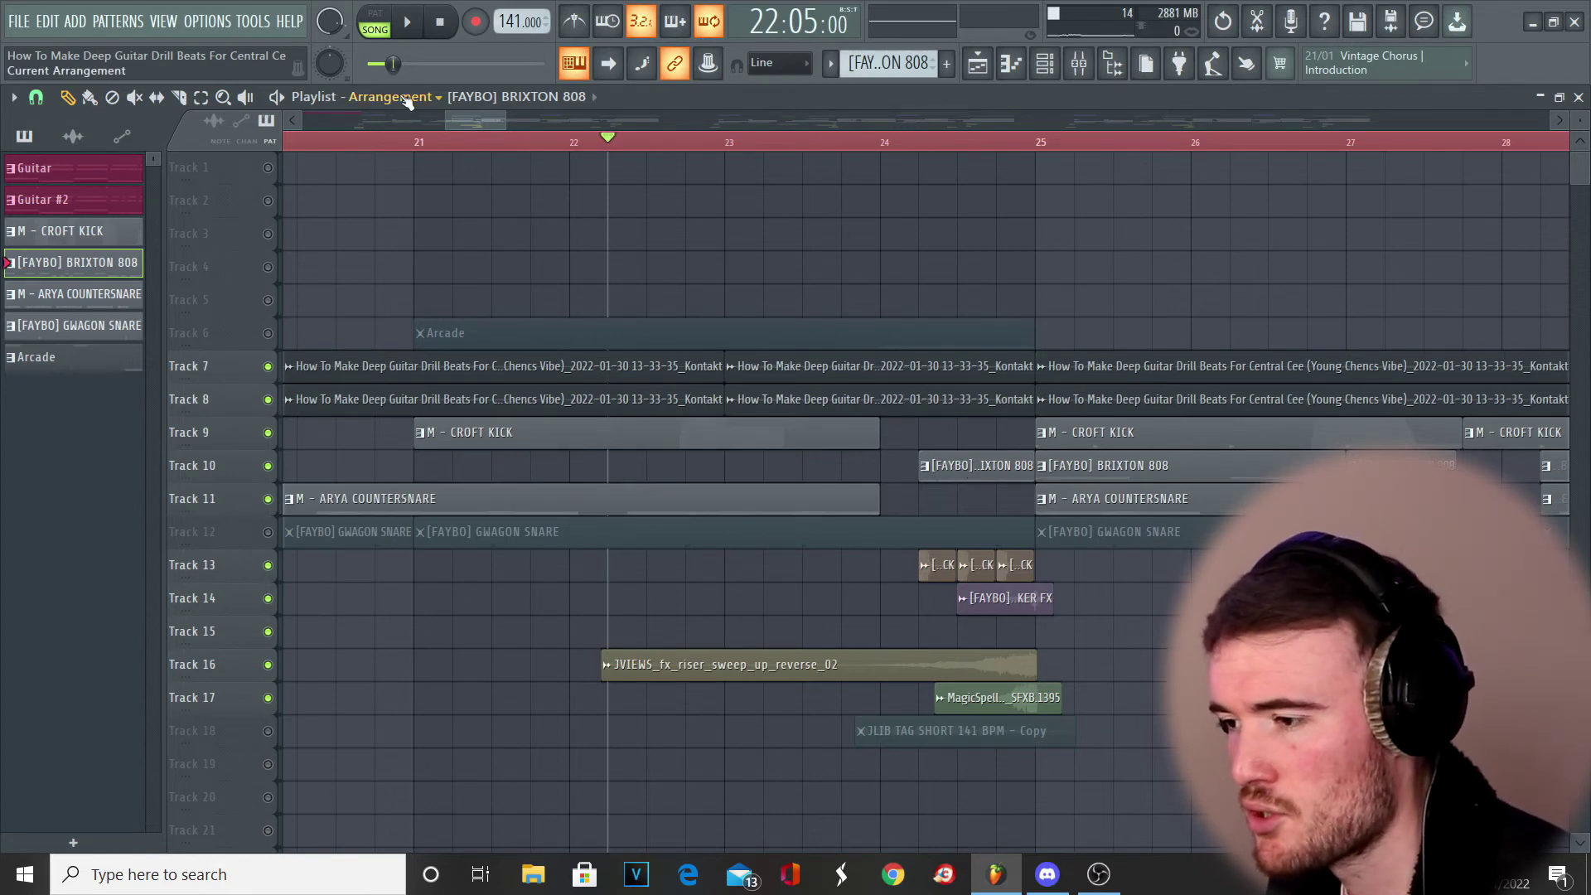
- Play the arrangement from bar 21 and unmute the Arcade track
{"action": "left_click", "coordinate": [414, 139]}
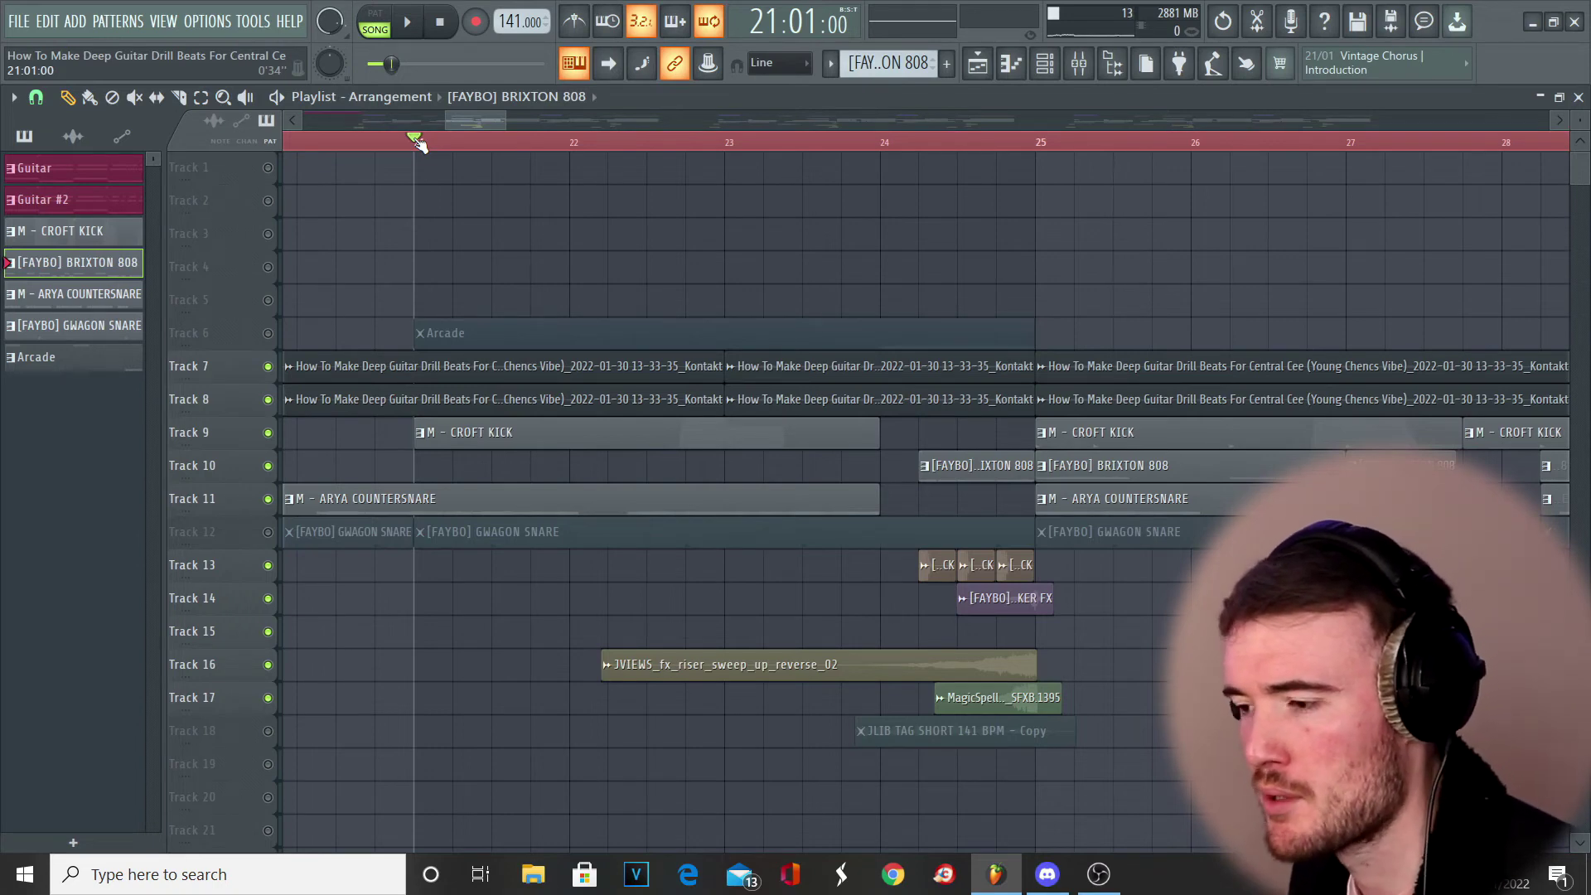
{"action": "key", "text": "space"}
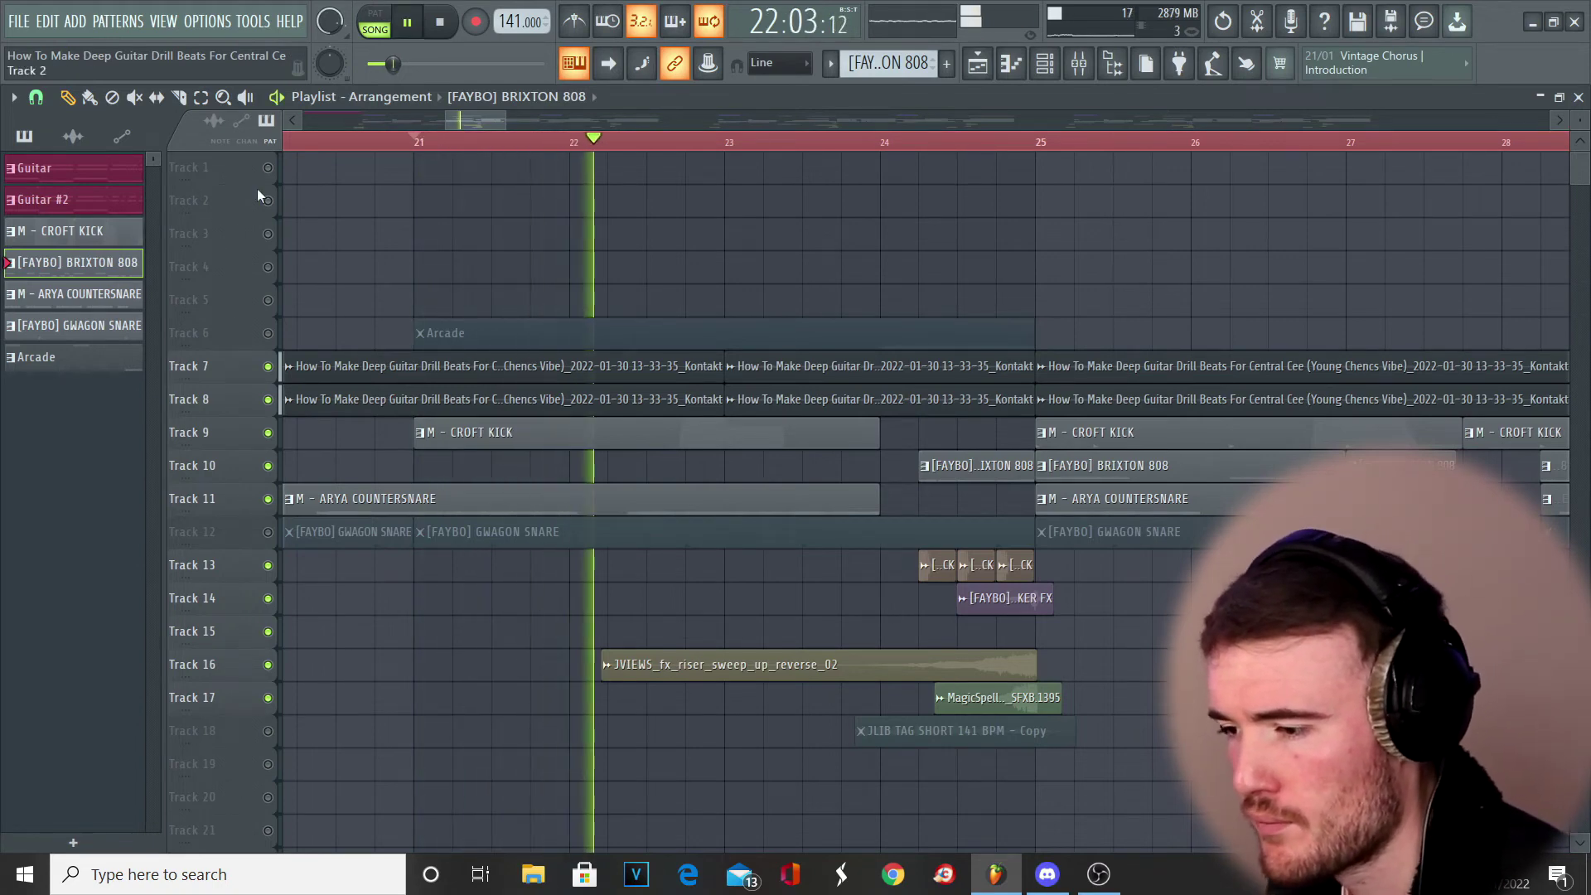
{"action": "left_click", "coordinate": [268, 333]}
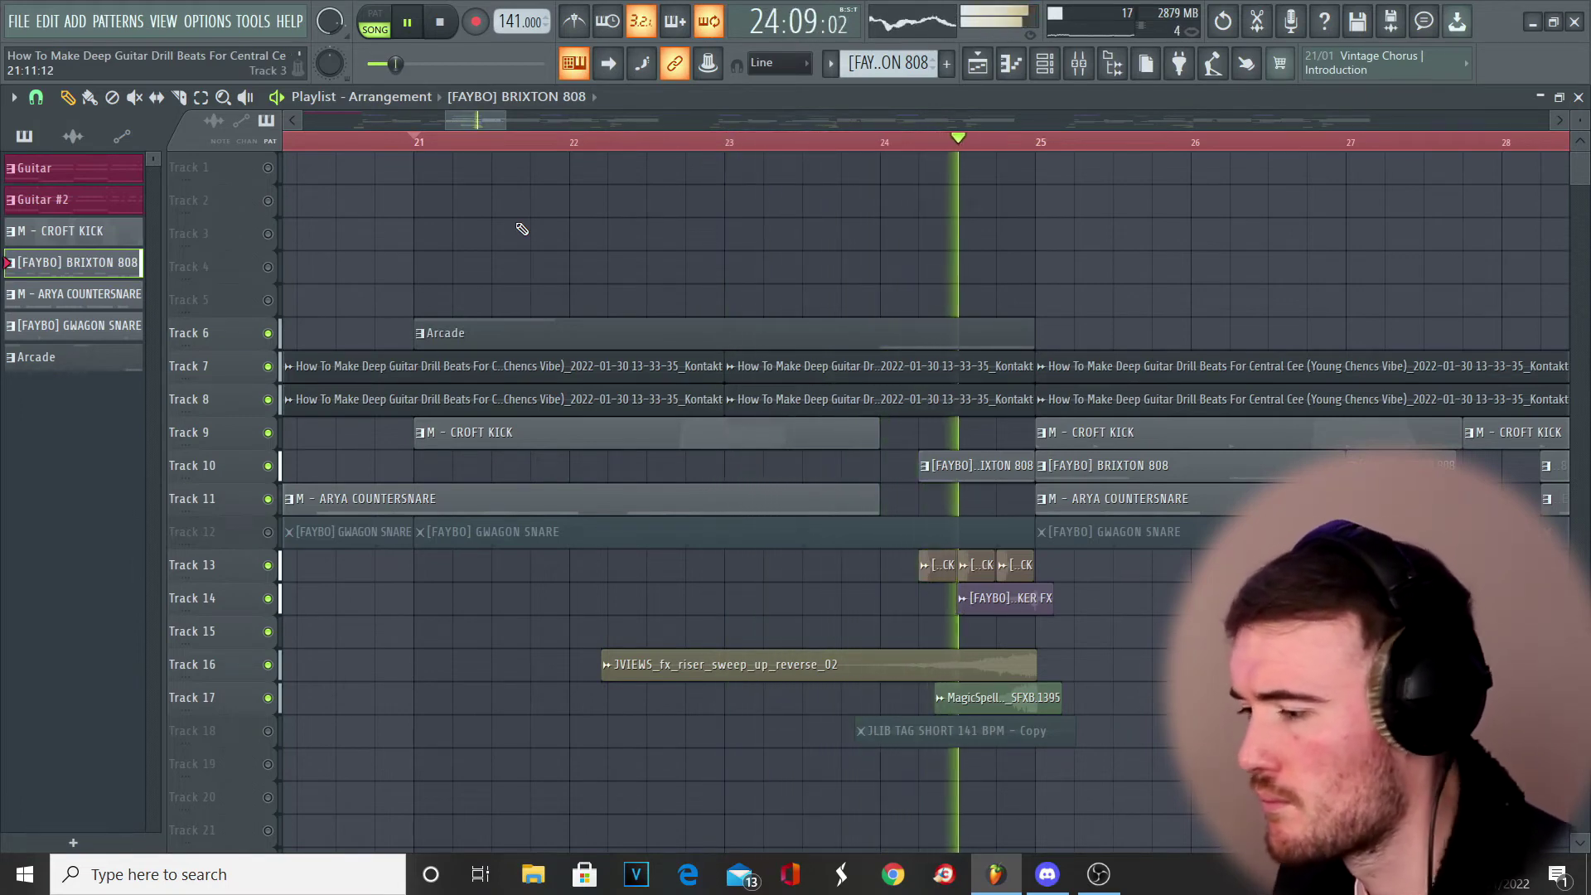
- Stop playback and unmute the GWAGON SNARE track (Track 12)
{"action": "key", "text": "space"}
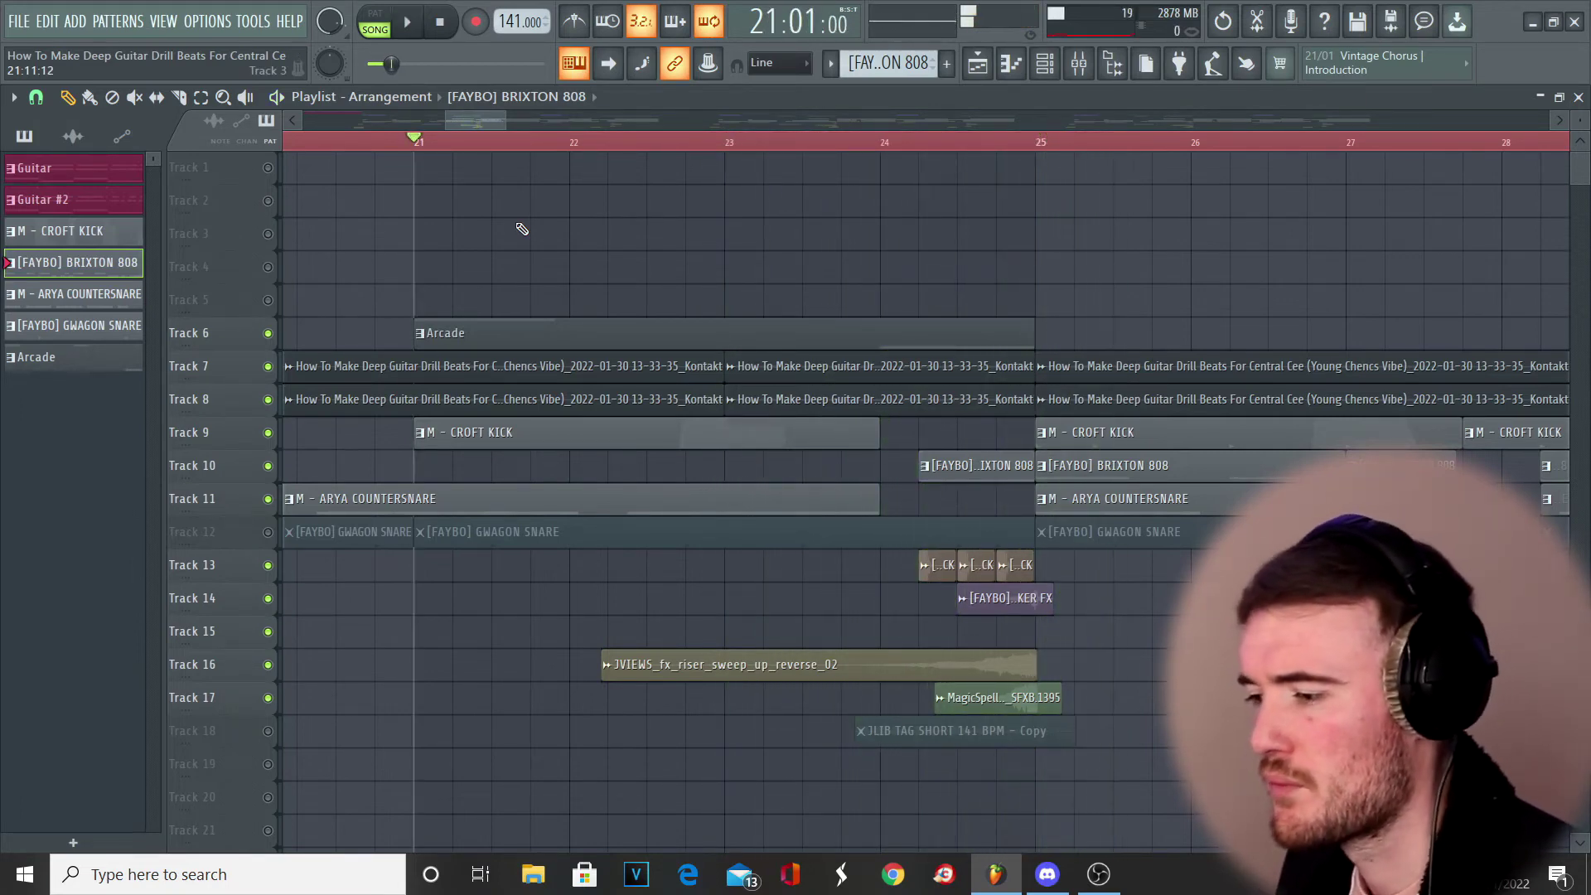
{"action": "scroll", "coordinate": [497, 312], "scroll_direction": "down", "scroll_amount": 5}
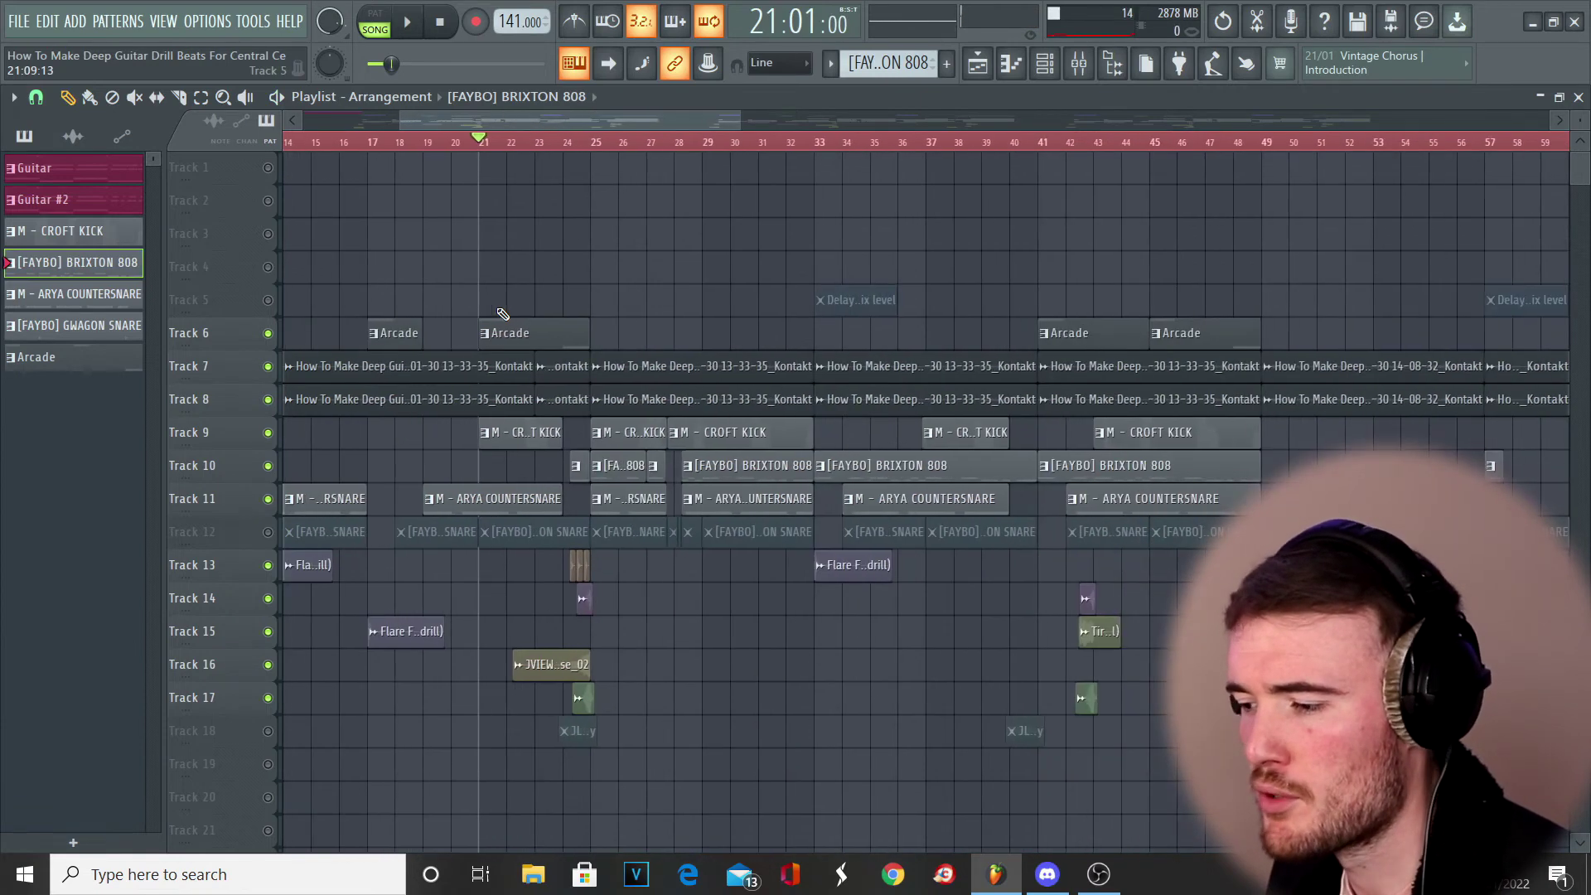
{"action": "left_click", "coordinate": [268, 532]}
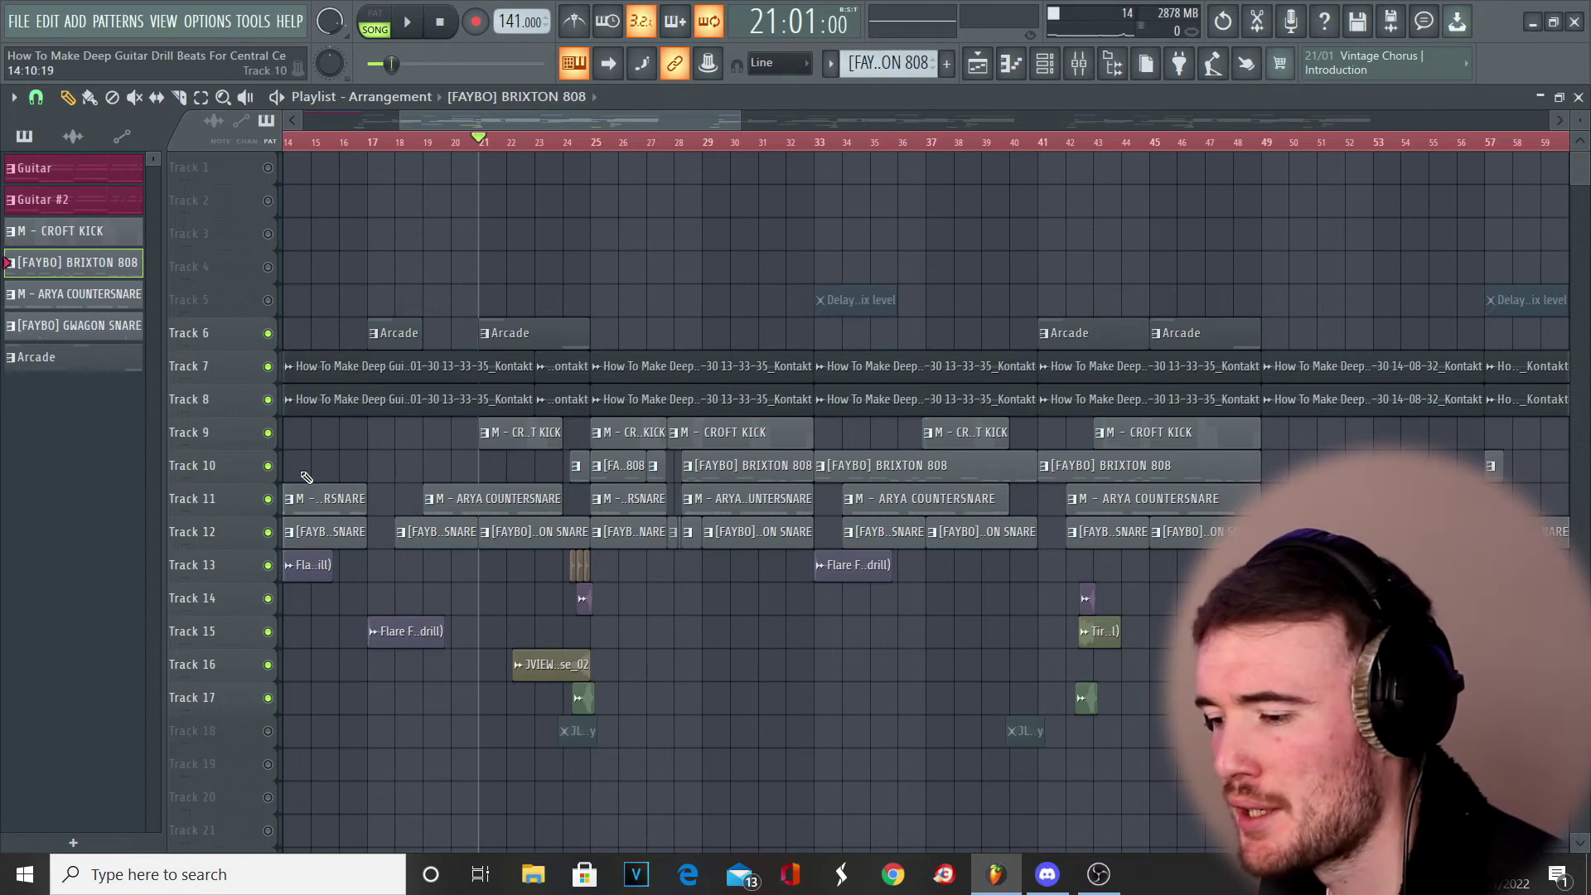
- Play the arrangement from bar 17, then stop it
{"action": "scroll", "coordinate": [301, 472], "scroll_direction": "up", "scroll_amount": 4}
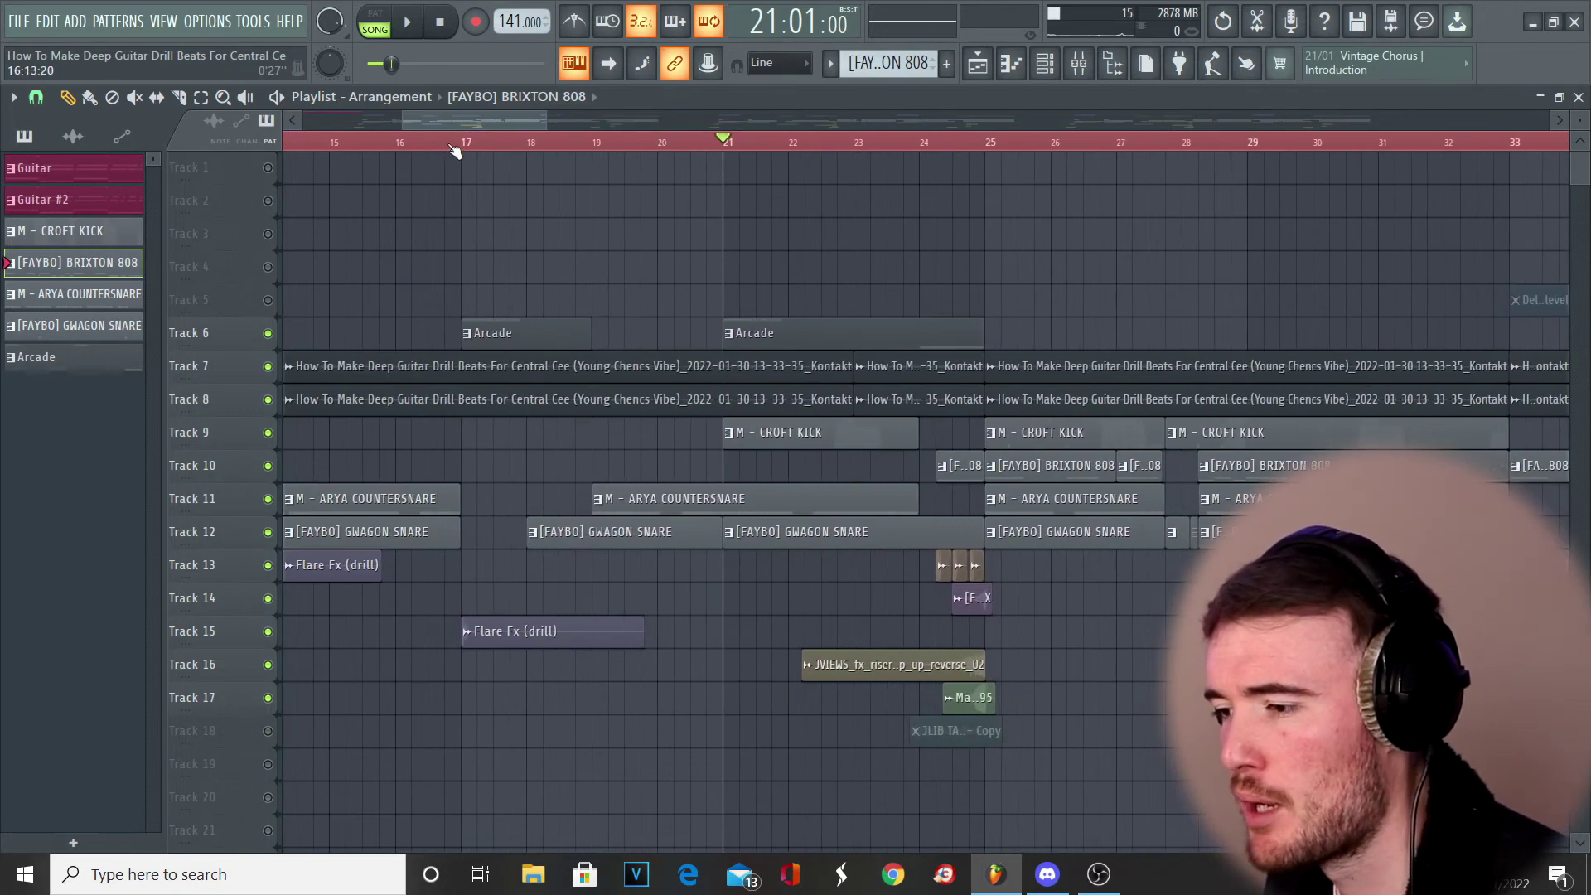
{"action": "left_click", "coordinate": [452, 143]}
{"action": "key", "text": "space"}
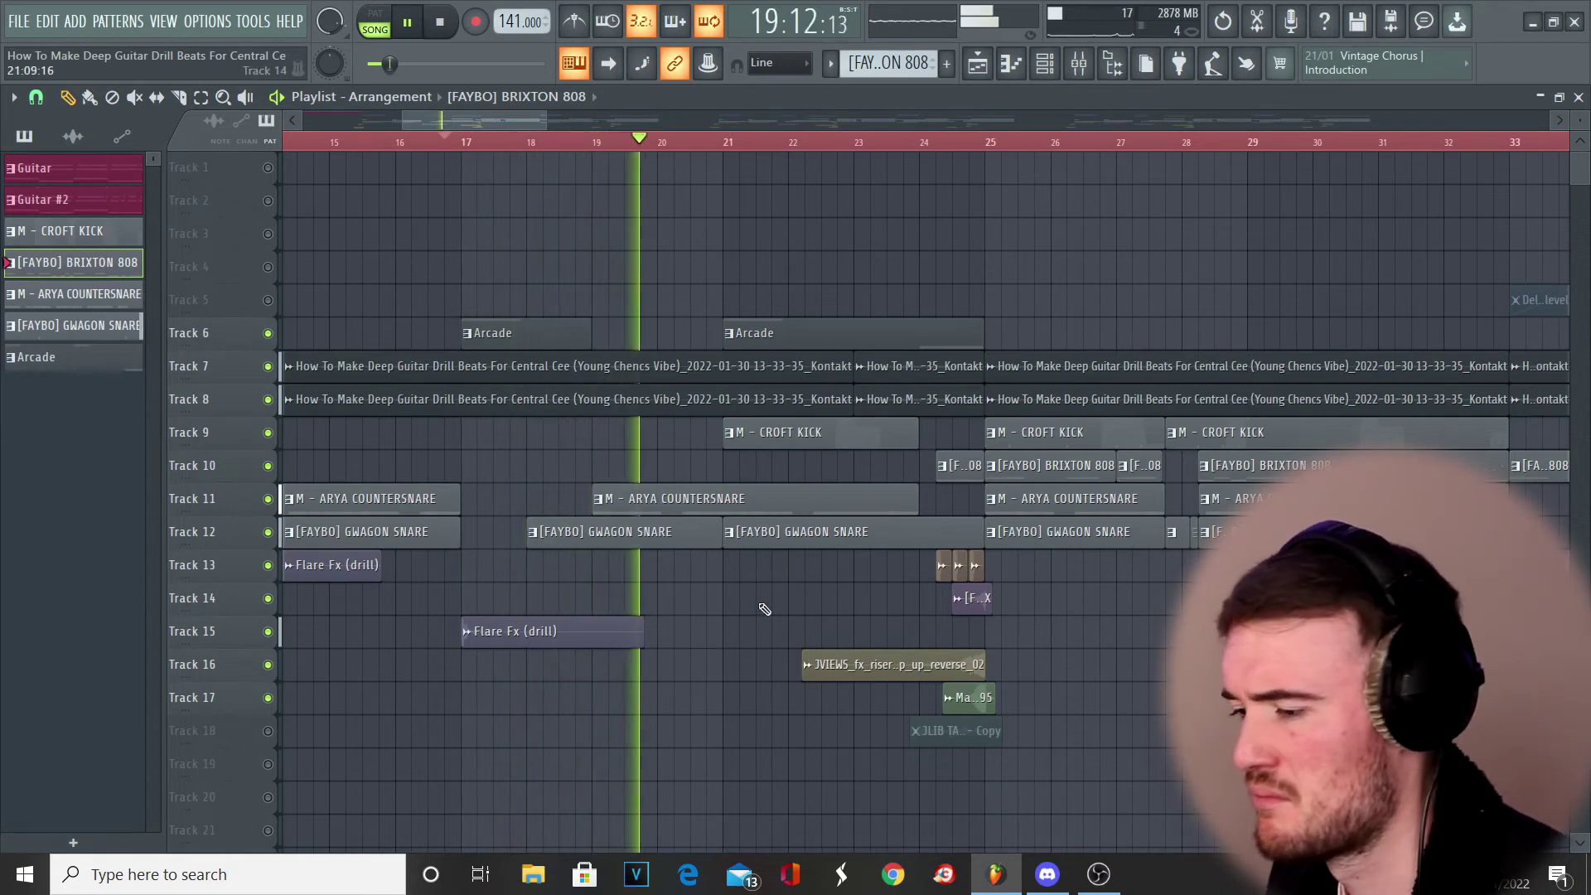
{"action": "scroll", "coordinate": [717, 610], "scroll_direction": "down", "scroll_amount": 5}
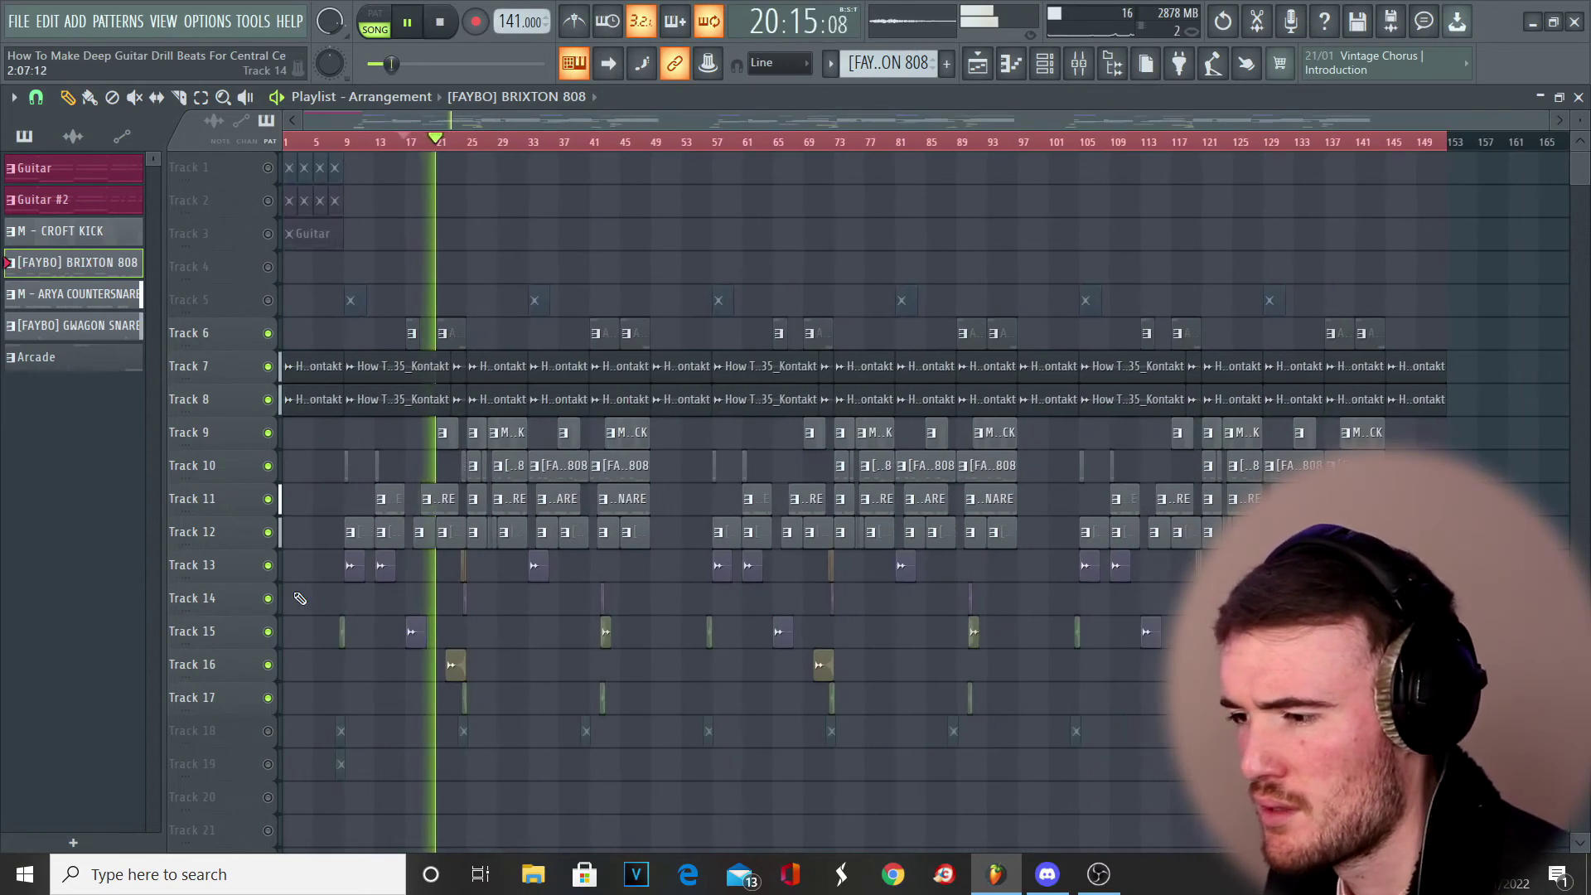
{"action": "key", "text": "space"}
- Unmute the Delay 3 – Mix level automation on Track 5
{"action": "scroll", "coordinate": [257, 517], "scroll_direction": "up", "scroll_amount": 5}
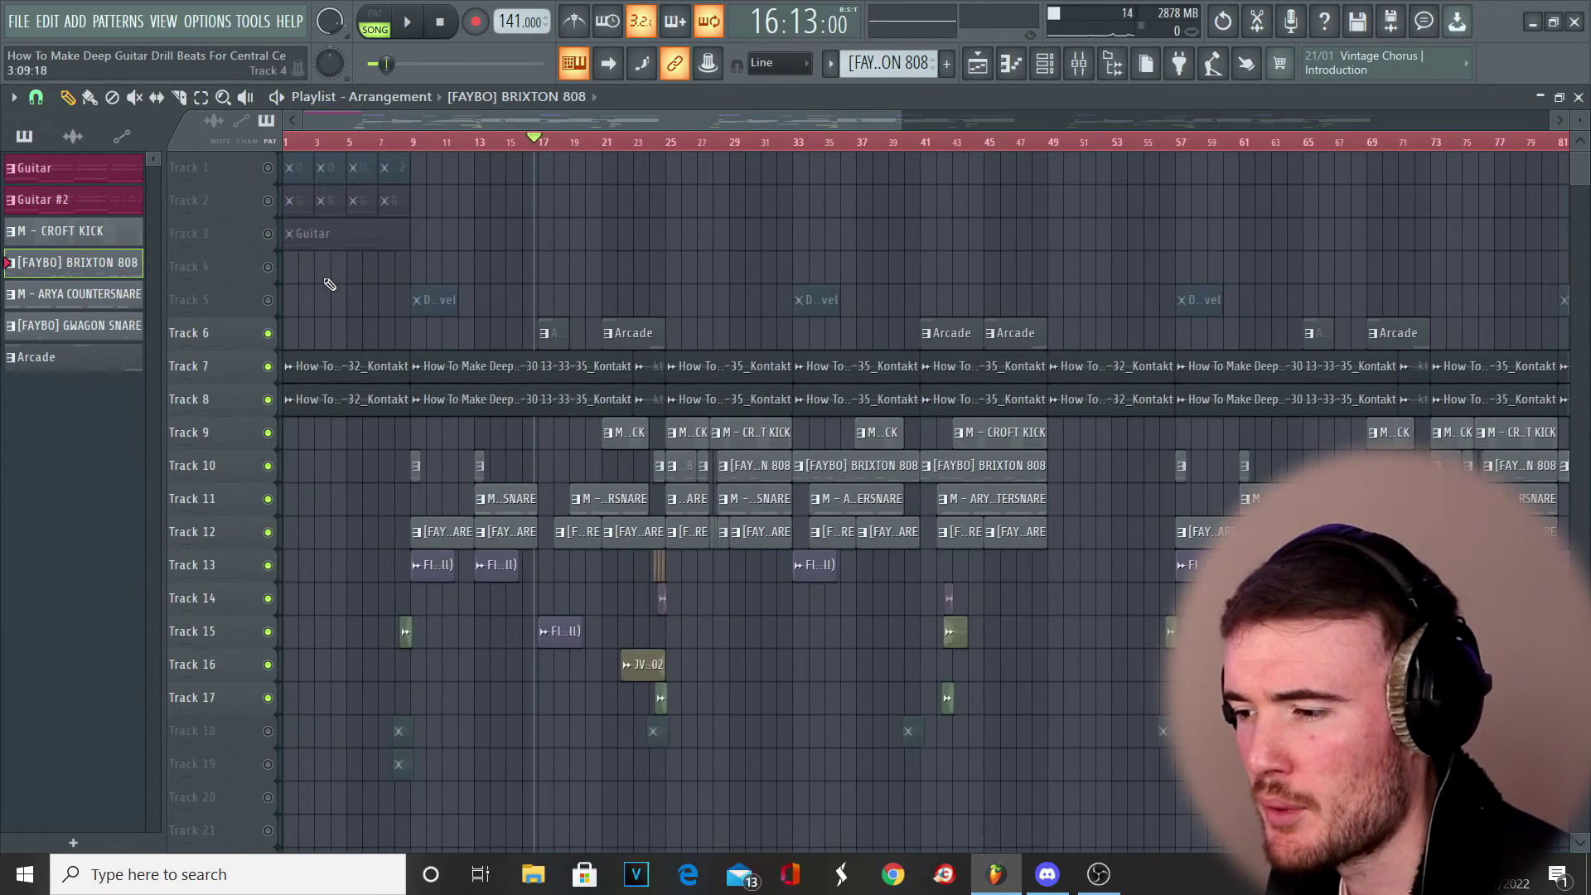
{"action": "left_click", "coordinate": [268, 300]}
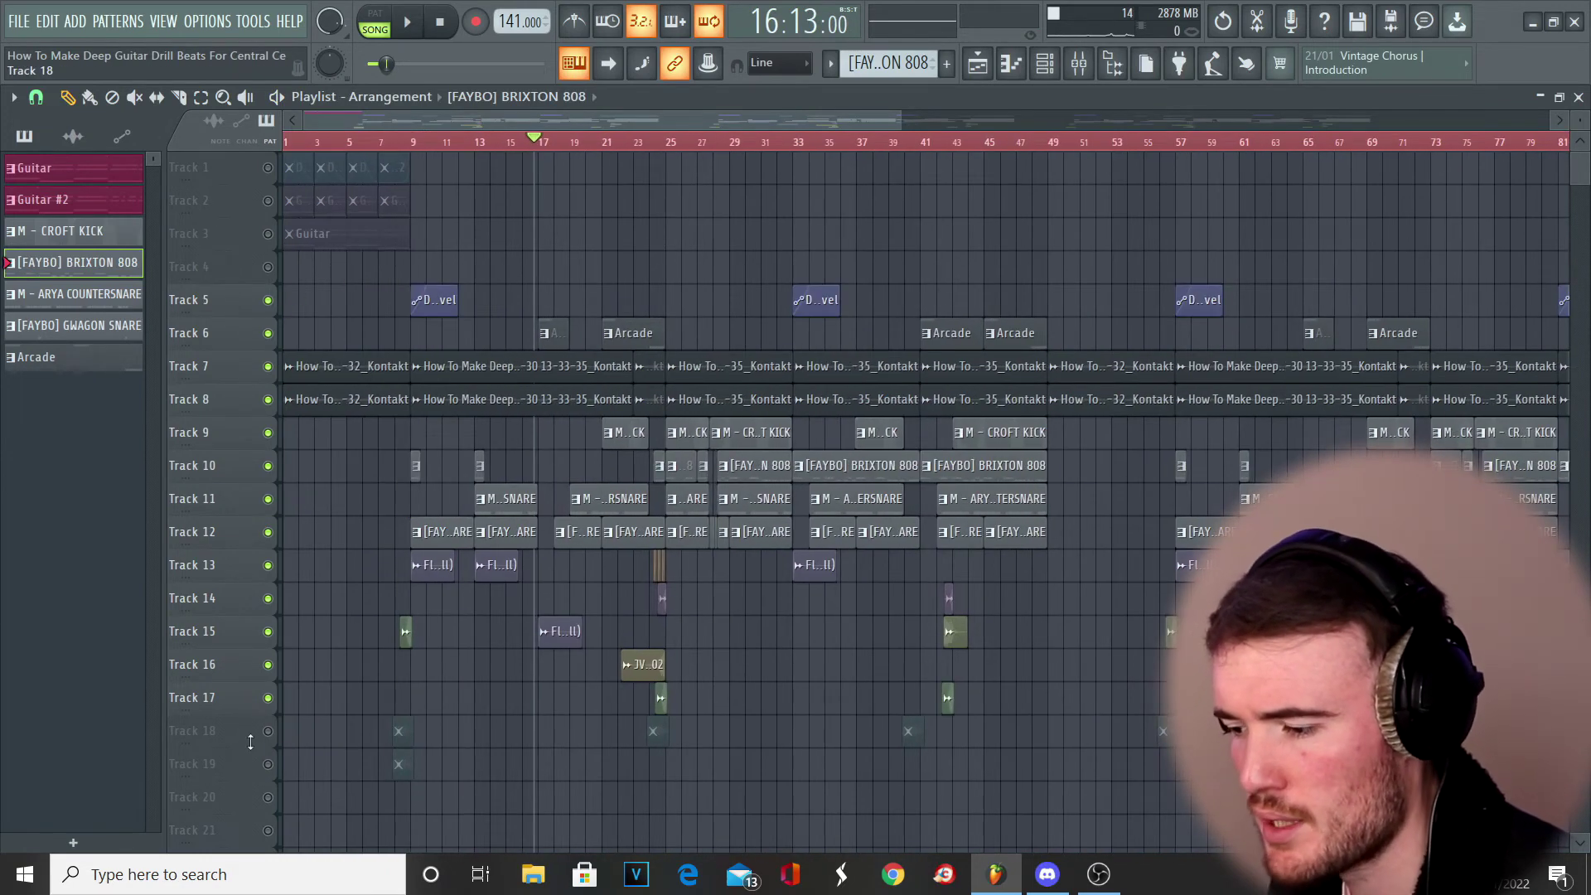
{"action": "scroll", "coordinate": [710, 362], "scroll_direction": "down", "scroll_amount": 5}
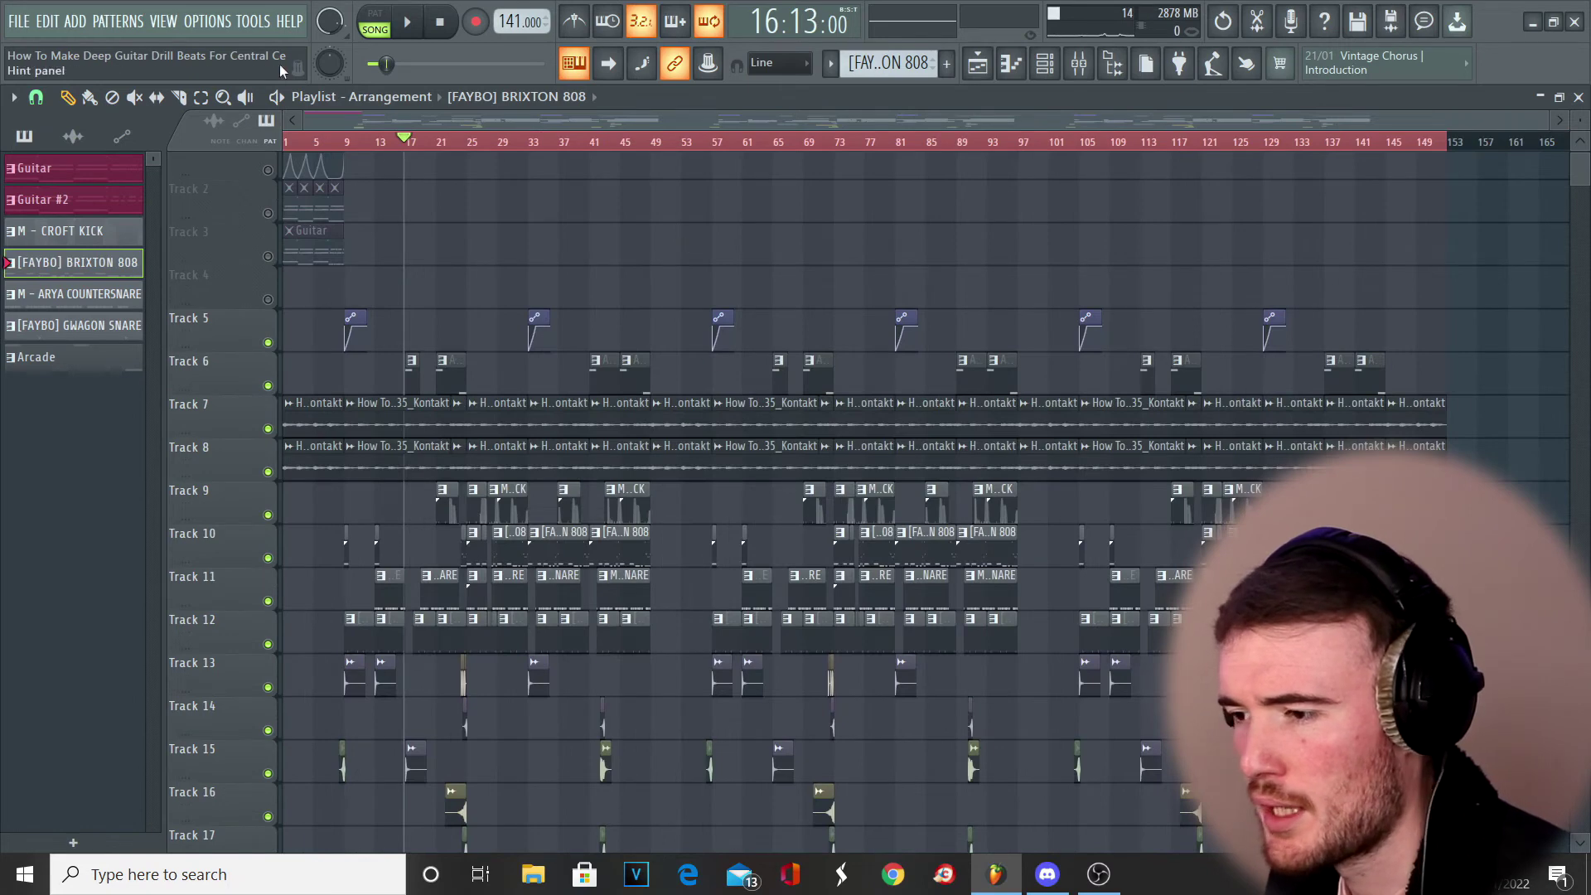
- With the Select tool, zoom in on the arrangement and select bars 9 to 17
{"action": "left_click", "coordinate": [200, 97]}
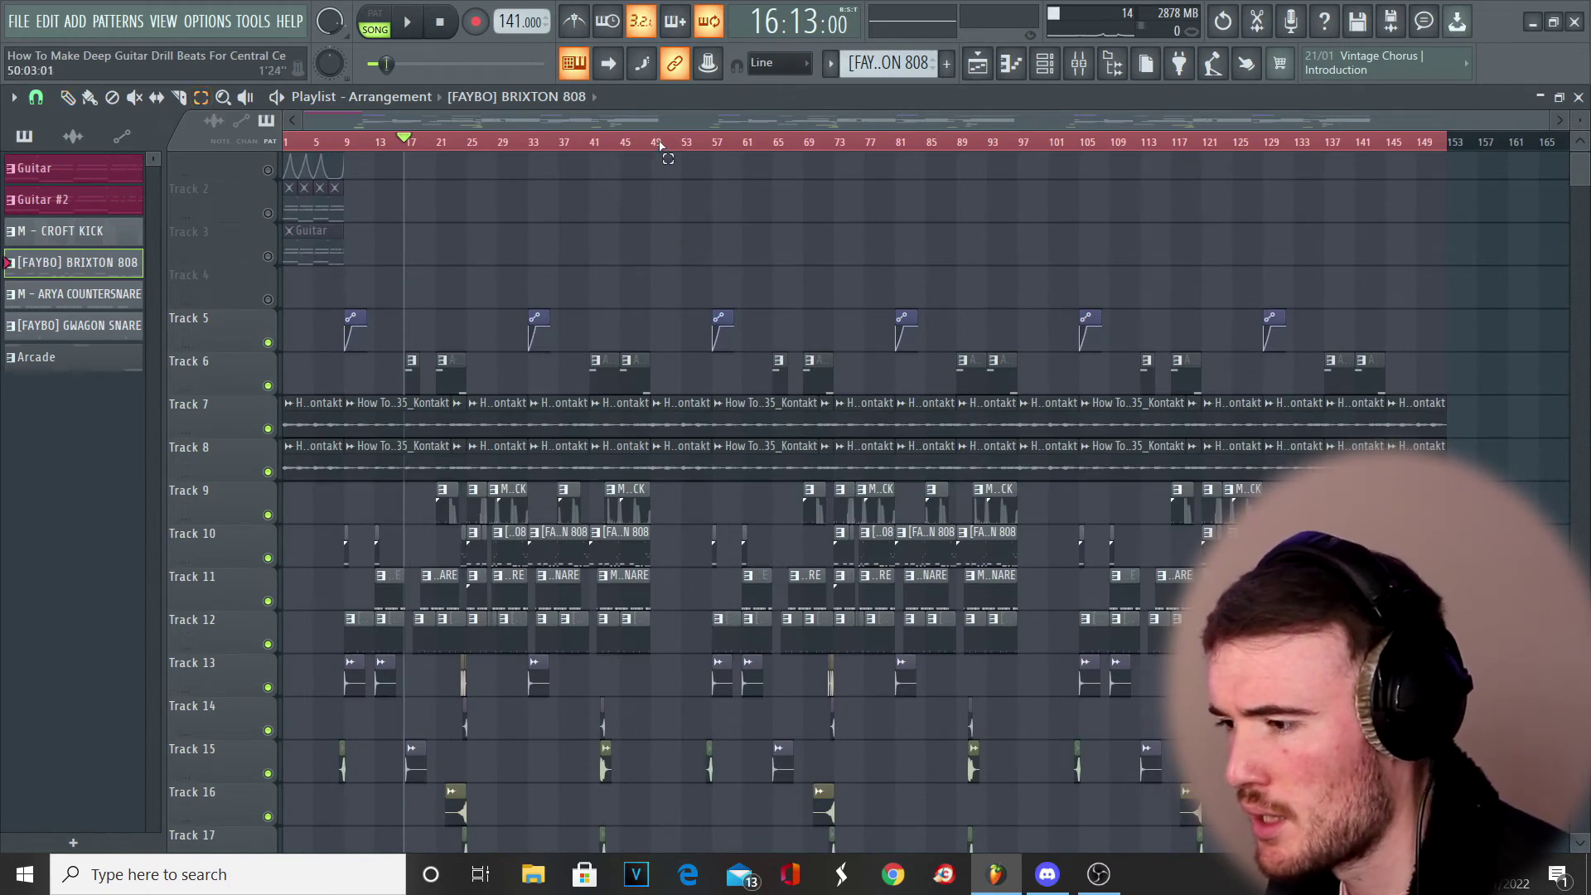
{"action": "left_click_drag", "start_coordinate": [651, 148], "coordinate": [245, 99]}
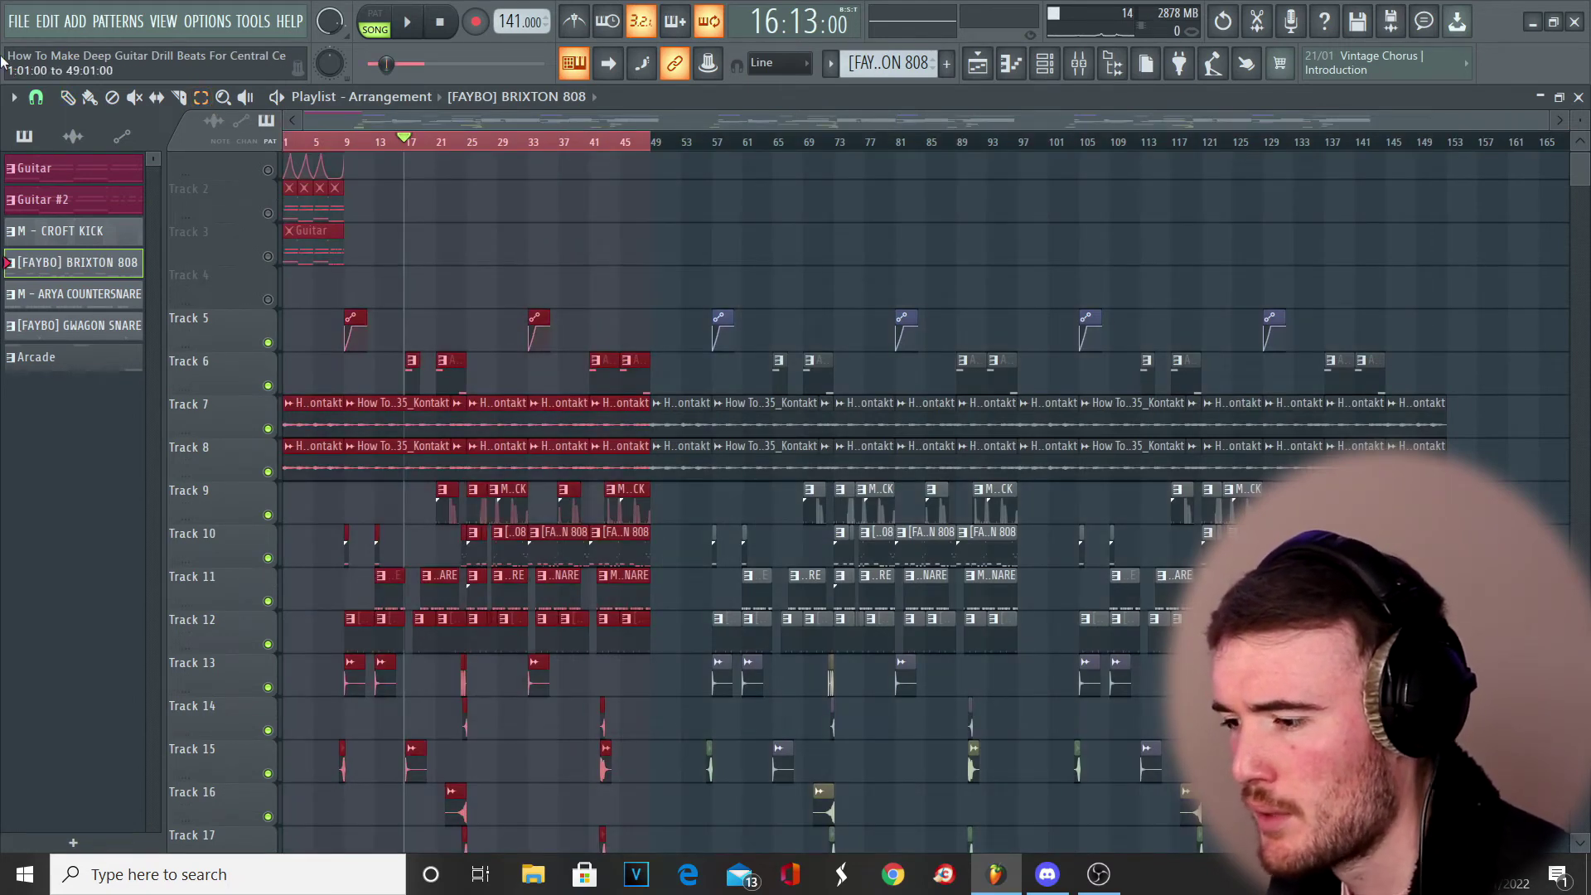
{"action": "key", "text": "Page_Up"}
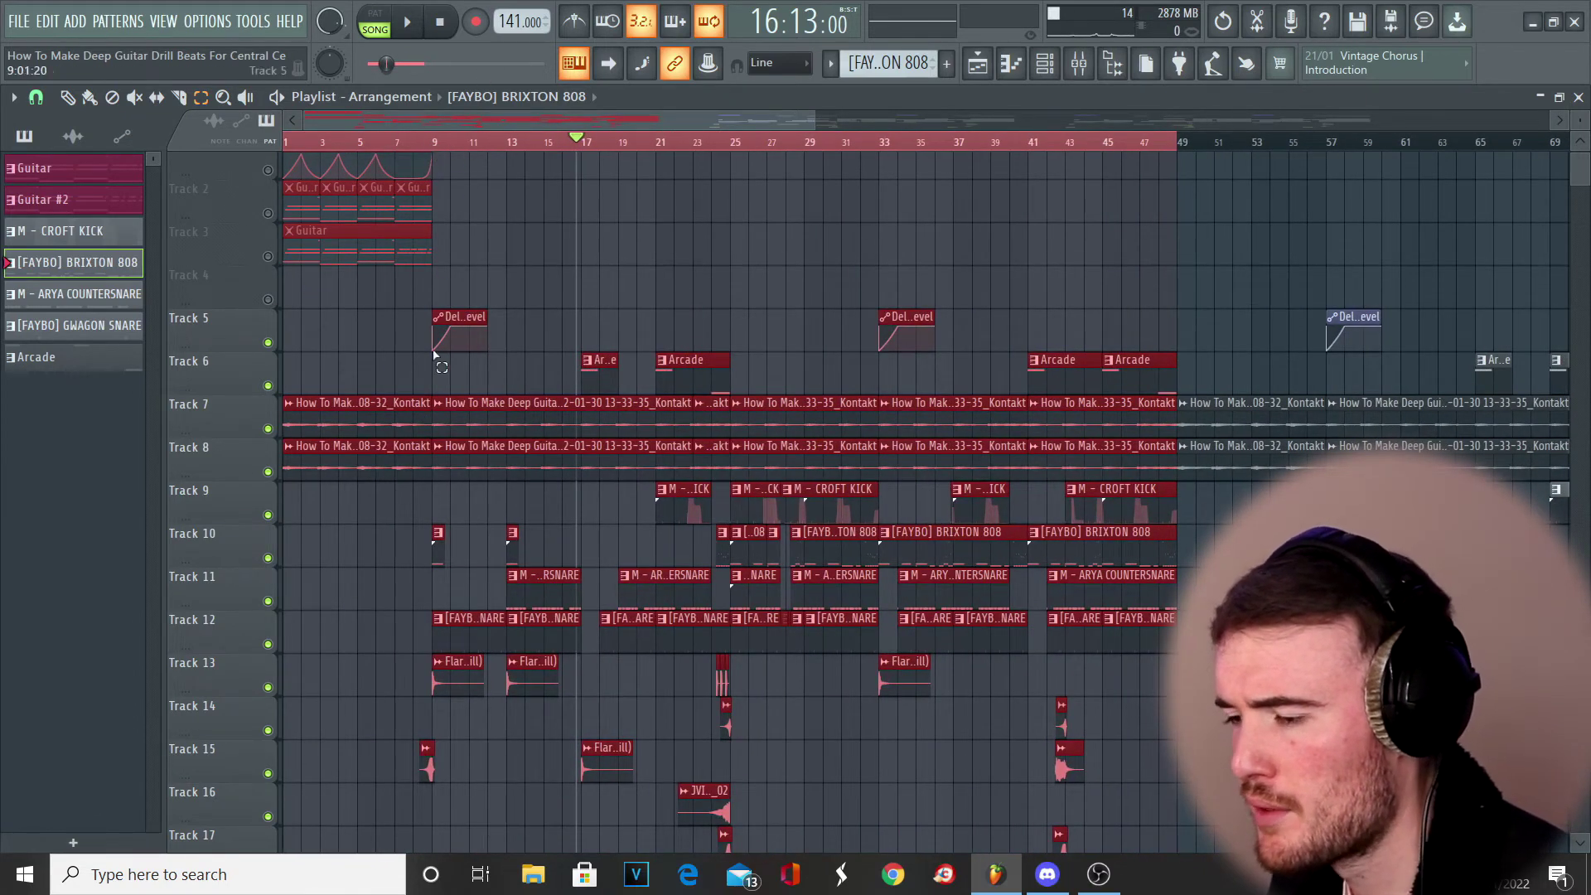
{"action": "left_click", "coordinate": [434, 143]}
{"action": "left_click_drag", "start_coordinate": [434, 142], "coordinate": [583, 171]}
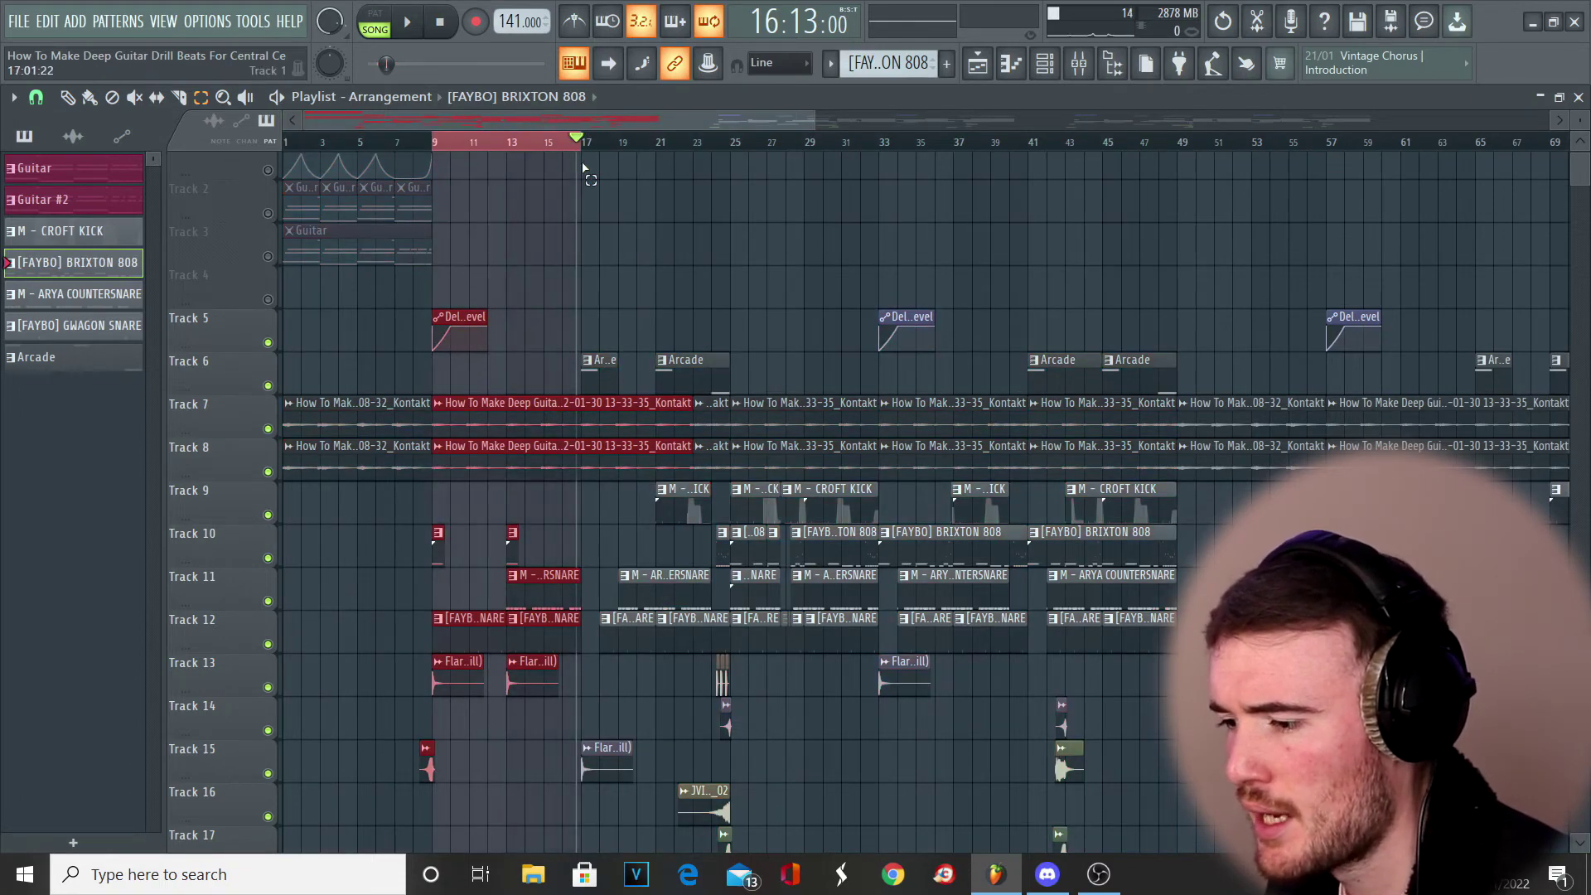
{"action": "scroll", "coordinate": [456, 387], "scroll_direction": "up", "scroll_amount": 4}
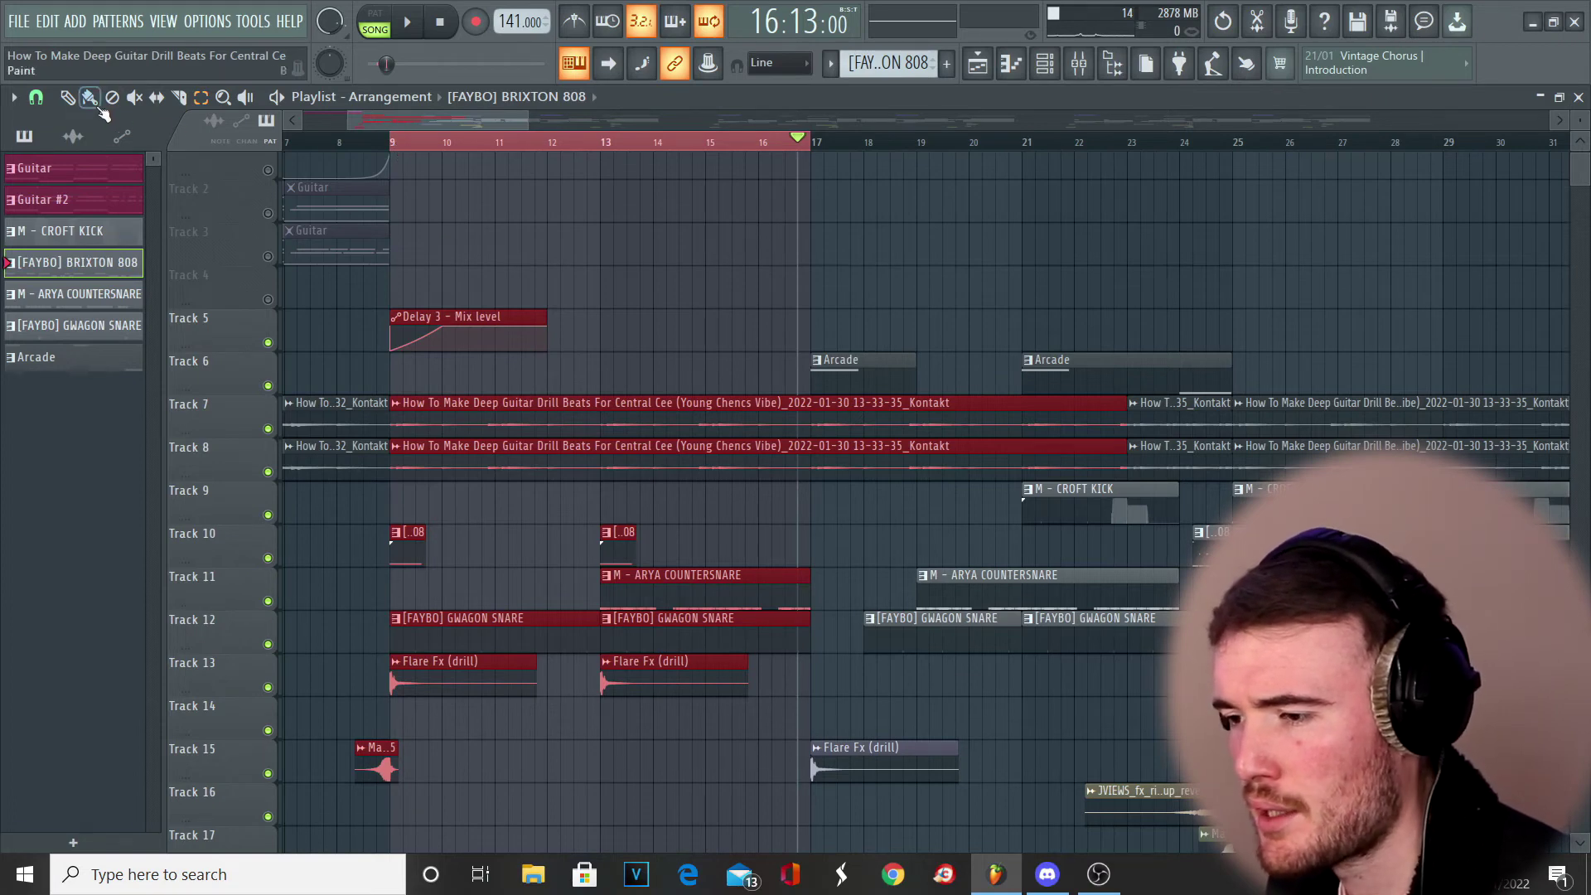
{"action": "left_click", "coordinate": [68, 97]}
{"action": "key", "text": "space"}
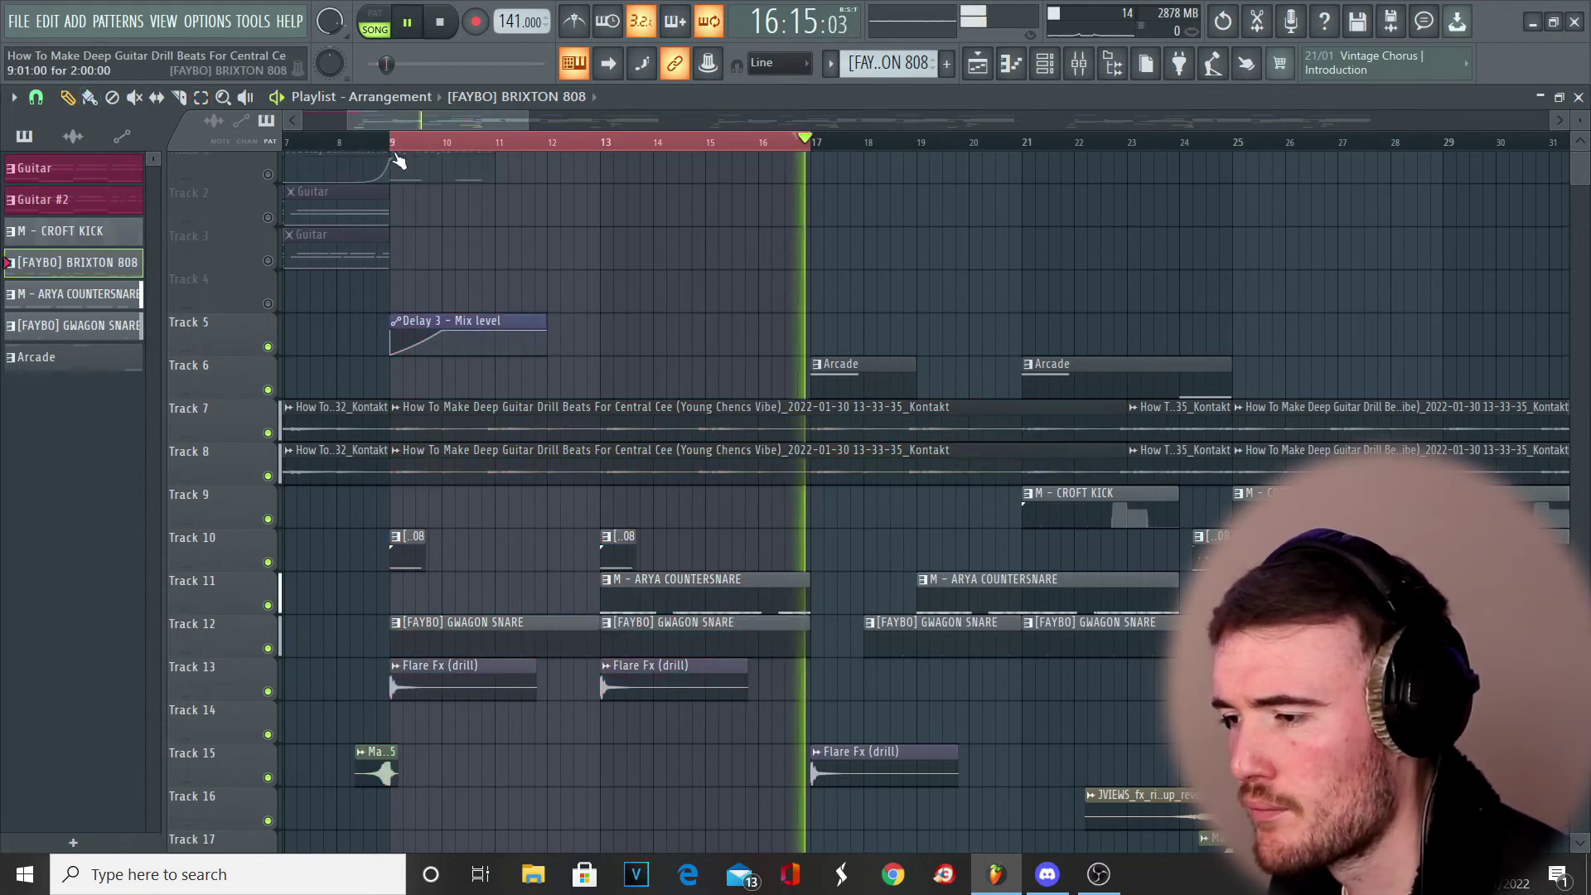
{"action": "left_click", "coordinate": [395, 142]}
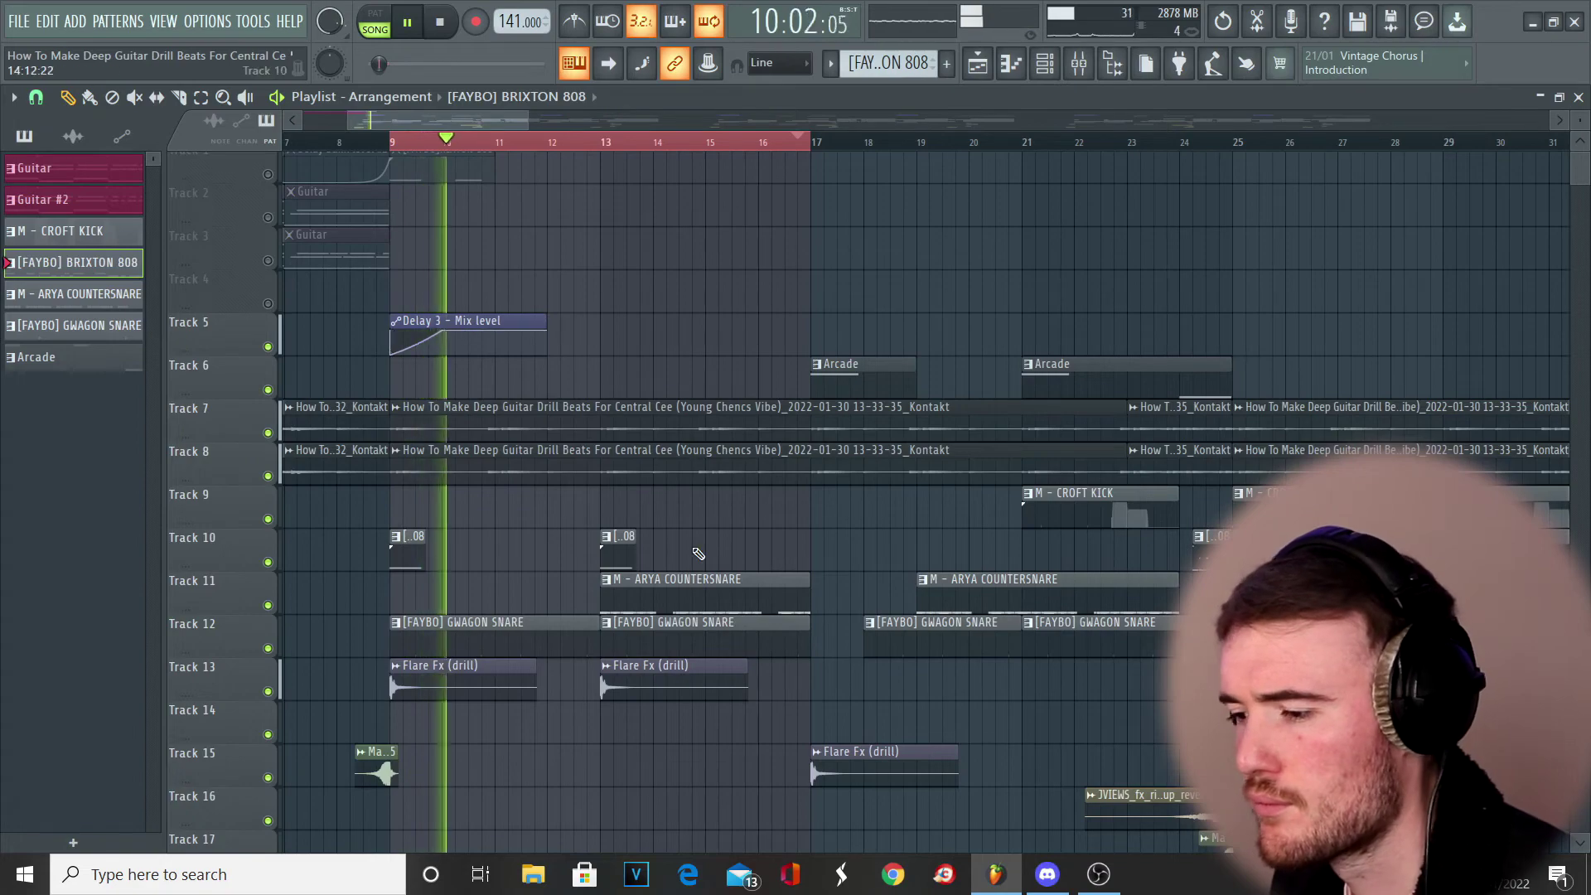
{"action": "scroll", "coordinate": [699, 553], "scroll_direction": "down", "scroll_amount": 8}
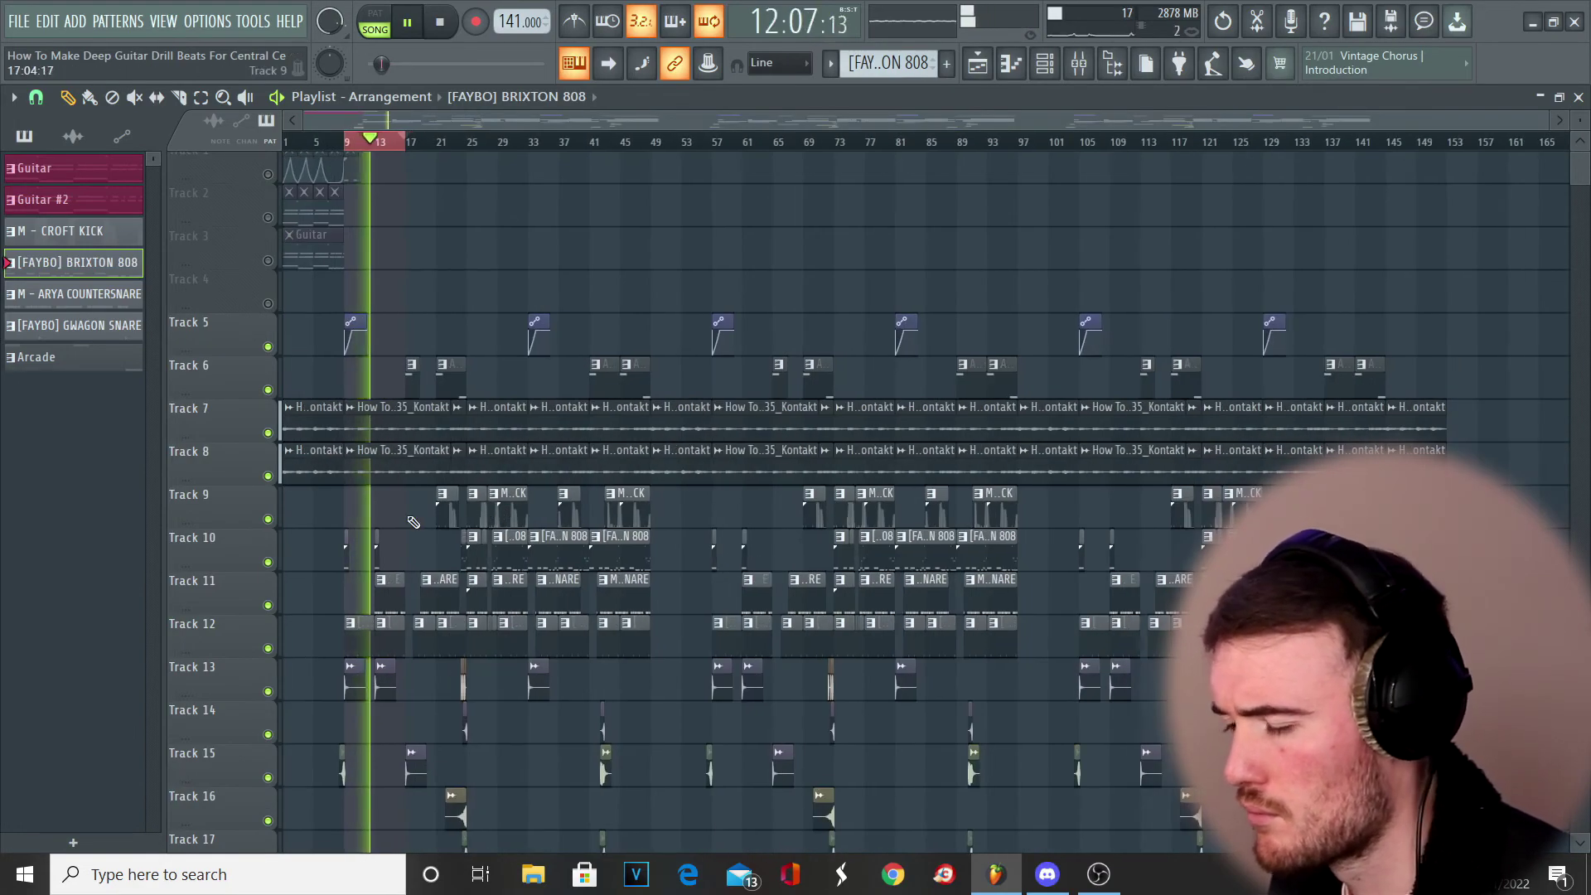
{"action": "scroll", "coordinate": [415, 527], "scroll_direction": "up", "scroll_amount": 3}
{"action": "scroll", "coordinate": [303, 530], "scroll_direction": "up", "scroll_amount": 3}
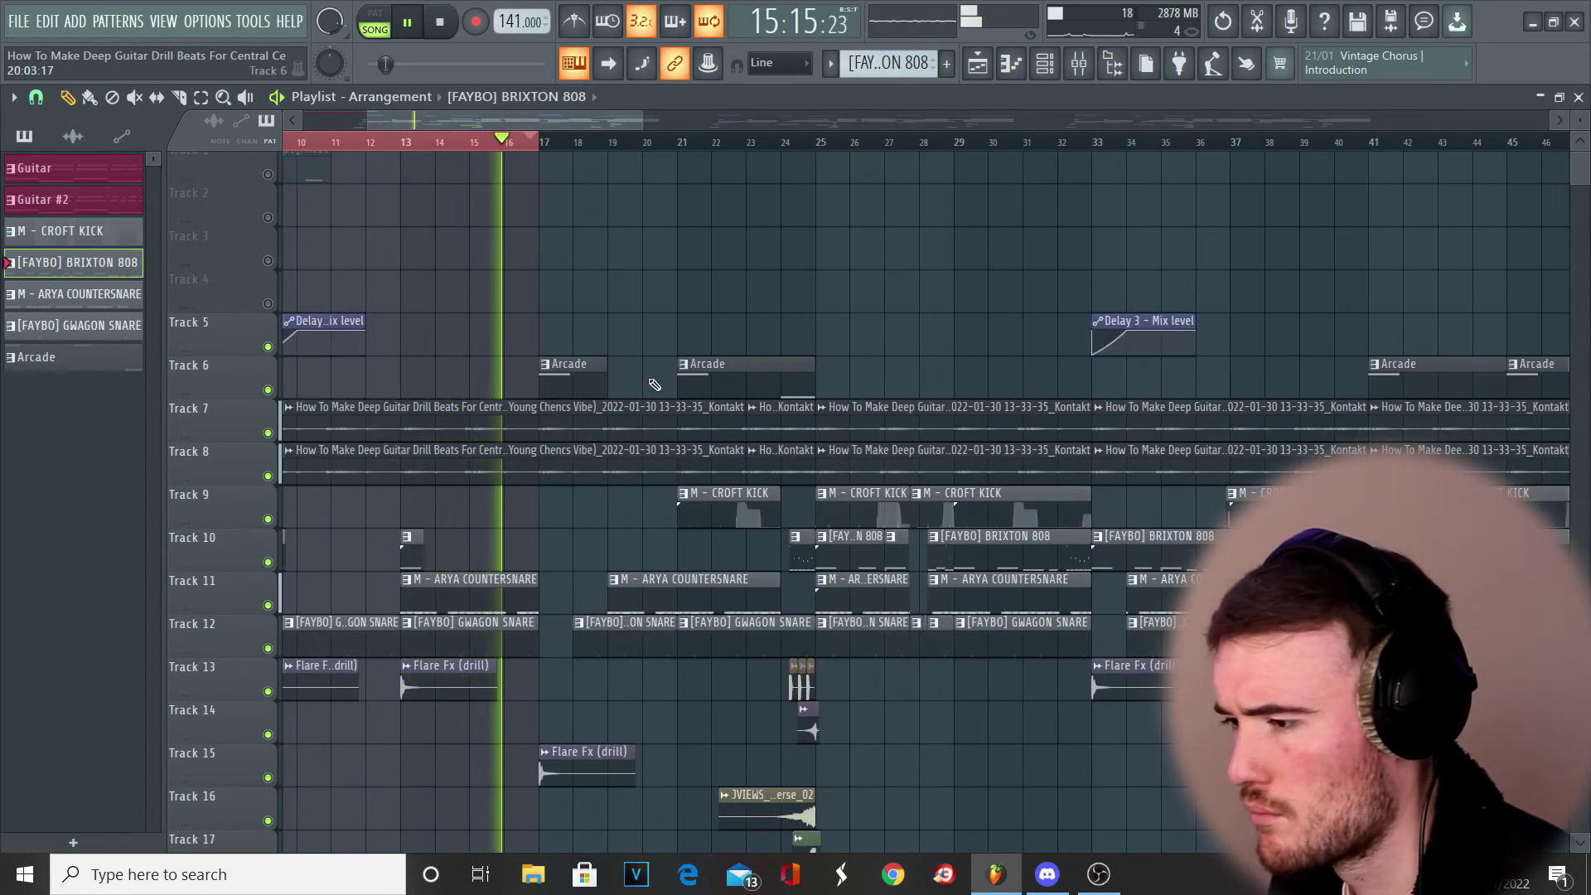
{"action": "left_click", "coordinate": [200, 97]}
{"action": "key", "text": "space"}
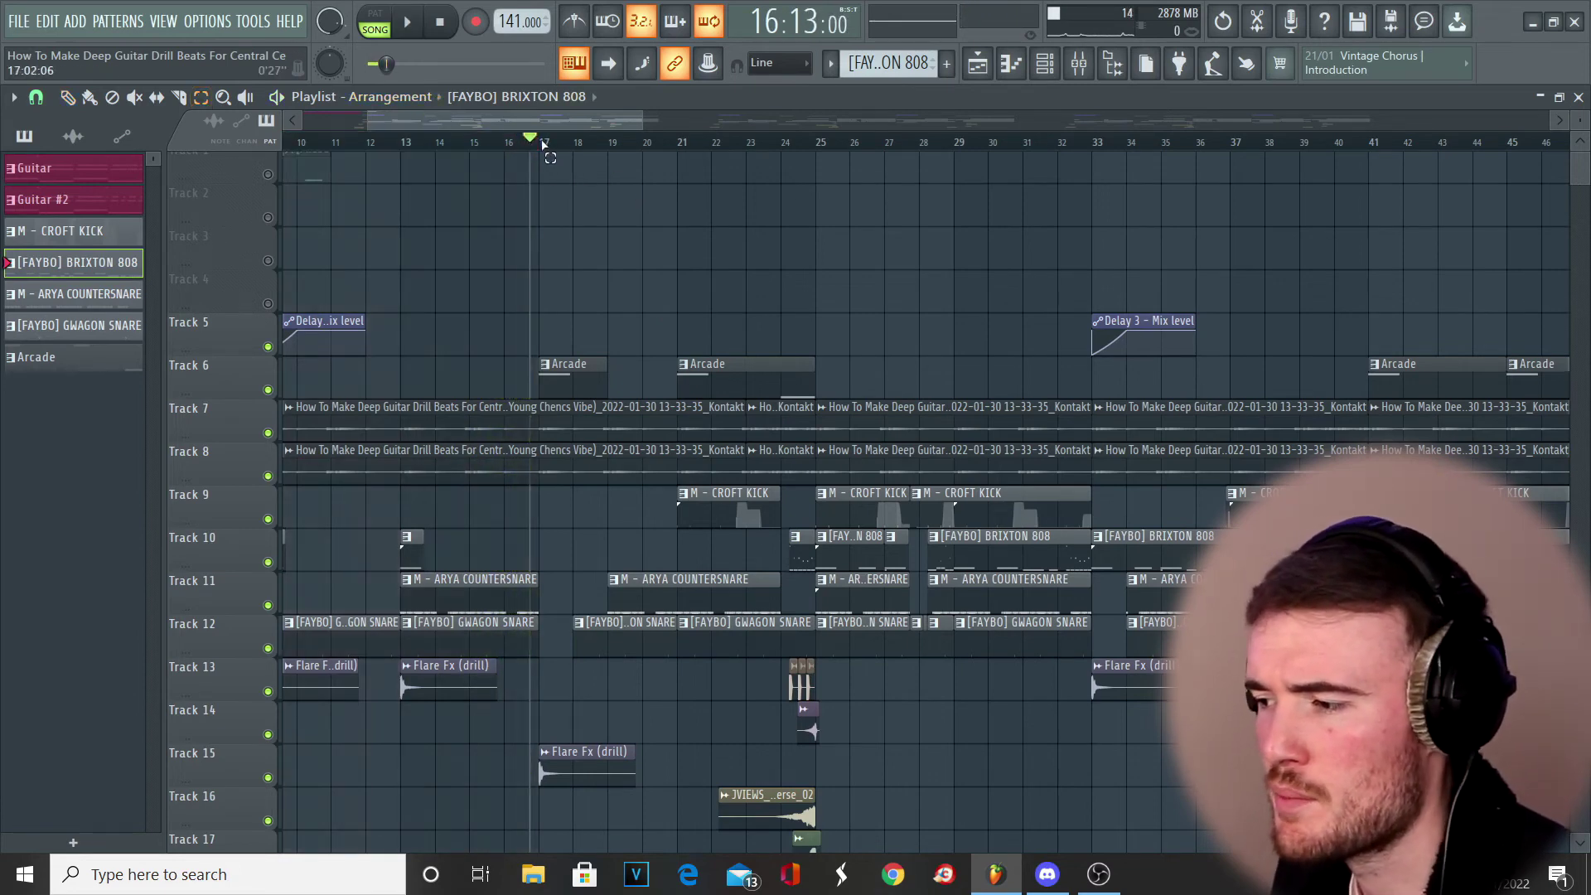
- Select bars 17 to 24 on the ruler and play that section
{"action": "left_click_drag", "start_coordinate": [540, 150], "coordinate": [812, 217]}
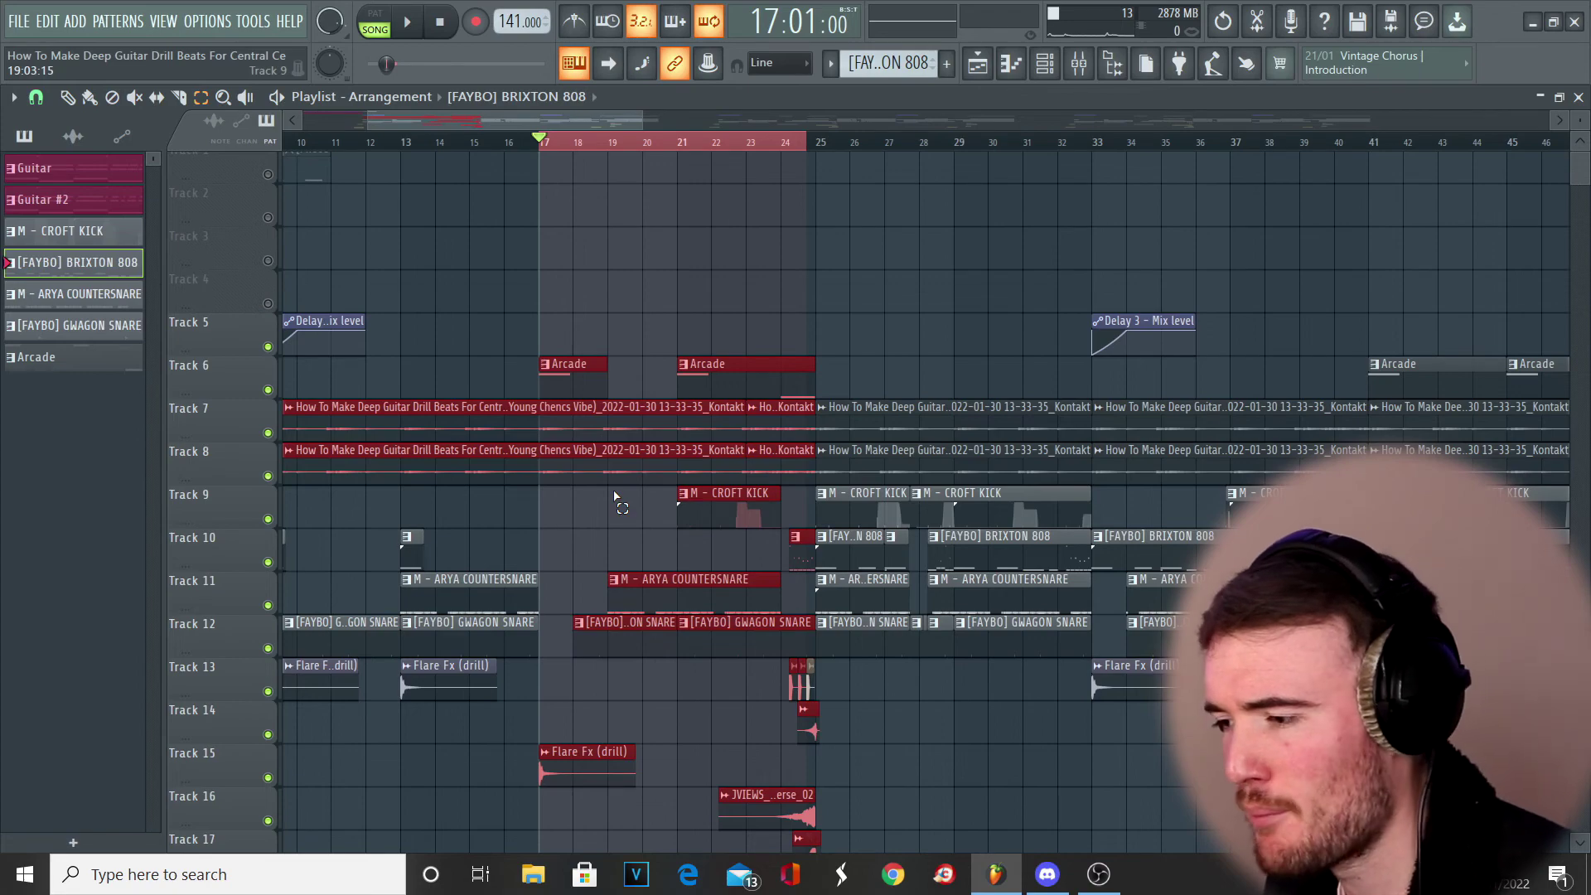
{"action": "key", "text": "space"}
{"action": "left_click", "coordinate": [930, 578]}
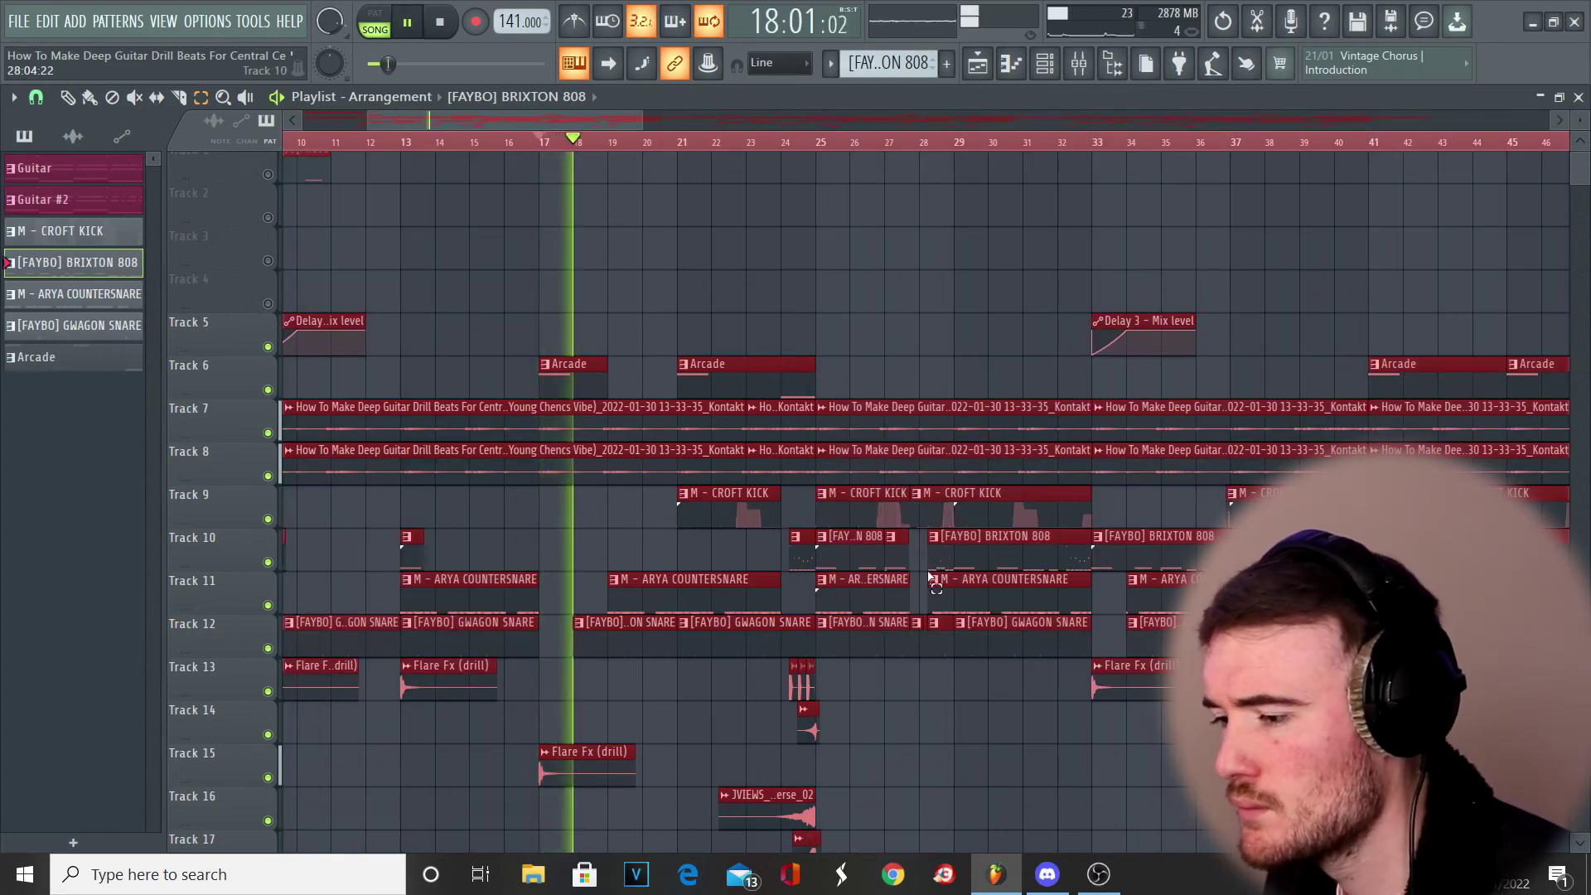